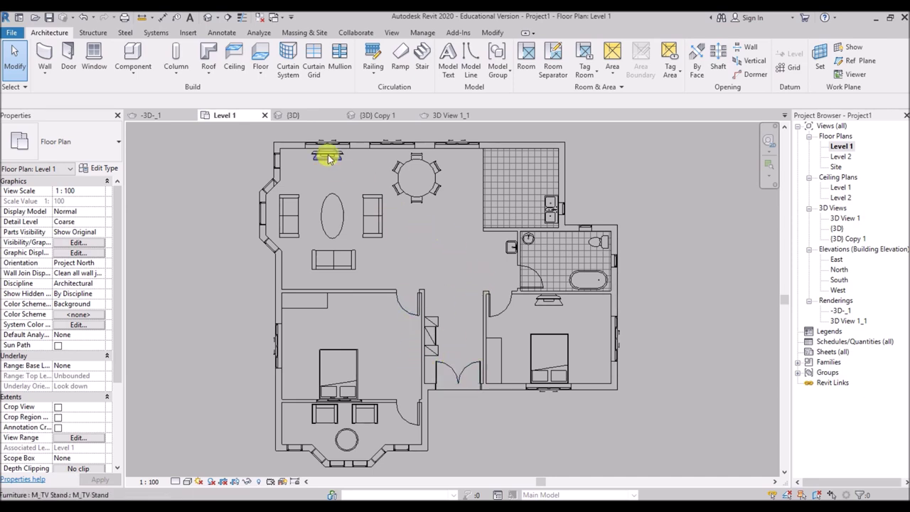
# Examine the finished house in its 3D views and its exterior and interior renderings.
pyautogui.click(295, 115)
pyautogui.click(366, 115)
pyautogui.keyDown('shift'); pyautogui.moveTo(670, 278); pyautogui.dragTo(605, 224, button='middle'); pyautogui.keyUp('shift')
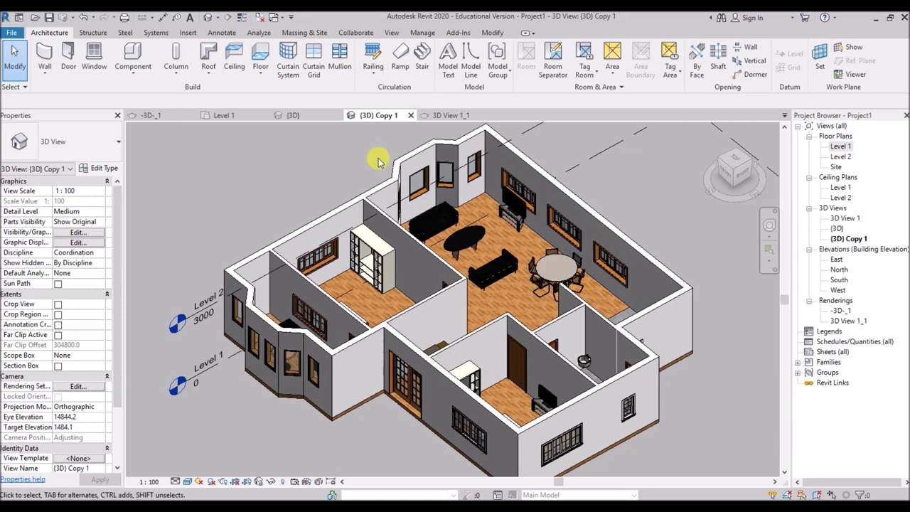
pyautogui.click(153, 116)
pyautogui.click(447, 115)
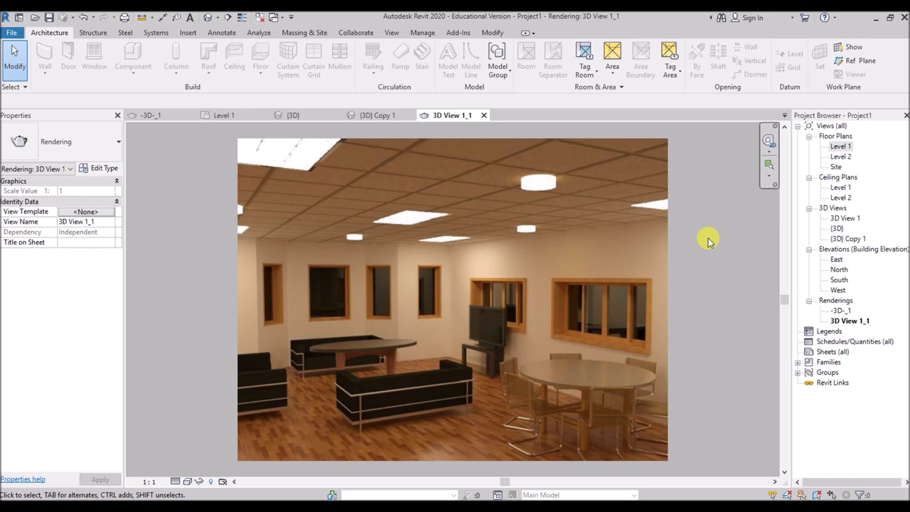
# Return to the home screen and create a new project from the Architectural Template.
pyautogui.hotkey('ctrl', 'd')
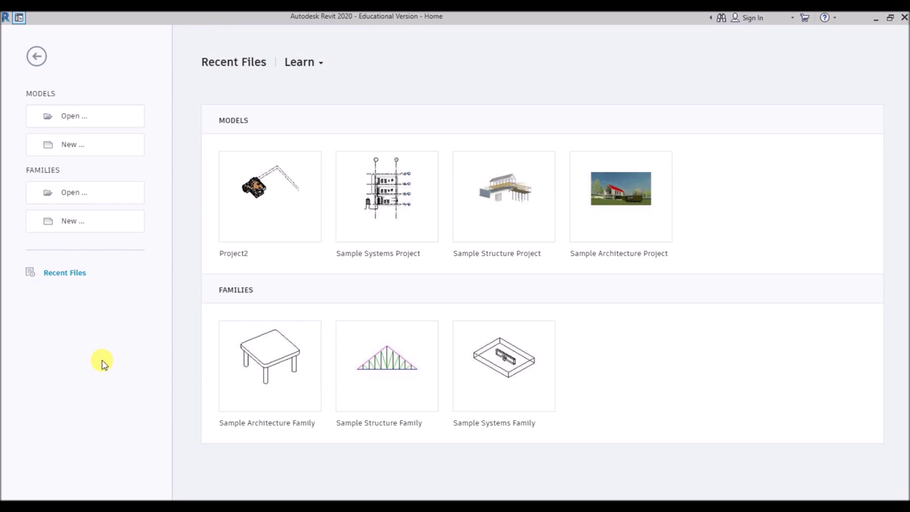
pyautogui.click(55, 223)
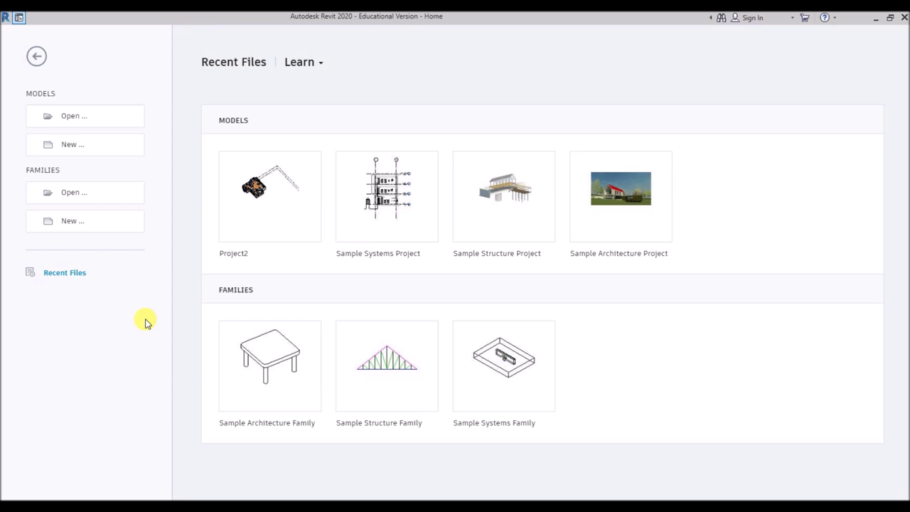
pyautogui.click(89, 150)
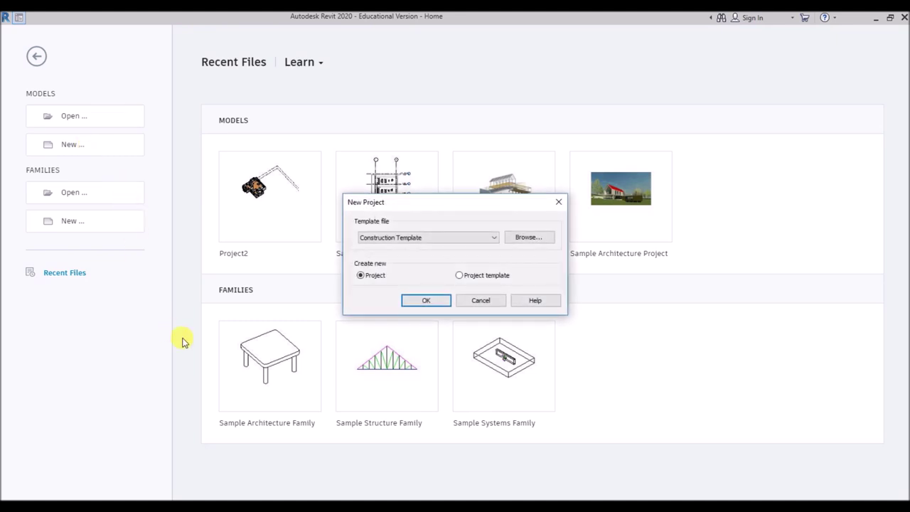
pyautogui.click(458, 238)
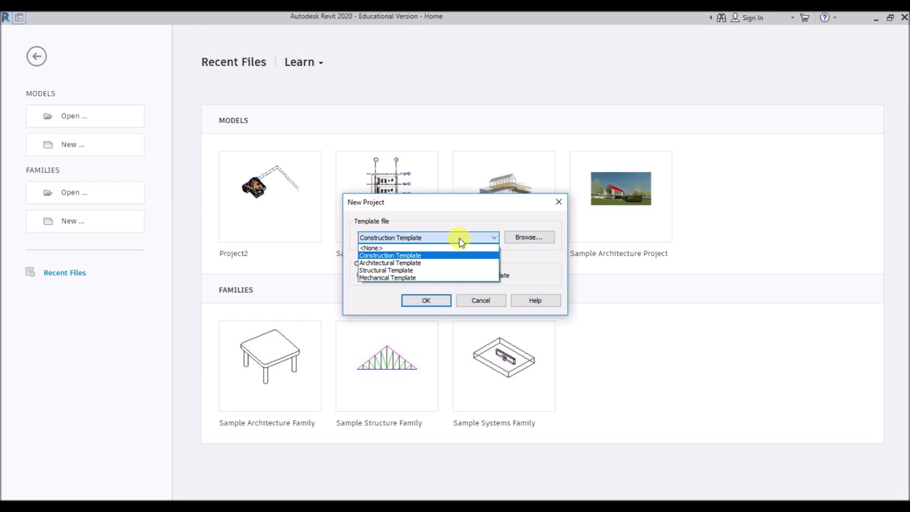
pyautogui.click(424, 265)
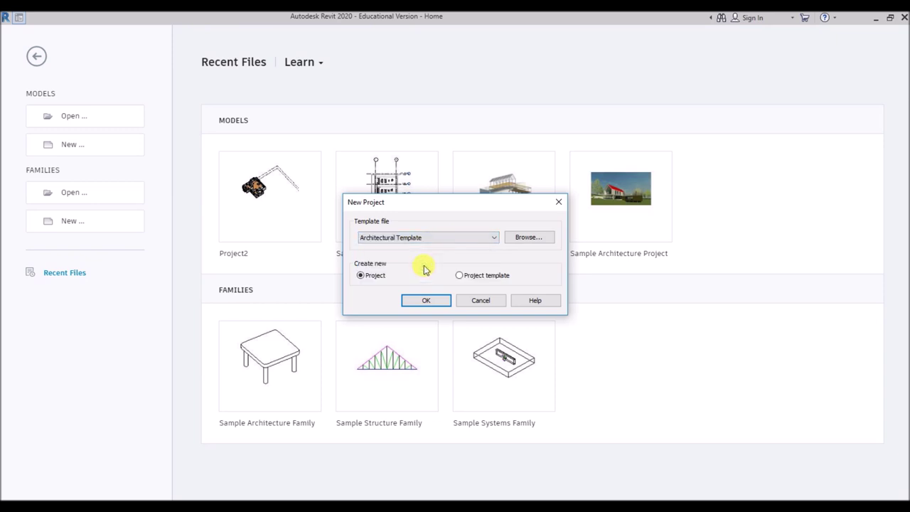
pyautogui.click(427, 300)
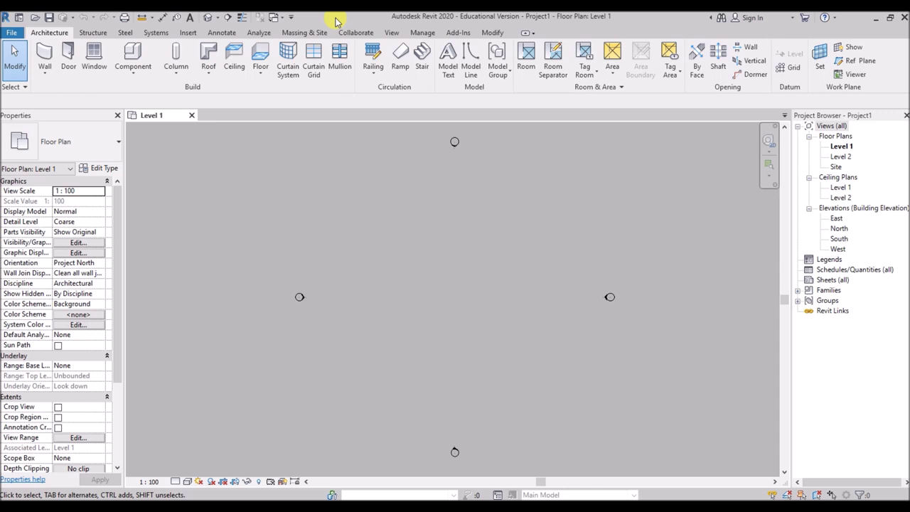
# Review the Quick Access Toolbar's customization options and the option for adding the Wall tool to it.
pyautogui.click(291, 16)
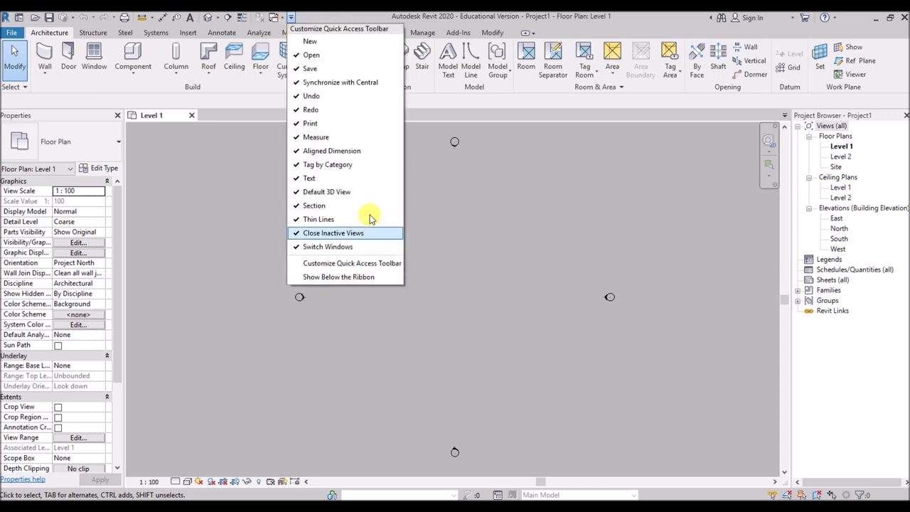
pyautogui.click(430, 17)
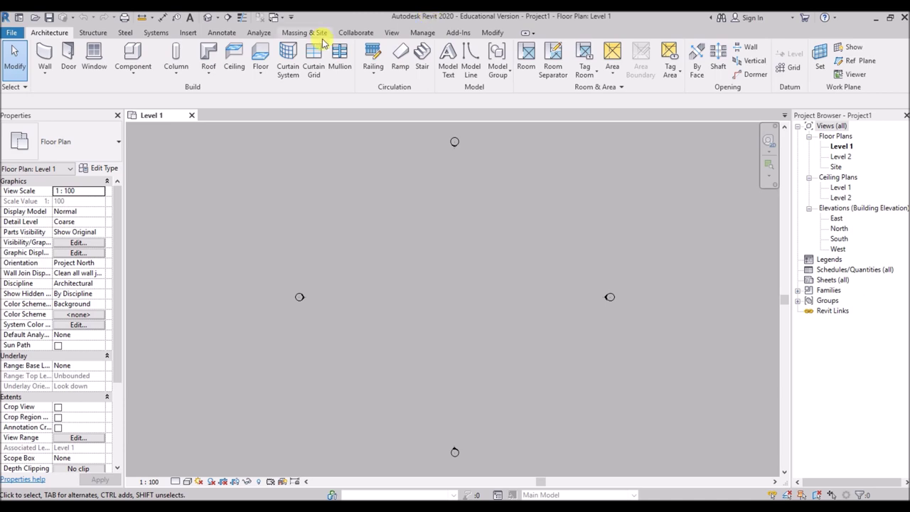
pyautogui.rightClick(44, 57)
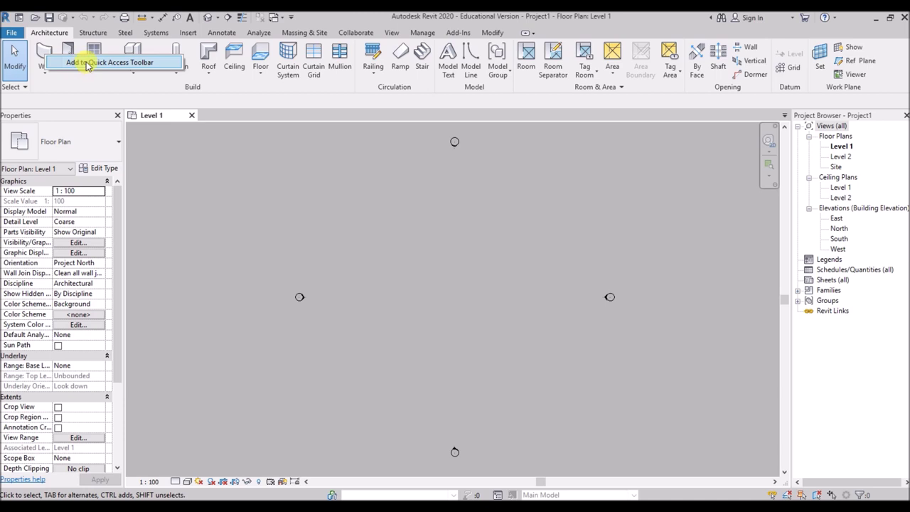
pyautogui.click(417, 278)
# Review the file commands and the architecture, structure and steel tool sets.
pyautogui.click(13, 33)
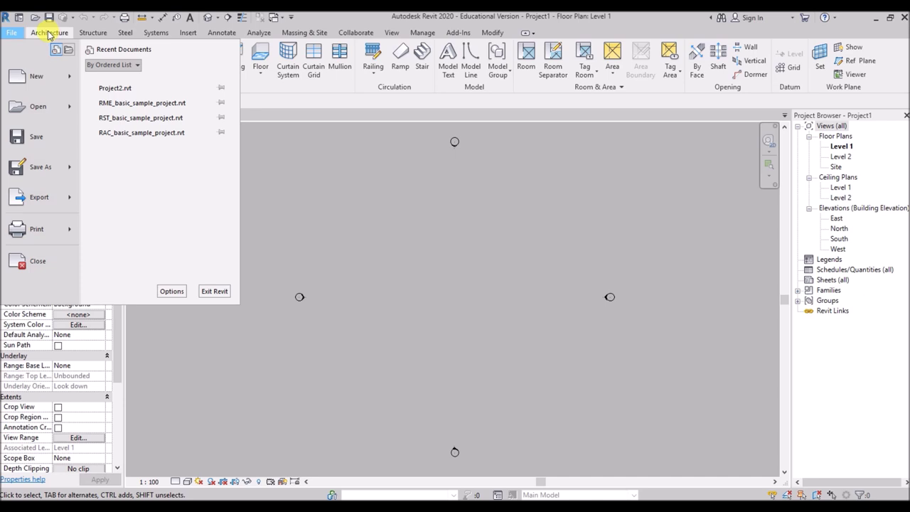
pyautogui.click(50, 33)
pyautogui.click(92, 33)
pyautogui.click(124, 33)
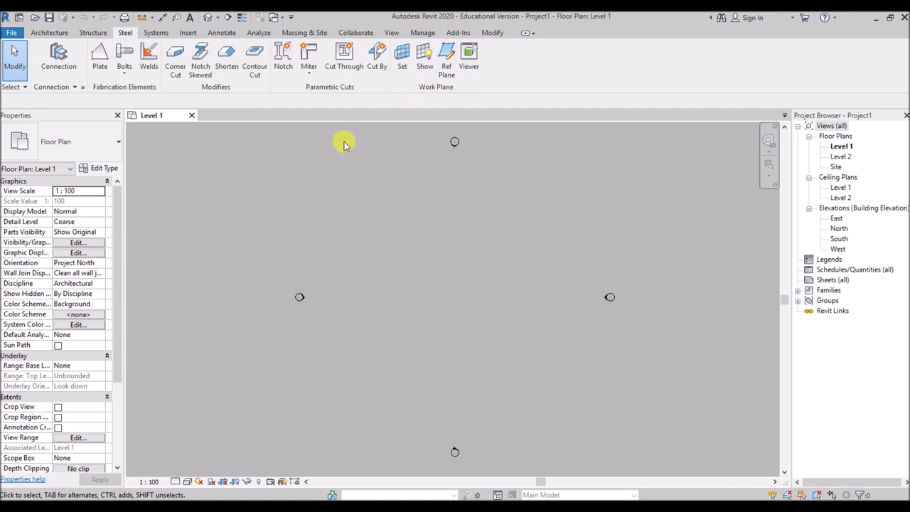
pyautogui.click(12, 33)
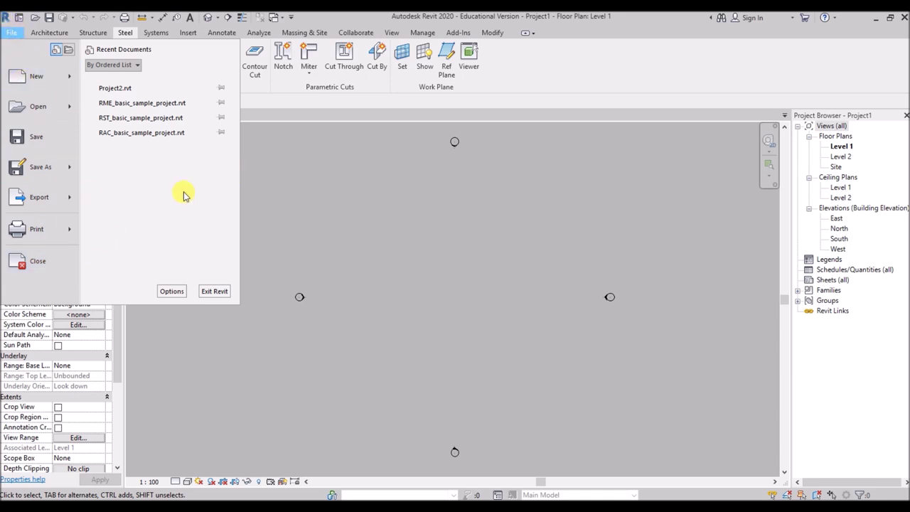
pyautogui.click(295, 117)
pyautogui.click(49, 33)
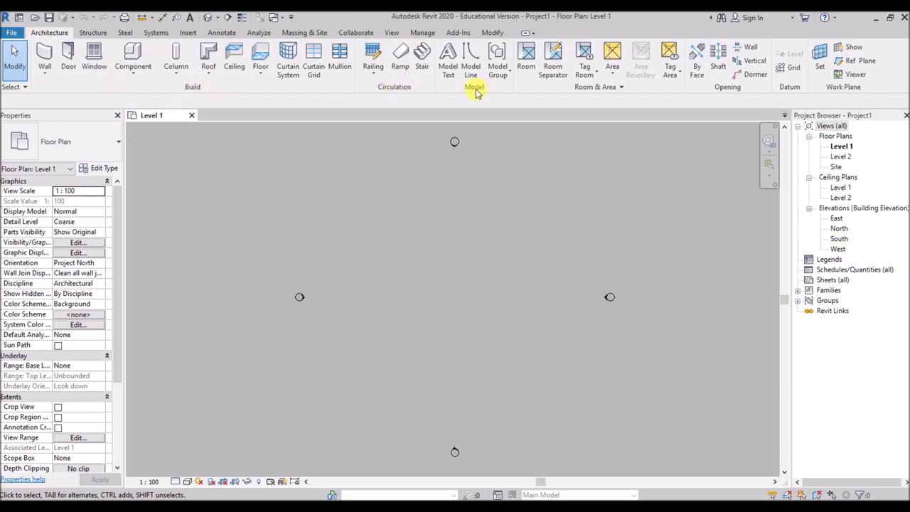
pyautogui.click(86, 32)
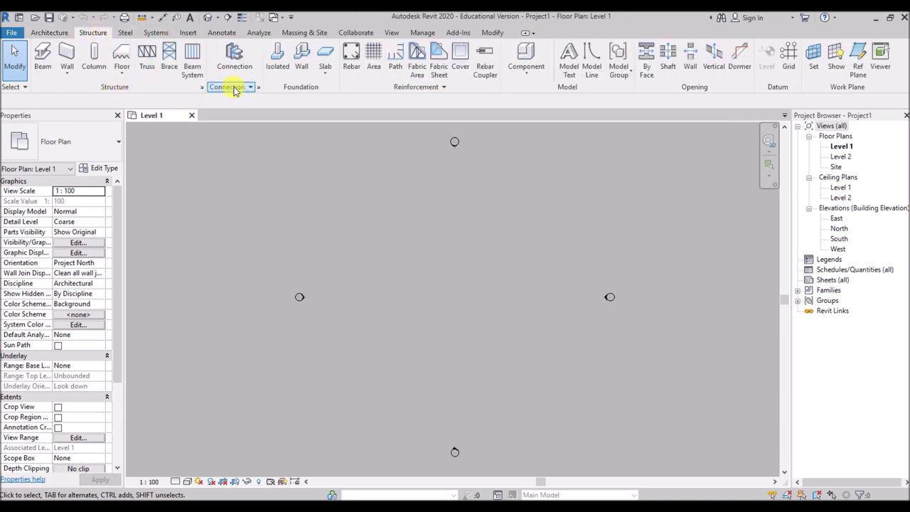
pyautogui.click(49, 32)
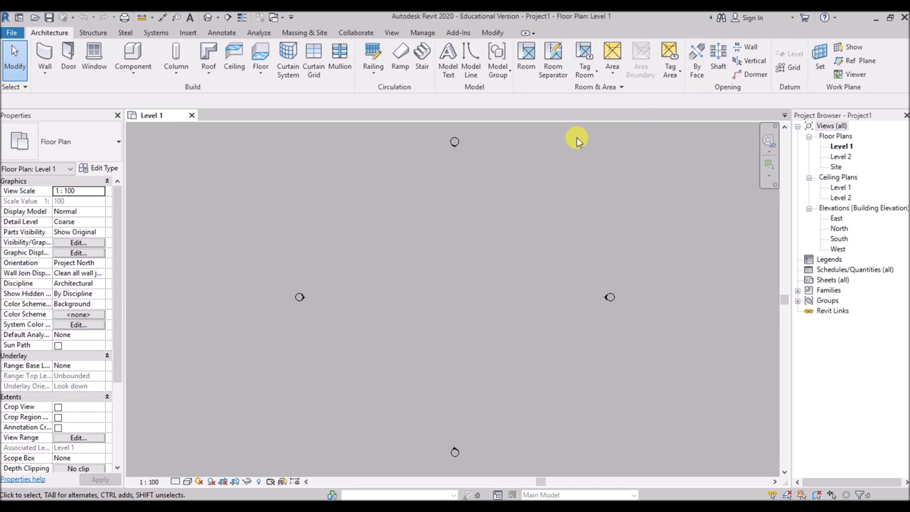
pyautogui.click(92, 33)
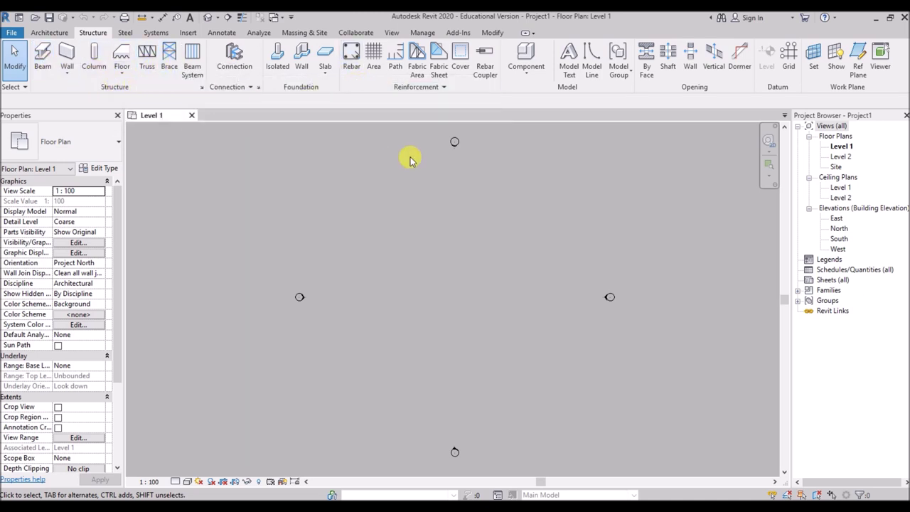
pyautogui.click(126, 32)
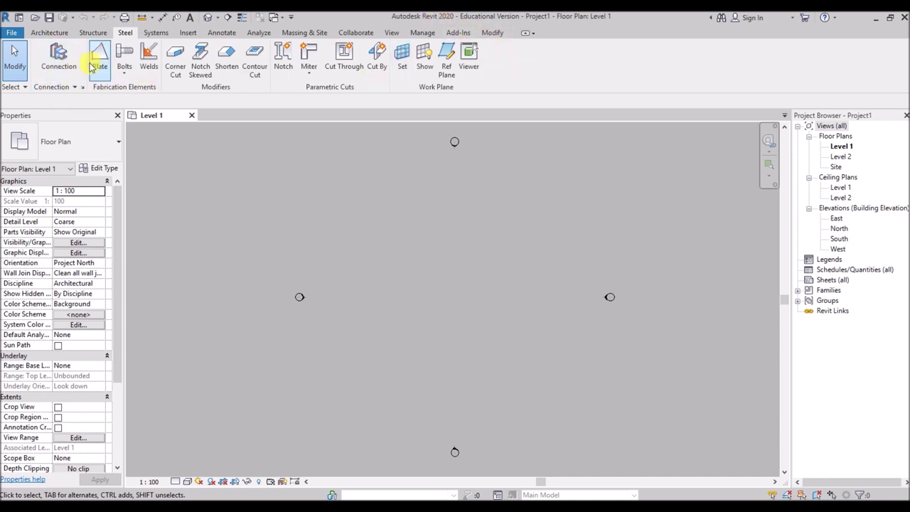
pyautogui.click(125, 73)
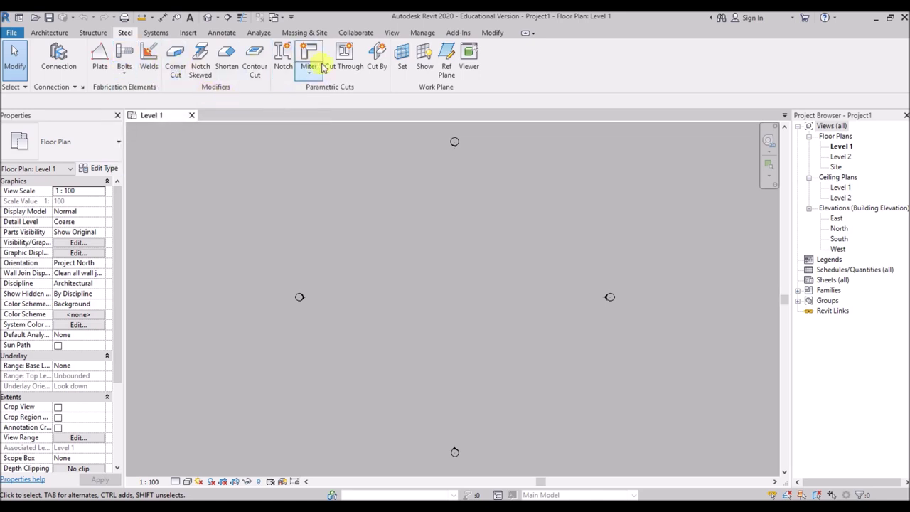
# Review the systems, insert, annotation, analysis, massing and site, collaboration, view, management, add-in and modify tool sets.
pyautogui.click(155, 33)
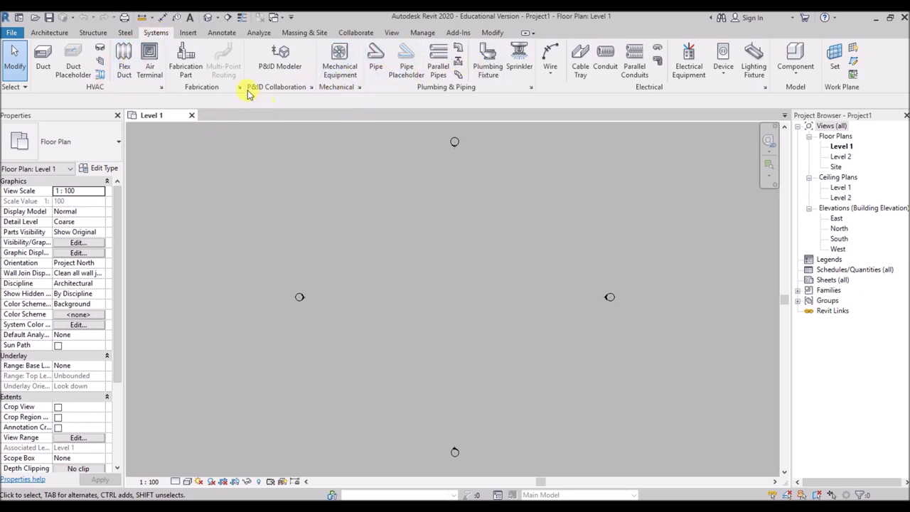
pyautogui.click(188, 33)
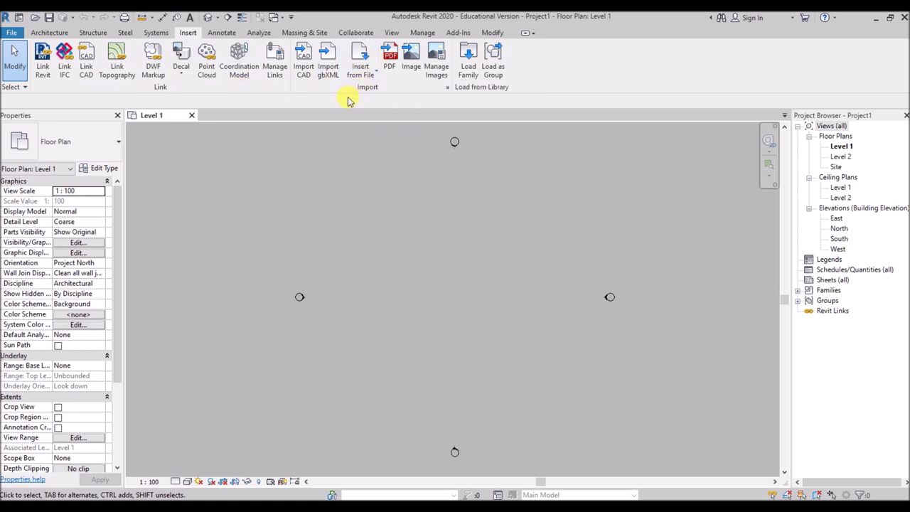
pyautogui.click(221, 32)
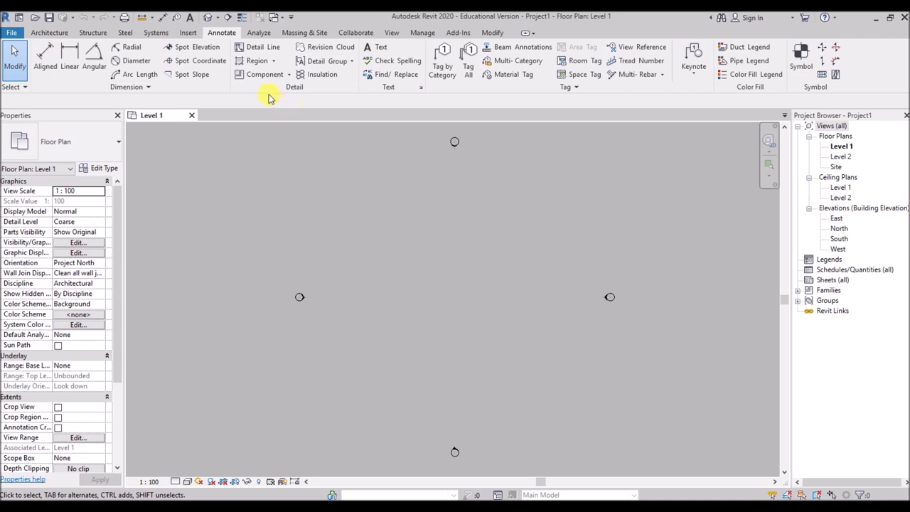
pyautogui.click(259, 33)
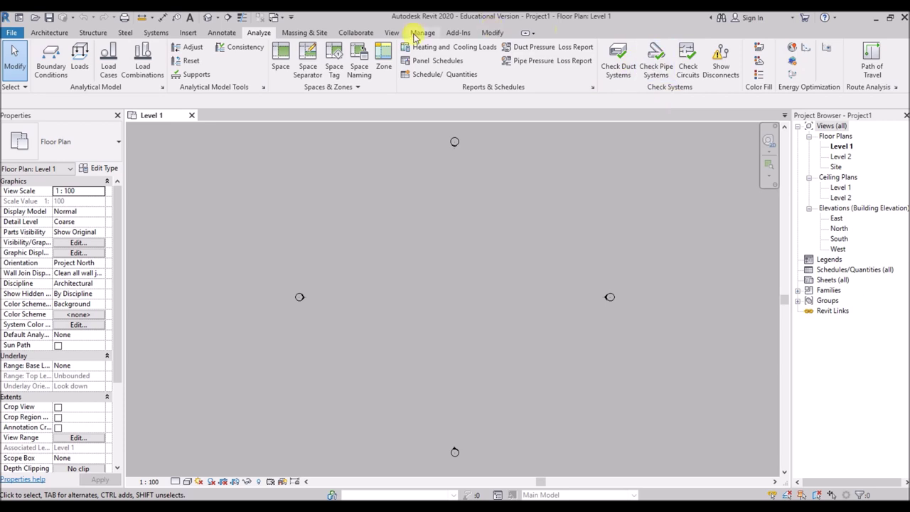
pyautogui.click(304, 33)
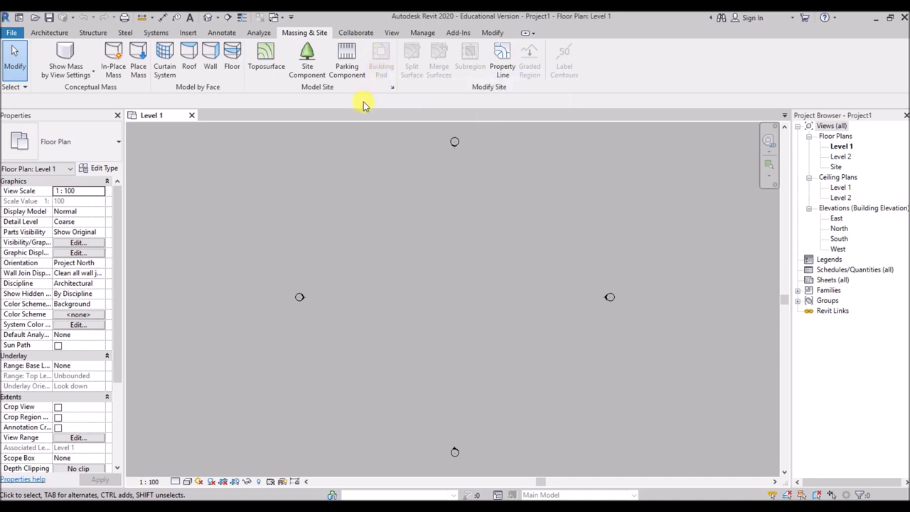
pyautogui.click(355, 32)
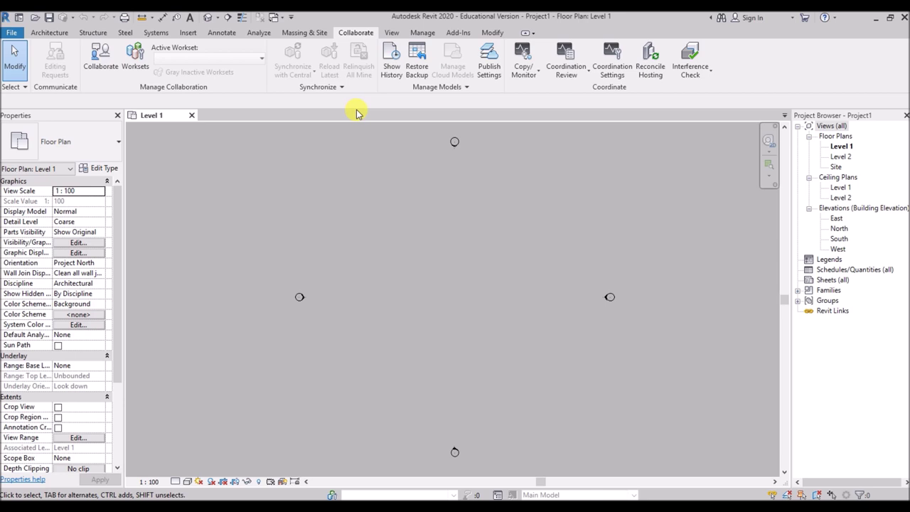
pyautogui.click(391, 32)
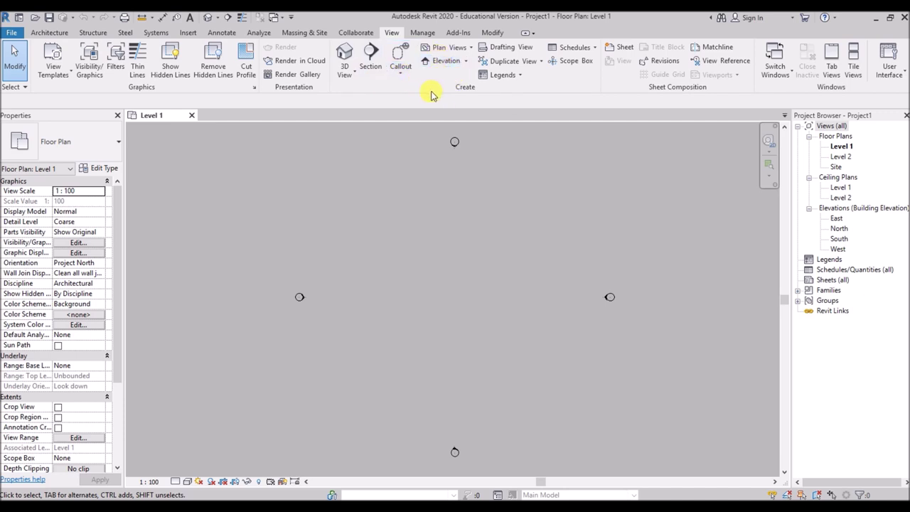
pyautogui.click(420, 32)
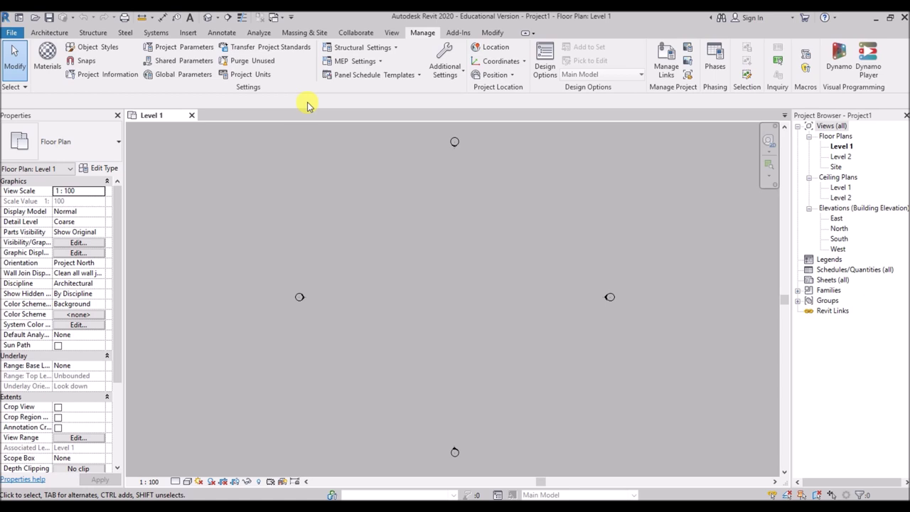
pyautogui.click(458, 33)
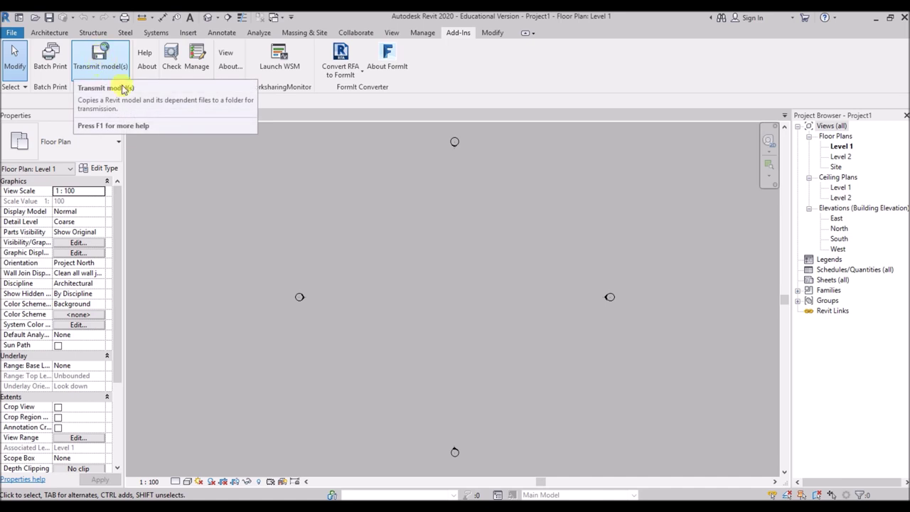
pyautogui.click(357, 74)
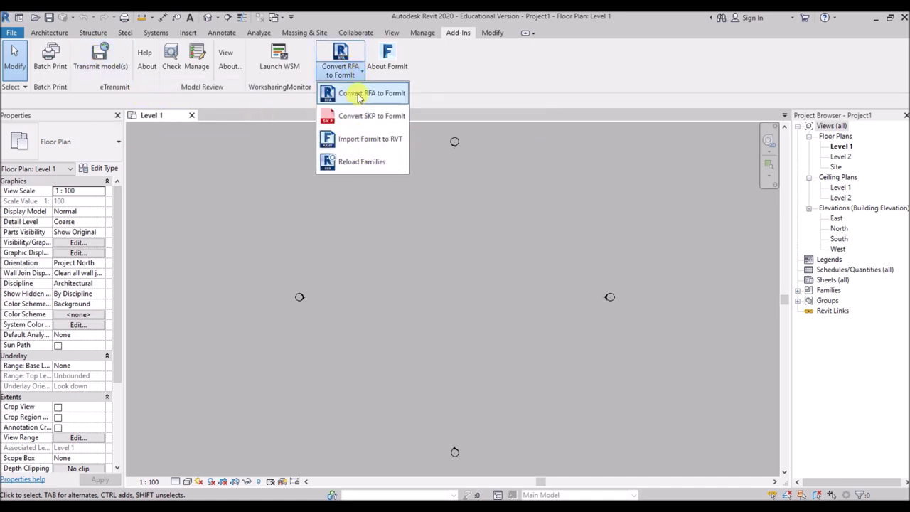
pyautogui.click(455, 103)
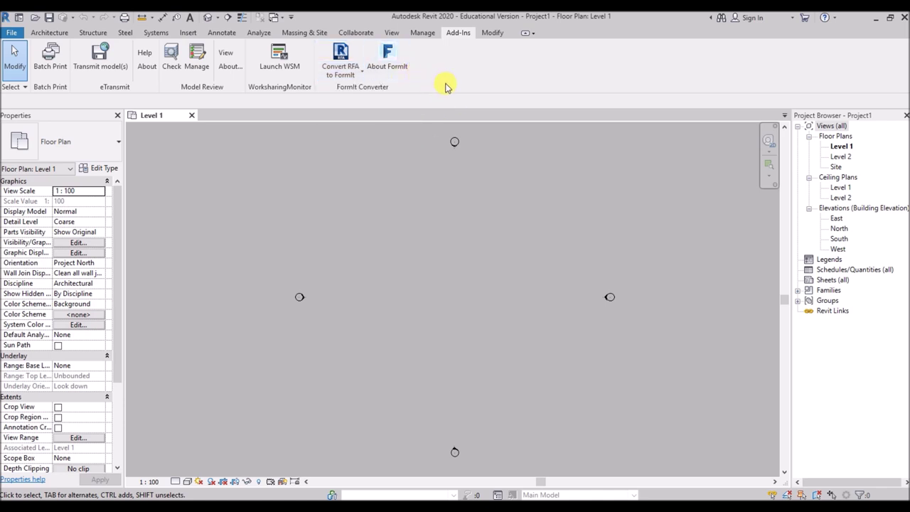
pyautogui.click(489, 34)
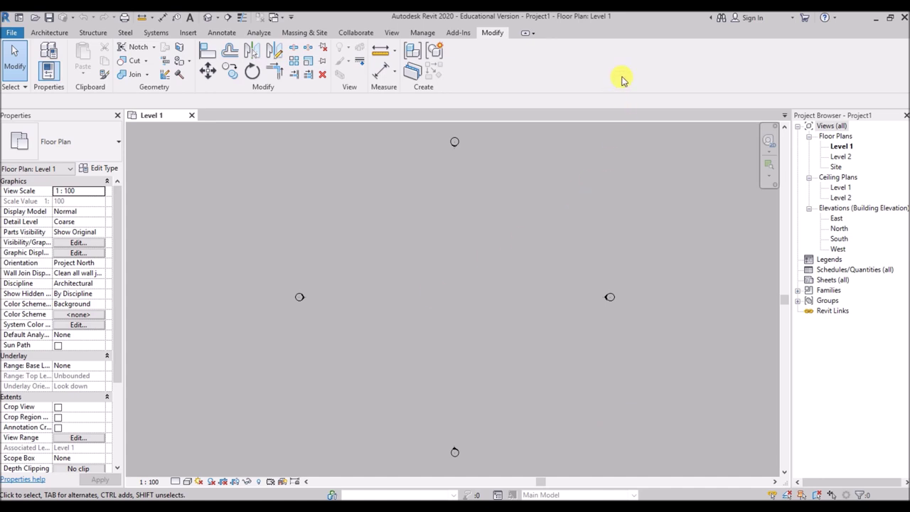
pyautogui.click(49, 32)
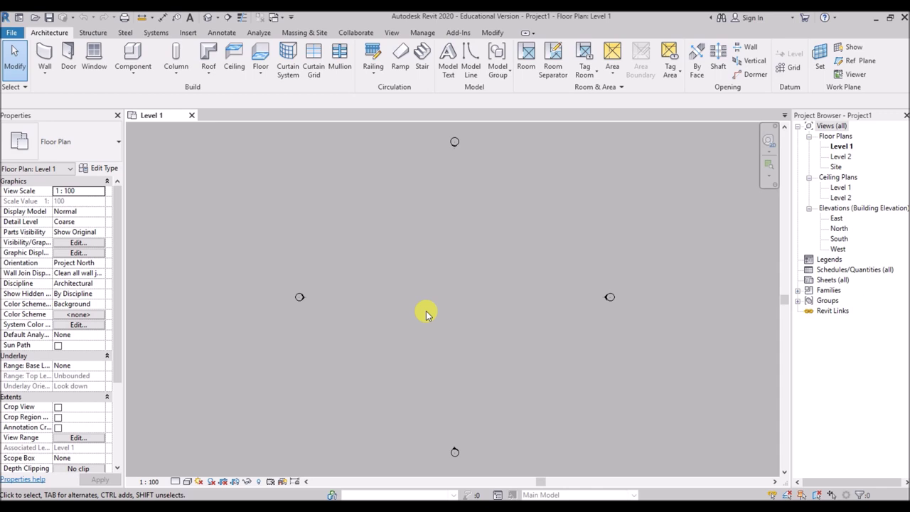
# Set the project's length units to Millimeters in the project units and accept the settings.
pyautogui.press('u')
pyautogui.press('n')
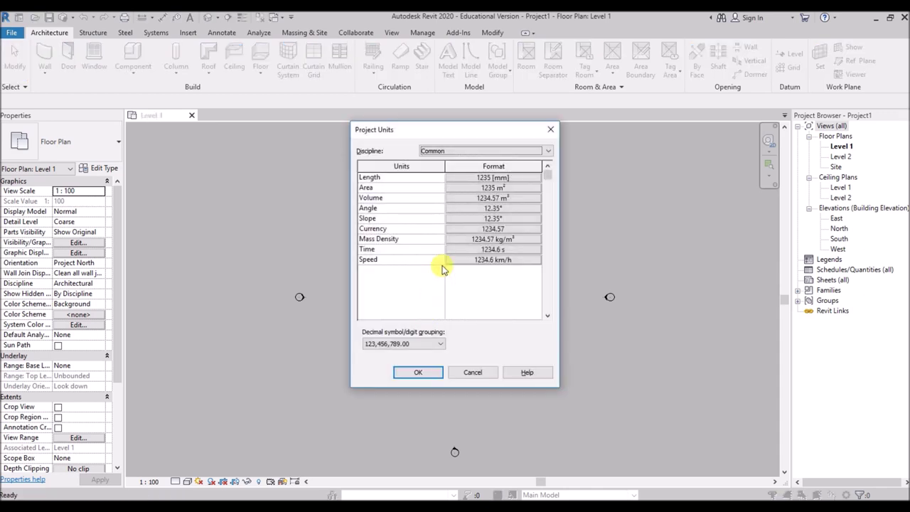
pyautogui.click(510, 177)
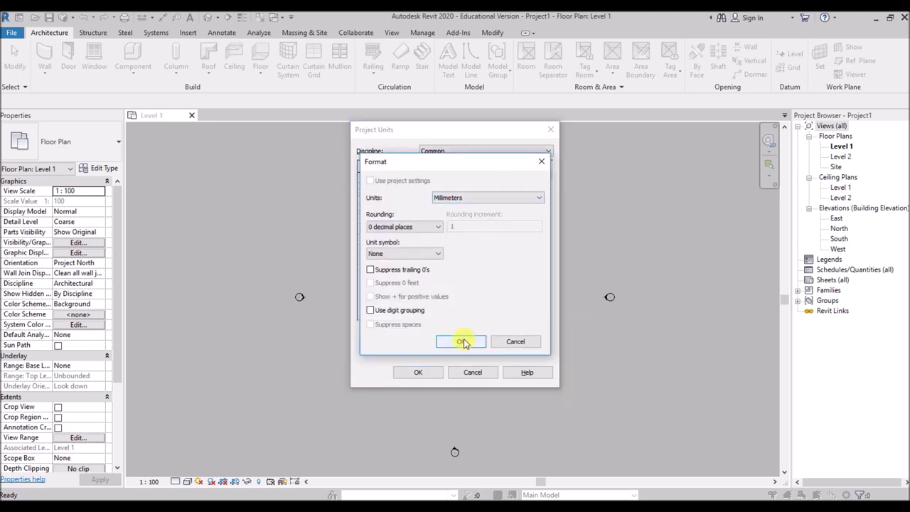
pyautogui.click(530, 197)
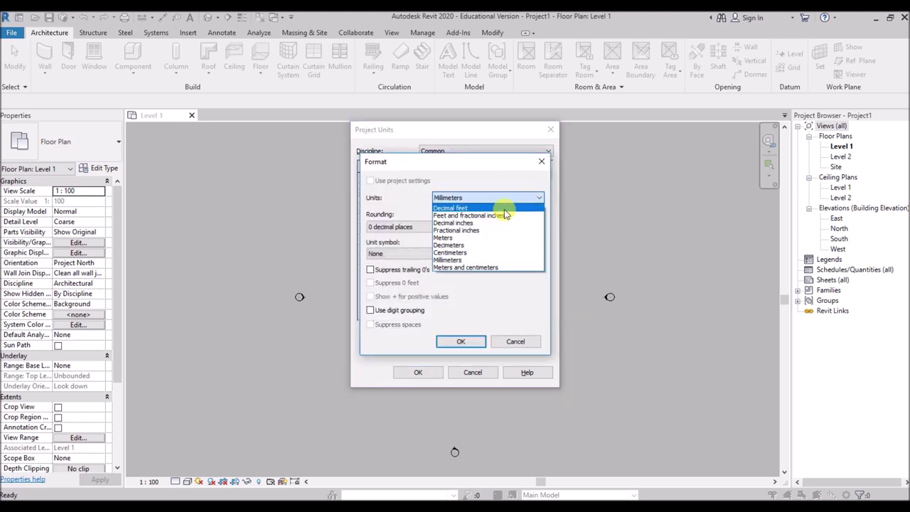
pyautogui.click(483, 260)
pyautogui.click(460, 342)
pyautogui.click(419, 373)
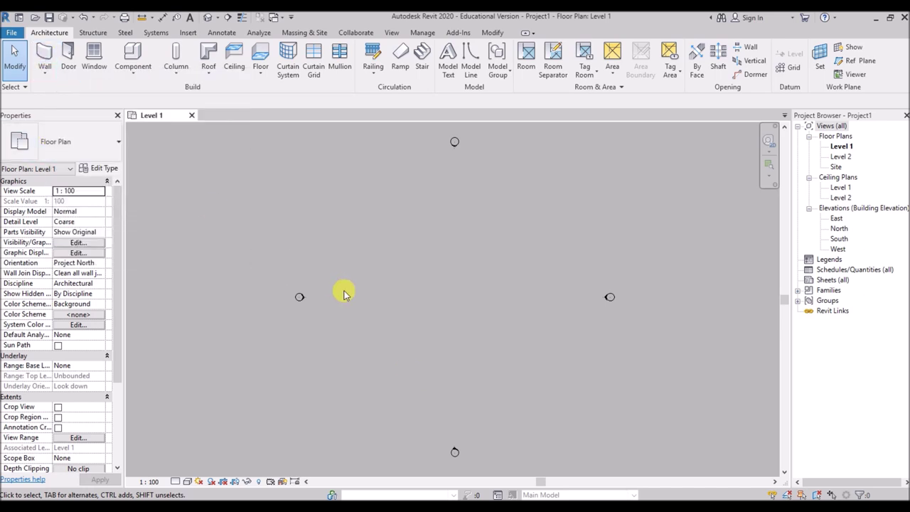
# Start the Wall tool and choose the basic wall type Generic - 200mm after browsing the available types.
pyautogui.press('w')
pyautogui.press('a')
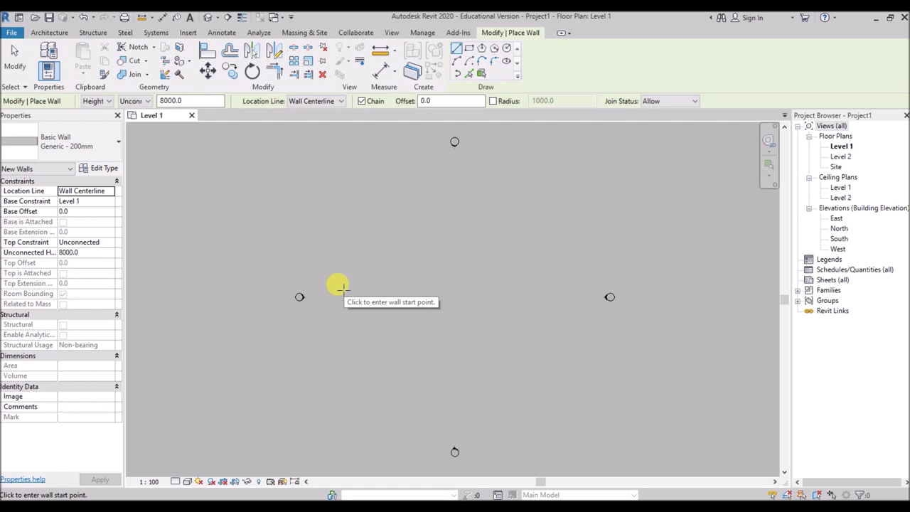
pyautogui.click(94, 140)
pyautogui.scroll(1, 120, 313)
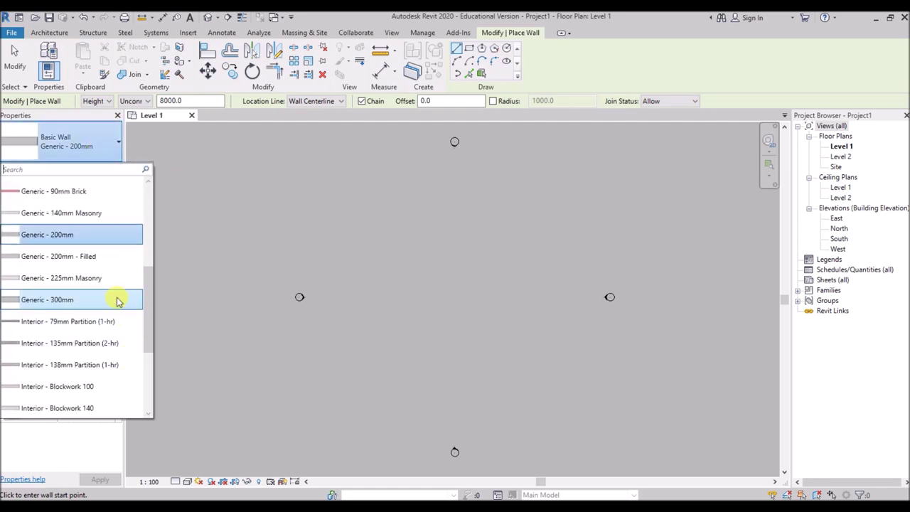
pyautogui.scroll(3, 118, 301)
pyautogui.scroll(-2, 118, 301)
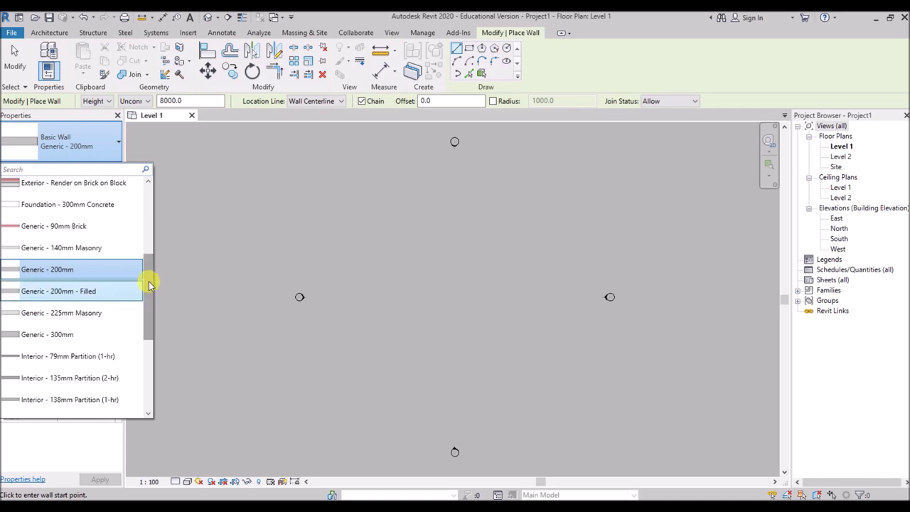
pyautogui.scroll(-3, 57, 341)
pyautogui.scroll(4, 84, 322)
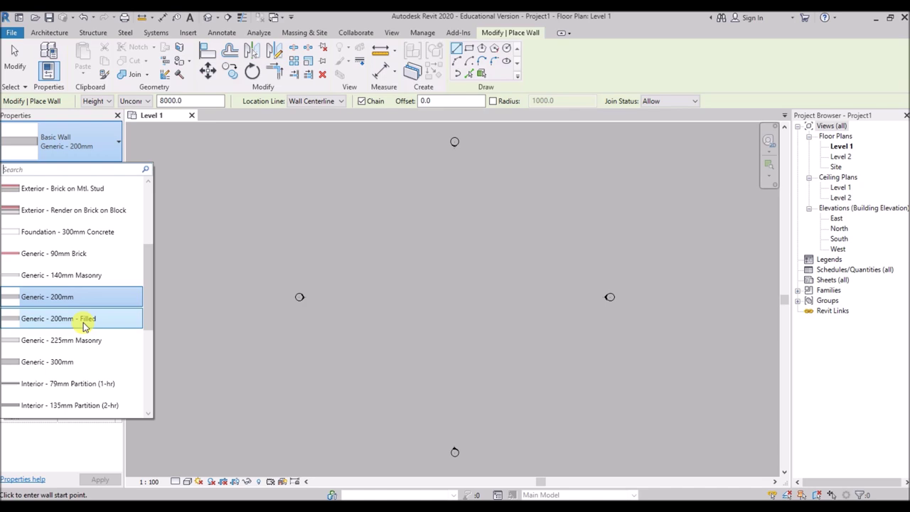
pyautogui.click(72, 298)
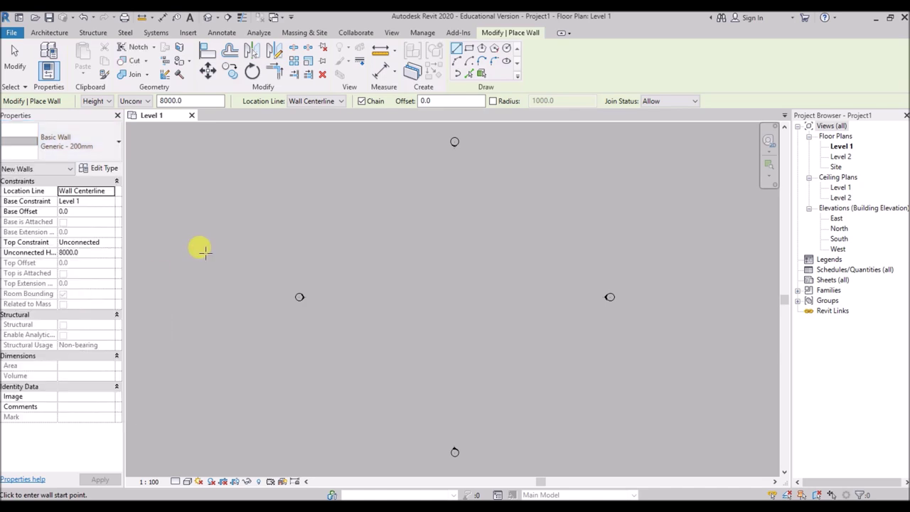
# Duplicate the Generic - 200mm wall type under the name Generic - 250mm.
pyautogui.click(99, 170)
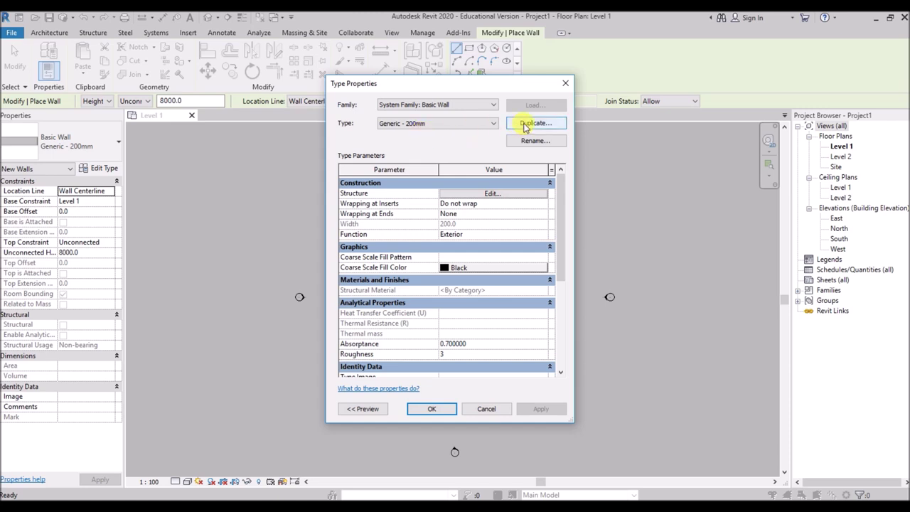
pyautogui.click(530, 124)
pyautogui.doubleClick(460, 244)
pyautogui.click(461, 244)
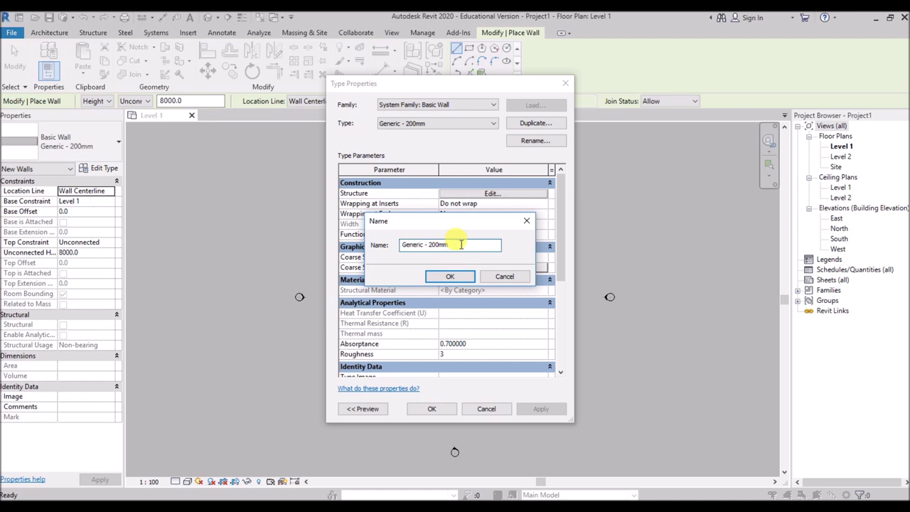
pyautogui.write('5')
pyautogui.click(452, 276)
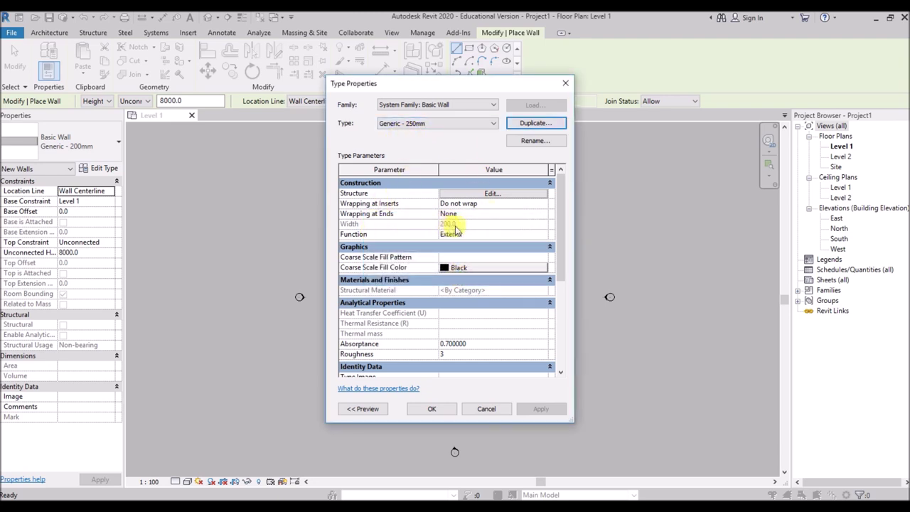
# Set the structure layer's thickness to 250 mm in the Generic - 250mm wall type and accept the type properties.
pyautogui.click(490, 194)
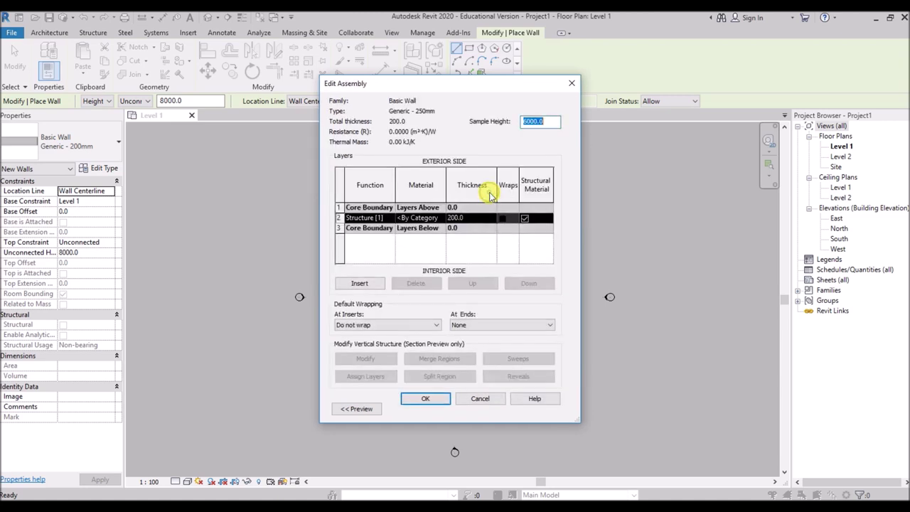
pyautogui.click(452, 219)
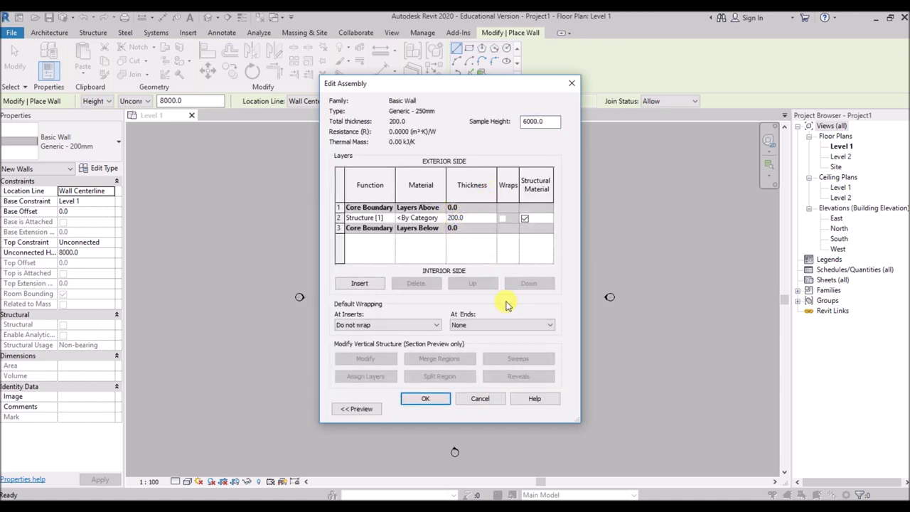
pyautogui.click(419, 402)
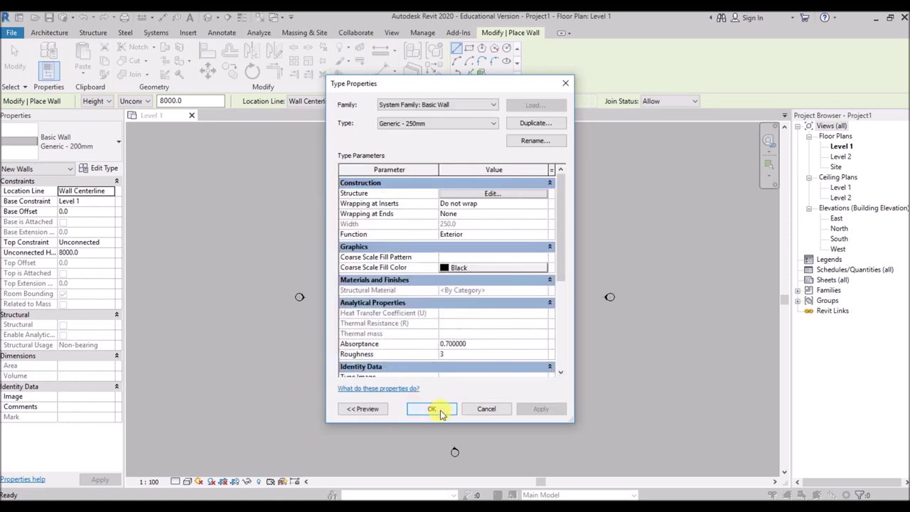
pyautogui.click(427, 407)
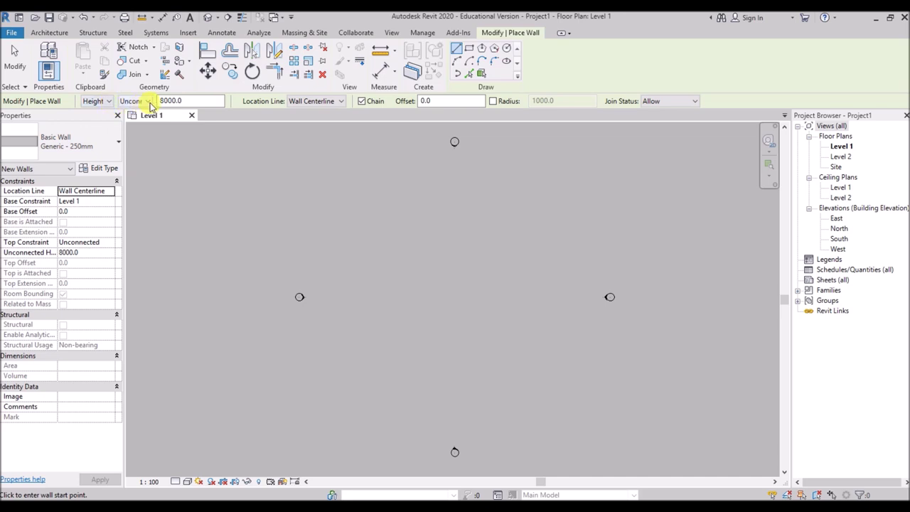
# Open the North elevation and set the elevation of Level 2 to 3000 mm.
pyautogui.click(840, 229)
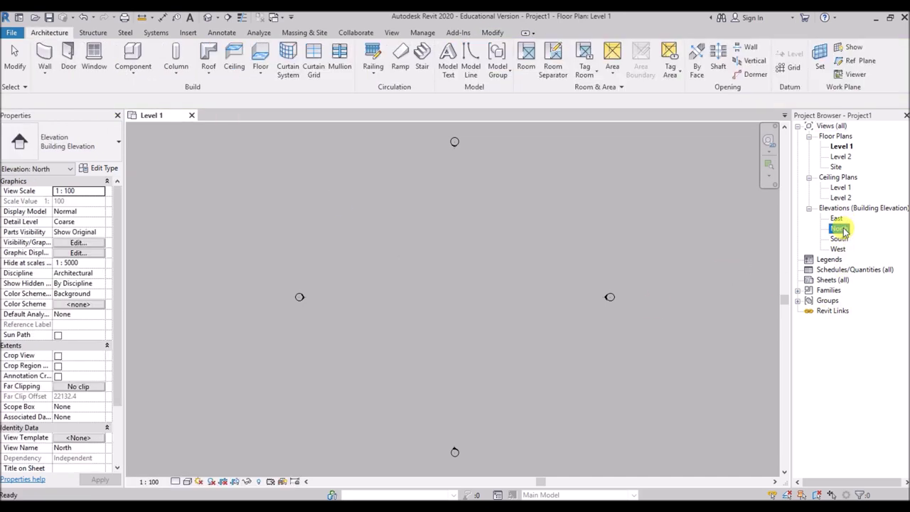
pyautogui.doubleClick(840, 229)
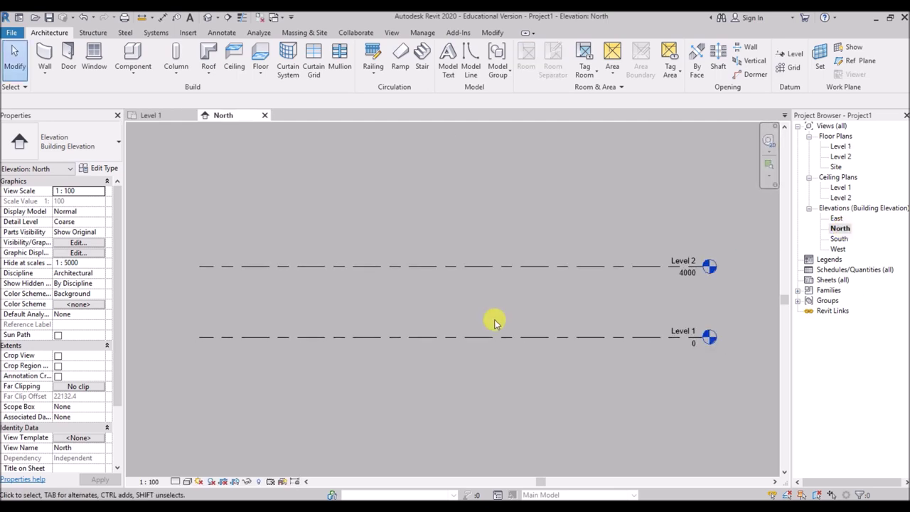
pyautogui.scroll(1, 704, 285)
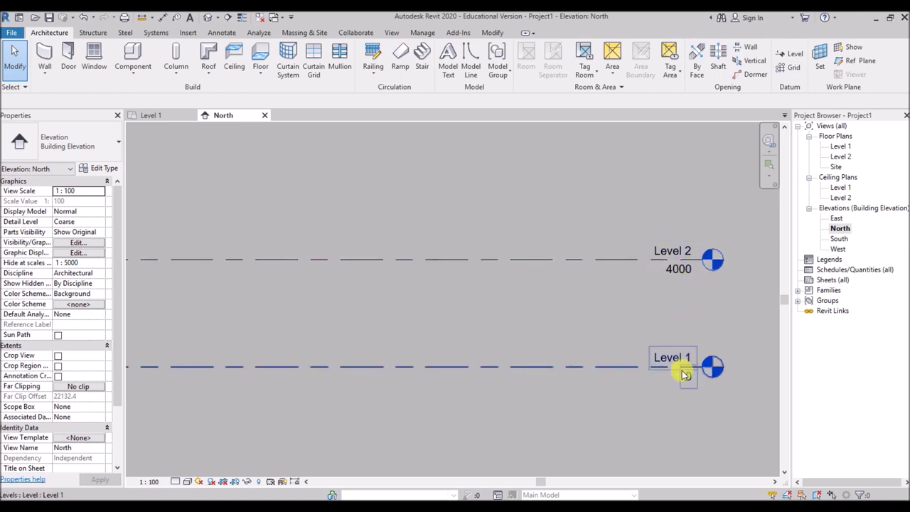
pyautogui.click(684, 273)
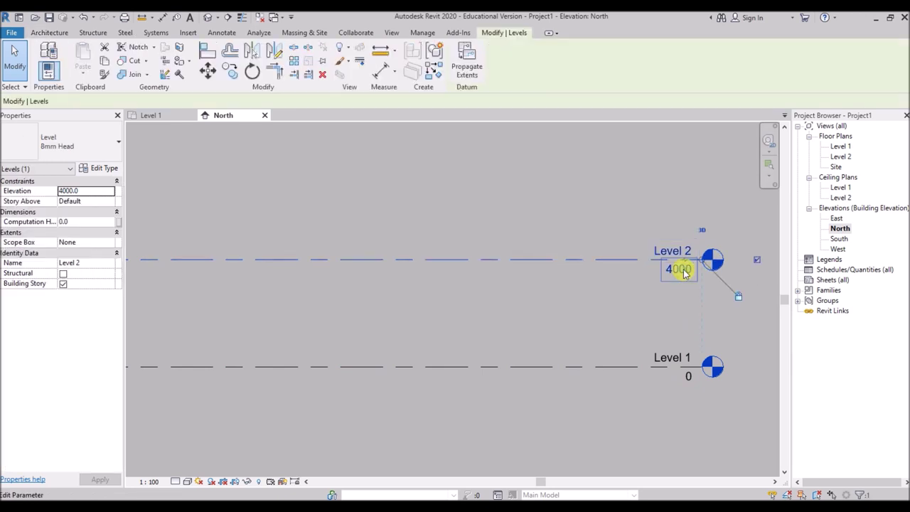
pyautogui.click(683, 273)
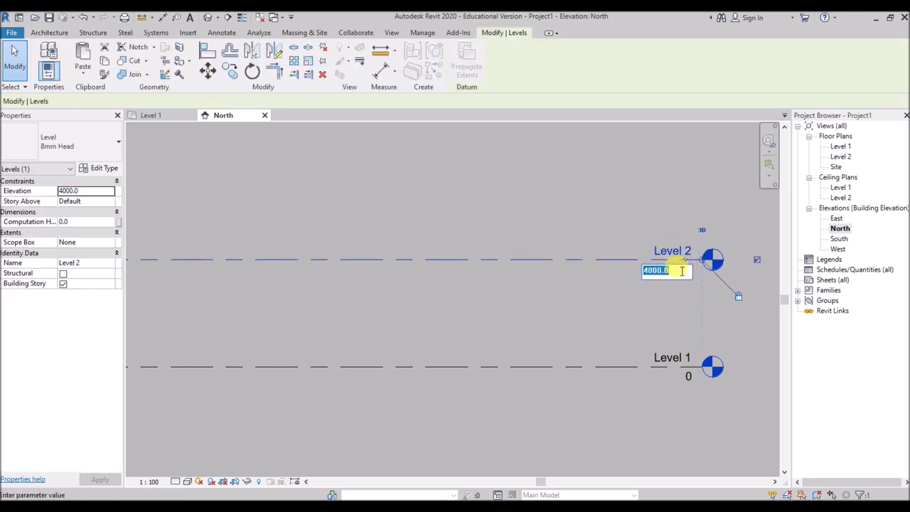
pyautogui.write('3')
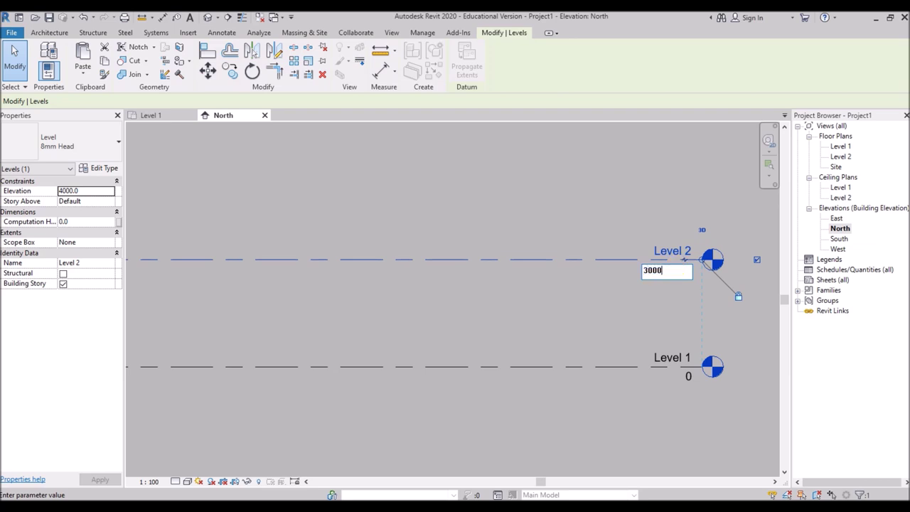
pyautogui.click(572, 192)
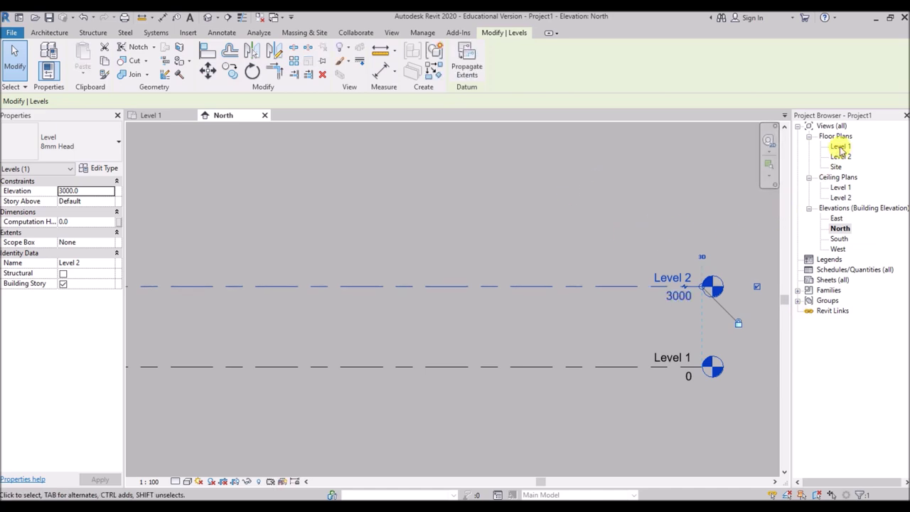
# Return to the Level 1 floor plan and close the North elevation view.
pyautogui.doubleClick(840, 147)
pyautogui.scroll(-1, 309, 326)
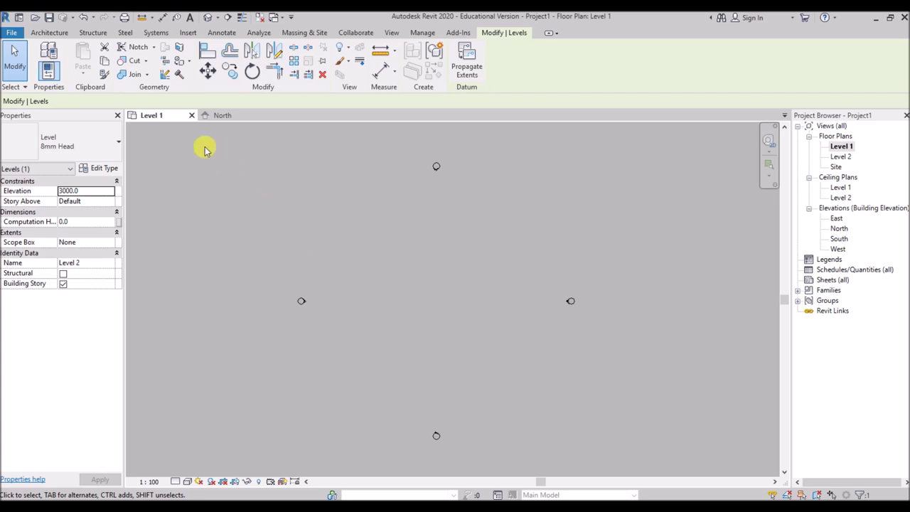
pyautogui.click(263, 116)
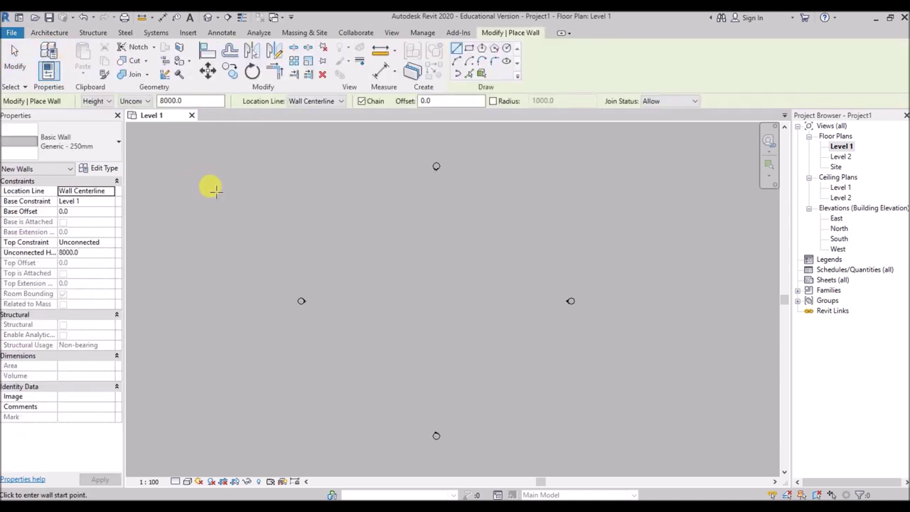
# Try Level 2 as the height limit for new walls, then set them to Unconnected with a height of 3000 mm.
pyautogui.click(144, 104)
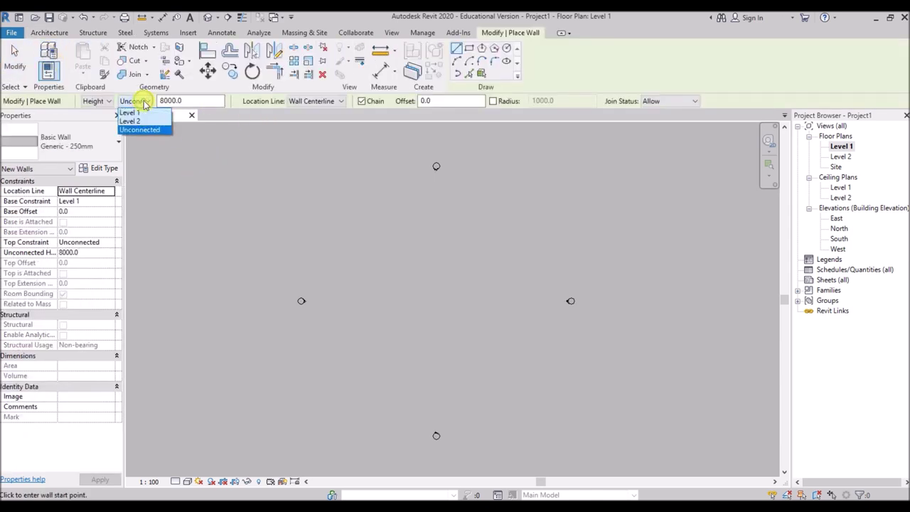
pyautogui.click(143, 119)
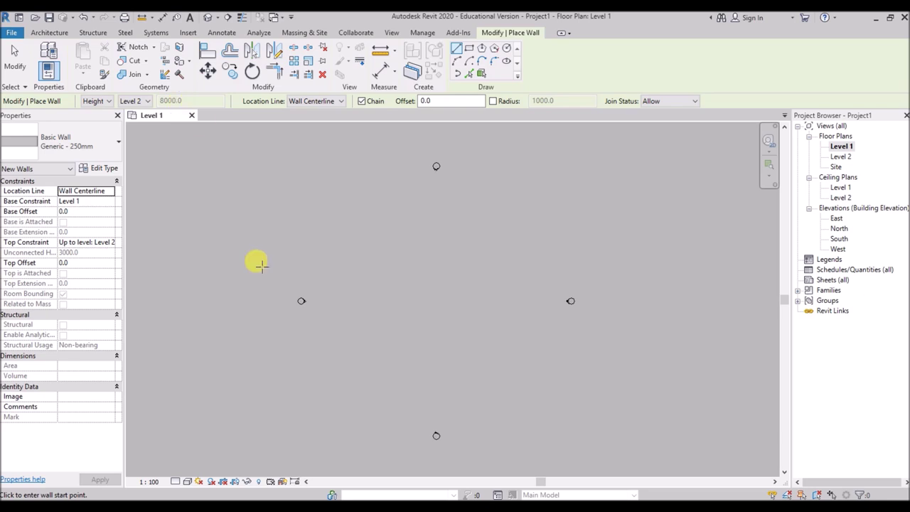
pyautogui.click(139, 101)
pyautogui.click(138, 119)
pyautogui.doubleClick(158, 100)
pyautogui.write('3000.0')
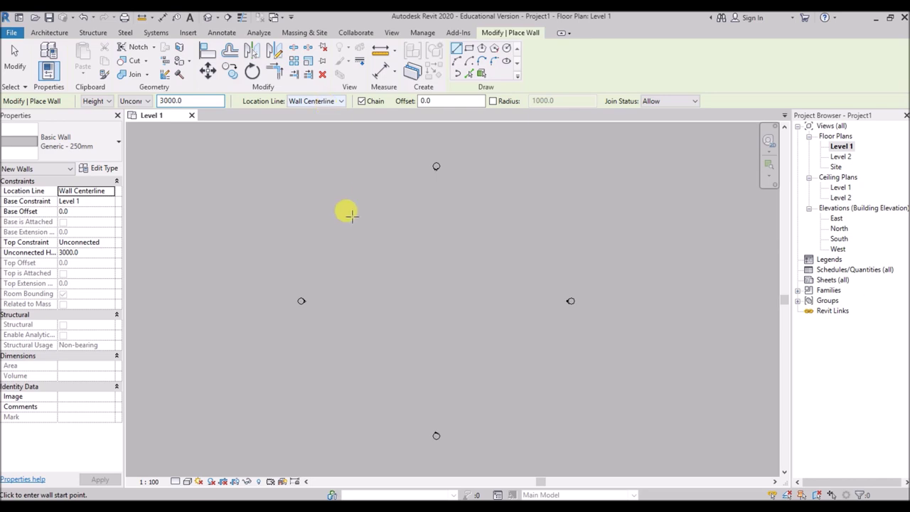
pyautogui.scroll(2, 364, 273)
pyautogui.scroll(2, 457, 316)
pyautogui.click(303, 348)
pyautogui.moveTo(298, 366); pyautogui.dragTo(299, 361, button='middle')
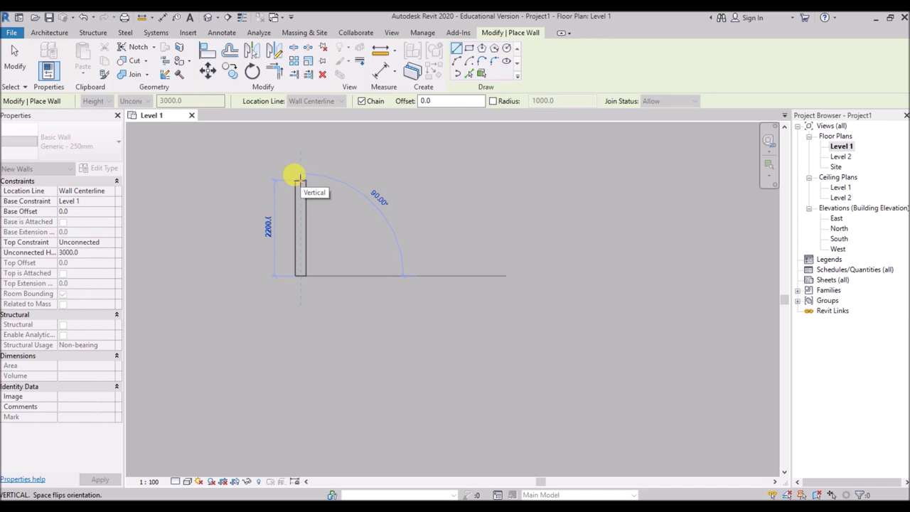
pyautogui.press('Escape')
# Set the location line for new walls to Finish Face: Interior.
pyautogui.click(327, 102)
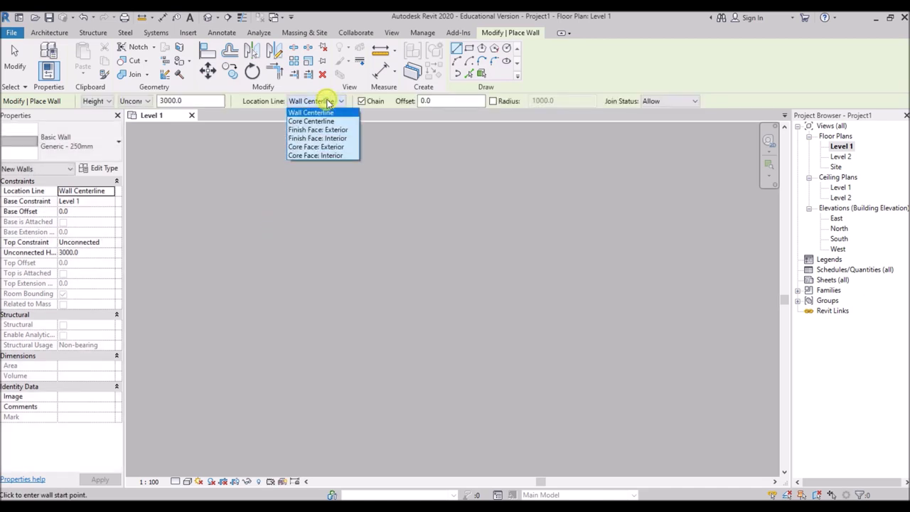
pyautogui.click(334, 138)
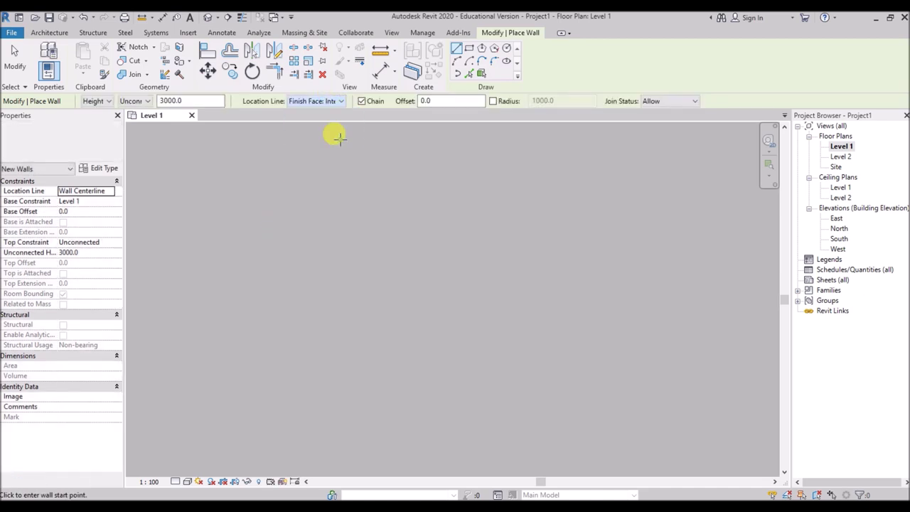
# Draw a closed loop of four Generic - 250mm walls, about 3100 by 3200 mm inside, and leave the Wall tool.
pyautogui.click(287, 346)
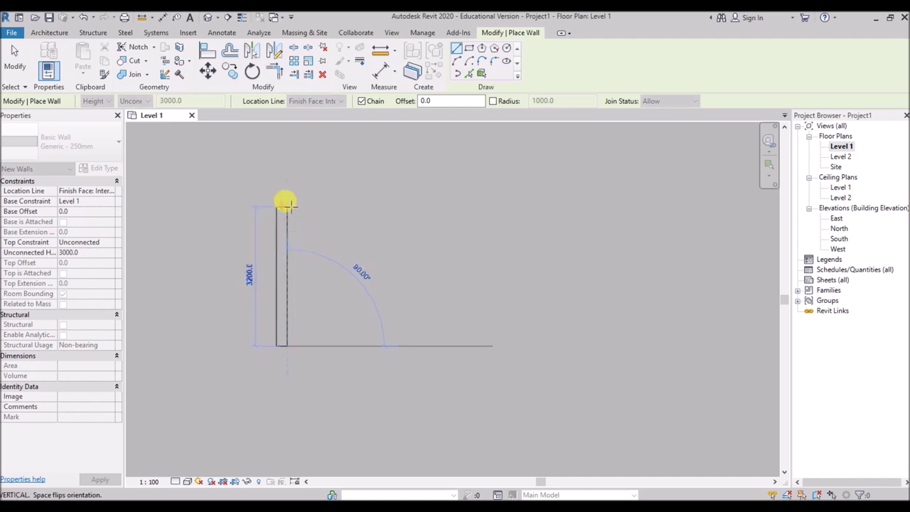
pyautogui.click(286, 204)
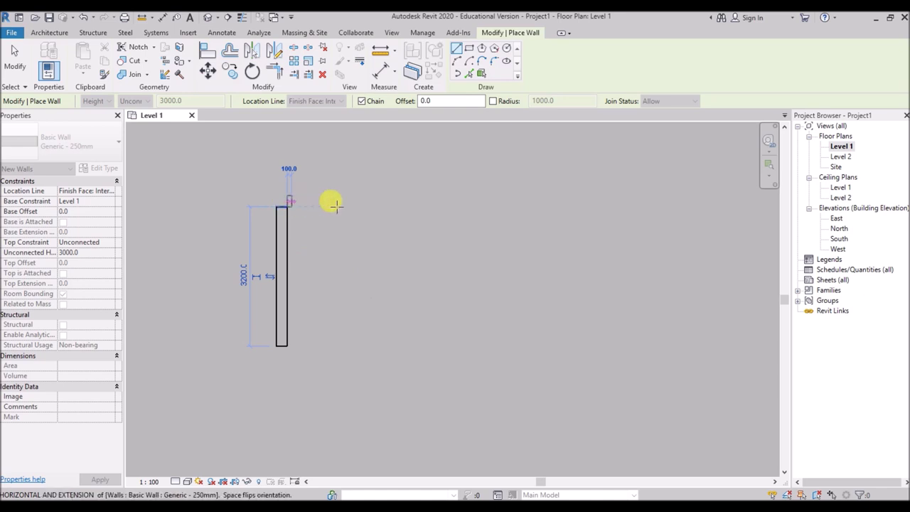
pyautogui.click(421, 206)
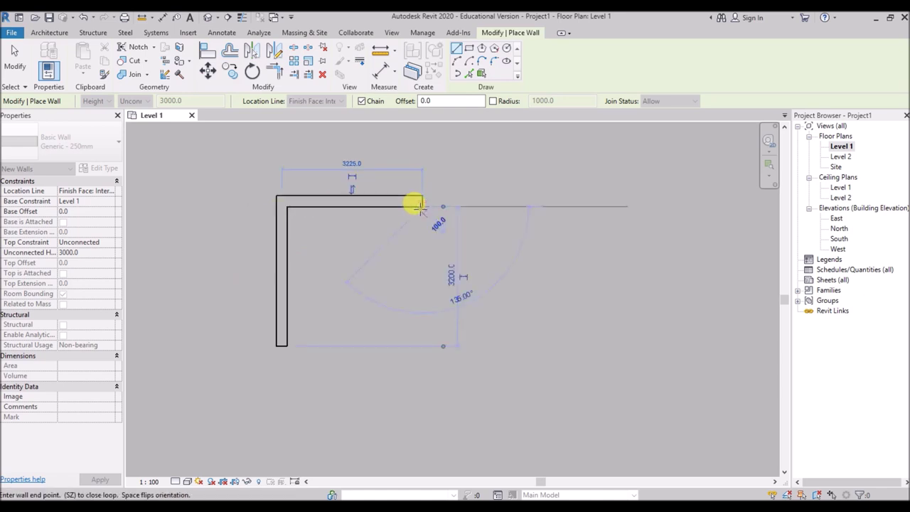
pyautogui.click(421, 346)
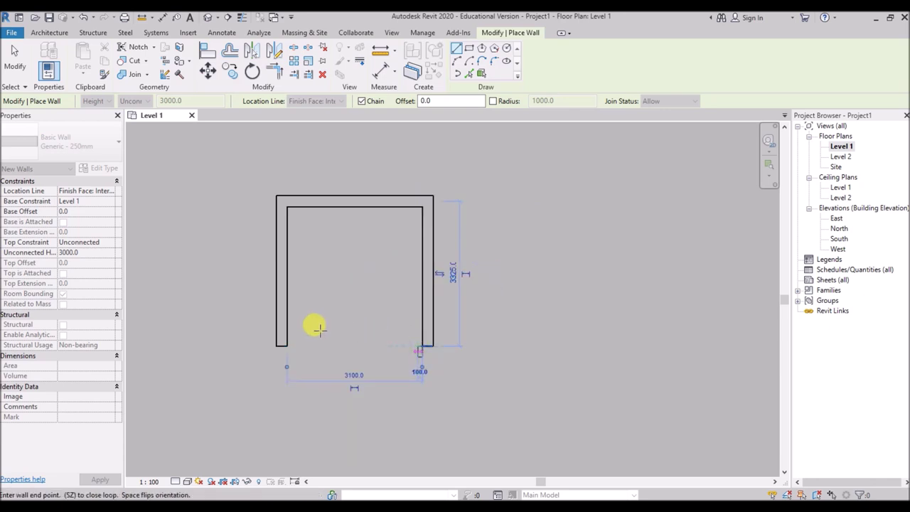
pyautogui.click(282, 343)
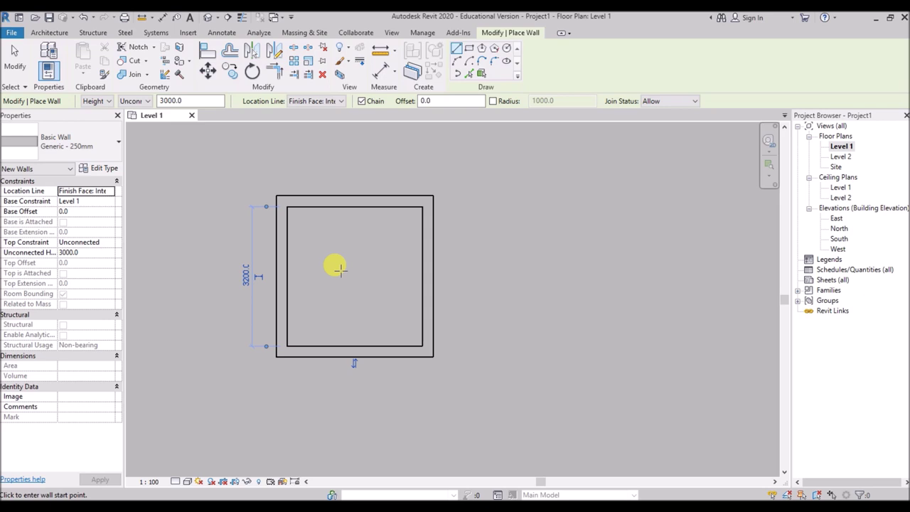
pyautogui.rightClick(346, 269)
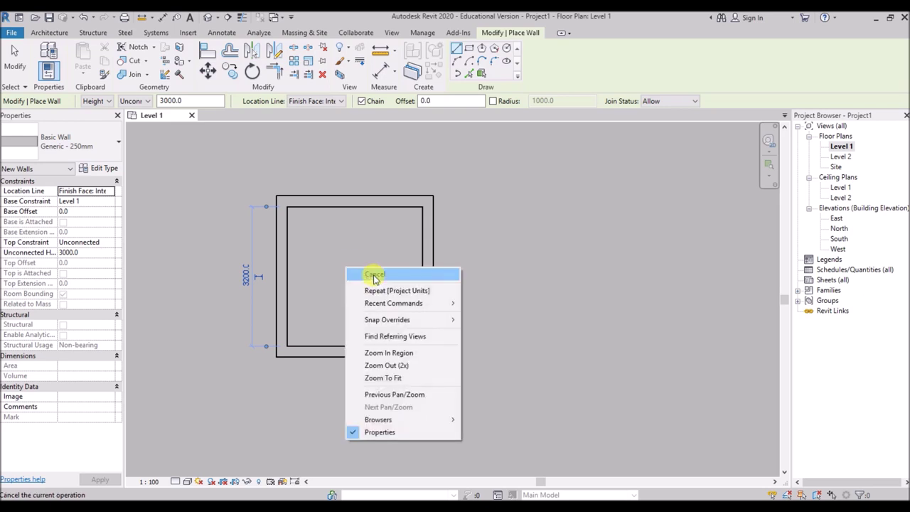
pyautogui.click(375, 275)
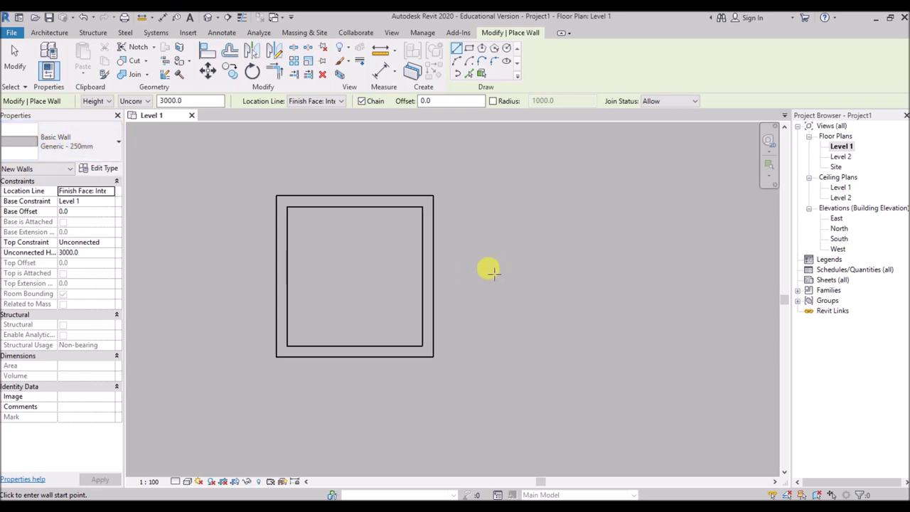
pyautogui.rightClick(474, 233)
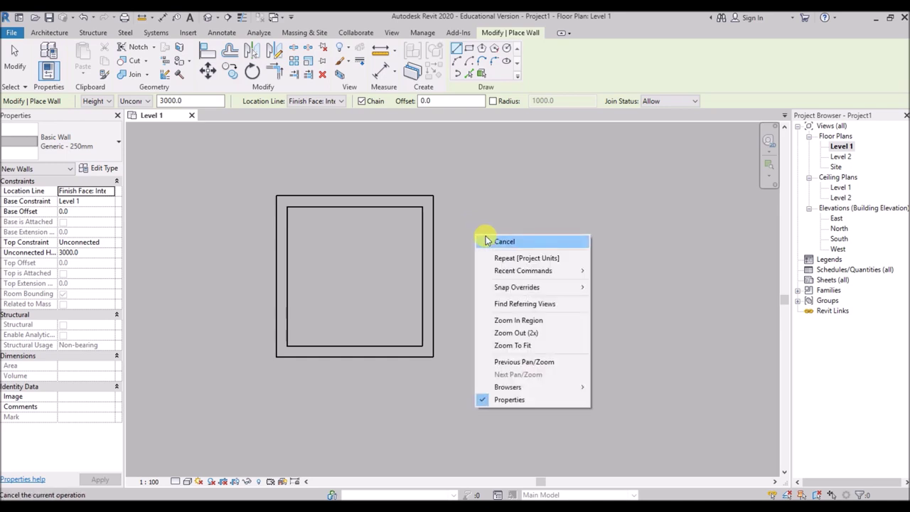
pyautogui.click(495, 244)
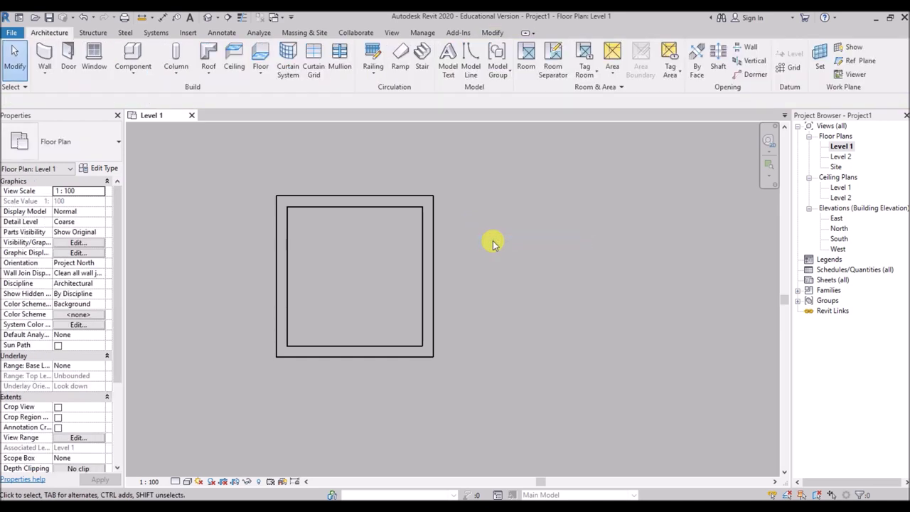
pyautogui.scroll(-3, 466, 292)
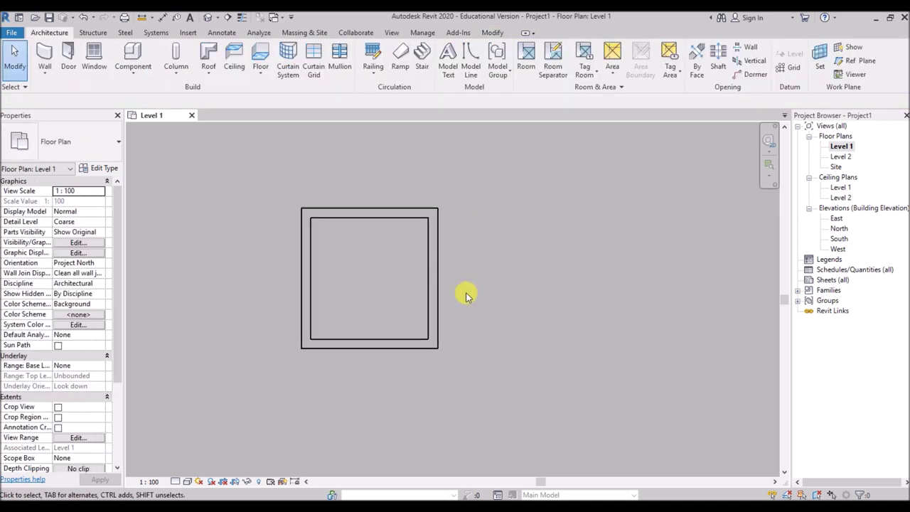
pyautogui.scroll(5, 343, 280)
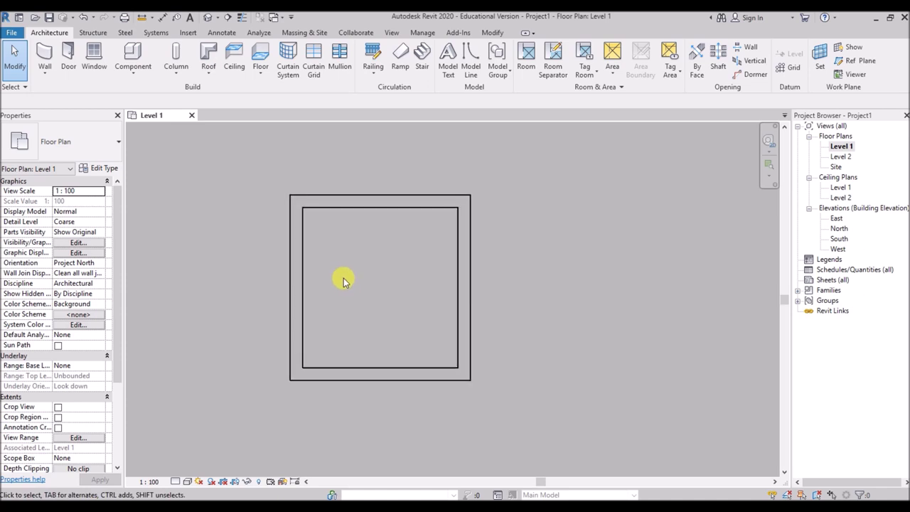
pyautogui.scroll(4, 344, 280)
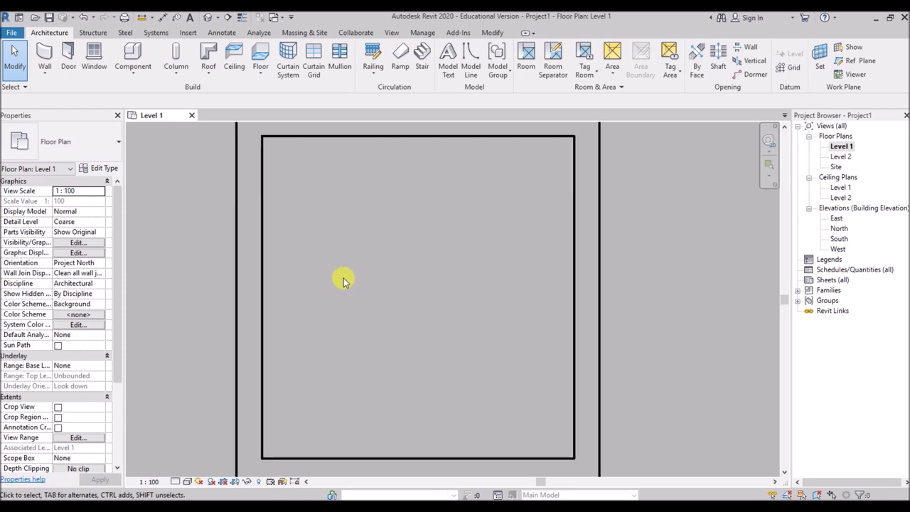
pyautogui.scroll(-1, 343, 278)
pyautogui.scroll(-1, 343, 277)
pyautogui.scroll(-1, 343, 278)
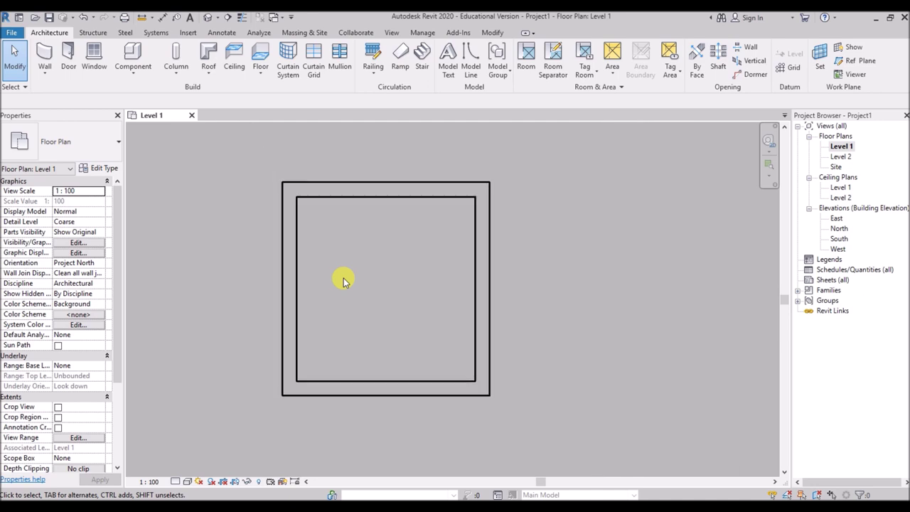
pyautogui.scroll(-1, 344, 277)
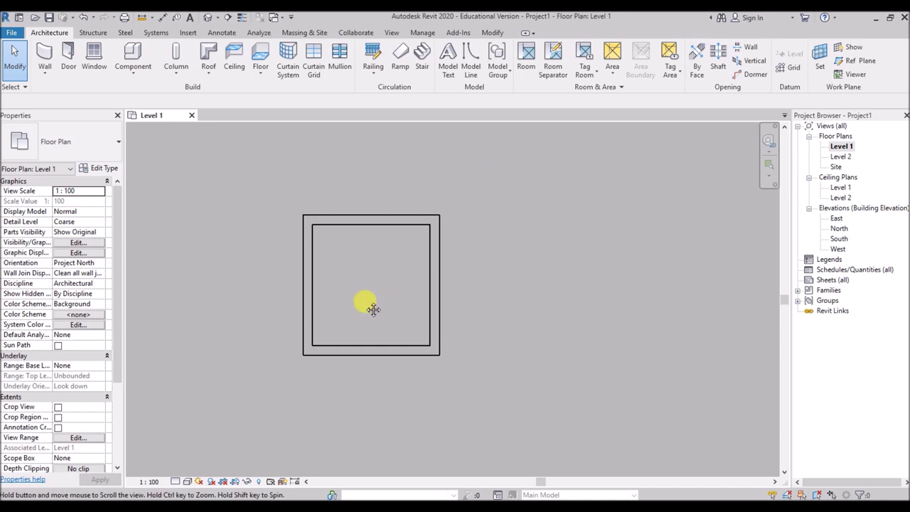
pyautogui.moveTo(365, 300); pyautogui.dragTo(429, 293, button='middle')
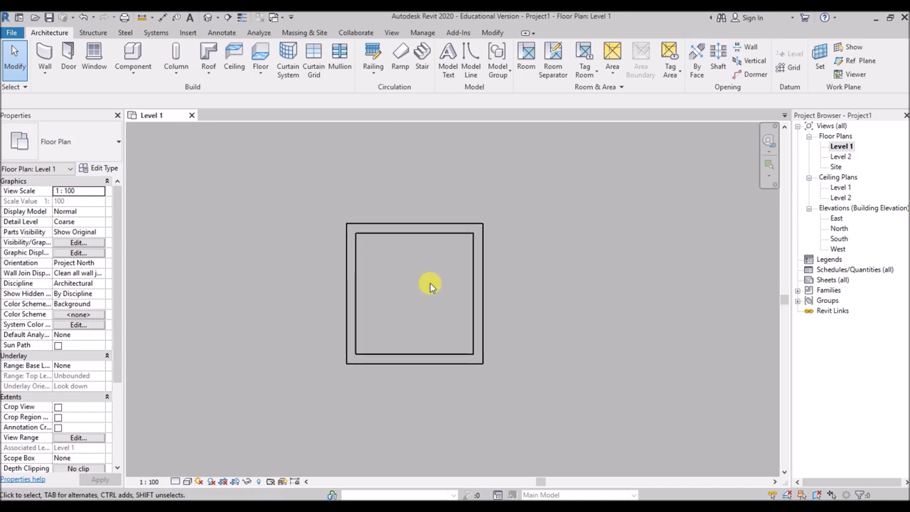
# Select all four walls of the small room and delete them.
pyautogui.moveTo(526, 182); pyautogui.dragTo(306, 384)
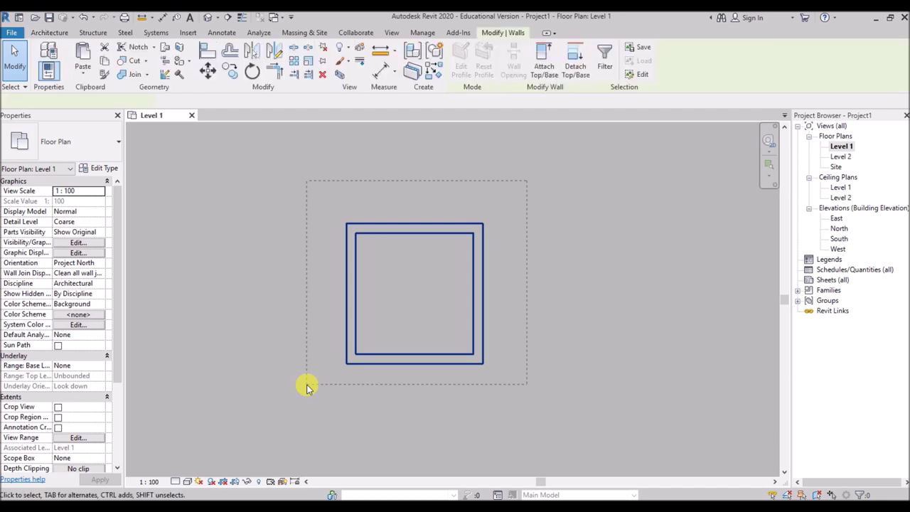
pyautogui.click(322, 76)
pyautogui.scroll(-3, 361, 317)
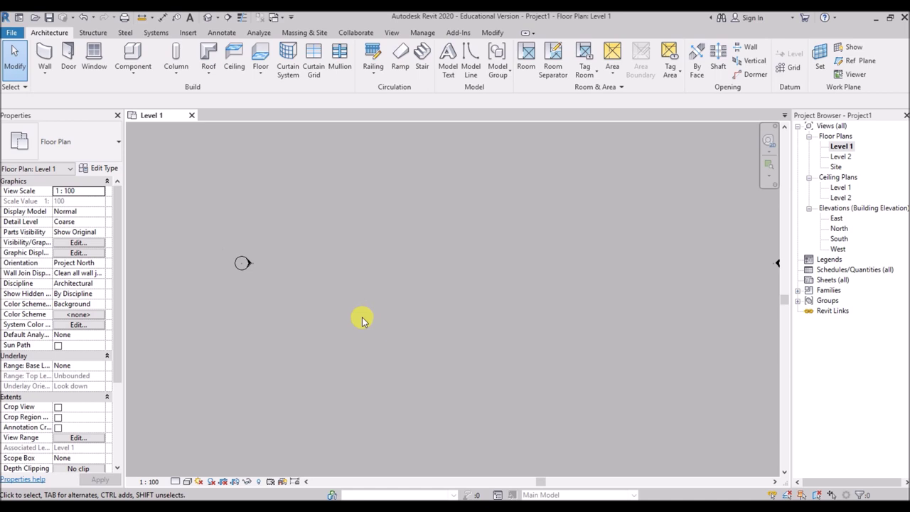
# Draw a rectangle of Generic - 250mm walls about 11950 by 11750 mm between the elevation markers and leave the Wall tool.
pyautogui.click(45, 63)
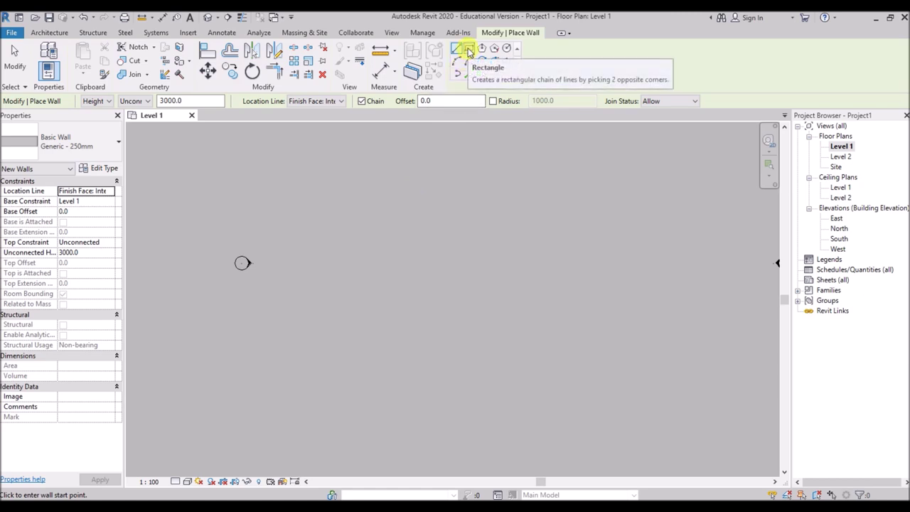
pyautogui.click(469, 51)
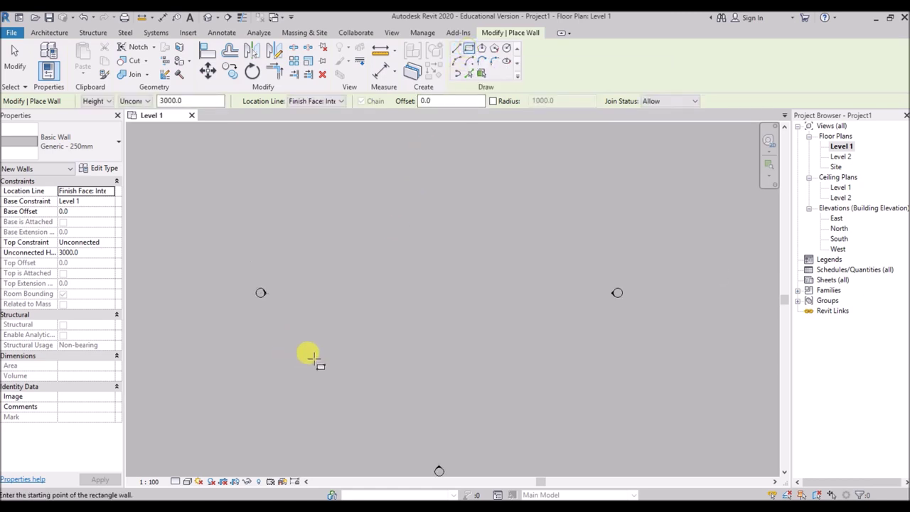
pyautogui.click(341, 352)
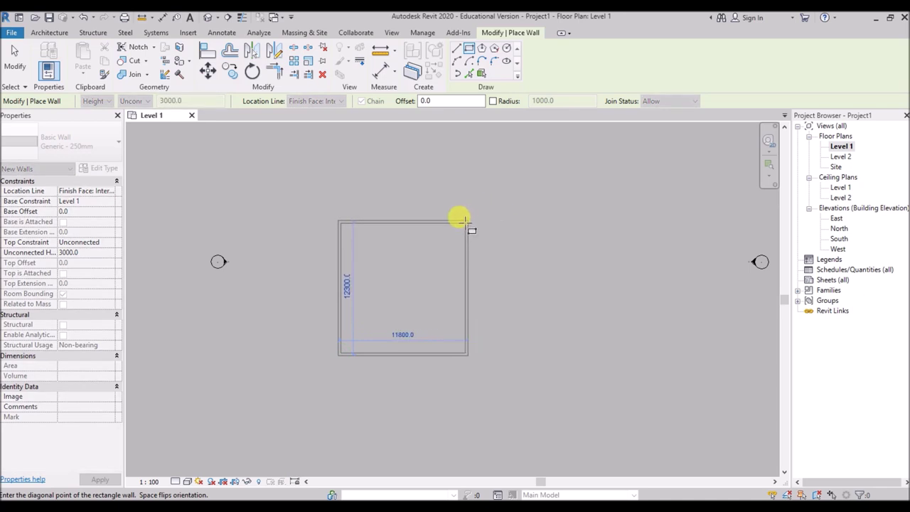
pyautogui.click(466, 224)
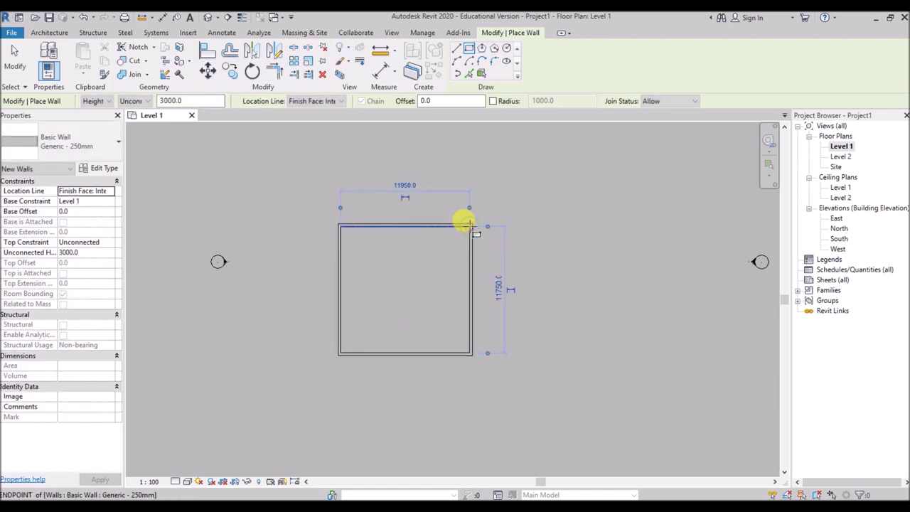
pyautogui.scroll(2, 426, 163)
pyautogui.scroll(2, 375, 212)
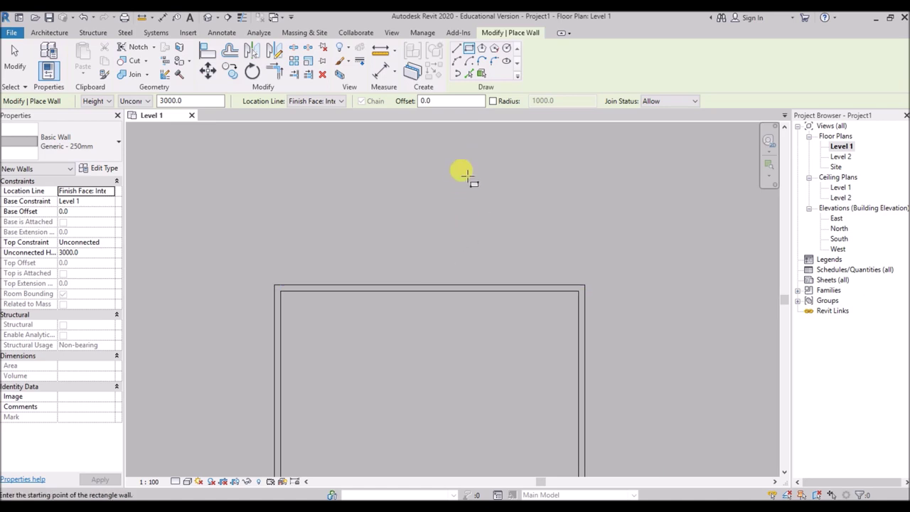
pyautogui.rightClick(375, 177)
pyautogui.click(421, 178)
pyautogui.scroll(-3, 420, 213)
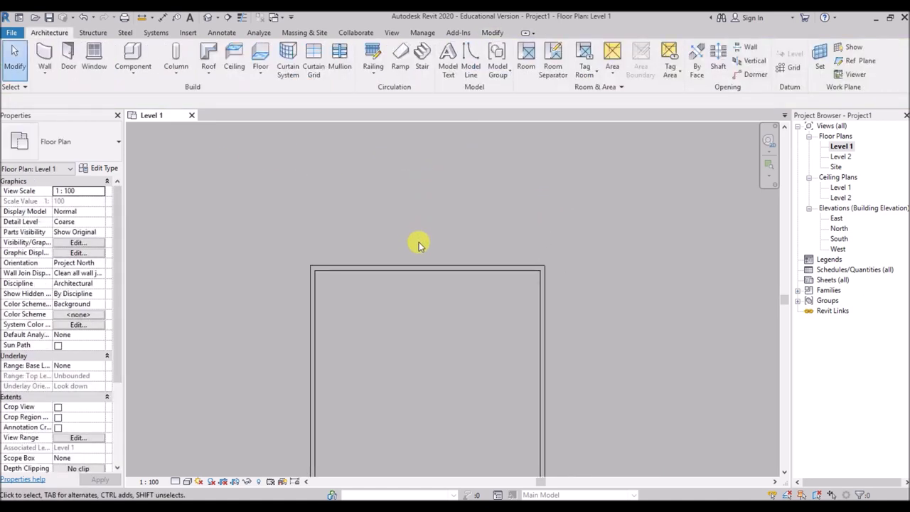
# Set the inside distance between the upper and lower exterior walls to 13000 mm by moving the upper wall.
pyautogui.click(426, 253)
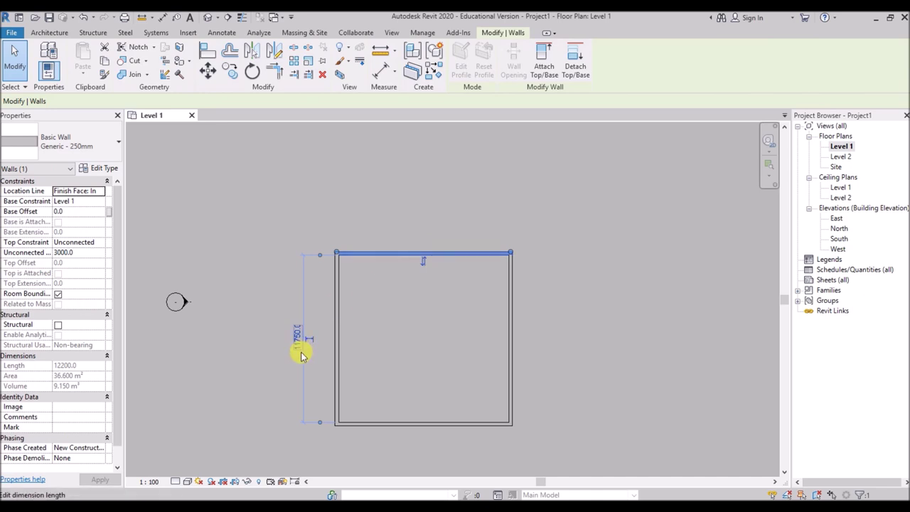
pyautogui.scroll(2, 300, 340)
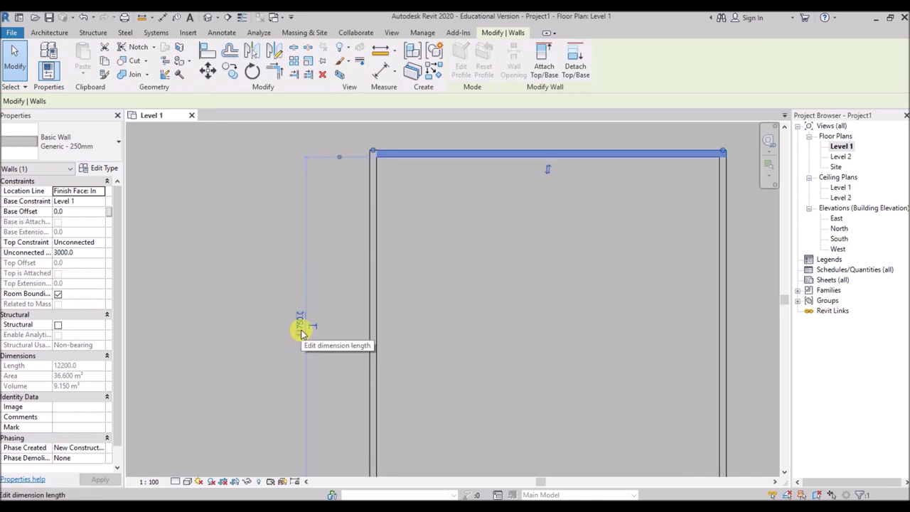
pyautogui.click(301, 329)
pyautogui.write('130')
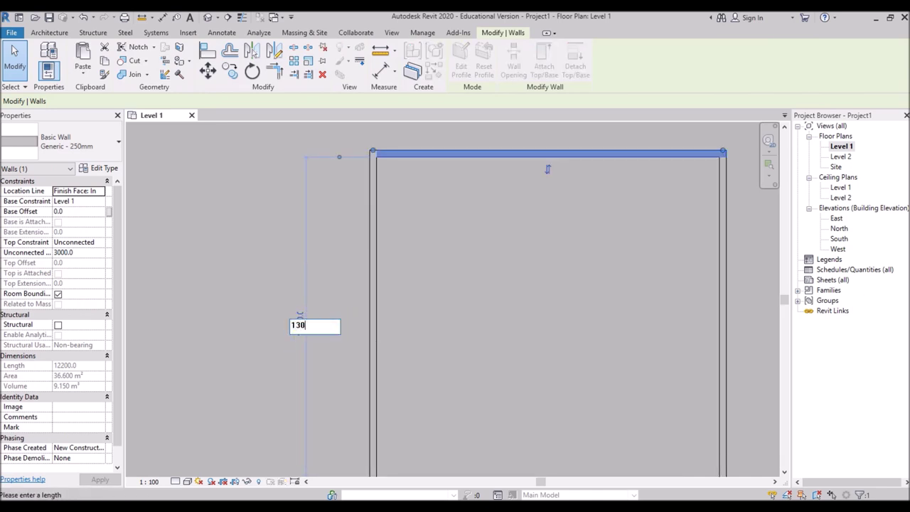
pyautogui.write('00')
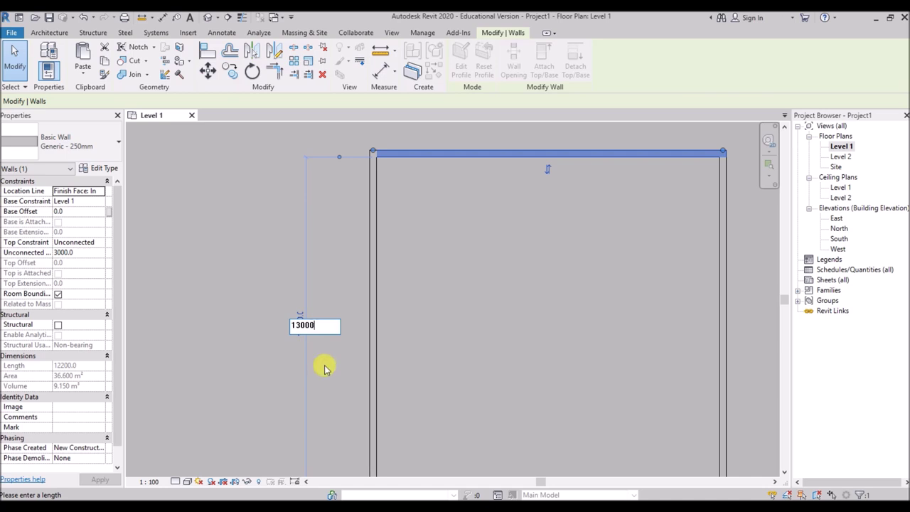
pyautogui.press('Return')
pyautogui.scroll(-3, 324, 249)
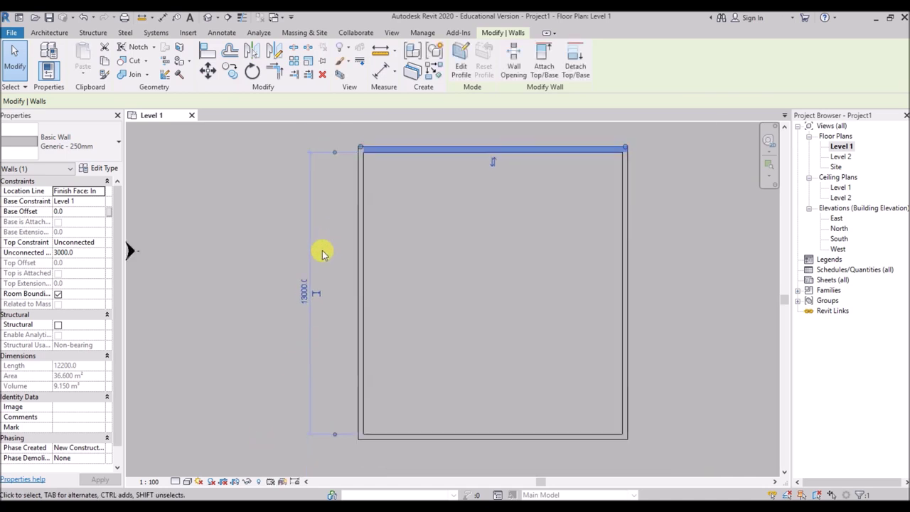
# Set the inside distance between the left and right exterior walls to 12000 mm by moving the left wall, and deselect it.
pyautogui.click(357, 320)
pyautogui.scroll(2, 442, 422)
pyautogui.click(431, 405)
pyautogui.write('12000')
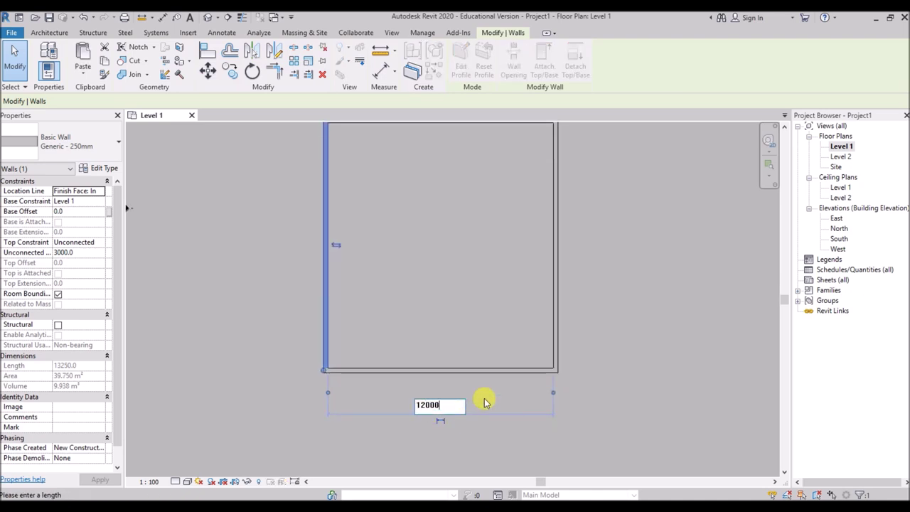
pyautogui.press('Return')
pyautogui.scroll(-2, 431, 347)
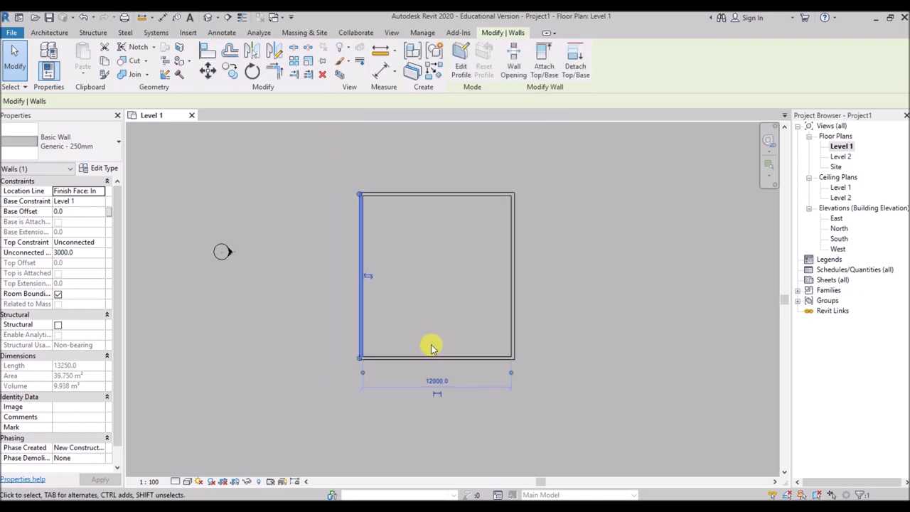
pyautogui.click(451, 260)
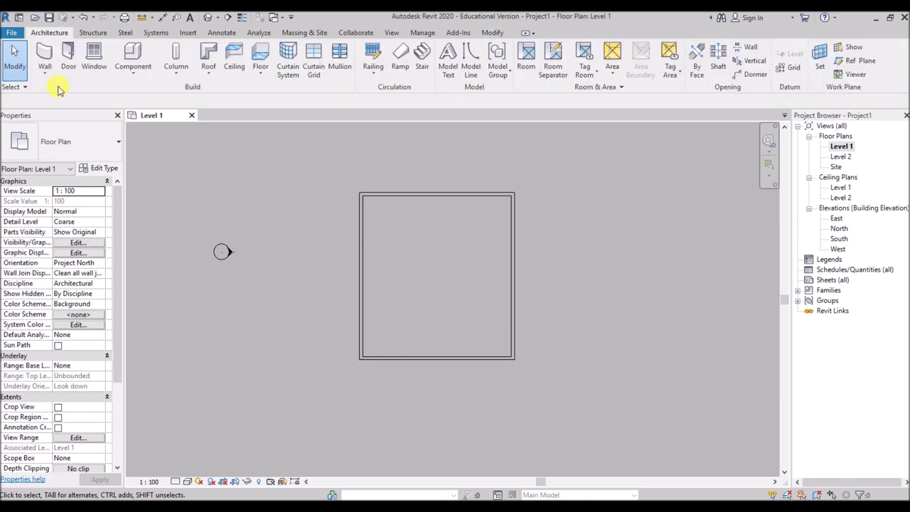
# Draw two Generic - 250mm walls closing off a lower-right corner area about 5325 by 2200 mm inside the house outline.
pyautogui.click(44, 61)
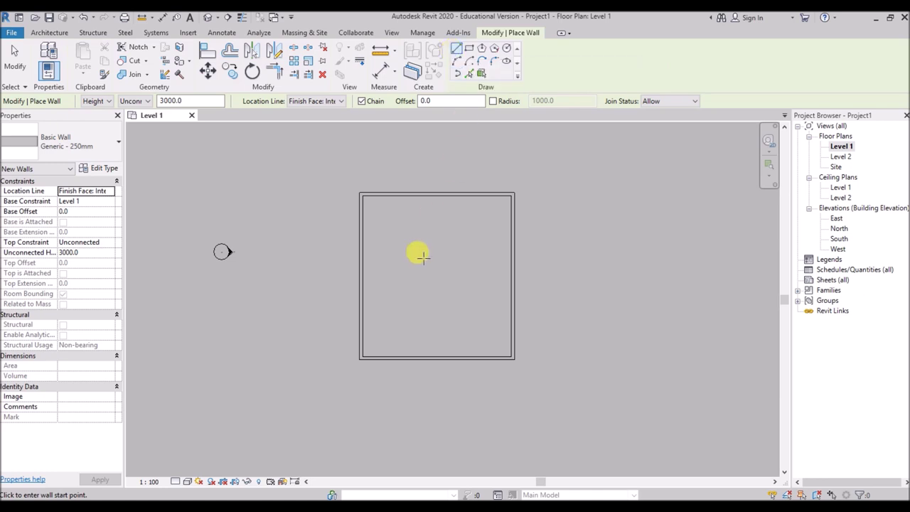
pyautogui.scroll(2, 455, 351)
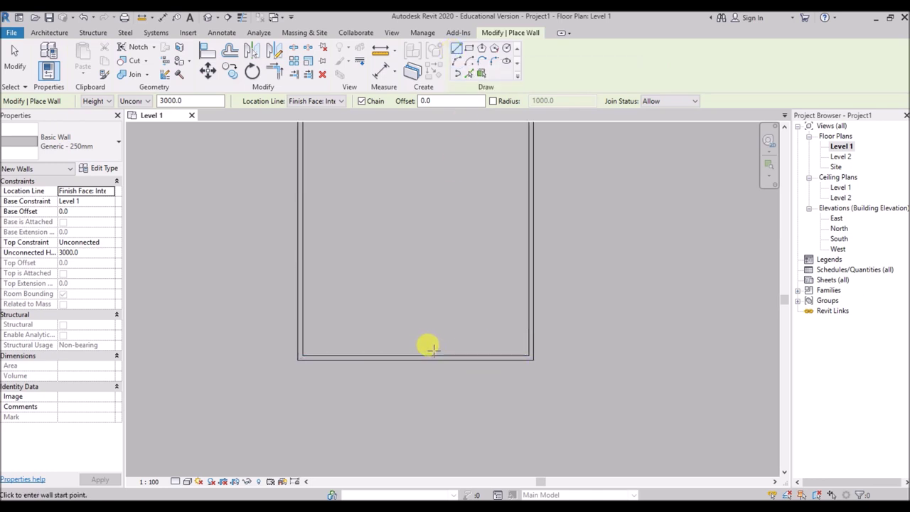
pyautogui.click(429, 352)
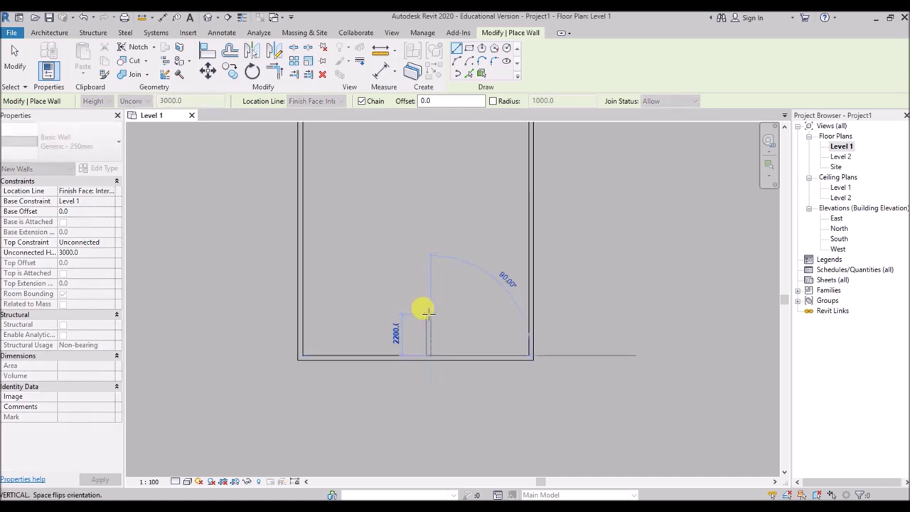
pyautogui.click(425, 310)
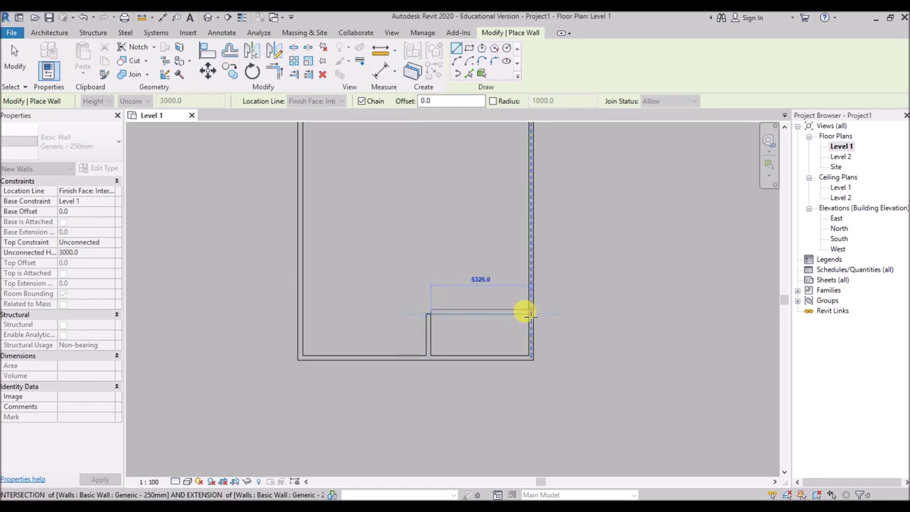
pyautogui.click(529, 313)
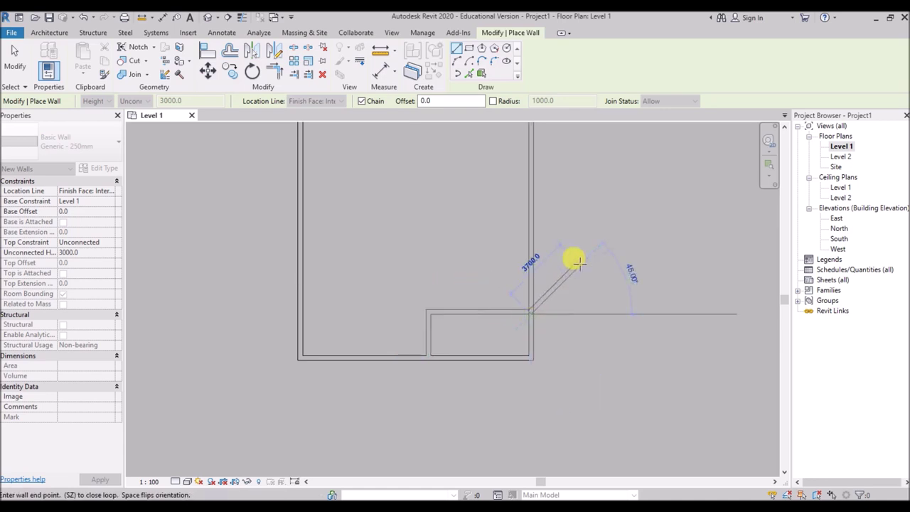
pyautogui.rightClick(579, 263)
pyautogui.click(614, 270)
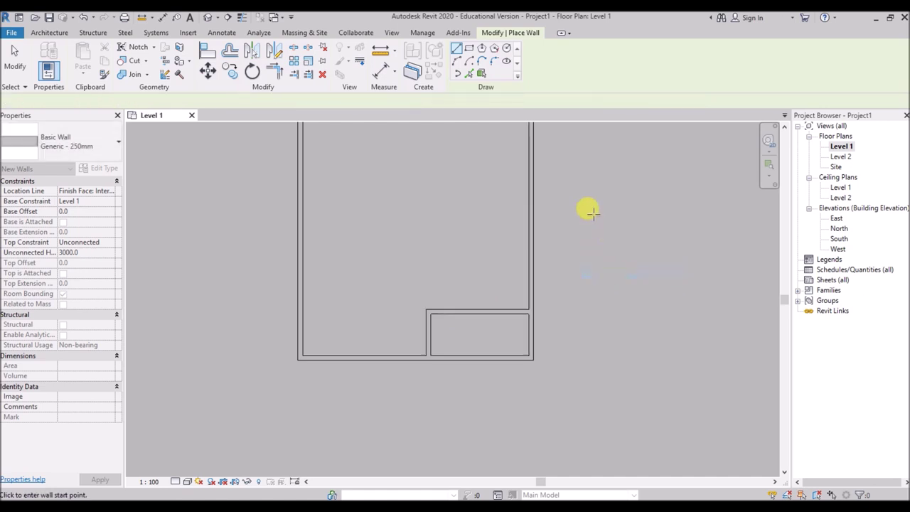
# Draw two more 250 mm walls enclosing an upper-right corner area about 2100 mm wide, and leave the Wall tool.
pyautogui.scroll(-3, 432, 348)
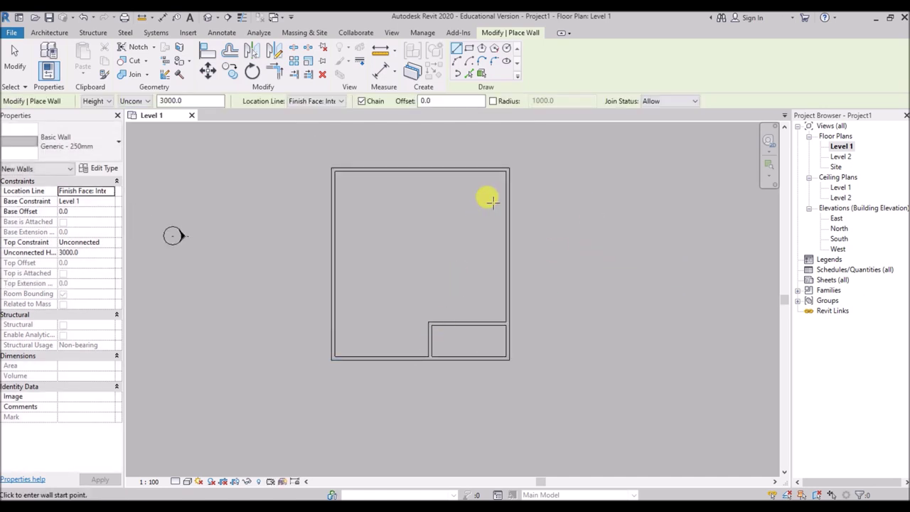
pyautogui.click(475, 171)
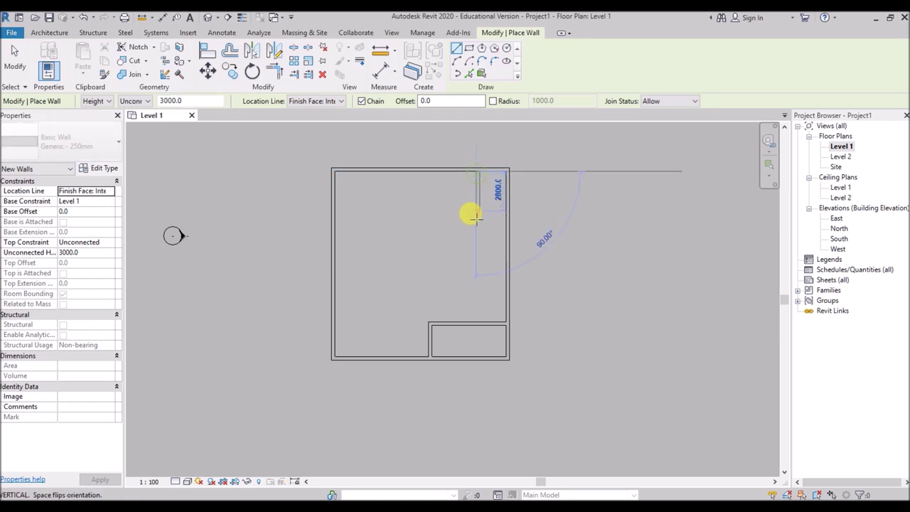
pyautogui.click(475, 225)
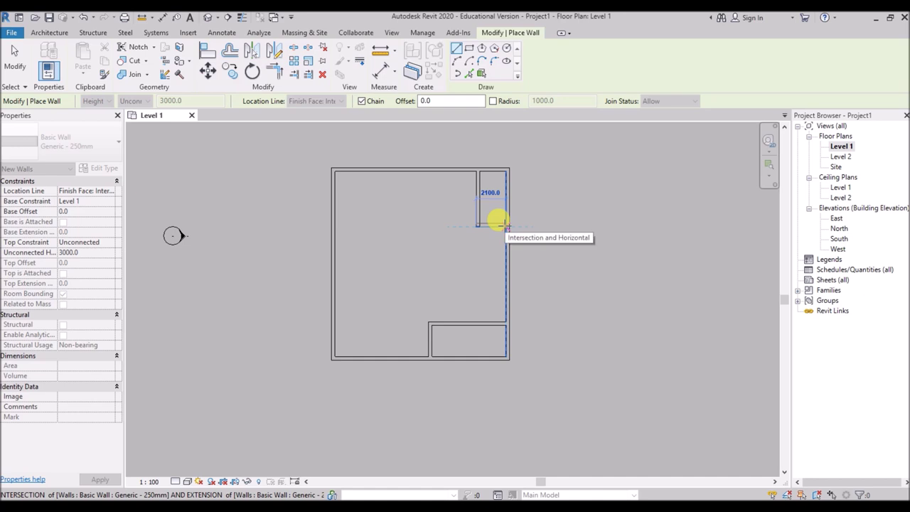
pyautogui.click(505, 225)
pyautogui.rightClick(554, 197)
pyautogui.click(584, 203)
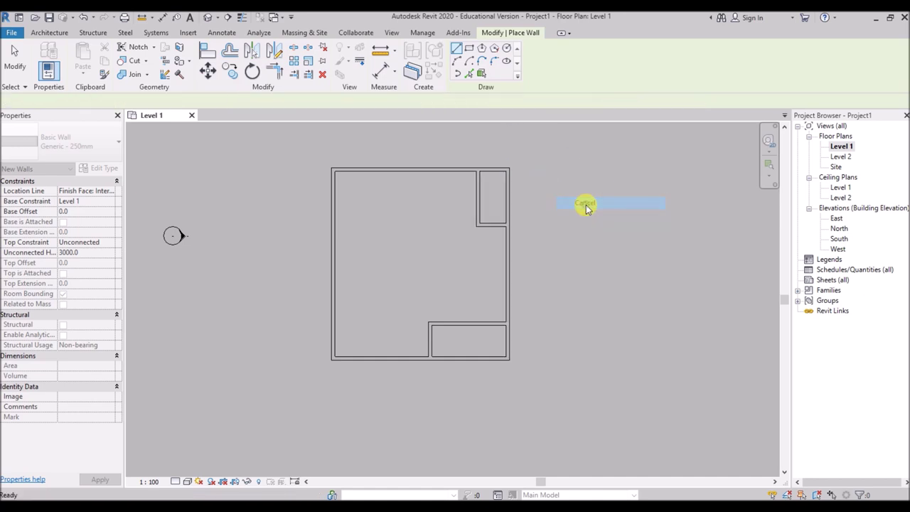
pyautogui.rightClick(581, 207)
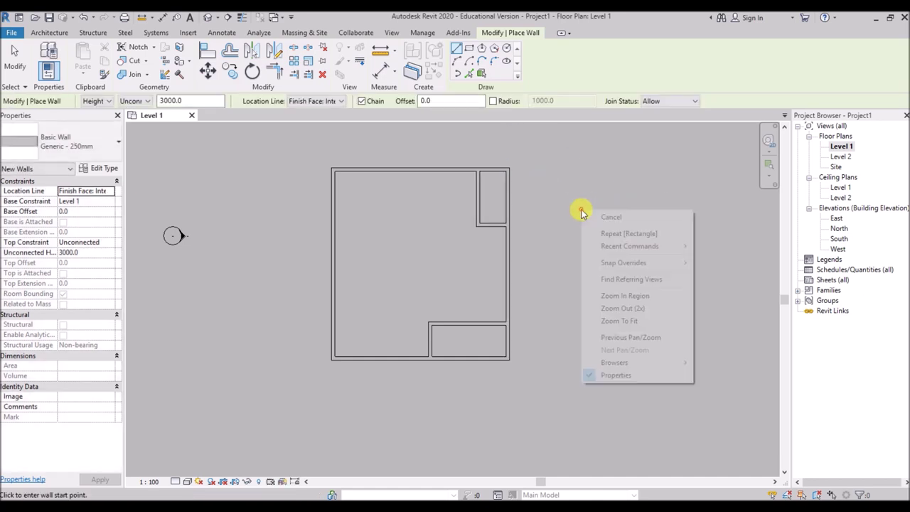
pyautogui.click(616, 216)
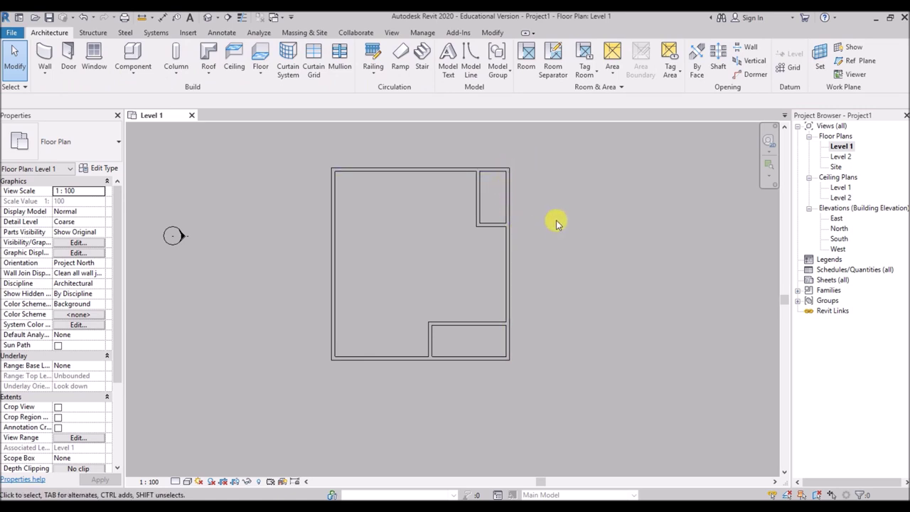
# Trim the upper and right exterior walls to the new inner walls, cutting out the upper-right corner of the outline.
pyautogui.press('t')
pyautogui.press('r')
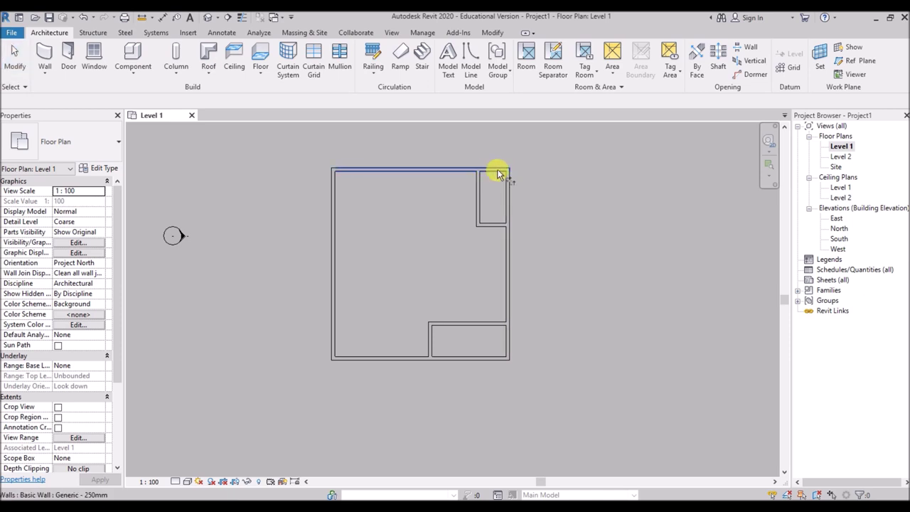
pyautogui.click(437, 171)
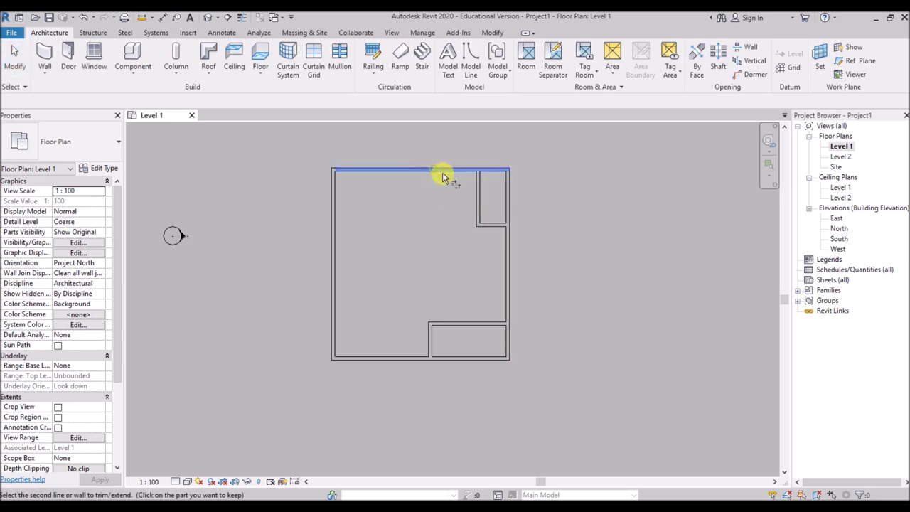
pyautogui.click(479, 193)
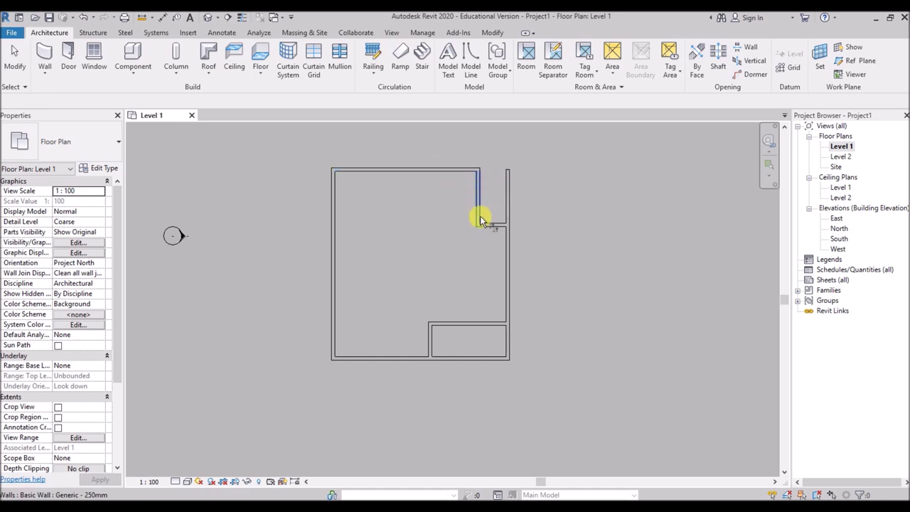
pyautogui.click(511, 216)
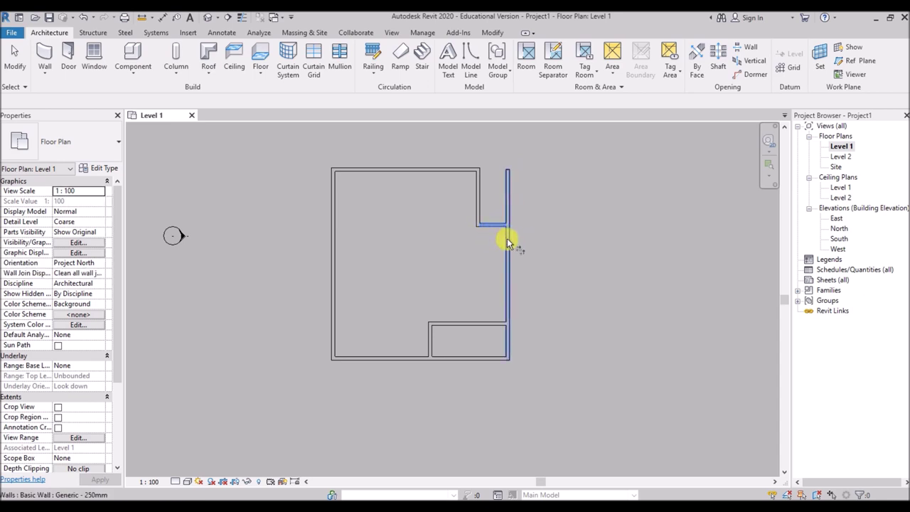
pyautogui.click(507, 242)
pyautogui.scroll(-2, 514, 189)
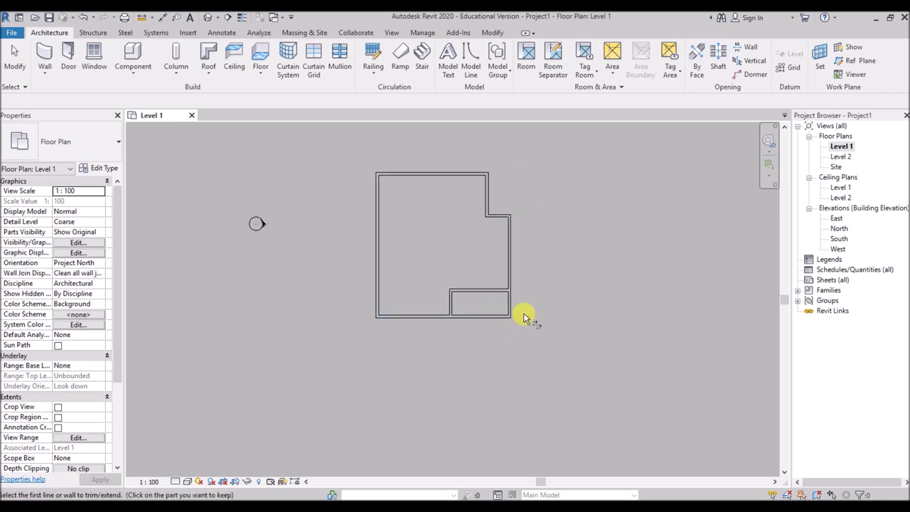
# Trim the right and lower exterior walls to the inner walls, cutting out the lower-right corner of the outline.
pyautogui.scroll(2, 524, 325)
pyautogui.click(501, 240)
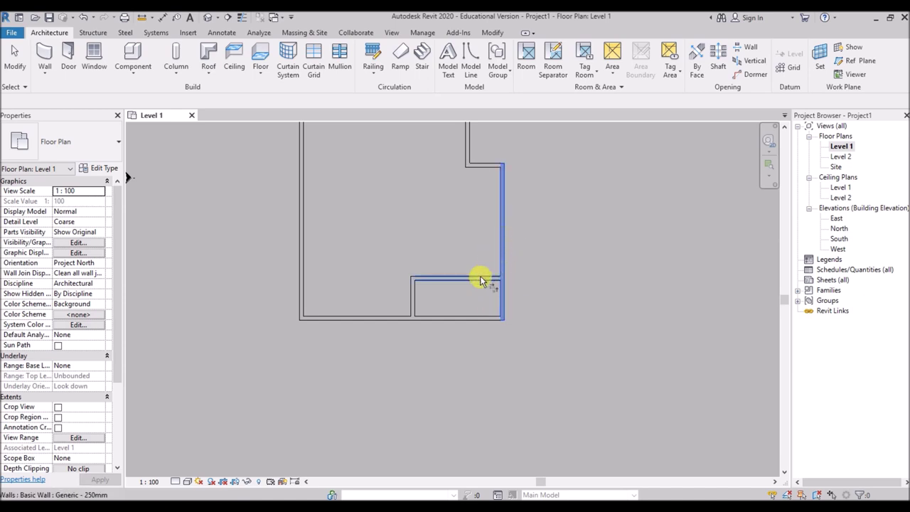
pyautogui.click(470, 279)
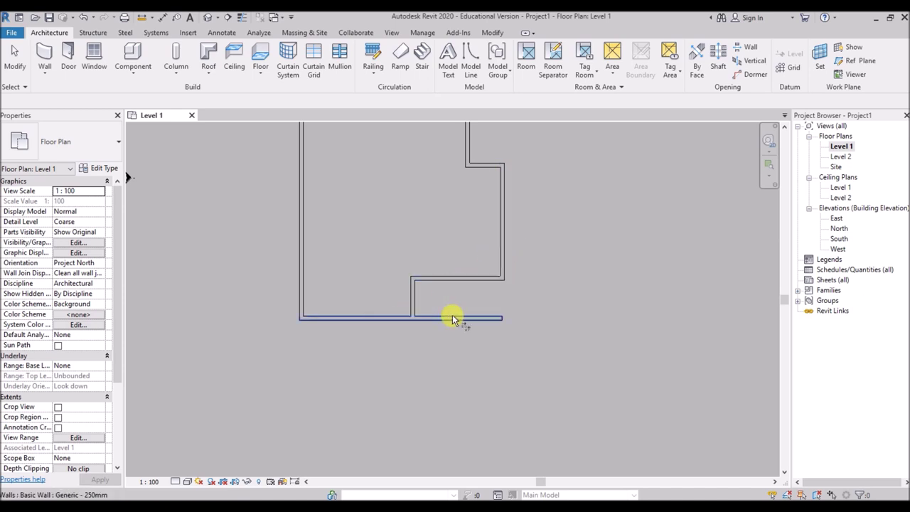
pyautogui.click(412, 302)
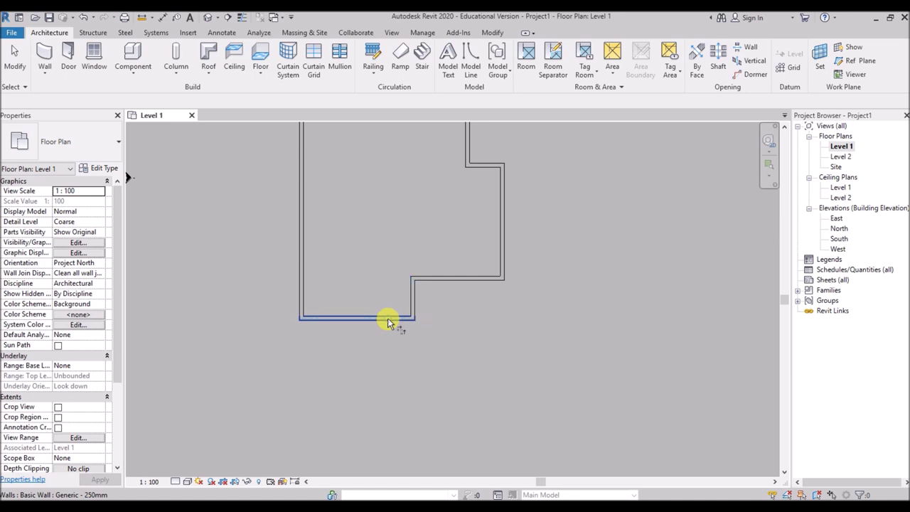
pyautogui.click(388, 322)
pyautogui.scroll(-4, 395, 349)
pyautogui.scroll(2, 494, 252)
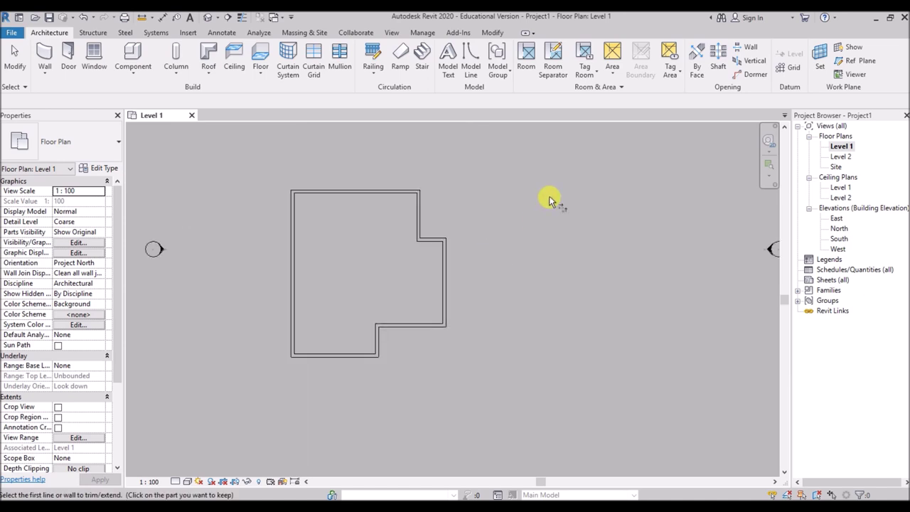
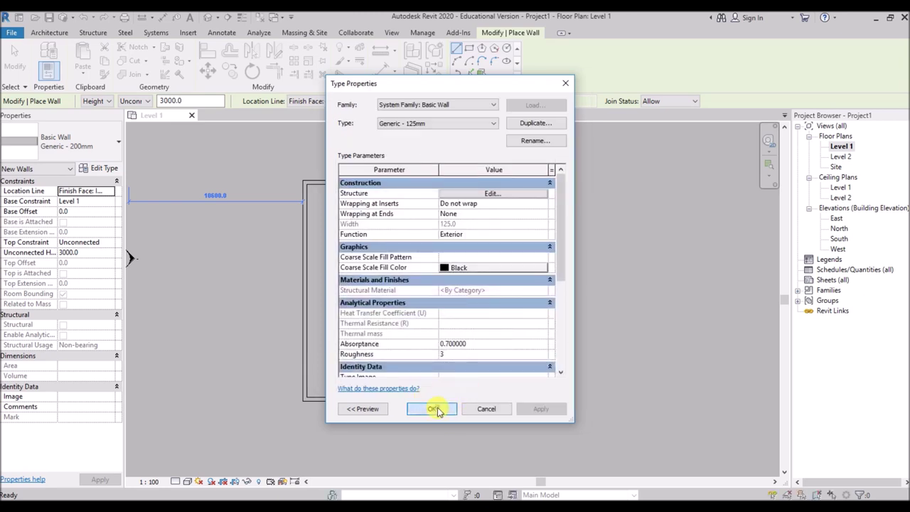
# Draw two Generic - 125mm partition walls forming a room about 4250 mm deep in the house's lower-right part, and leave the Wall tool.
pyautogui.click(434, 409)
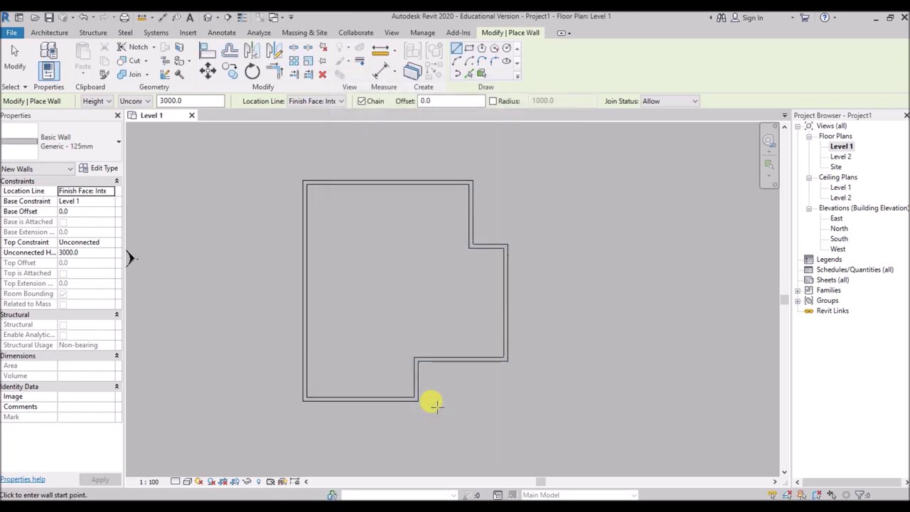
pyautogui.click(501, 285)
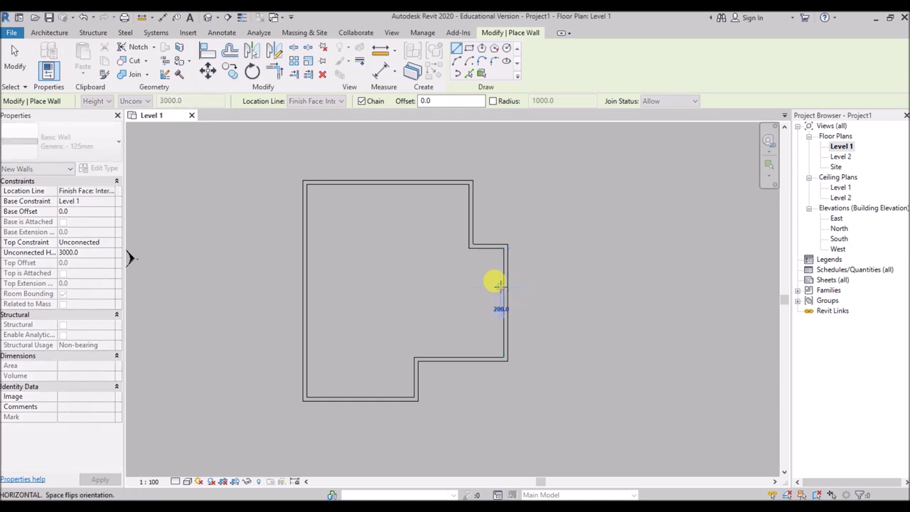
pyautogui.click(422, 285)
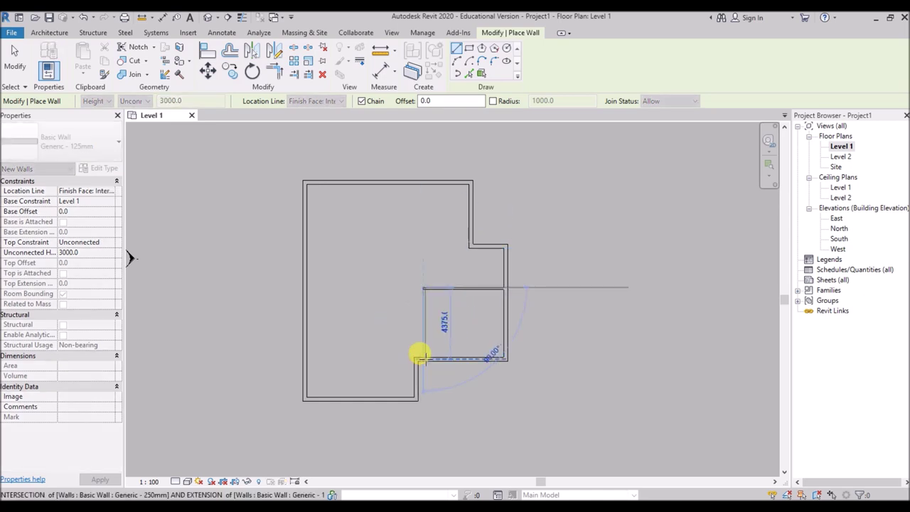
pyautogui.scroll(3, 417, 351)
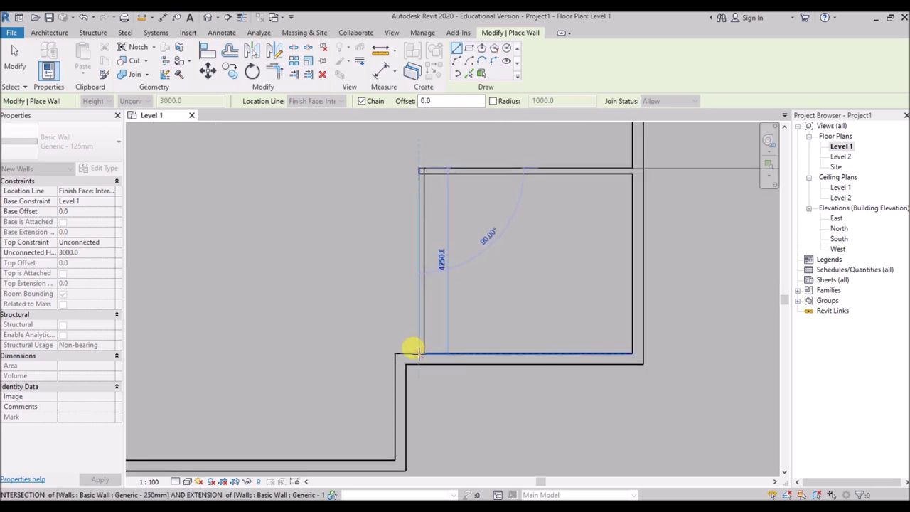
pyautogui.click(418, 353)
pyautogui.rightClick(489, 255)
pyautogui.click(524, 261)
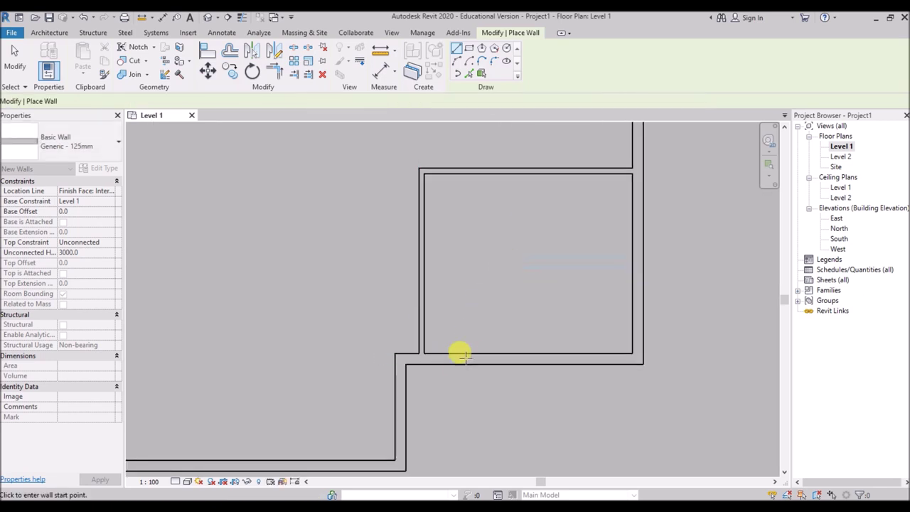
pyautogui.scroll(-2, 413, 270)
pyautogui.press('Escape')
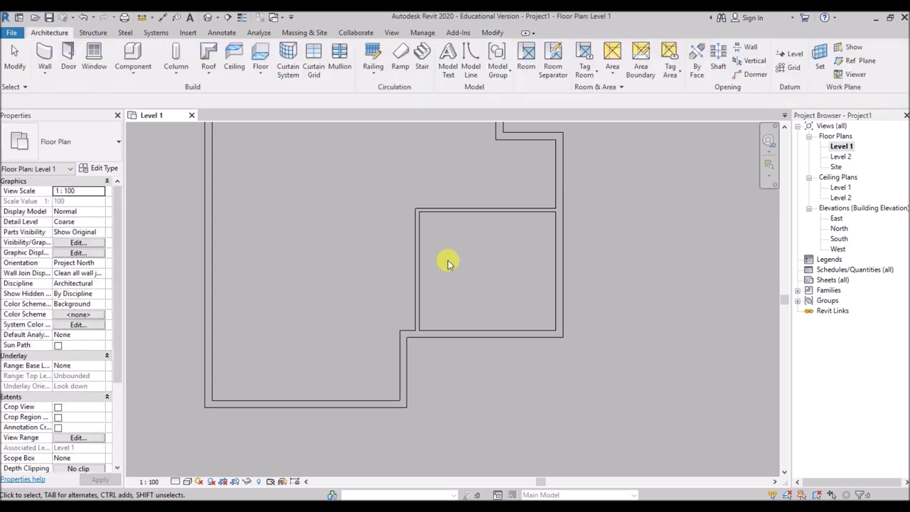
# Flip the short vertical wall at the lower-right notch, move it to 4500 mm from the left exterior wall, and deselect it.
pyautogui.click(401, 391)
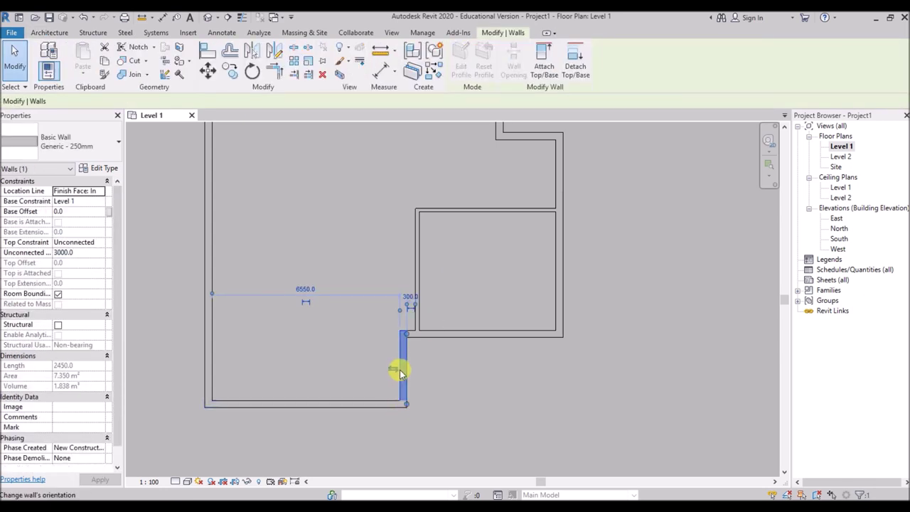
pyautogui.click(396, 370)
pyautogui.moveTo(408, 362); pyautogui.dragTo(346, 372)
pyautogui.scroll(-3, 346, 371)
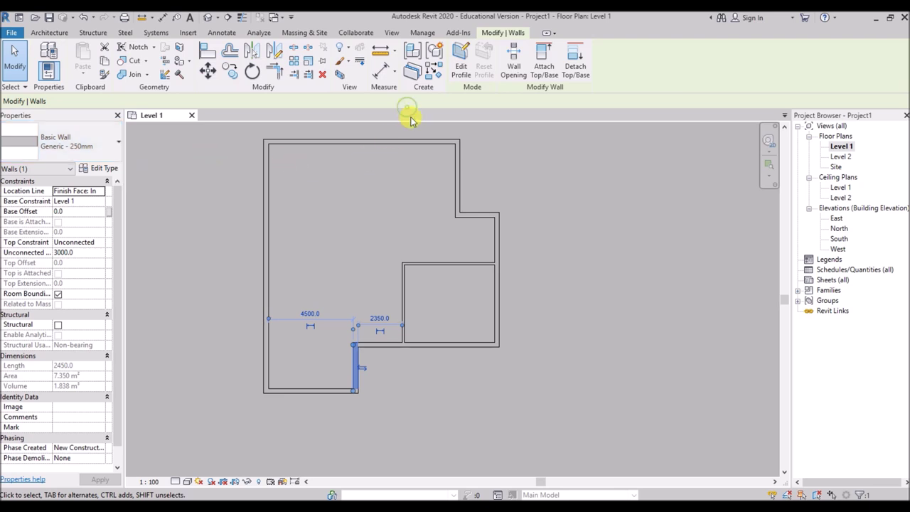
pyautogui.click(516, 280)
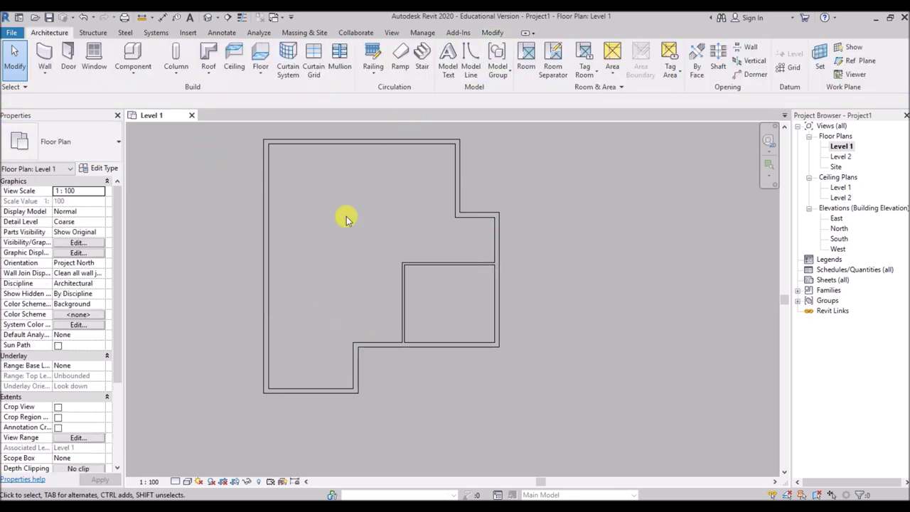
# Draw a horizontal Generic - 125mm partition about 2700 mm long from the upper-right notch's inner corner toward the left exterior wall.
pyautogui.click(44, 74)
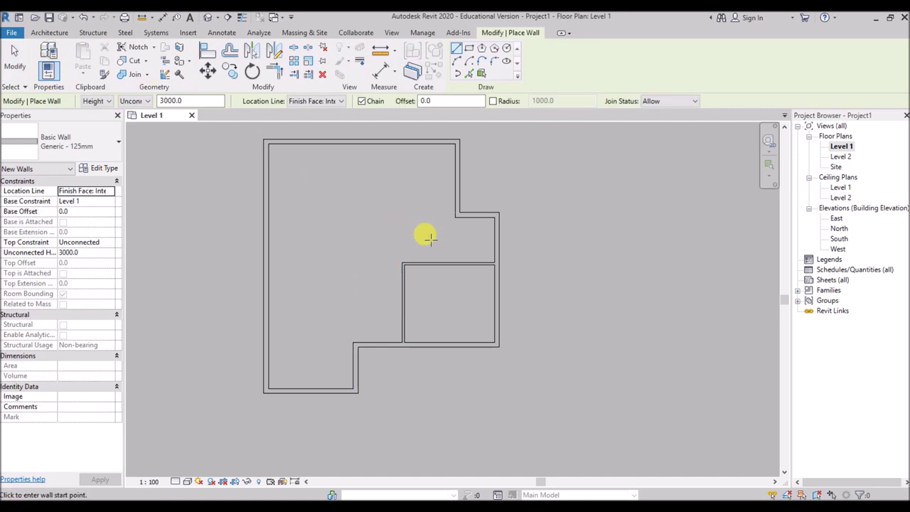
pyautogui.scroll(3, 444, 209)
pyautogui.click(466, 202)
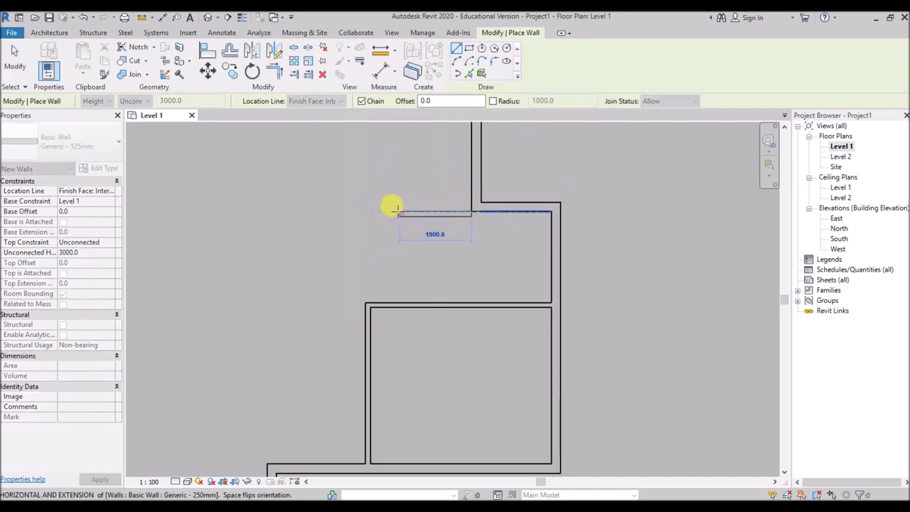
pyautogui.scroll(2, 393, 207)
pyautogui.scroll(1, 395, 207)
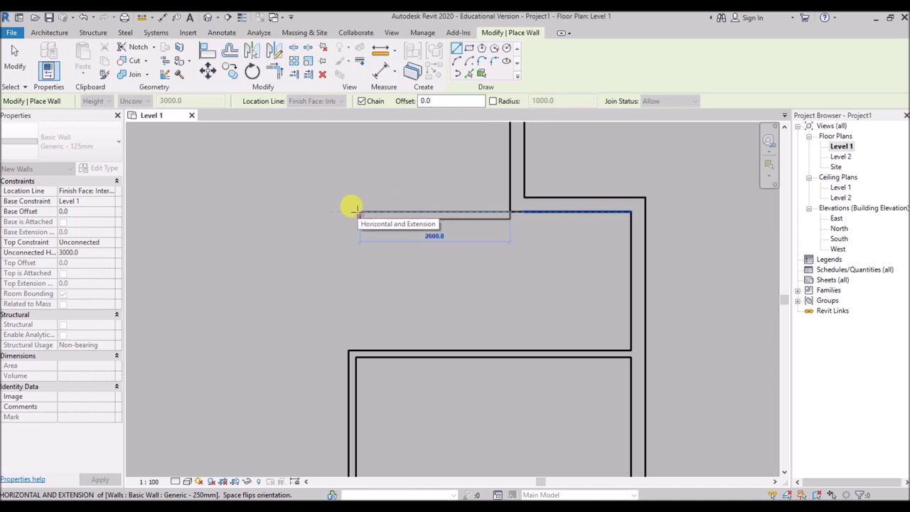
pyautogui.press('space')
pyautogui.press('space')
pyautogui.press('space')
pyautogui.press('space')
pyautogui.press('space')
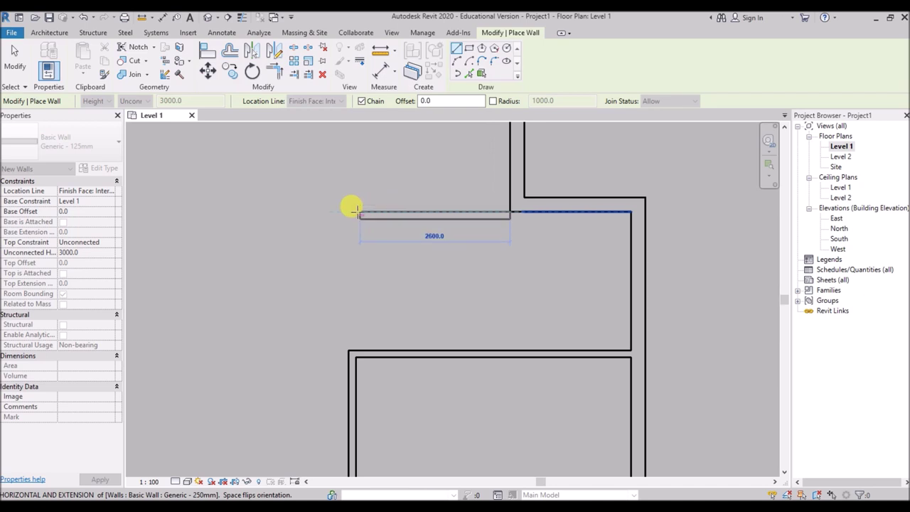
pyautogui.scroll(-2, 352, 207)
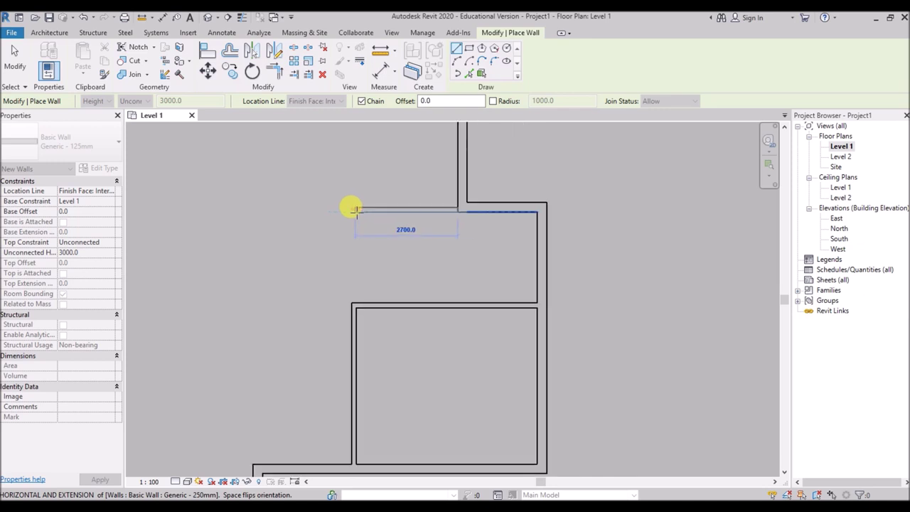
pyautogui.click(346, 206)
pyautogui.rightClick(319, 154)
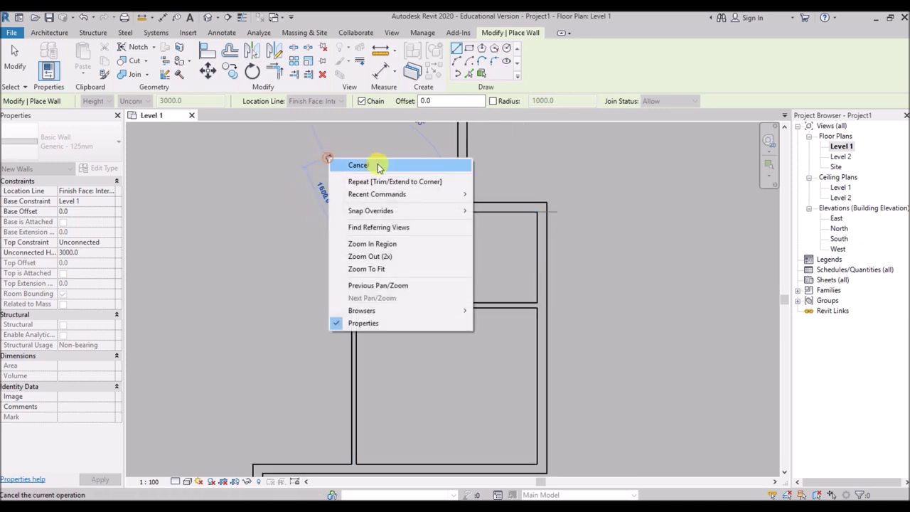
pyautogui.click(370, 161)
# Draw a vertical 125 mm partition from the new horizontal wall down to the lower-right room, closing a small room beside the right exterior wall.
pyautogui.scroll(-1, 397, 213)
pyautogui.scroll(2, 414, 220)
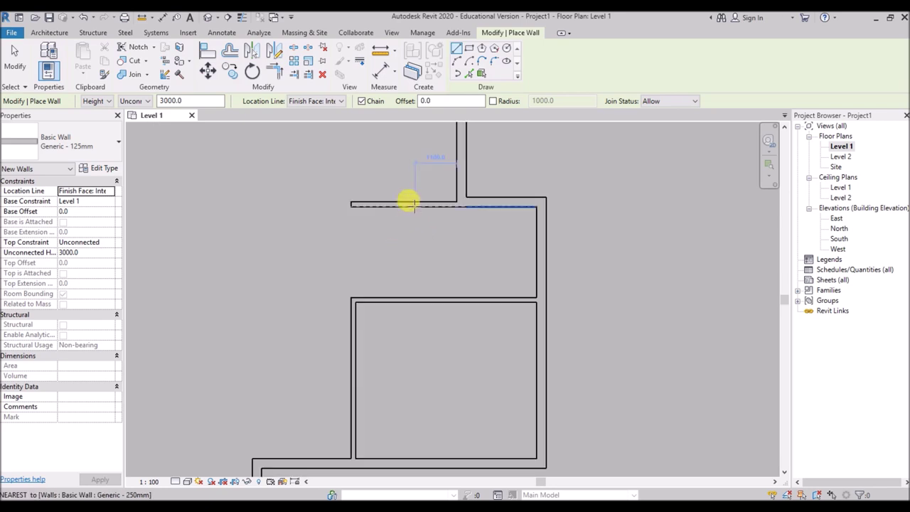
pyautogui.click(407, 206)
pyautogui.click(407, 297)
pyautogui.rightClick(450, 238)
pyautogui.click(476, 250)
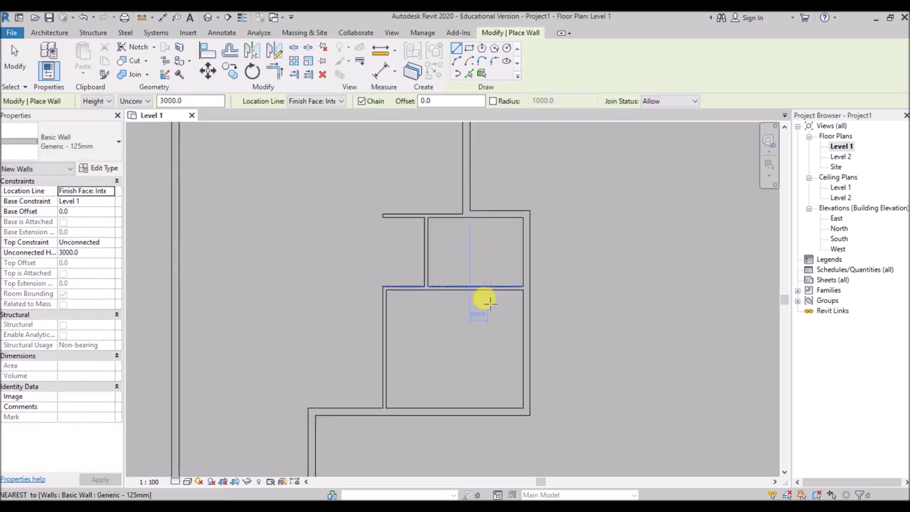
# Draw a horizontal 125 mm partition across the house's lower-left projection, about 1700 mm above the bottom exterior wall.
pyautogui.scroll(-2, 483, 298)
pyautogui.scroll(2, 312, 370)
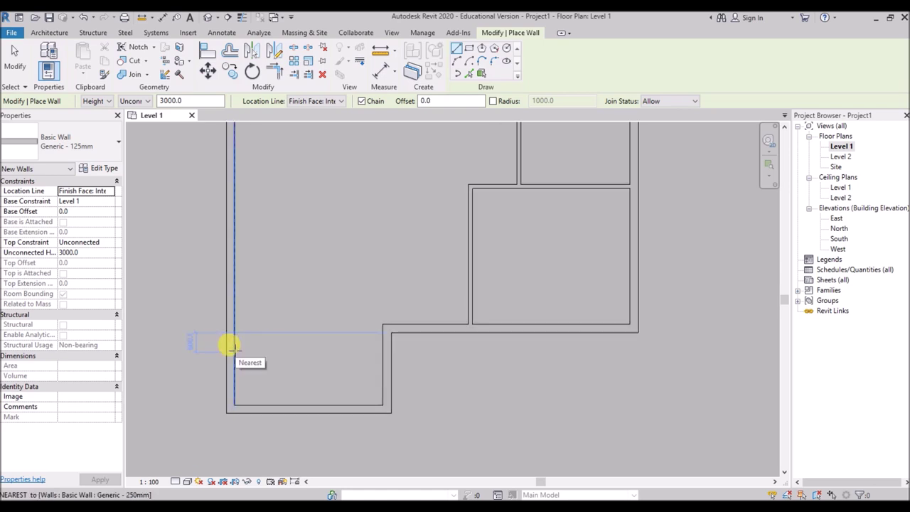
pyautogui.click(233, 344)
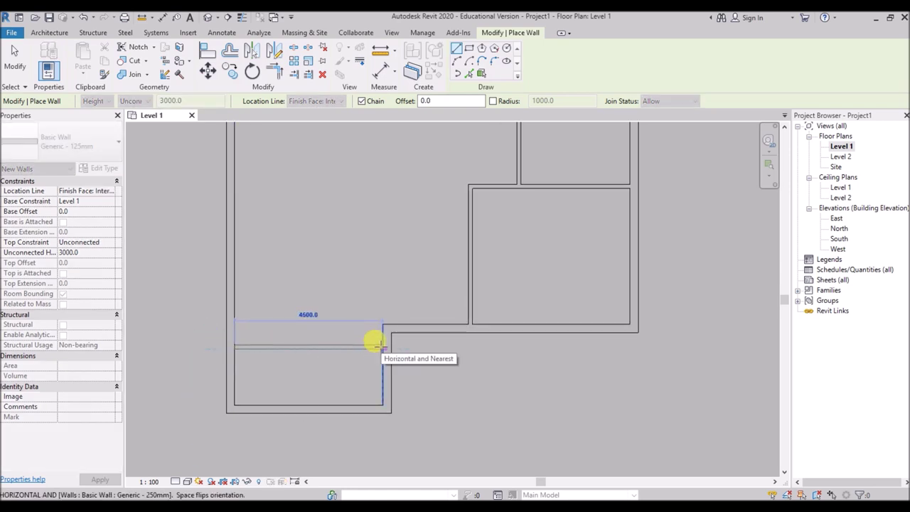
pyautogui.click(382, 344)
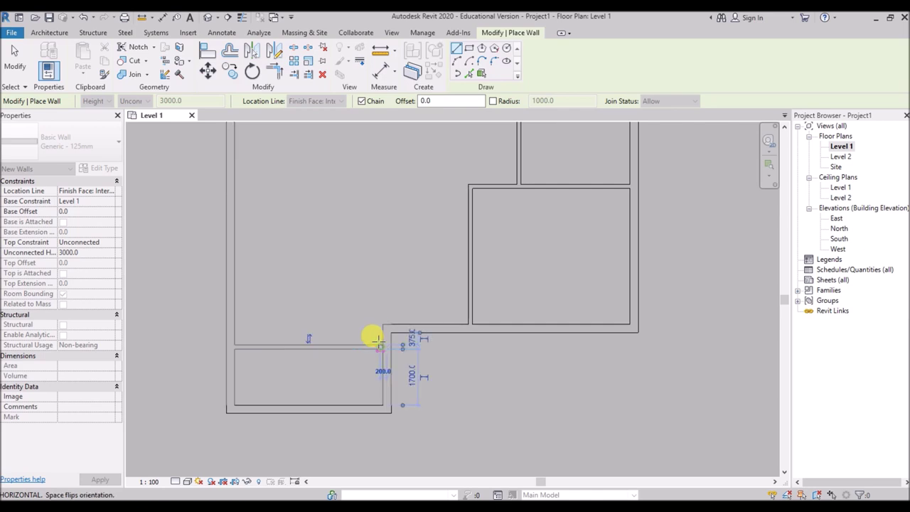
pyautogui.rightClick(365, 318)
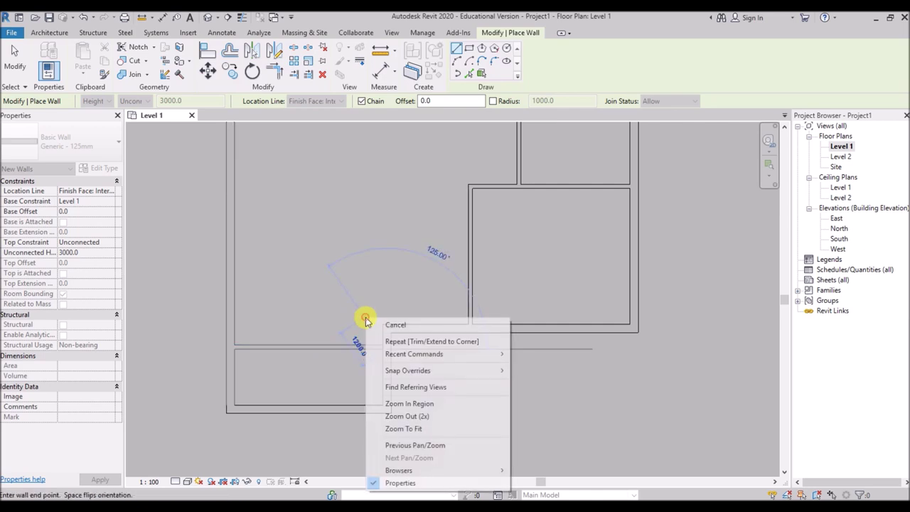
pyautogui.click(395, 324)
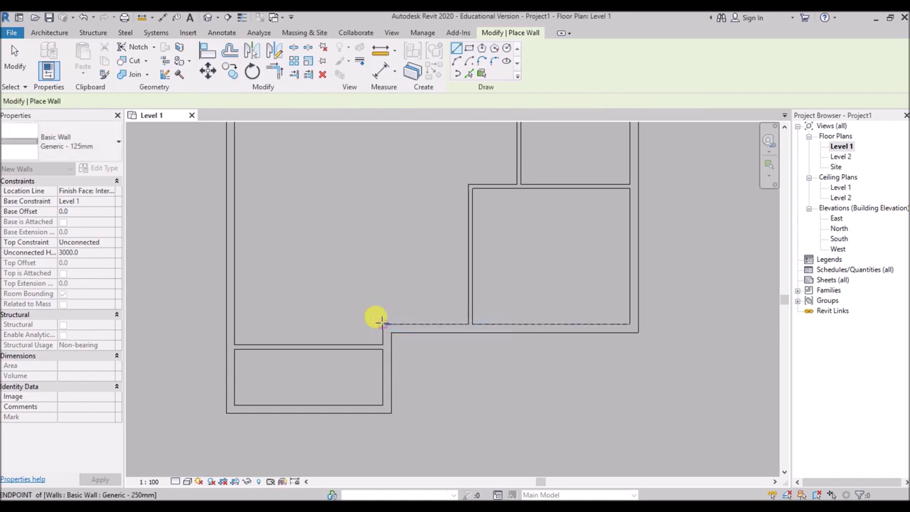
# Draw two 125 mm partitions from the lower-right notch corner, 4250 mm up and across to the left exterior wall, and leave the Wall tool.
pyautogui.click(382, 321)
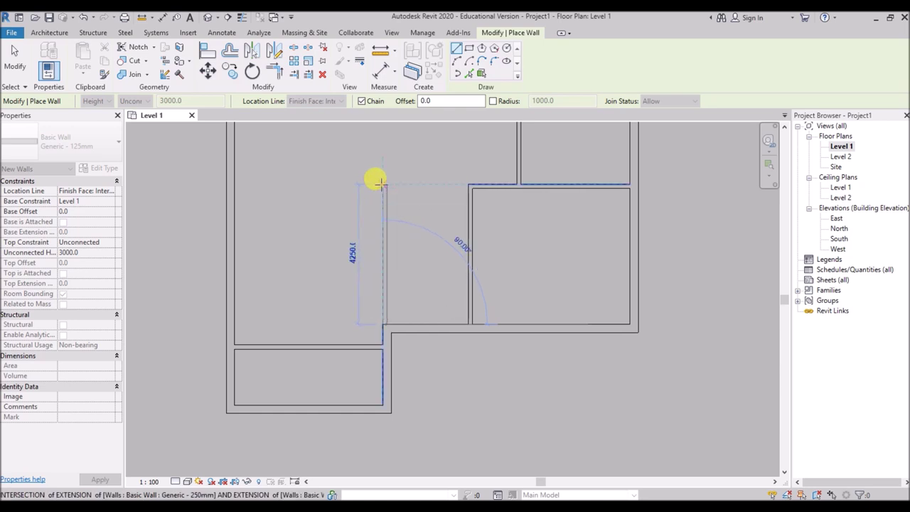
pyautogui.click(381, 183)
pyautogui.rightClick(292, 227)
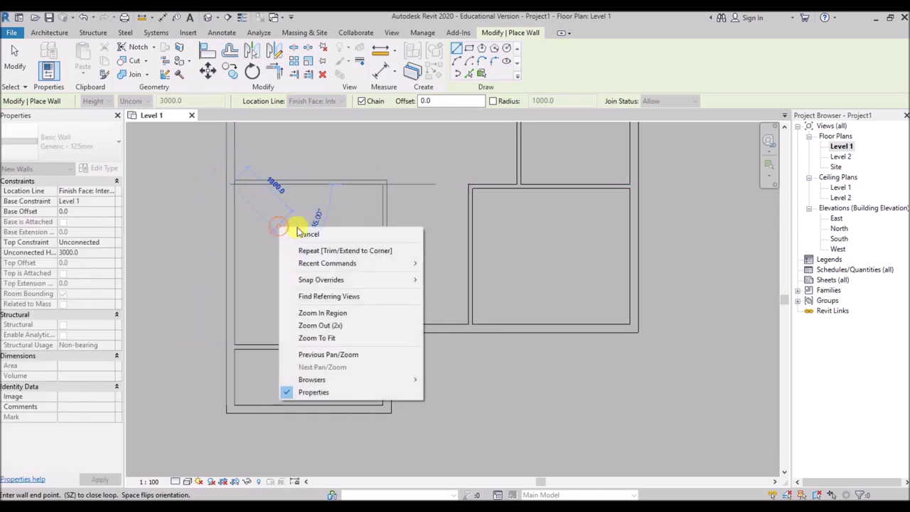
pyautogui.click(308, 236)
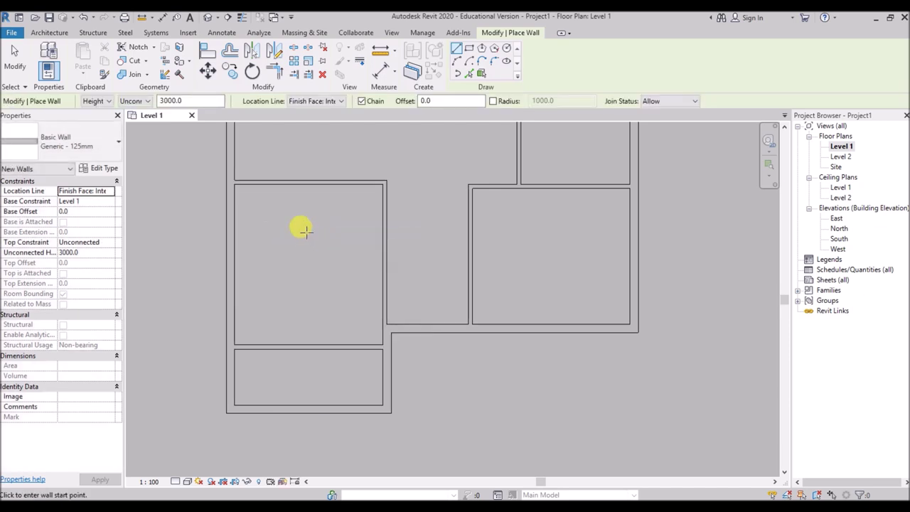
pyautogui.scroll(-4, 335, 252)
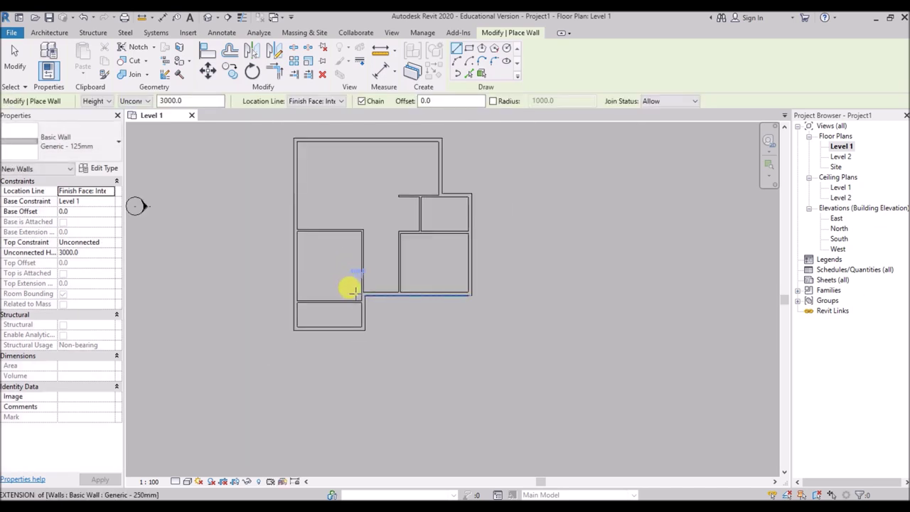
pyautogui.scroll(2, 354, 290)
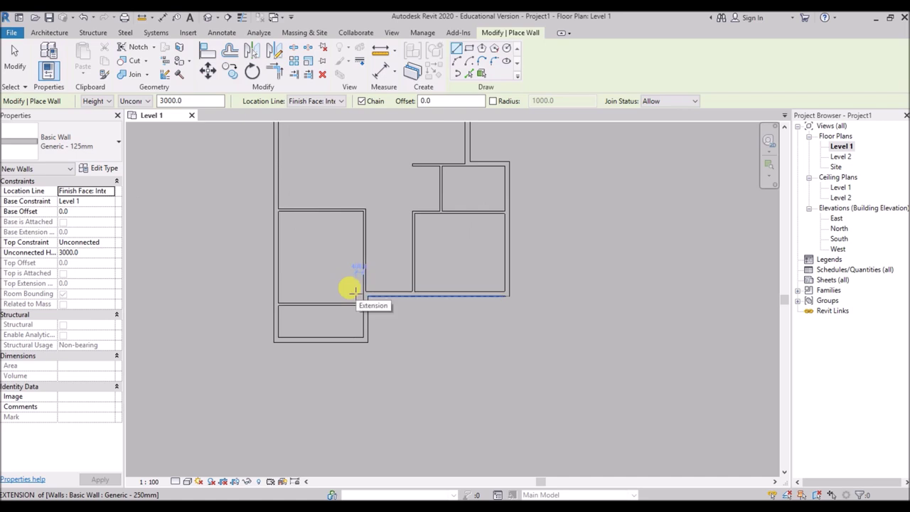
pyautogui.scroll(3, 370, 214)
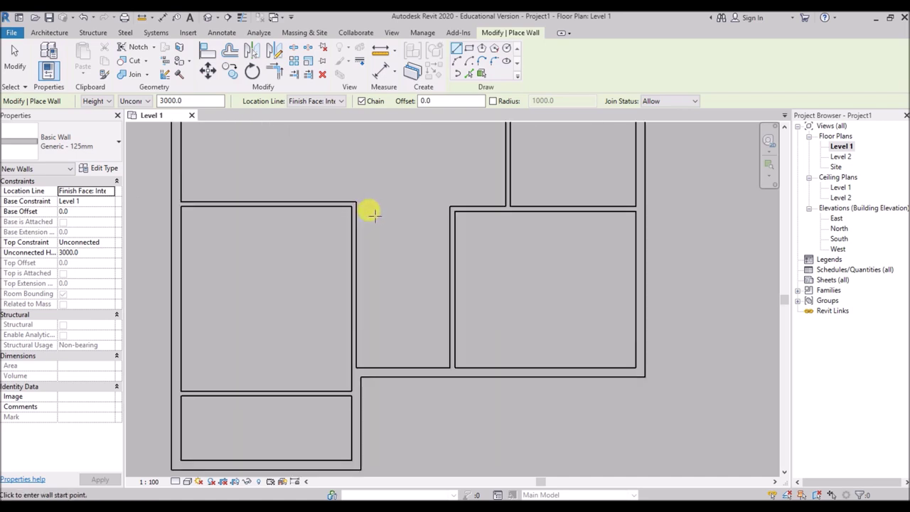
pyautogui.rightClick(363, 152)
pyautogui.click(374, 156)
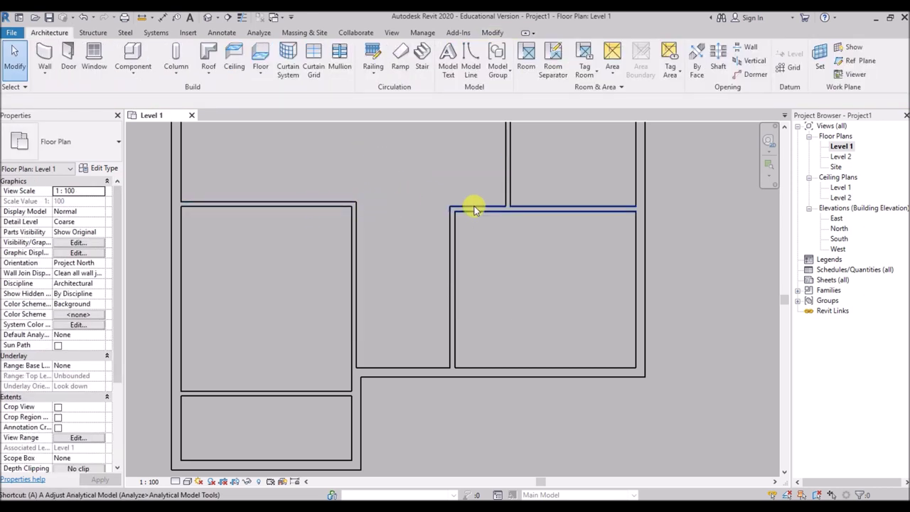
# Align the upper face of the lower-right room's top wall with the upper face of the left room's top wall.
pyautogui.press('a')
pyautogui.press('l')
pyautogui.click(327, 201)
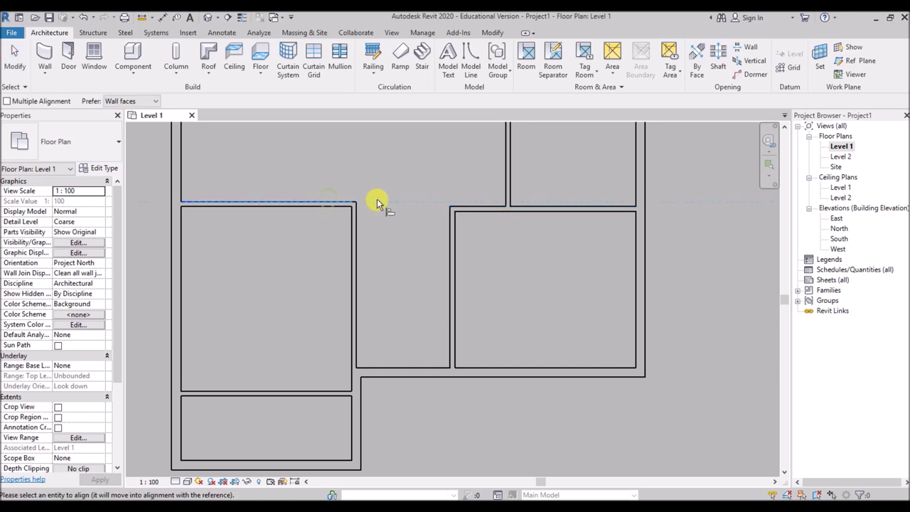
pyautogui.click(469, 206)
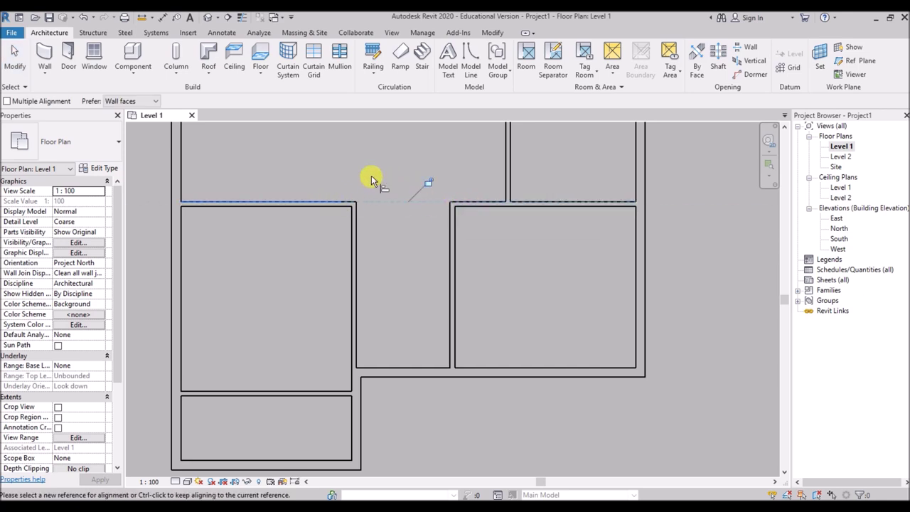
pyautogui.rightClick(349, 148)
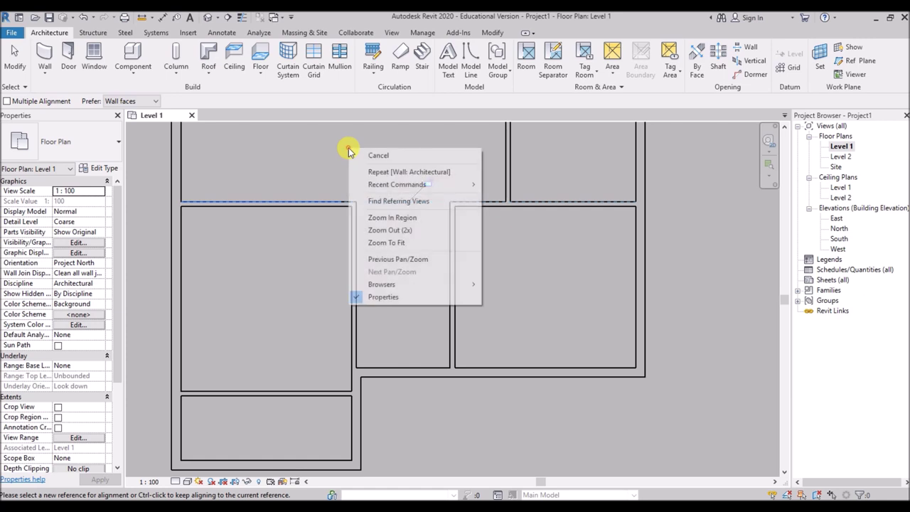
pyautogui.click(369, 155)
pyautogui.scroll(-4, 403, 315)
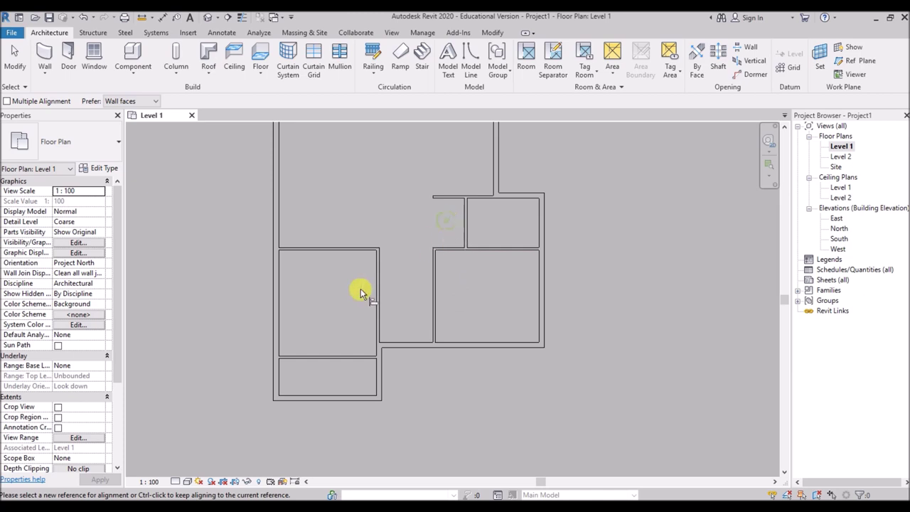
pyautogui.press('Escape')
# Select the left and lower walls with the lower rooms' partitions, nudge them left and down, and deselect them.
pyautogui.moveTo(455, 220); pyautogui.dragTo(240, 422)
pyautogui.press('Left')
pyautogui.press('Left')
pyautogui.press('Left')
pyautogui.press('Left')
pyautogui.press('Left')
pyautogui.press('Left')
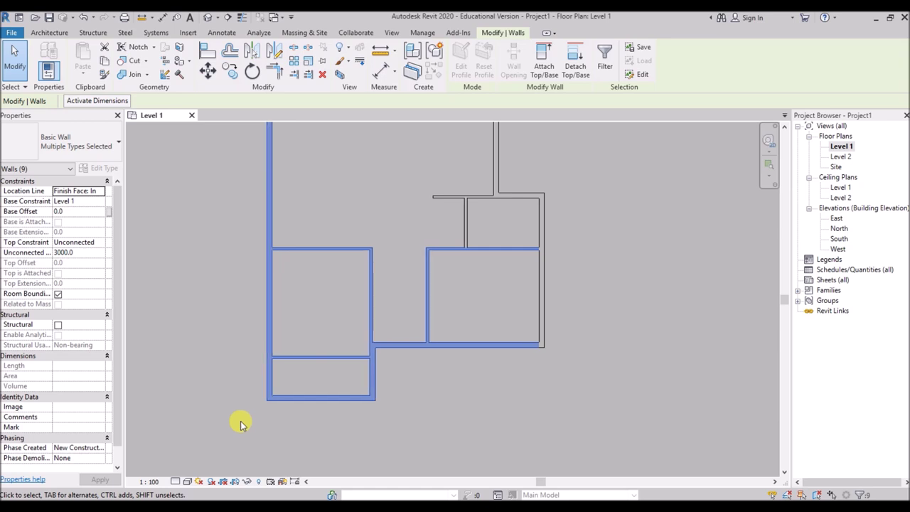
pyautogui.scroll(-1, 315, 438)
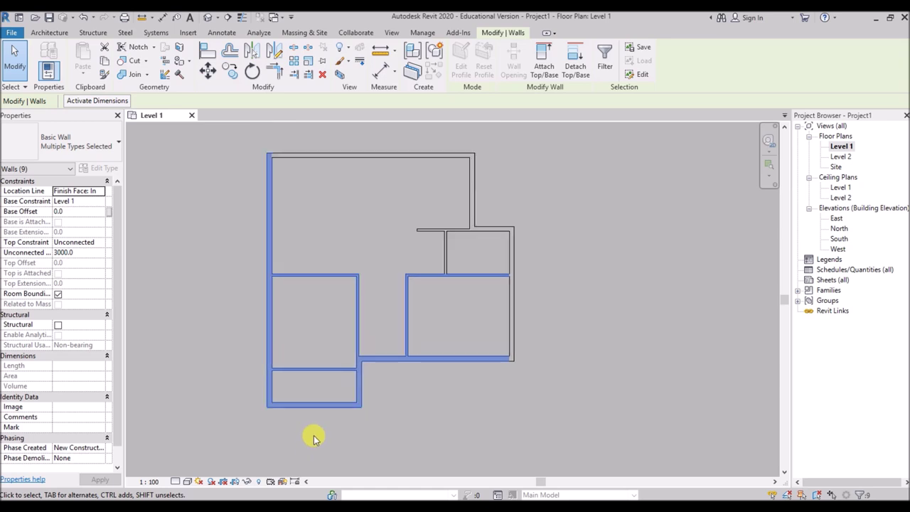
pyautogui.press('Down')
pyautogui.press('Down')
pyautogui.press('Down')
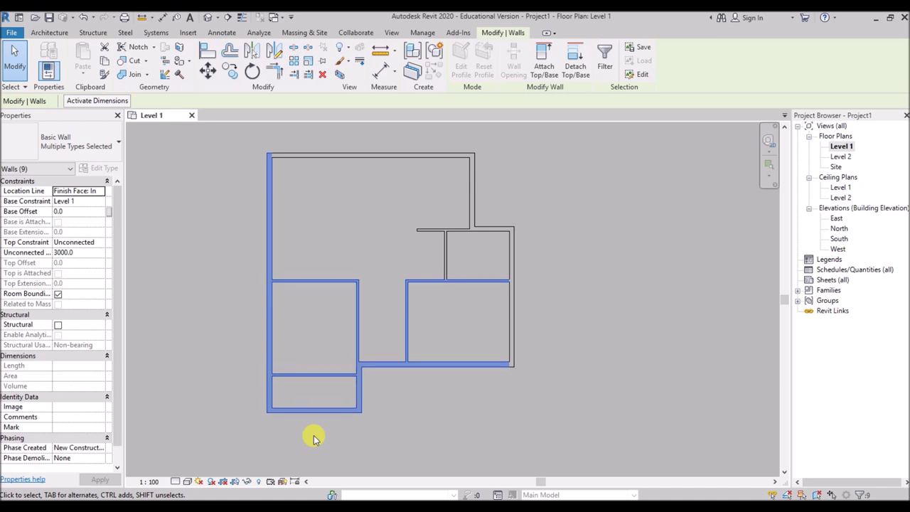
pyautogui.press('Escape')
# Nudge the top partitions of the two lower rooms down, together with the partitions on both sides of the central space.
pyautogui.moveTo(420, 260); pyautogui.dragTo(340, 302)
pyautogui.press('Down')
pyautogui.press('Down')
pyautogui.press('Down')
pyautogui.press('Down')
pyautogui.press('Down')
pyautogui.press('Down')
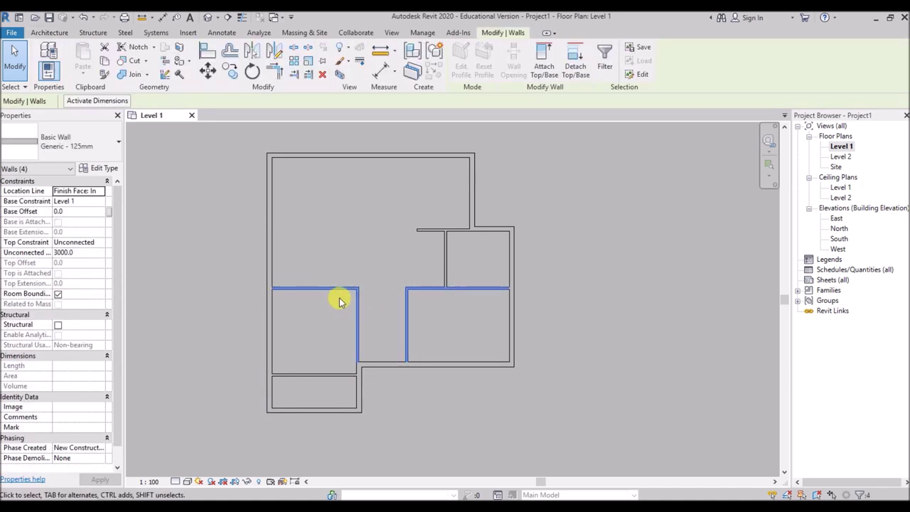
# Nudge the upper exterior walls and the small right-hand room's partitions down, adjusting back up slightly.
pyautogui.moveTo(522, 139); pyautogui.dragTo(240, 254)
pyautogui.press('Down')
pyautogui.press('Down')
pyautogui.press('Down')
pyautogui.press('Down')
pyautogui.press('Down')
pyautogui.press('Down')
pyautogui.press('Down')
pyautogui.press('Down')
pyautogui.press('Up')
pyautogui.press('Up')
pyautogui.press('Up')
pyautogui.press('Up')
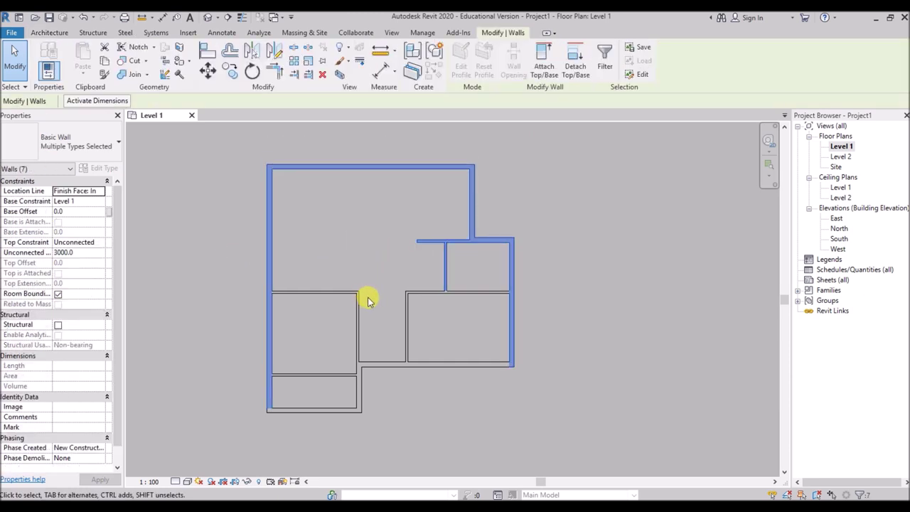
# Nudge the left exterior wall further left, together with the horizontal walls of the lower-left rooms.
pyautogui.moveTo(331, 277); pyautogui.dragTo(235, 430)
pyautogui.press('Left')
pyautogui.press('Left')
pyautogui.press('Left')
pyautogui.press('Left')
pyautogui.press('Left')
pyautogui.press('Left')
pyautogui.press('Left')
pyautogui.press('Left')
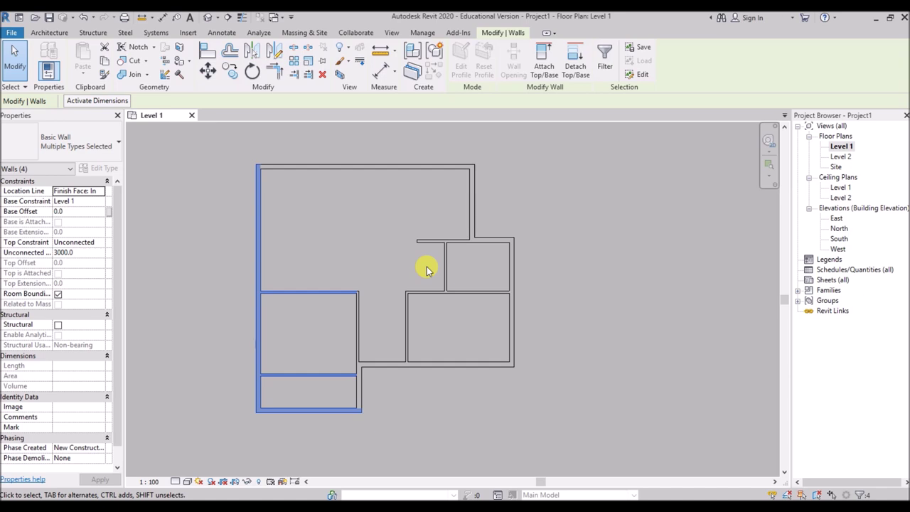
# Nudge the top exterior wall and its two adjoining side walls down to shorten the large upper room, and deselect them.
pyautogui.moveTo(483, 163); pyautogui.dragTo(229, 204)
pyautogui.press('Down')
pyautogui.press('Down')
pyautogui.press('Down')
pyautogui.press('Down')
pyautogui.press('Down')
pyautogui.press('Down')
pyautogui.press('Down')
pyautogui.press('Down')
pyautogui.press('Down')
pyautogui.press('Down')
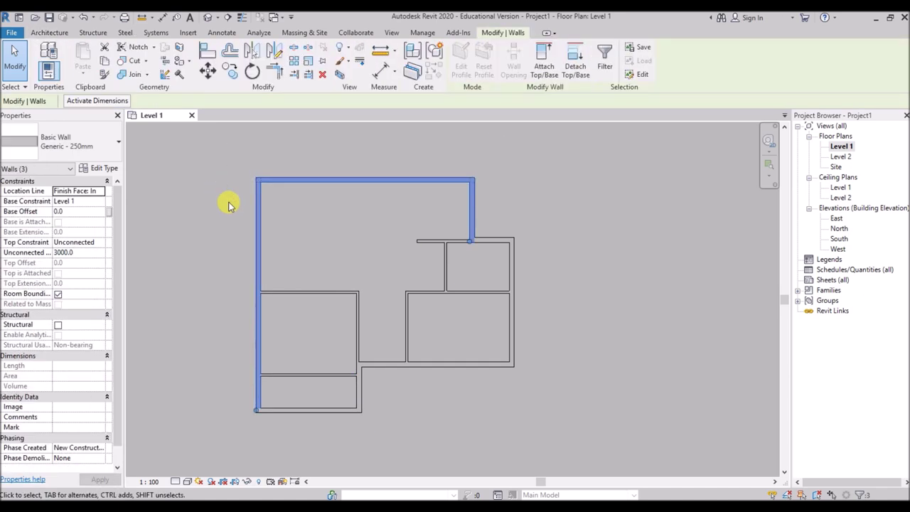
pyautogui.press('Down')
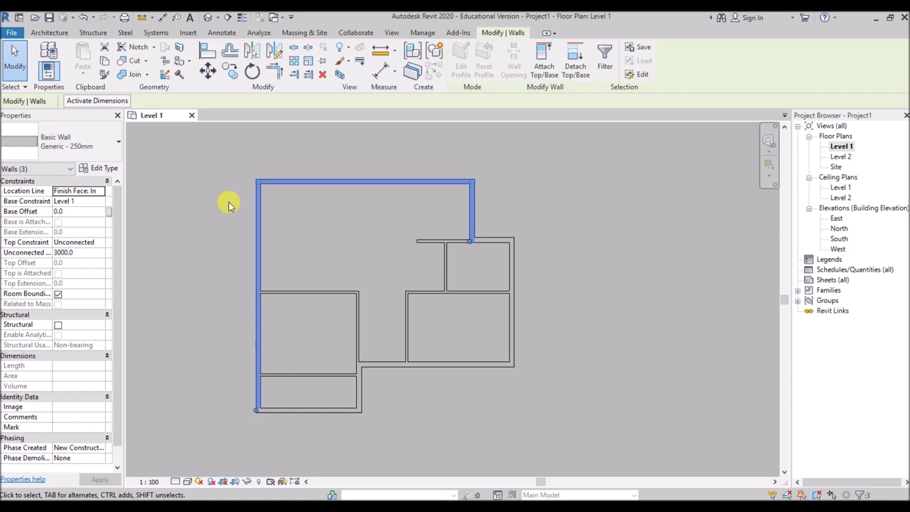
pyautogui.press('Escape')
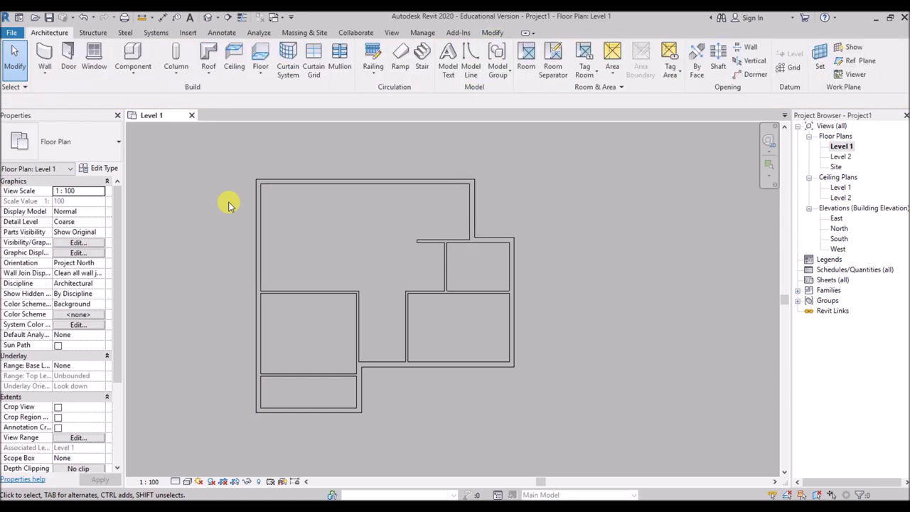
# Move the left partition of the lower-right room so that the room is 5000 mm wide.
pyautogui.scroll(4, 430, 364)
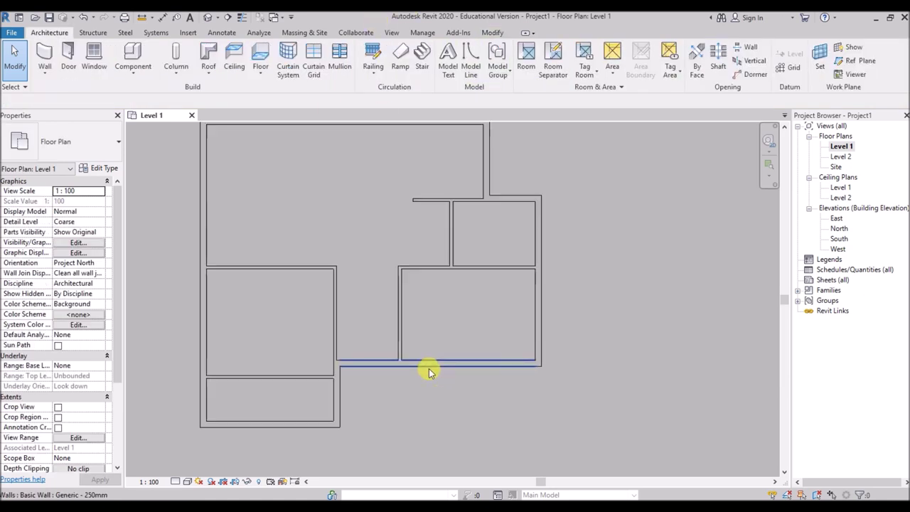
pyautogui.click(397, 342)
pyautogui.scroll(-2, 437, 309)
pyautogui.scroll(2, 453, 393)
pyautogui.moveTo(459, 361); pyautogui.dragTo(661, 312)
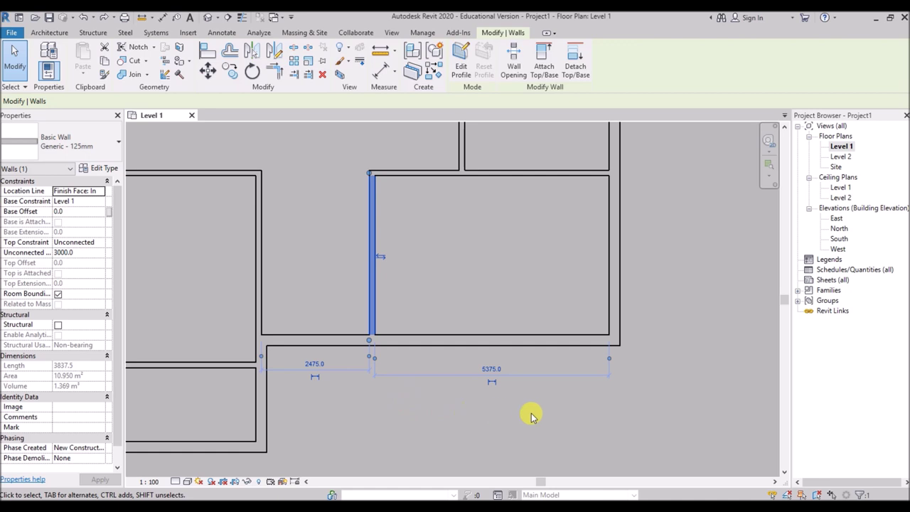
pyautogui.click(491, 369)
pyautogui.write('5000')
pyautogui.press('Return')
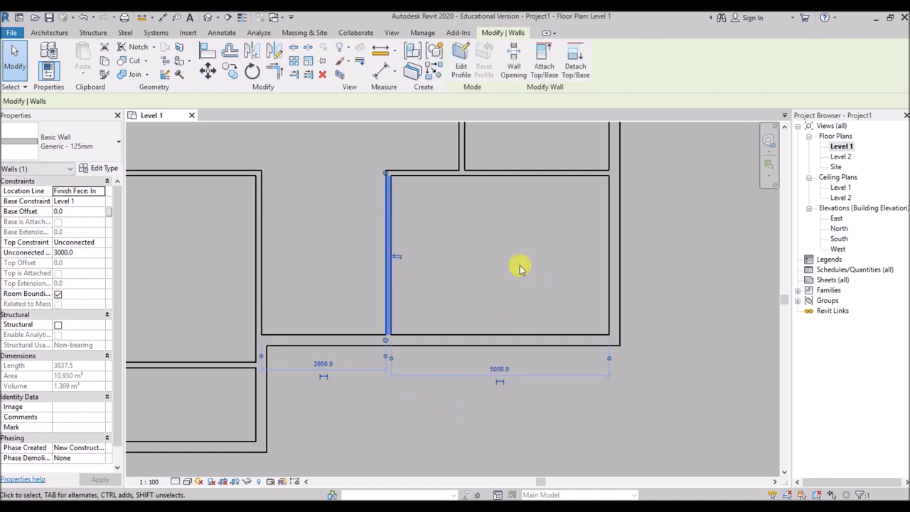
# Set the lower-right room's depth to 3600 mm by moving its top partition.
pyautogui.click(446, 178)
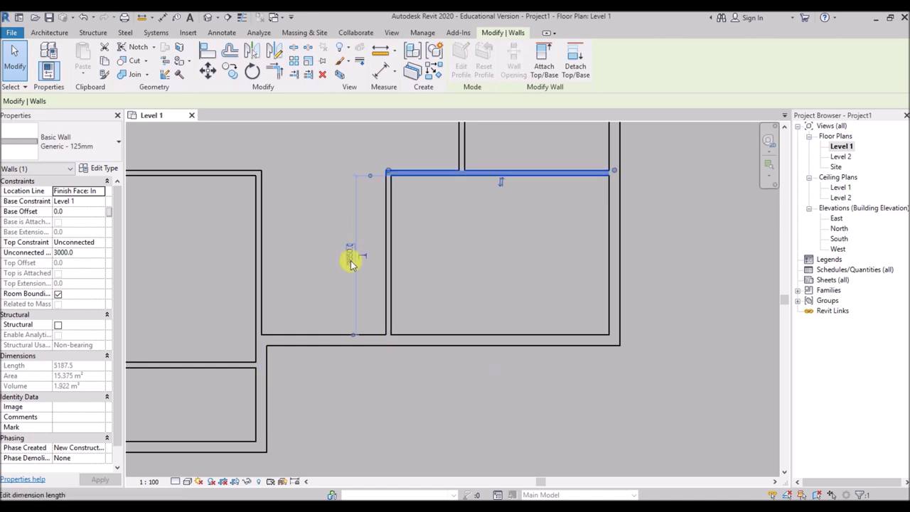
pyautogui.click(350, 255)
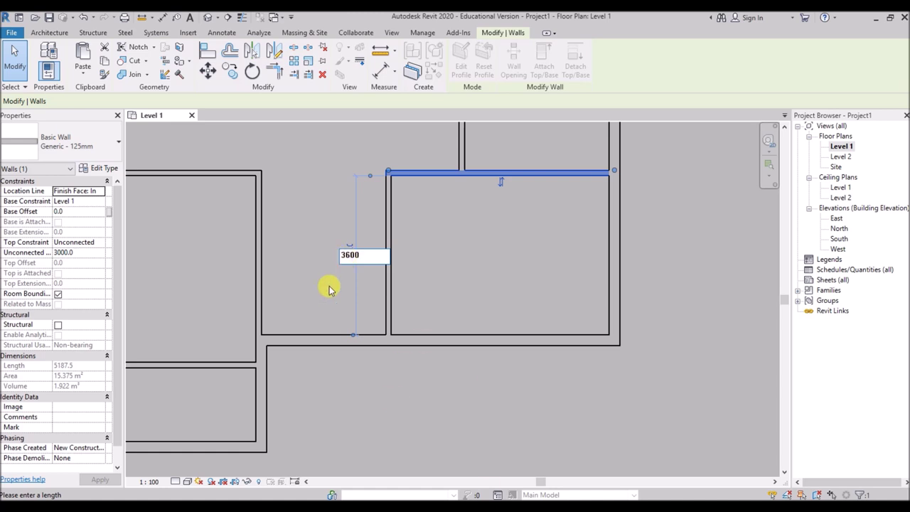
pyautogui.press('Return')
# Set the top partition of the small upper-right rooms 2400 mm from the partition below it.
pyautogui.scroll(-2, 406, 334)
pyautogui.click(469, 156)
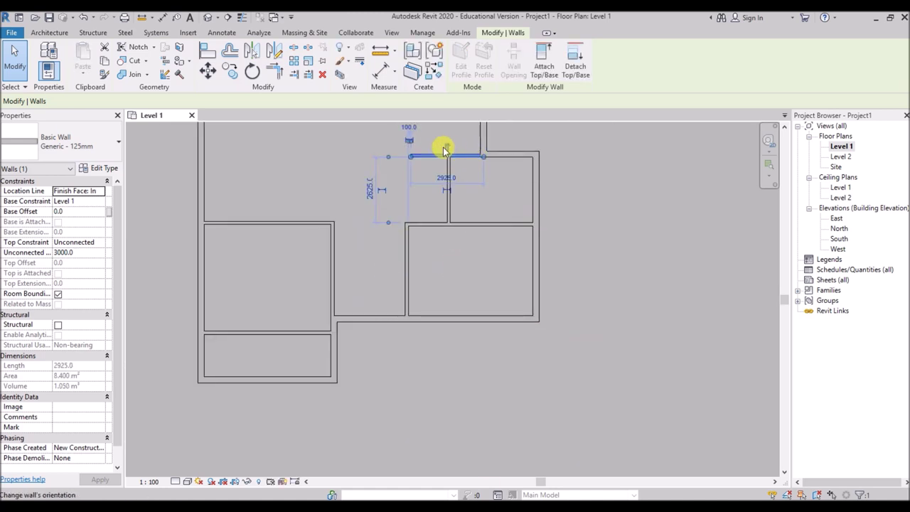
pyautogui.scroll(2, 442, 147)
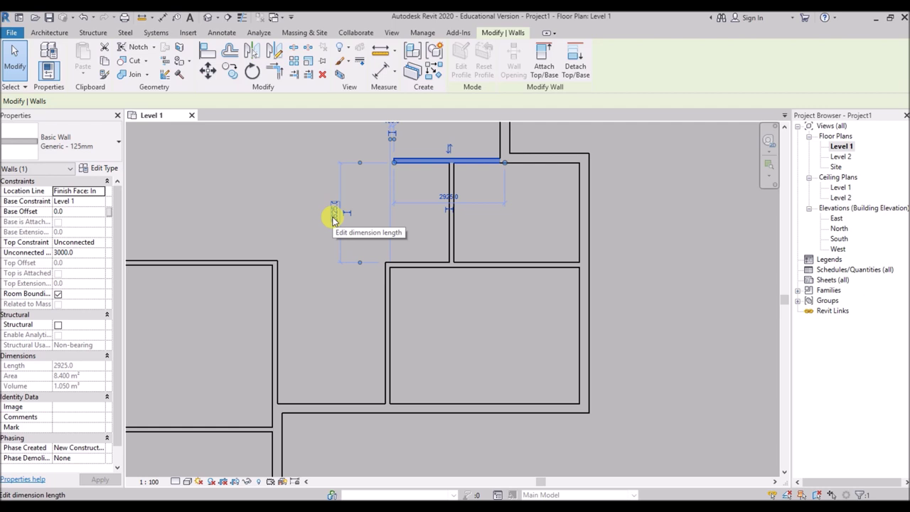
pyautogui.click(334, 213)
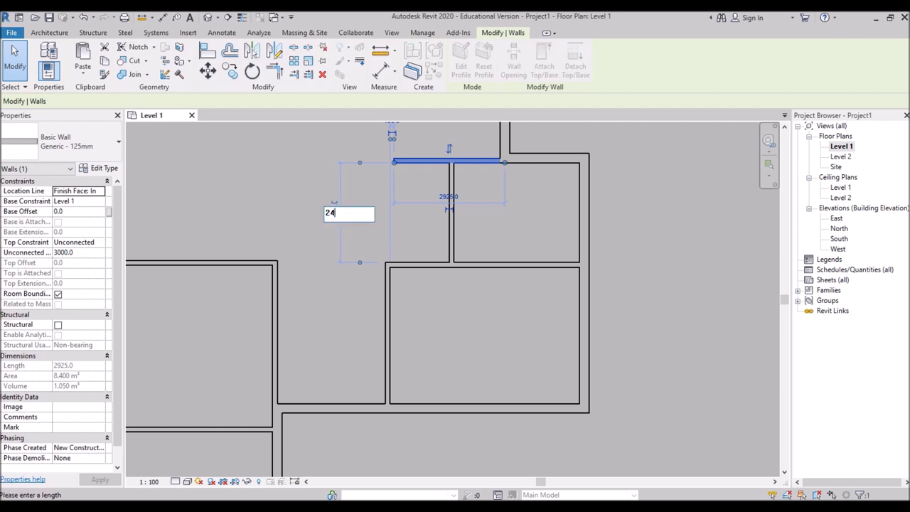
pyautogui.press('Return')
pyautogui.scroll(-3, 385, 296)
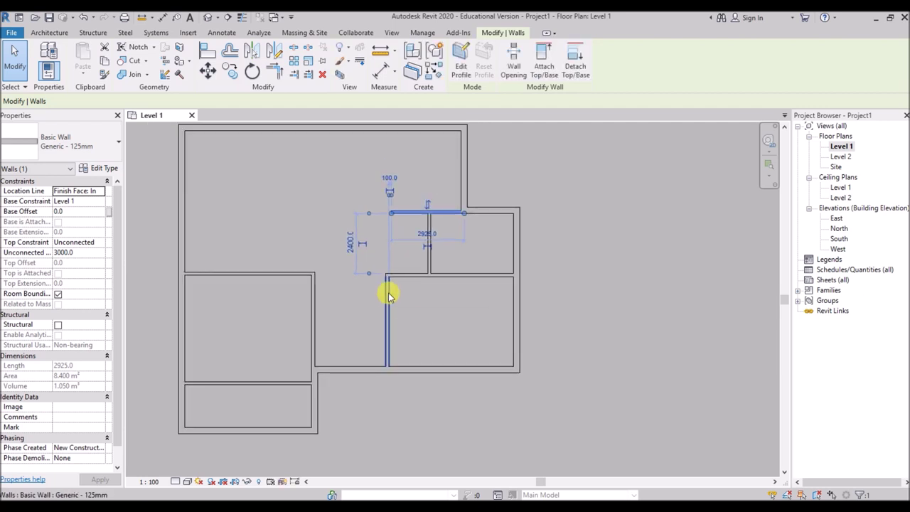
# Align the free end of the small rooms' top partition with the left face of the lower-right room's vertical partition.
pyautogui.scroll(2, 388, 292)
pyautogui.scroll(1, 410, 260)
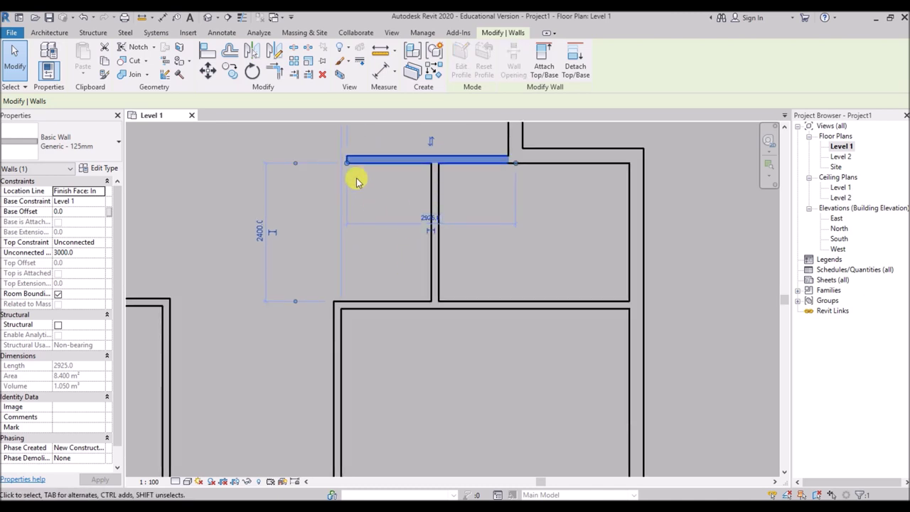
pyautogui.scroll(1, 337, 163)
pyautogui.click(300, 147)
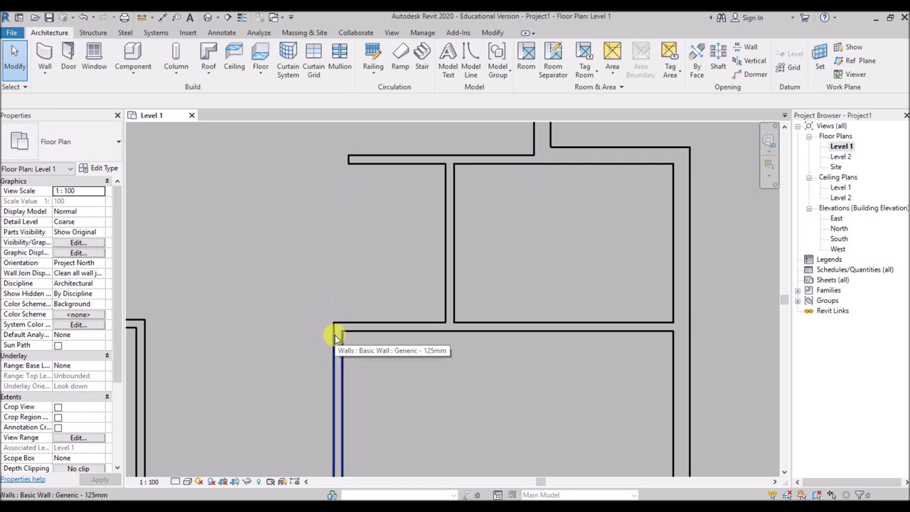
pyautogui.press('a')
pyautogui.press('l')
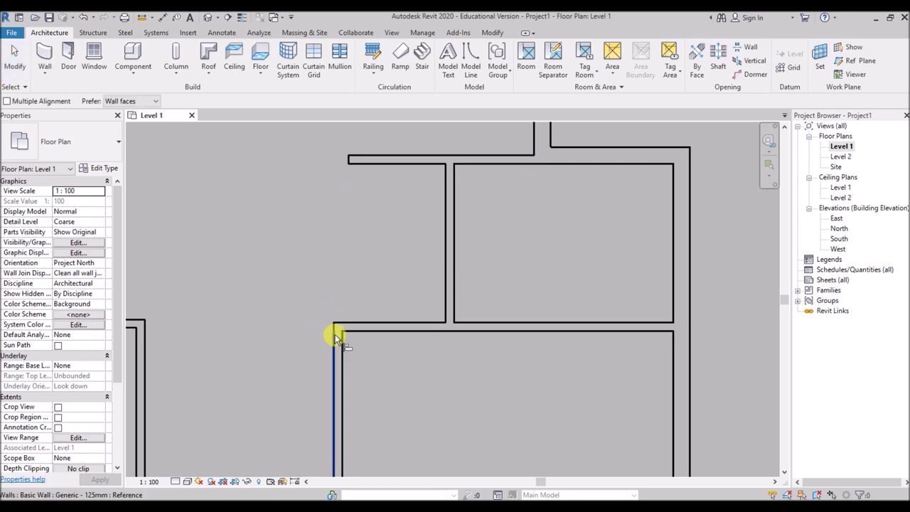
pyautogui.click(334, 349)
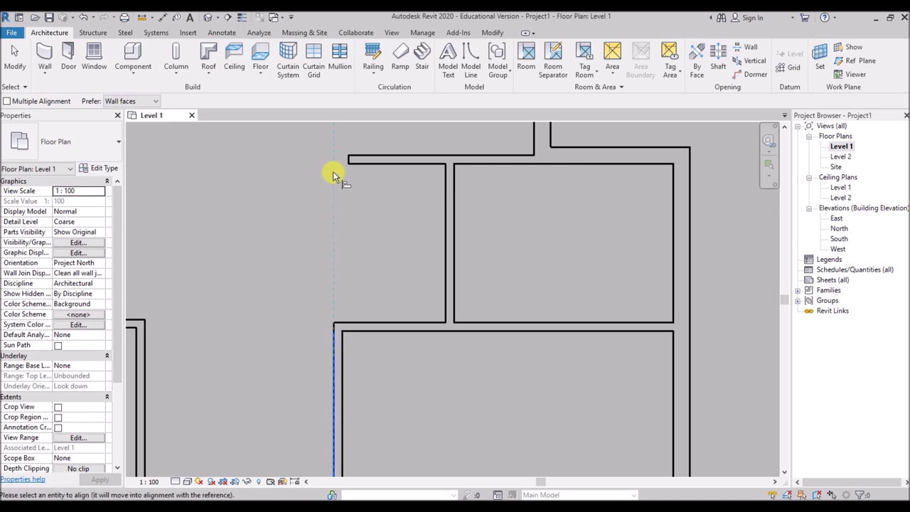
pyautogui.click(349, 158)
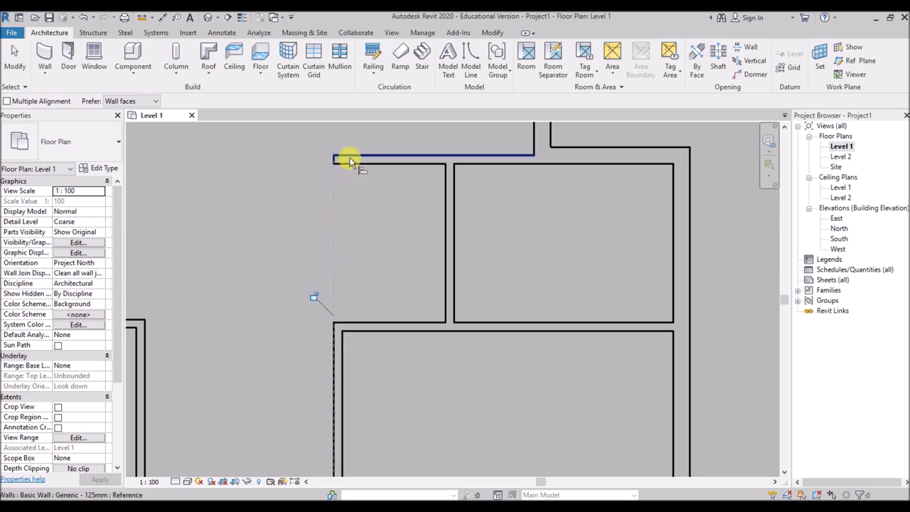
pyautogui.scroll(-2, 348, 217)
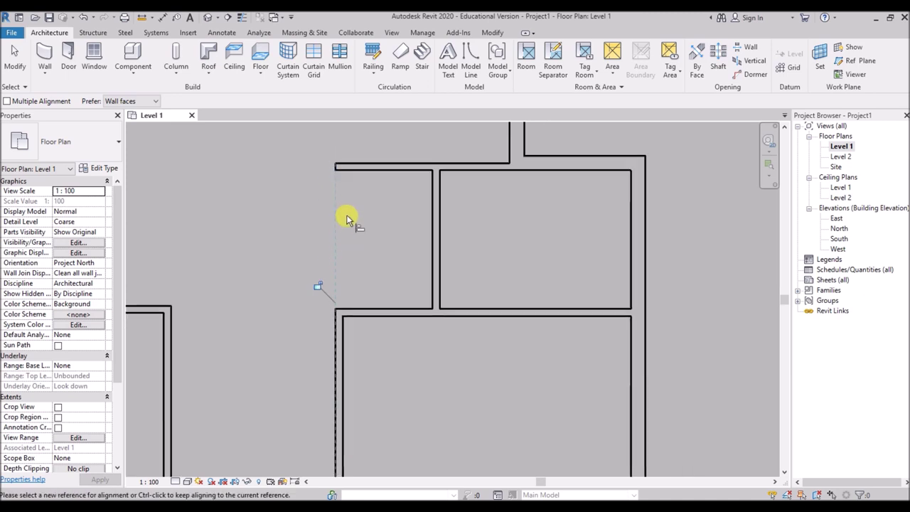
pyautogui.click(324, 270)
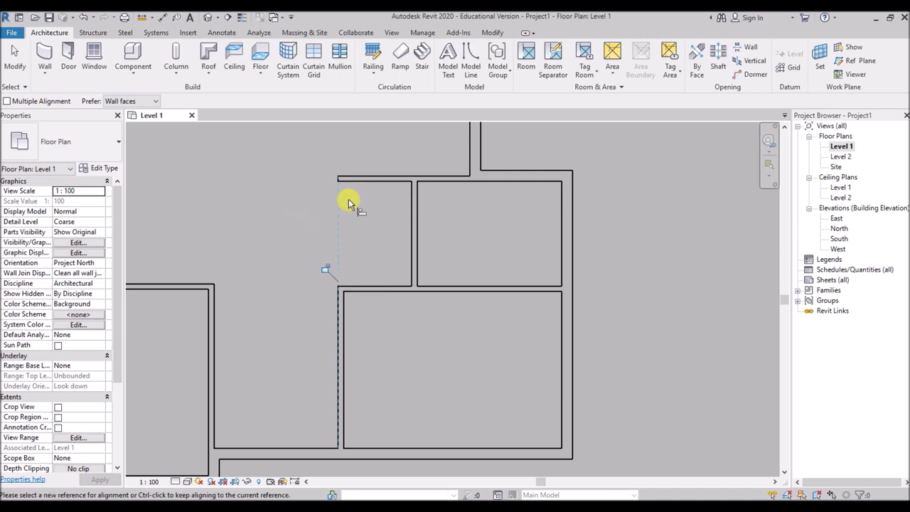
pyautogui.scroll(-4, 349, 209)
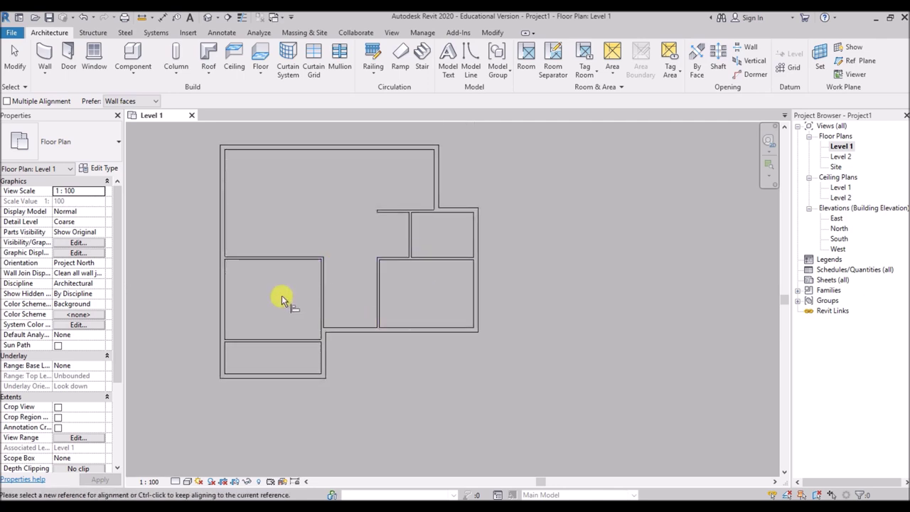
pyautogui.press('Escape')
# Nudge the six walls around the lower-left rooms right to widen those rooms, and deselect them.
pyautogui.moveTo(343, 243); pyautogui.dragTo(291, 293)
pyautogui.moveTo(346, 223); pyautogui.dragTo(287, 391)
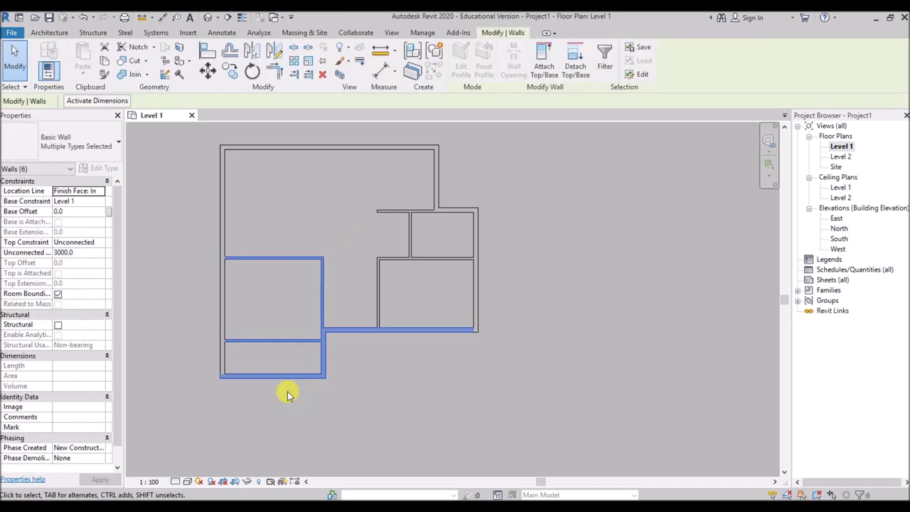
pyautogui.press('Right')
pyautogui.press('Right')
pyautogui.press('Right')
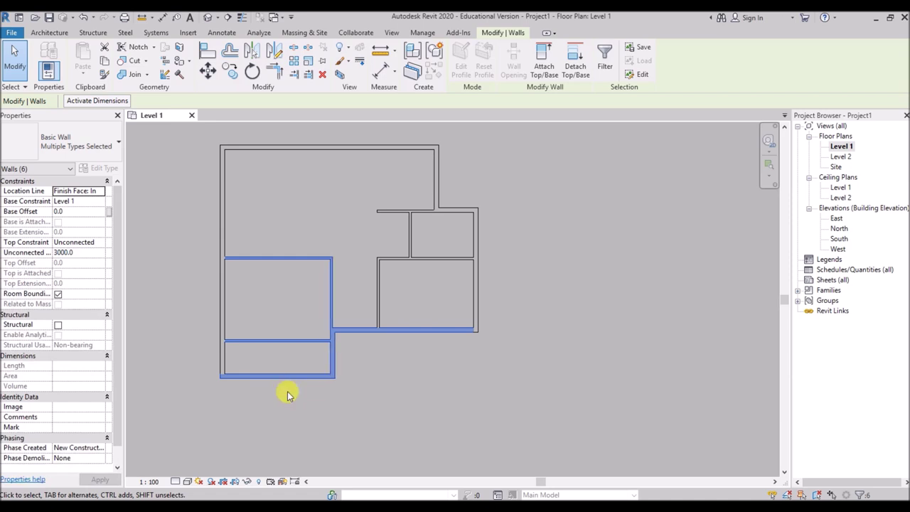
pyautogui.press('Escape')
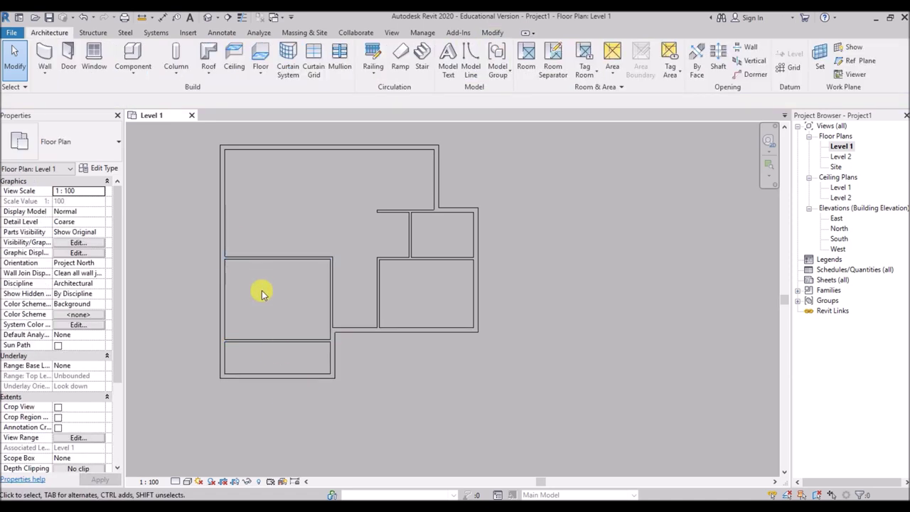
# Check the temporary dimensions of the upper lower-left room's partitions and review the overall plan proportions.
pyautogui.scroll(2, 260, 284)
pyautogui.click(272, 240)
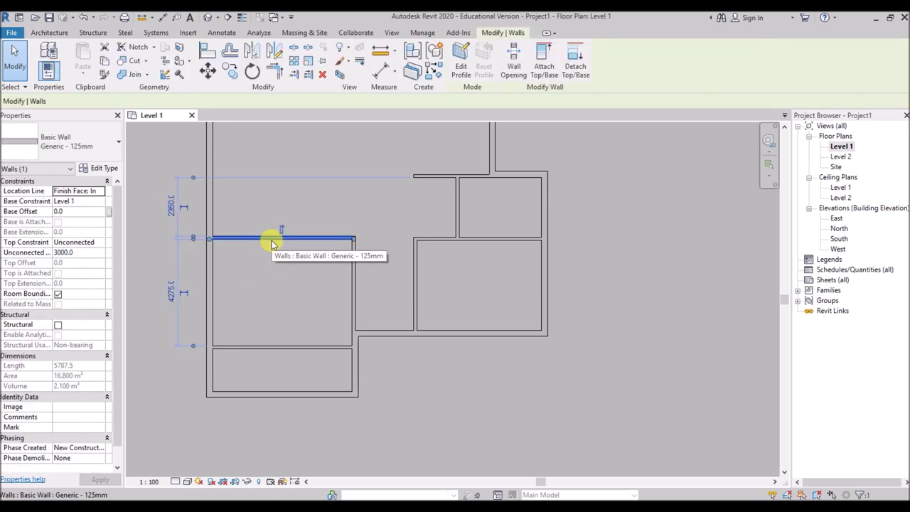
pyautogui.click(154, 220)
pyautogui.click(353, 268)
pyautogui.click(287, 285)
pyautogui.scroll(-1, 418, 338)
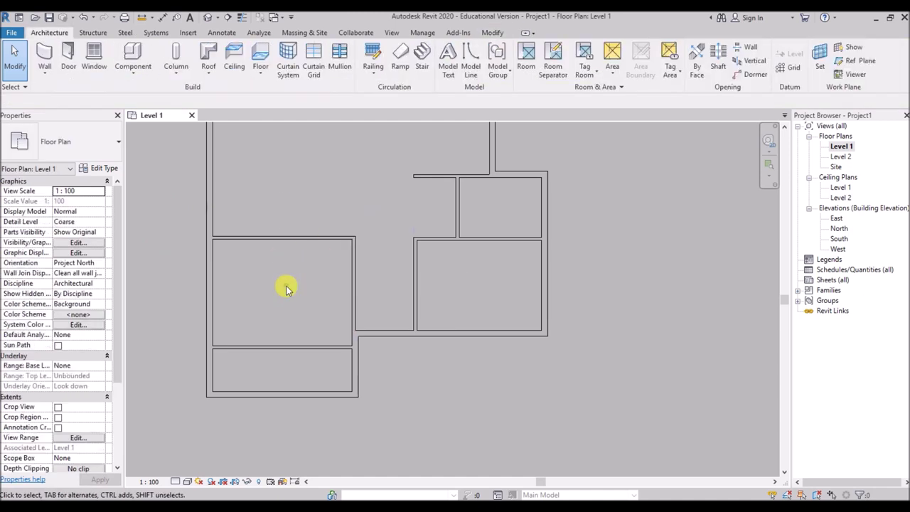
pyautogui.scroll(-1, 418, 338)
pyautogui.scroll(1, 342, 236)
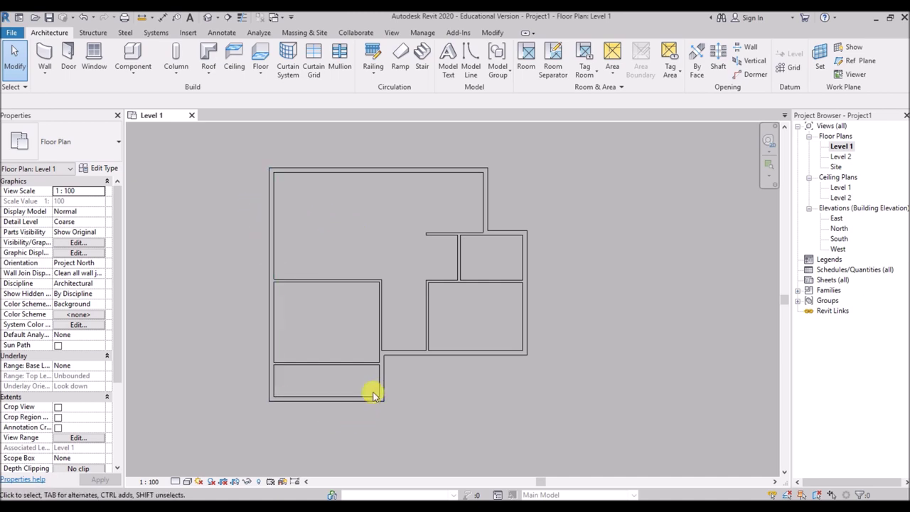
# Draw a three-sided bay of Generic - 250mm walls projecting from the large upper room's left exterior wall.
pyautogui.click(45, 56)
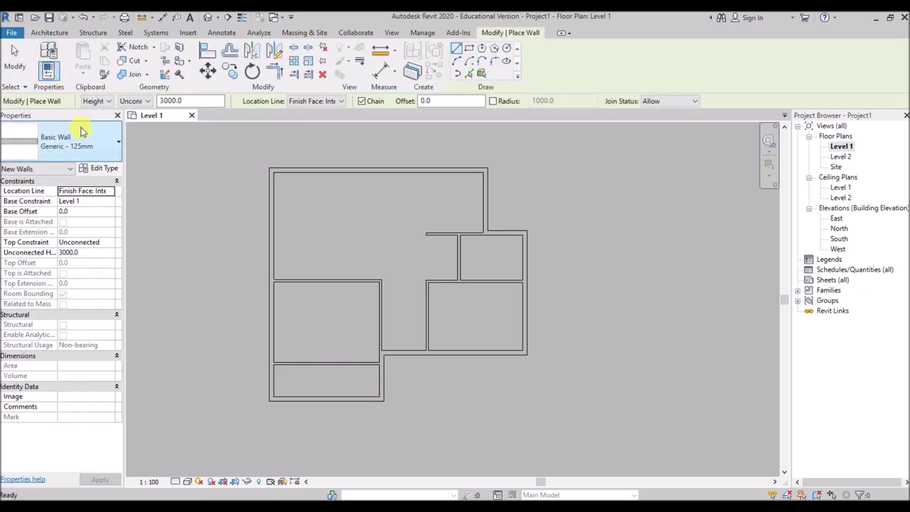
pyautogui.click(91, 143)
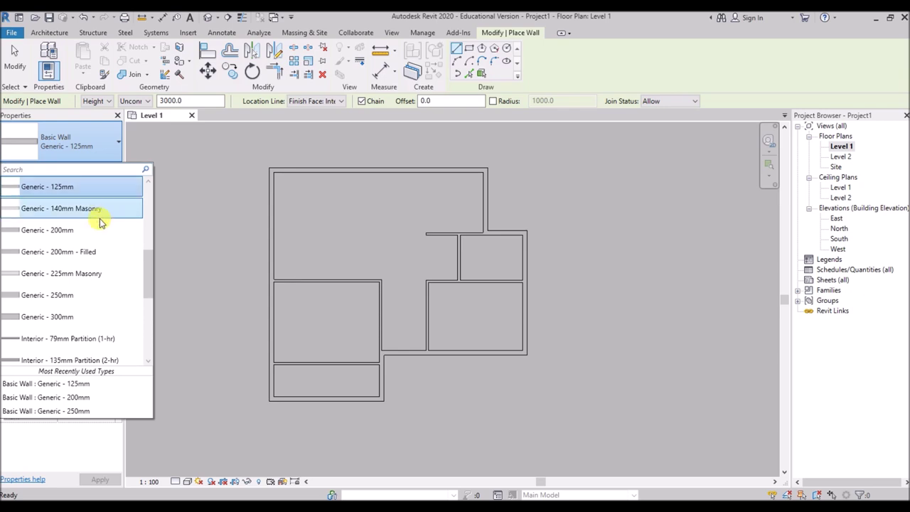
pyautogui.scroll(1, 75, 255)
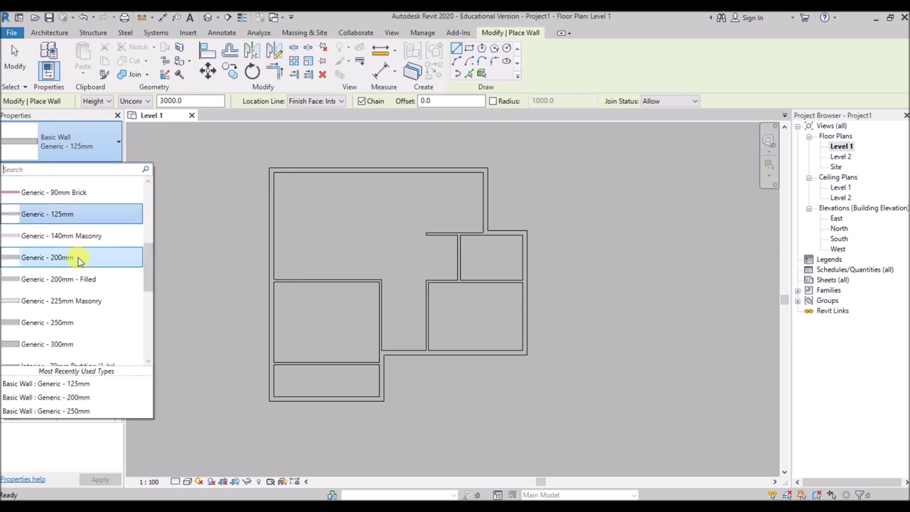
pyautogui.scroll(-1, 65, 294)
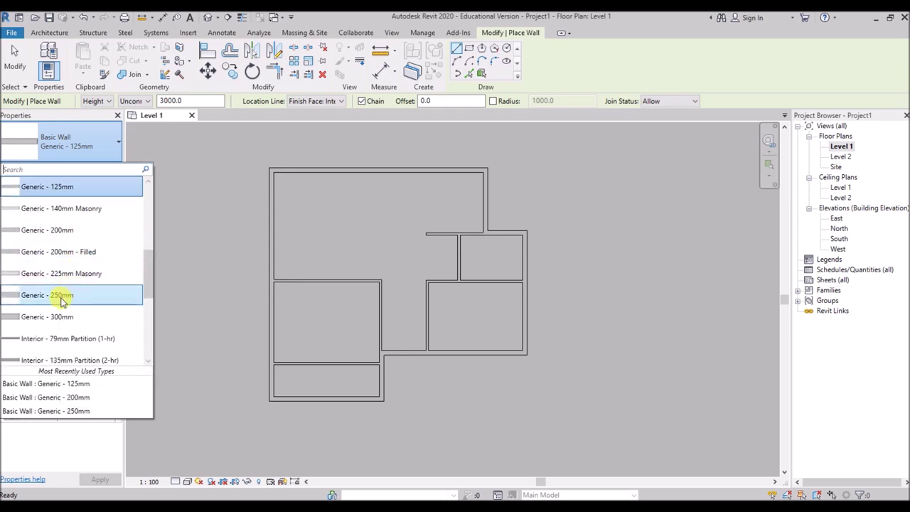
pyautogui.click(62, 295)
pyautogui.scroll(2, 199, 181)
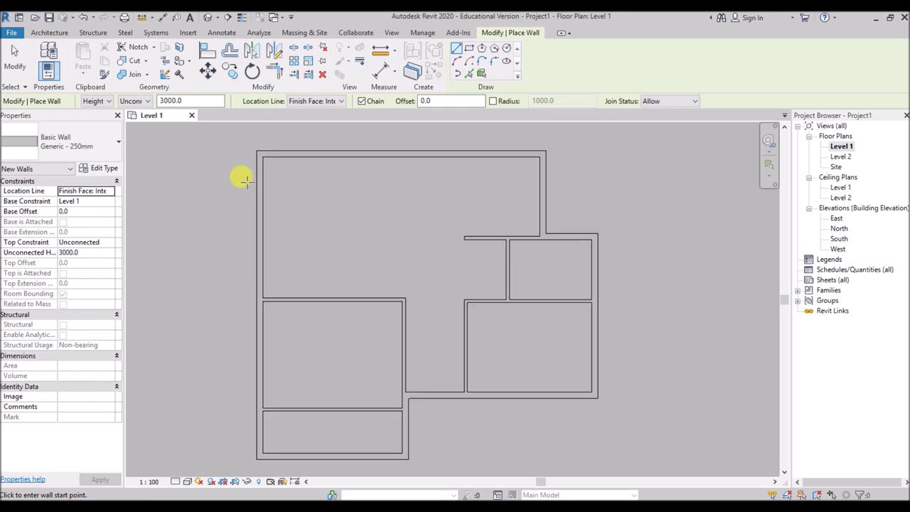
pyautogui.click(255, 181)
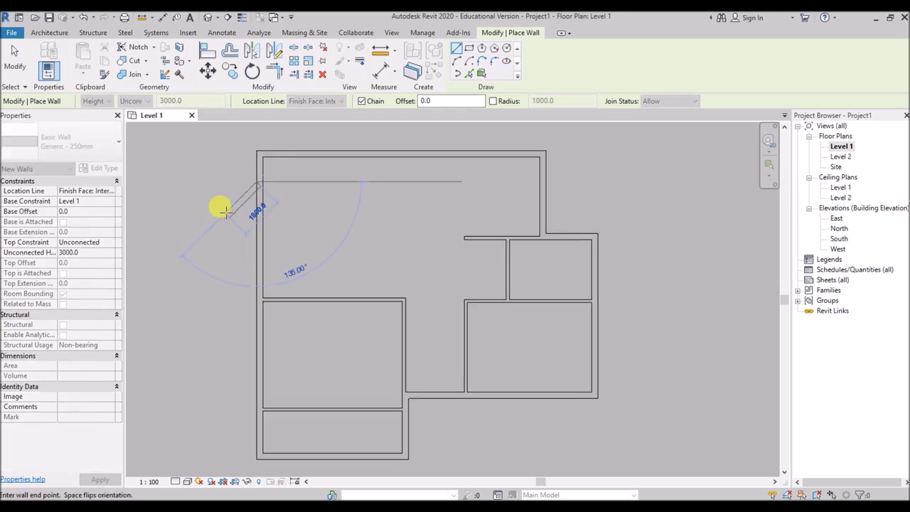
pyautogui.click(232, 207)
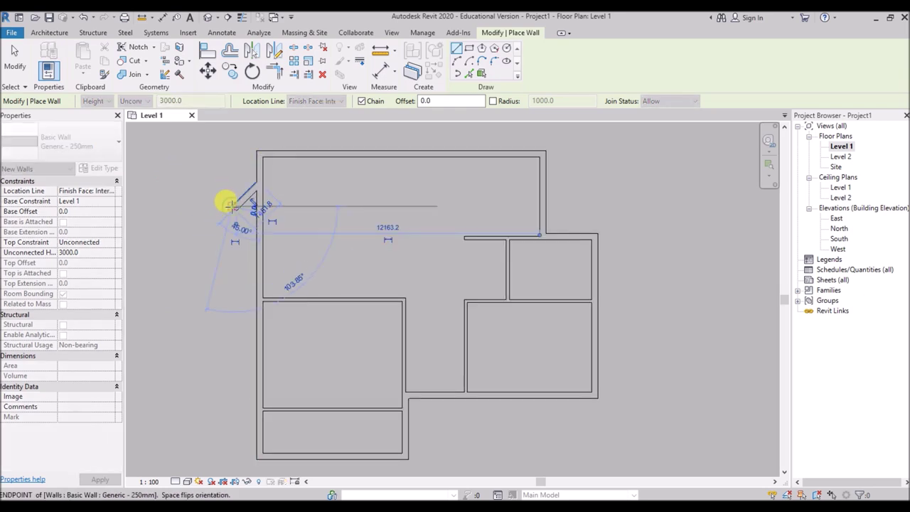
pyautogui.click(234, 240)
pyautogui.click(253, 263)
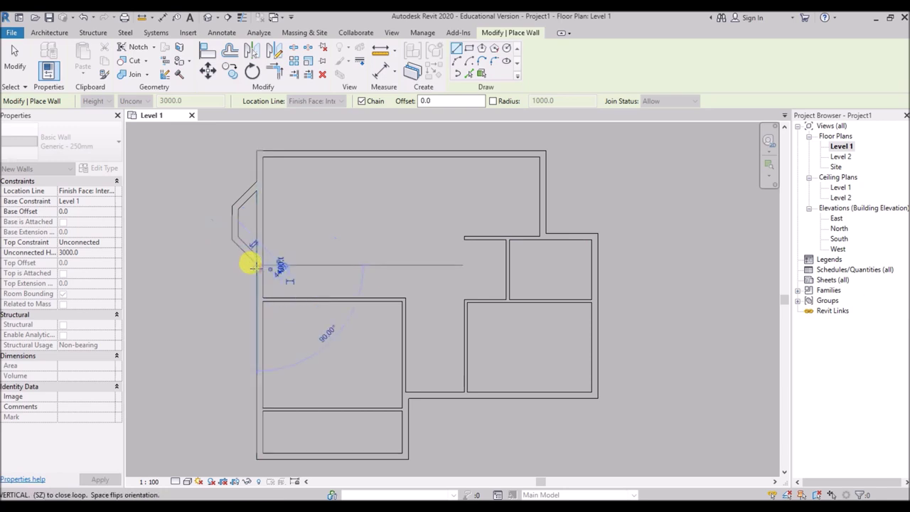
pyautogui.rightClick(303, 196)
pyautogui.click(324, 205)
# Draw a three-sided 250 mm wall bay on the lower-left room's bottom exterior wall, with a front about 2050 mm long.
pyautogui.scroll(-3, 295, 204)
pyautogui.scroll(5, 284, 315)
pyautogui.click(212, 264)
pyautogui.click(240, 290)
pyautogui.click(323, 291)
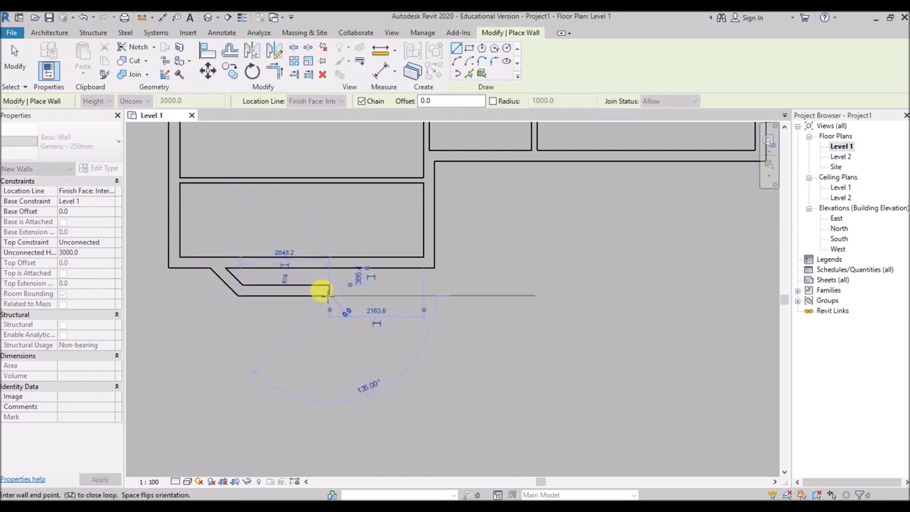
pyautogui.click(353, 265)
pyautogui.rightClick(431, 311)
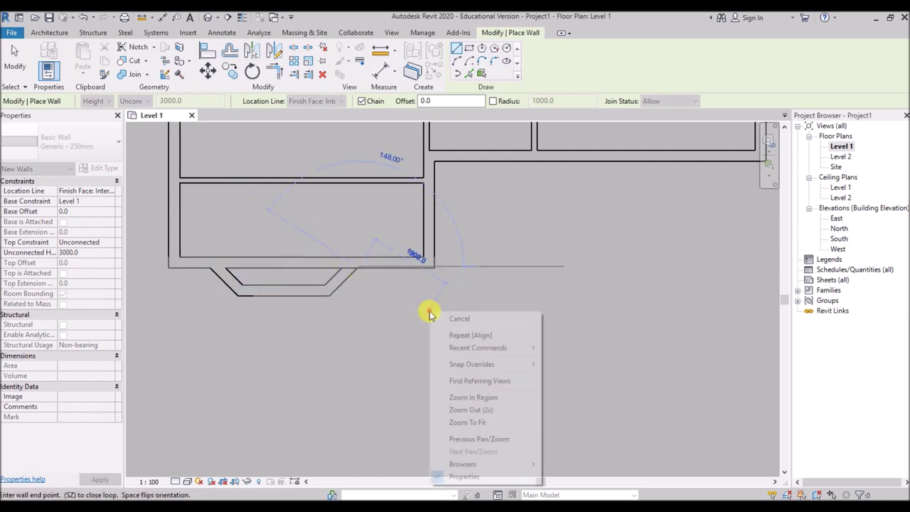
pyautogui.click(455, 320)
pyautogui.scroll(-4, 335, 340)
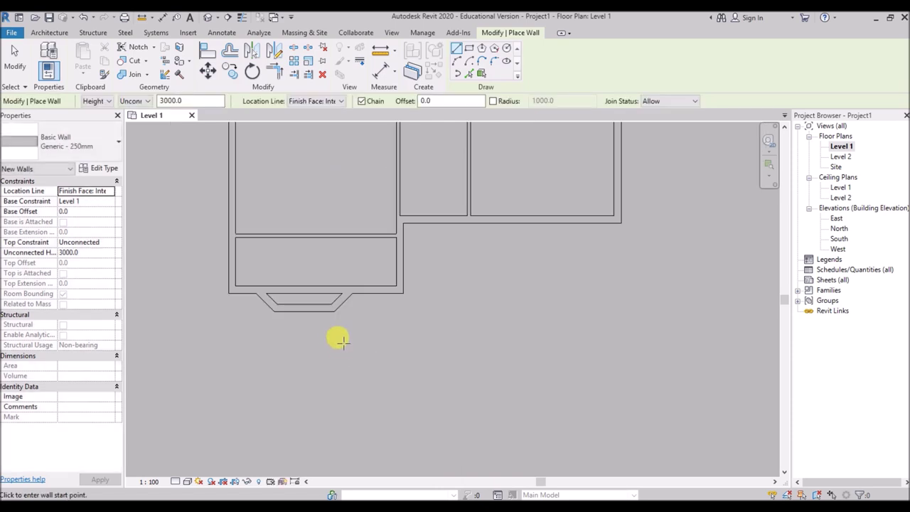
pyautogui.scroll(1, 335, 372)
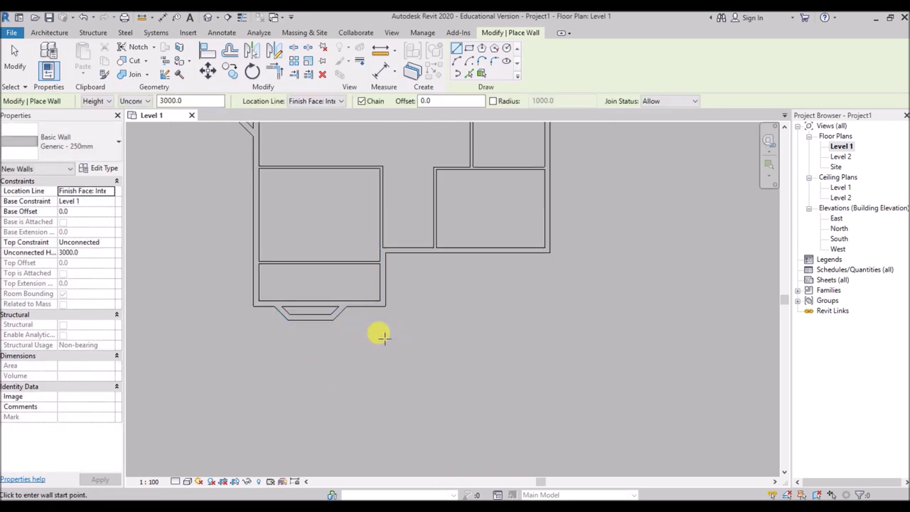
# Try to trim the left exterior wall against the left bay's angled wall.
pyautogui.rightClick(387, 168)
pyautogui.click(416, 173)
pyautogui.scroll(-4, 300, 334)
pyautogui.scroll(5, 271, 203)
pyautogui.scroll(-1, 276, 209)
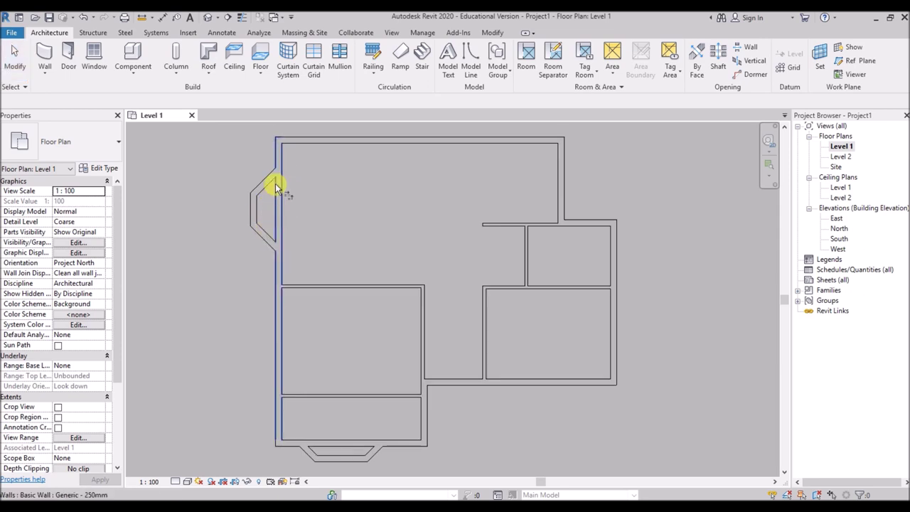
pyautogui.click(279, 152)
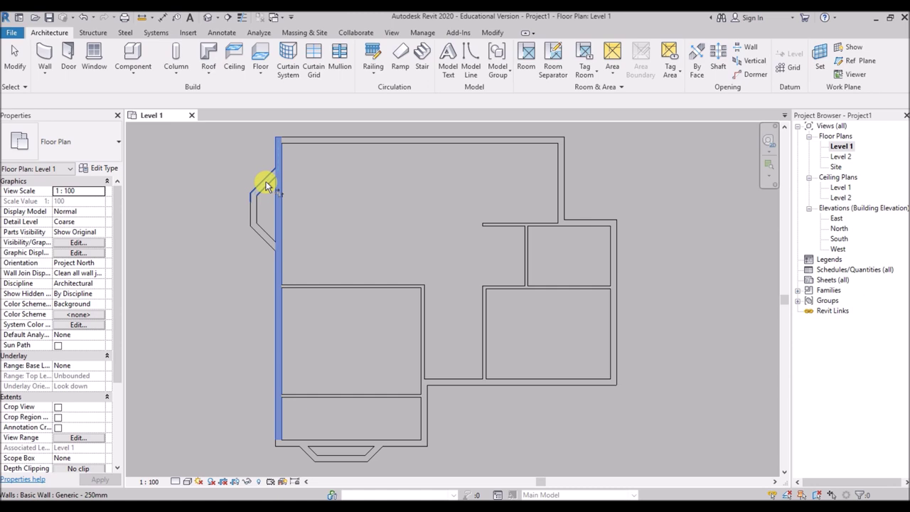
pyautogui.press('Delete')
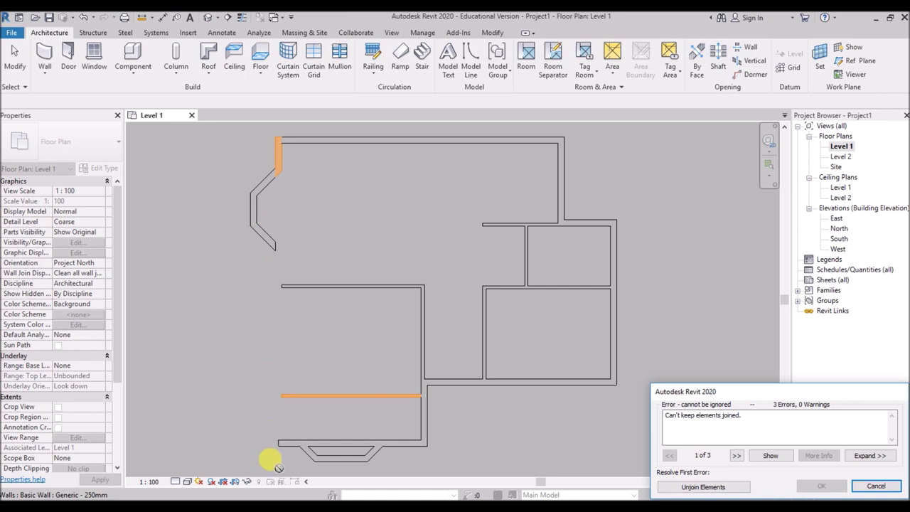
pyautogui.click(876, 486)
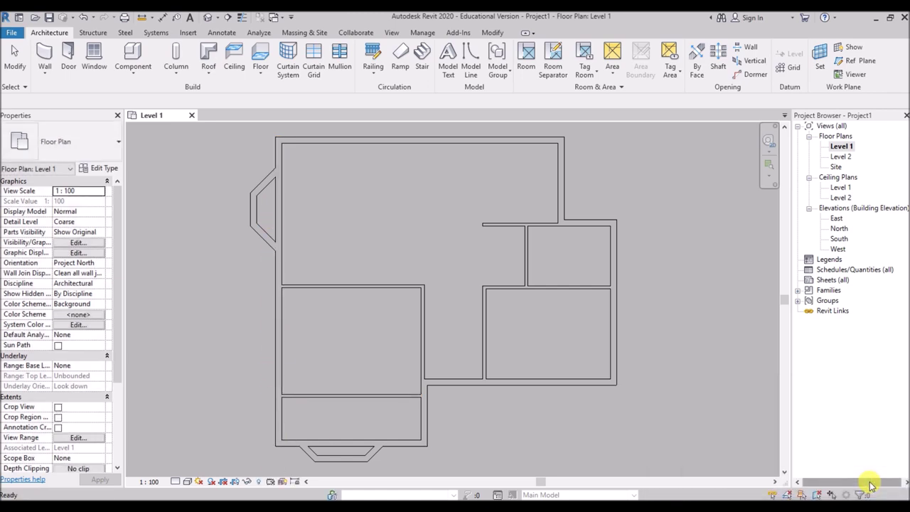
# Split the left exterior wall behind the left bay and the bottom exterior wall behind the bottom bay.
pyautogui.press('t')
pyautogui.press('r')
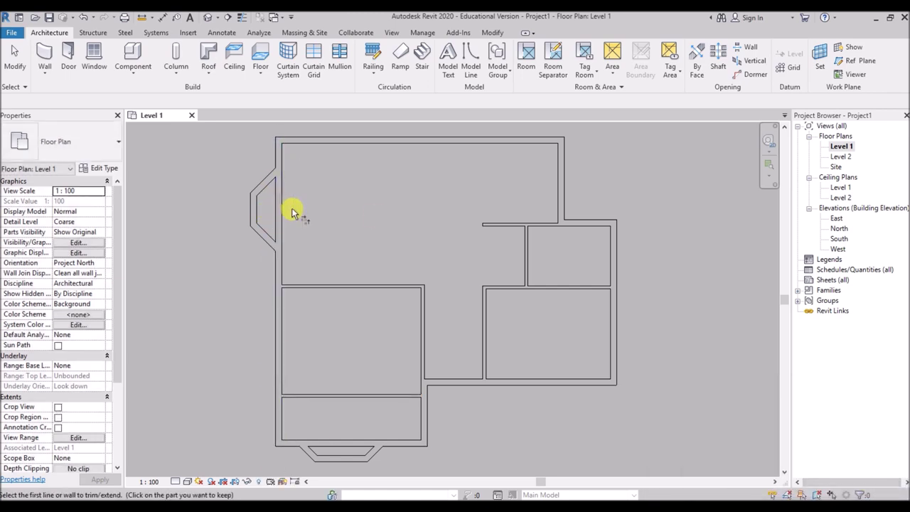
pyautogui.press('s')
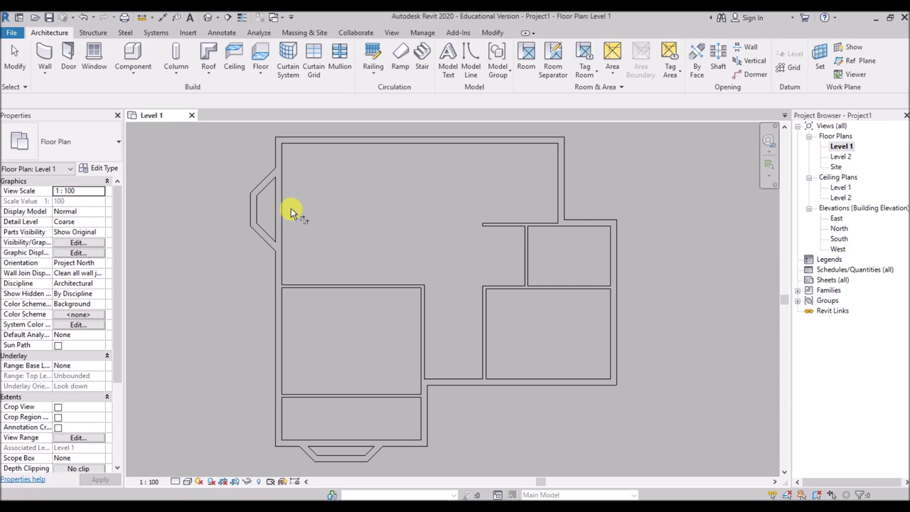
pyautogui.press('l')
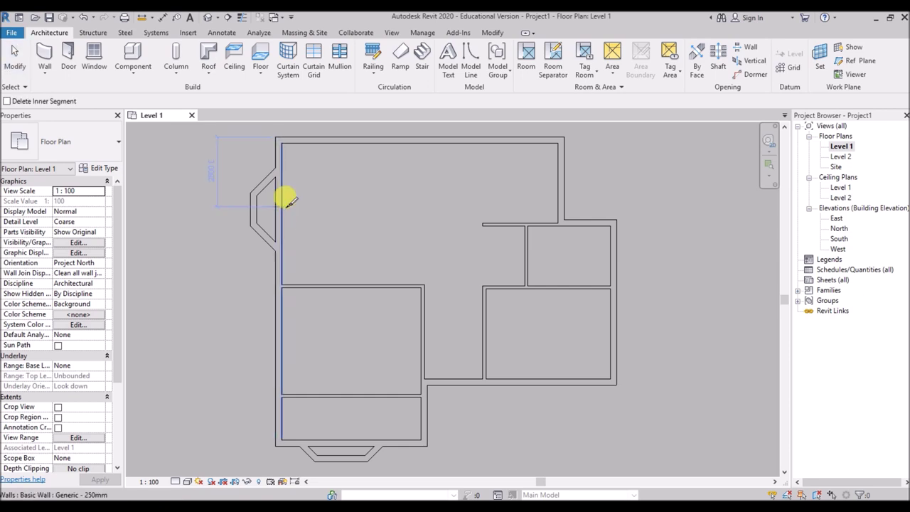
pyautogui.click(283, 199)
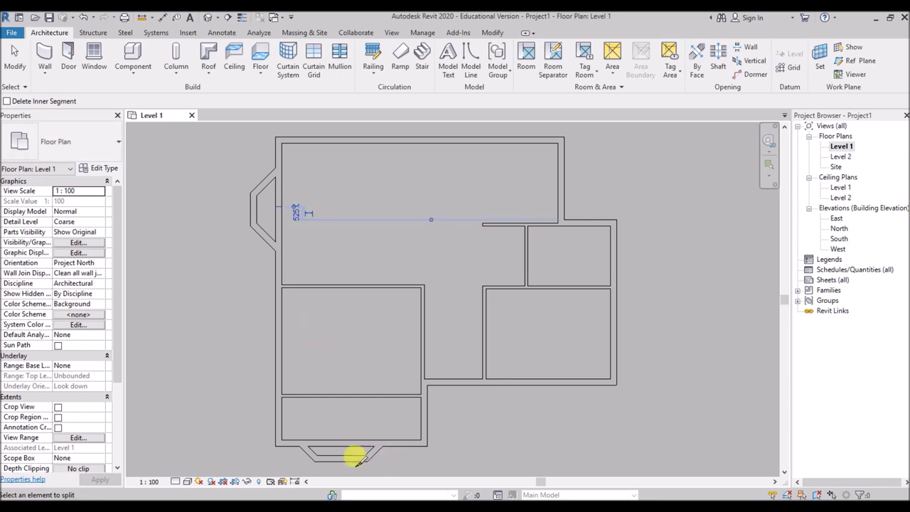
pyautogui.scroll(4, 359, 459)
pyautogui.click(297, 319)
pyautogui.rightClick(305, 182)
pyautogui.click(324, 187)
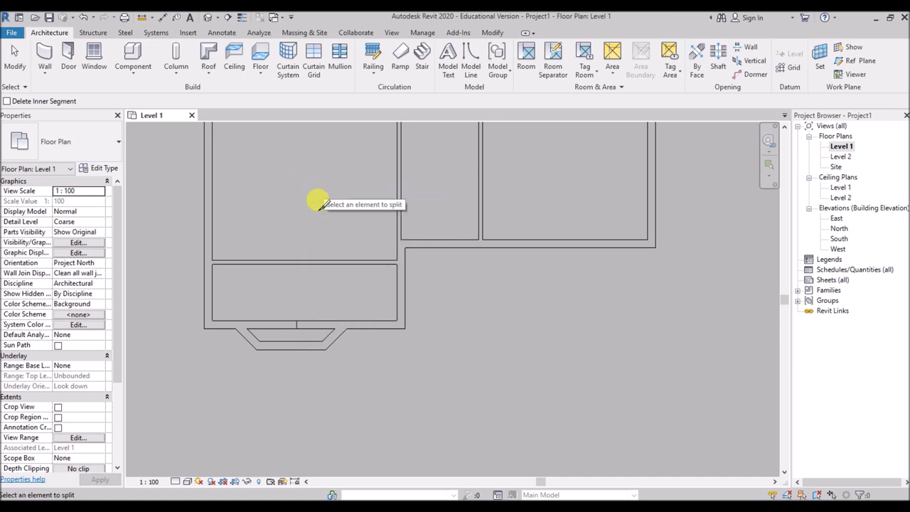
pyautogui.rightClick(294, 174)
pyautogui.click(322, 182)
# Trim the split left exterior wall to both angled walls of the left bay, opening it to the large upper room.
pyautogui.scroll(-2, 306, 309)
pyautogui.scroll(-1, 285, 284)
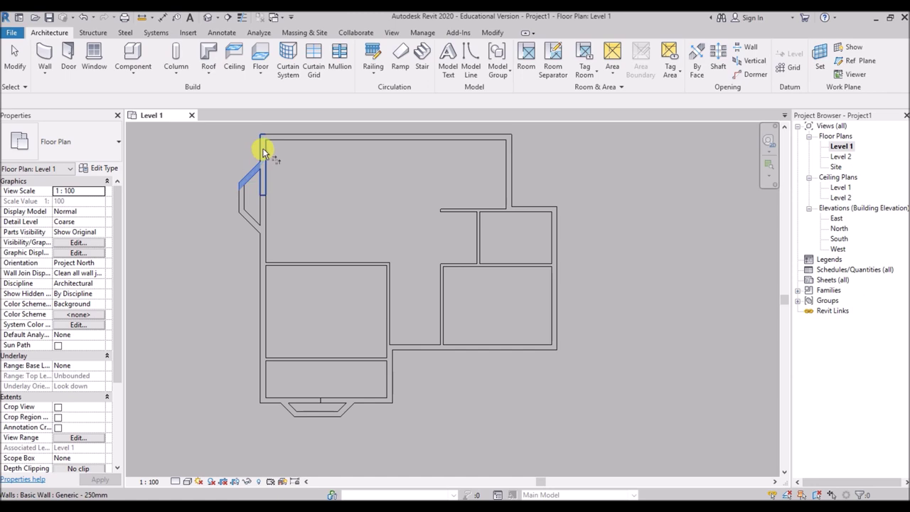
pyautogui.moveTo(260, 149); pyautogui.dragTo(250, 217)
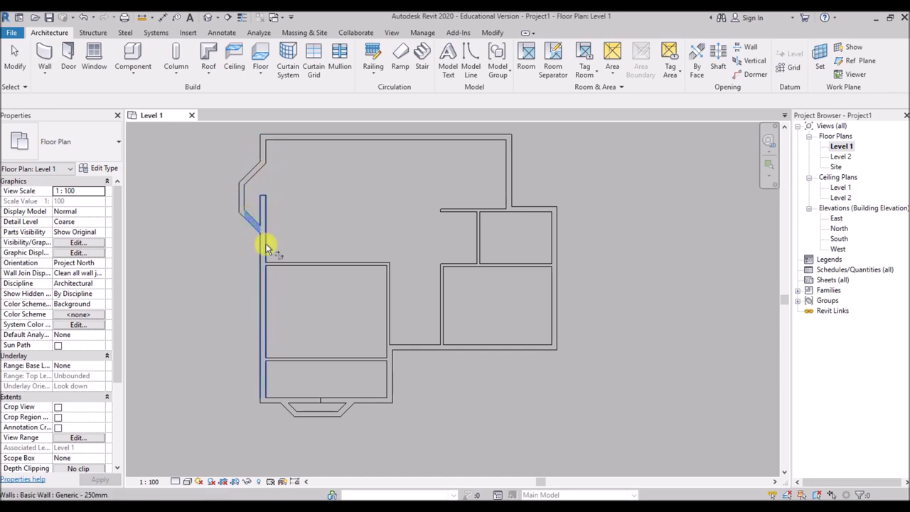
# Trim the split bottom exterior wall to both angled walls of the bottom bay, opening it to the lower-left room.
pyautogui.scroll(3, 298, 427)
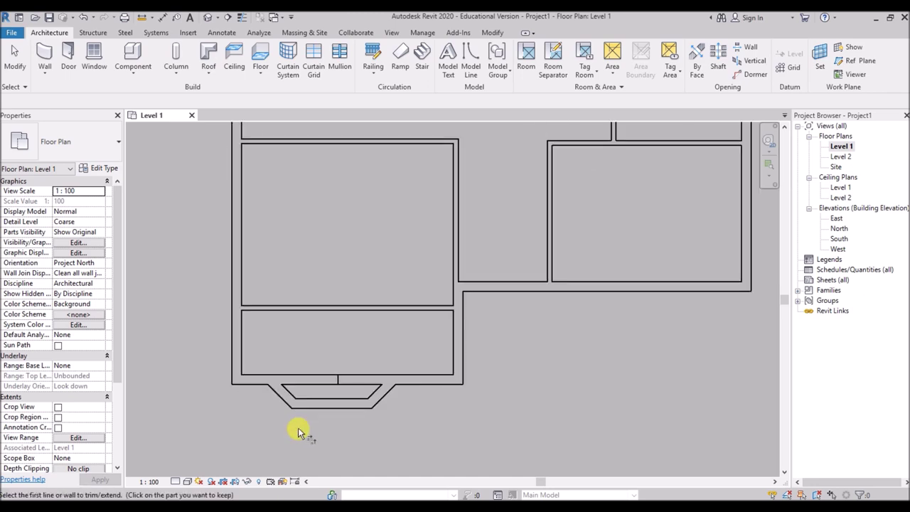
pyautogui.click(253, 378)
pyautogui.click(291, 395)
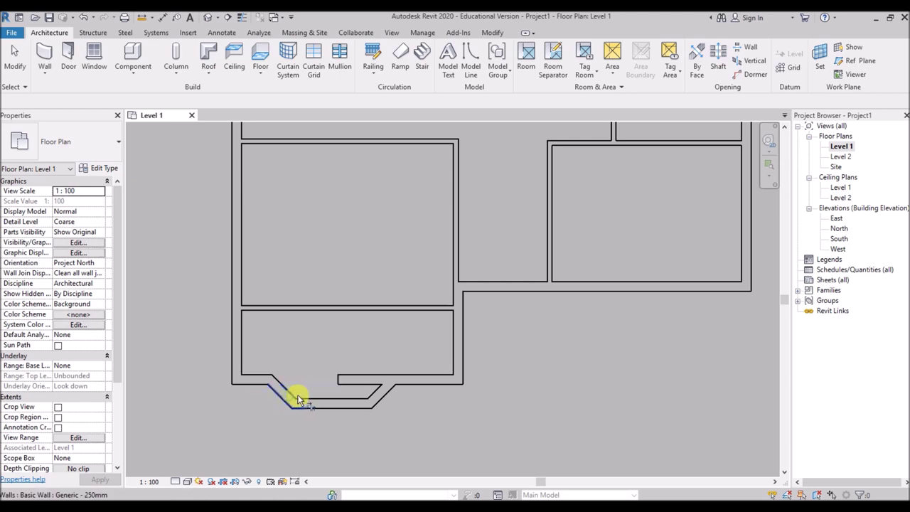
pyautogui.click(423, 379)
pyautogui.click(377, 396)
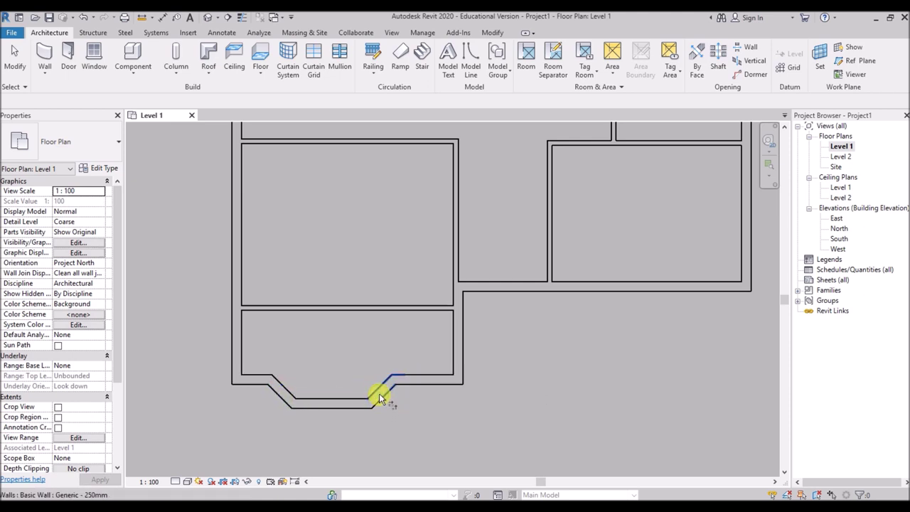
pyautogui.press('Escape')
pyautogui.press('Escape')
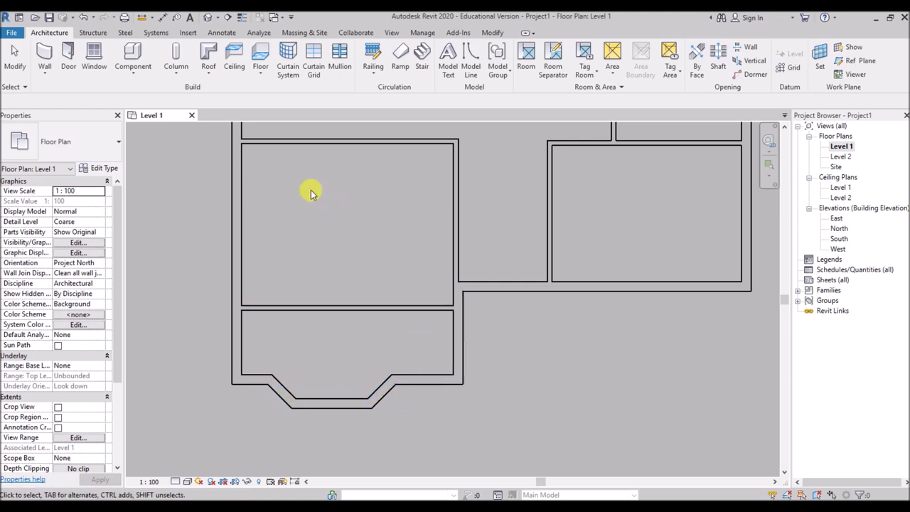
pyautogui.scroll(-4, 305, 349)
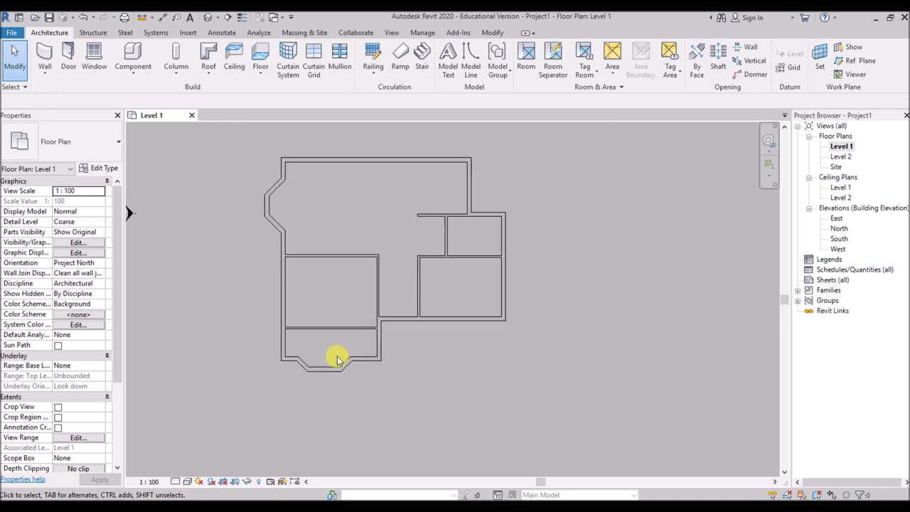
# Nudge the left bay's front and lower angled walls inward to make the bay shallower.
pyautogui.scroll(5, 264, 189)
pyautogui.moveTo(288, 153); pyautogui.dragTo(254, 268)
pyautogui.moveTo(280, 219); pyautogui.dragTo(268, 261)
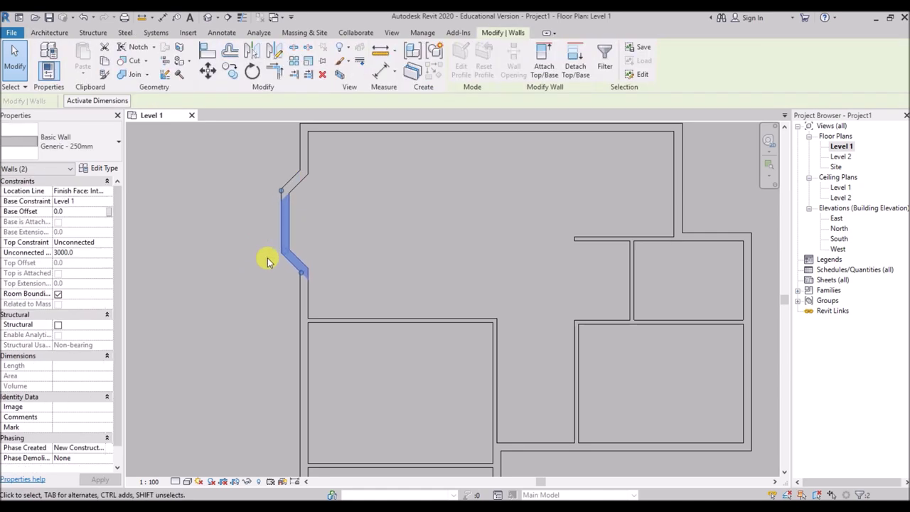
pyautogui.click(266, 257)
# Nudge the upper left exterior wall segment, the bay's upper angled wall and its front wall slightly left together.
pyautogui.scroll(-2, 256, 229)
pyautogui.moveTo(309, 172); pyautogui.dragTo(253, 229)
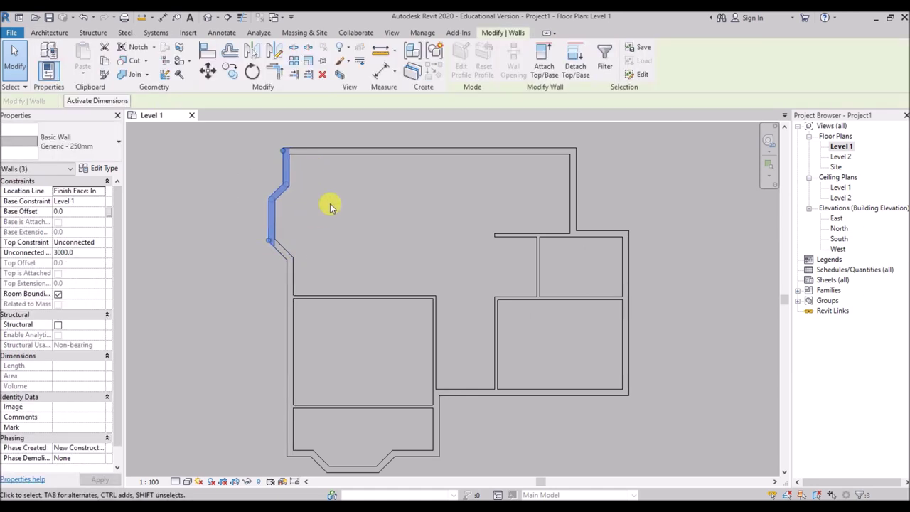
pyautogui.press('Escape')
pyautogui.scroll(-4, 268, 227)
# Set the distance between the bottom wall's left segment and the bottom bay's front wall to 400 mm.
pyautogui.scroll(4, 289, 373)
pyautogui.moveTo(315, 264); pyautogui.dragTo(260, 337)
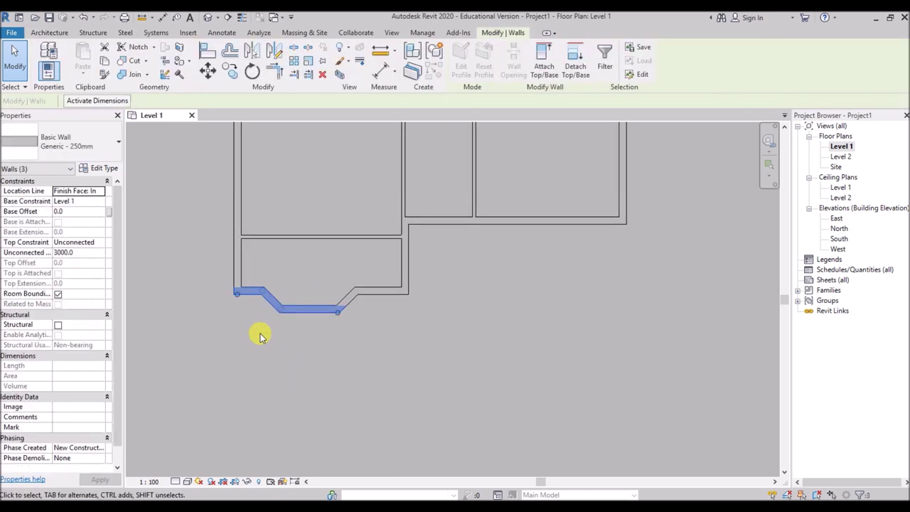
pyautogui.moveTo(372, 274); pyautogui.dragTo(320, 332)
pyautogui.click(284, 315)
pyautogui.click(258, 288)
pyautogui.scroll(3, 258, 311)
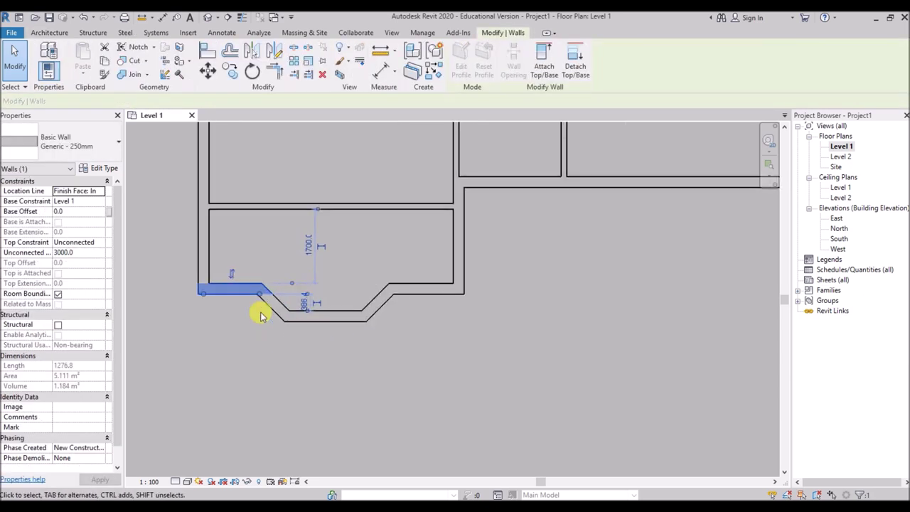
pyautogui.click(316, 298)
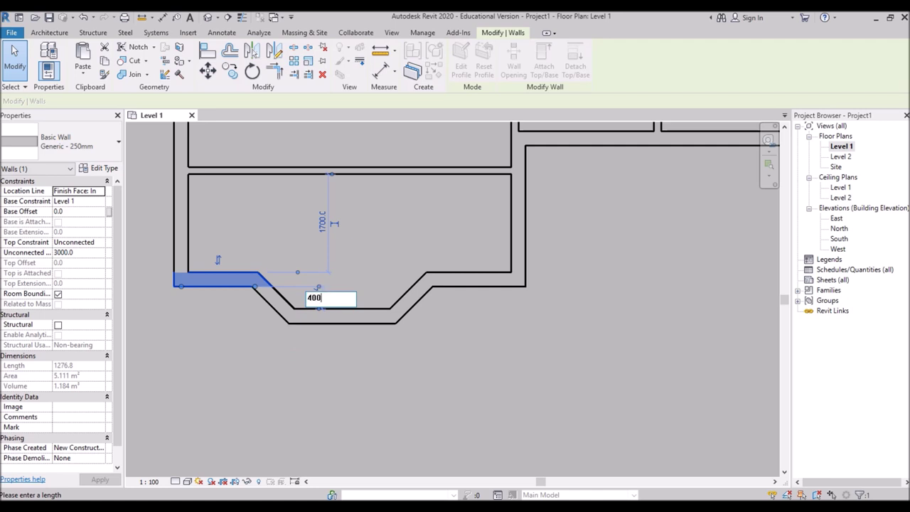
pyautogui.write('400')
pyautogui.press('Return')
# Align the bottom wall's right segment with the inner face of its left segment across the bottom bay.
pyautogui.scroll(-3, 280, 309)
pyautogui.click(376, 291)
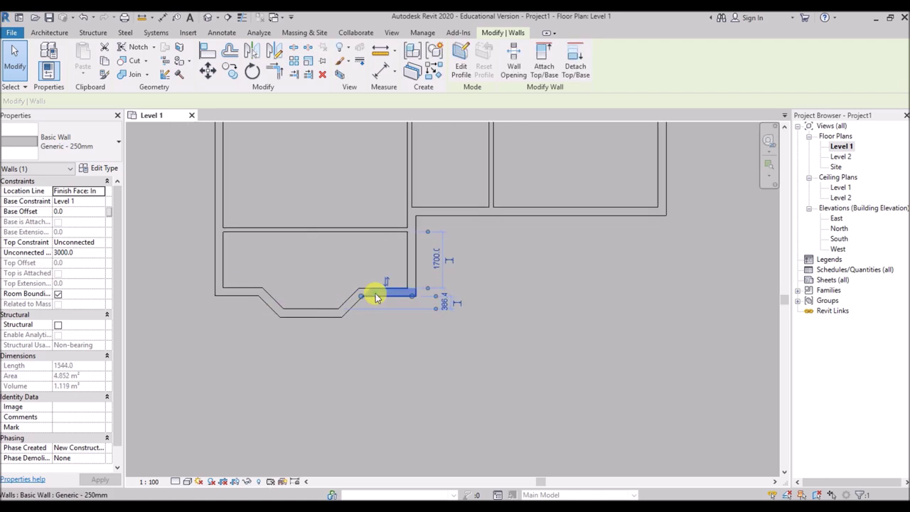
pyautogui.scroll(3, 424, 310)
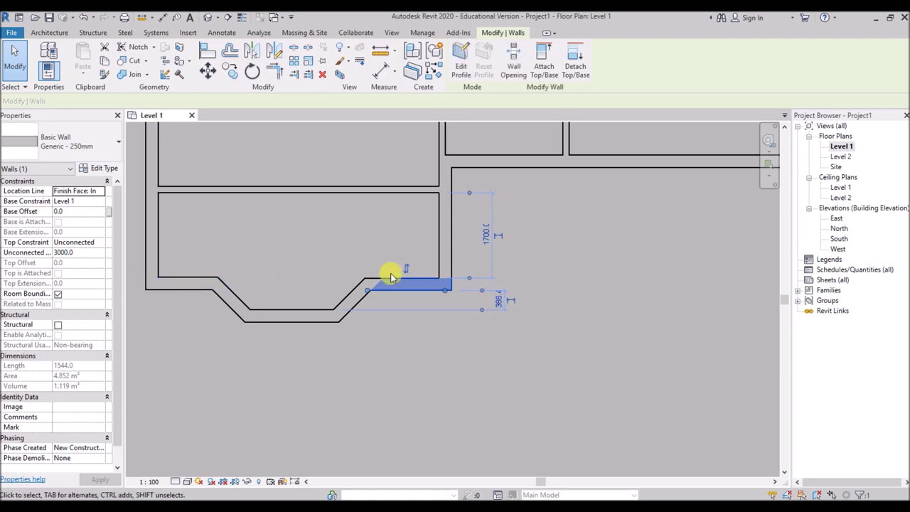
pyautogui.press('Escape')
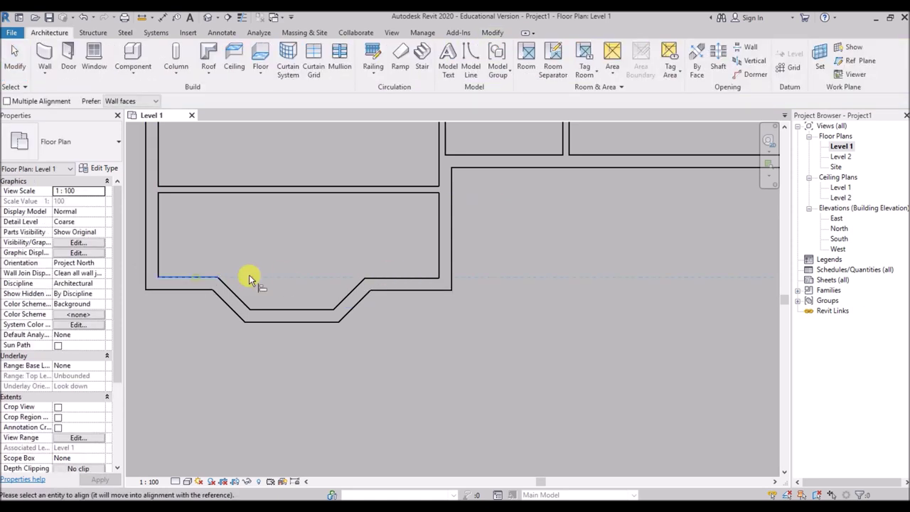
pyautogui.click(318, 259)
pyautogui.press('Escape')
# Start placing doors with the M_Single-Flush type 0915 x 2032mm.
pyautogui.scroll(-4, 331, 355)
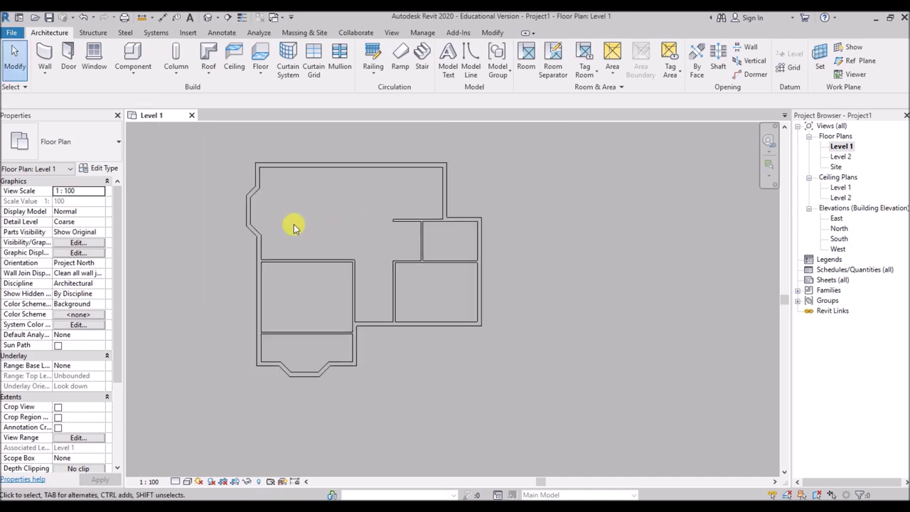
pyautogui.scroll(2, 295, 227)
pyautogui.moveTo(316, 215); pyautogui.dragTo(328, 217, button='middle')
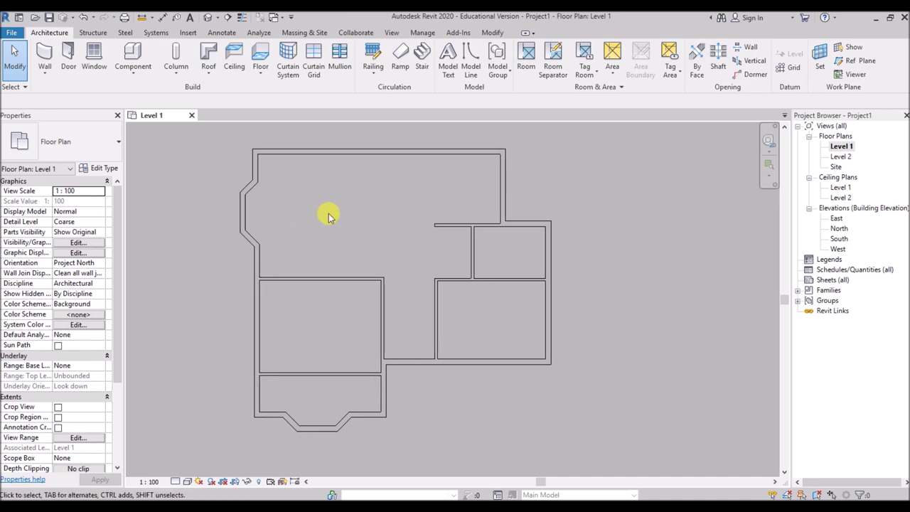
pyautogui.moveTo(329, 215); pyautogui.dragTo(407, 266, button='middle')
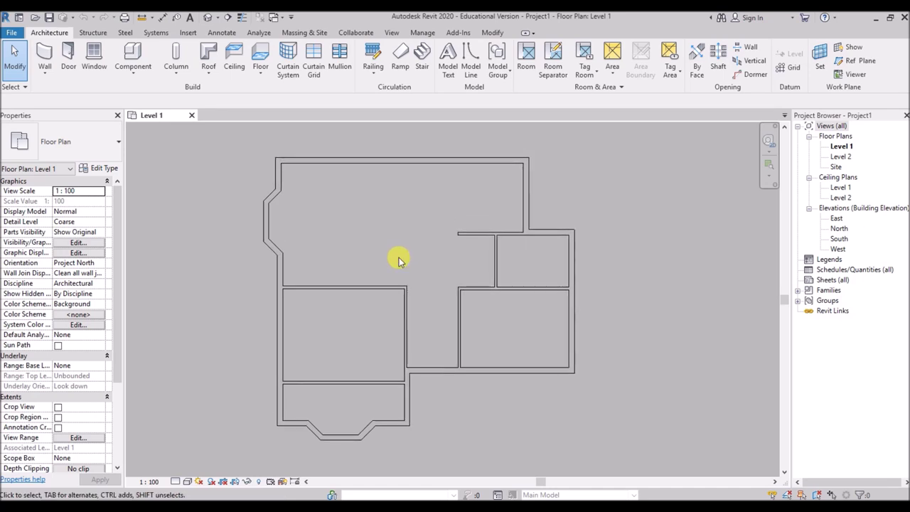
pyautogui.click(68, 55)
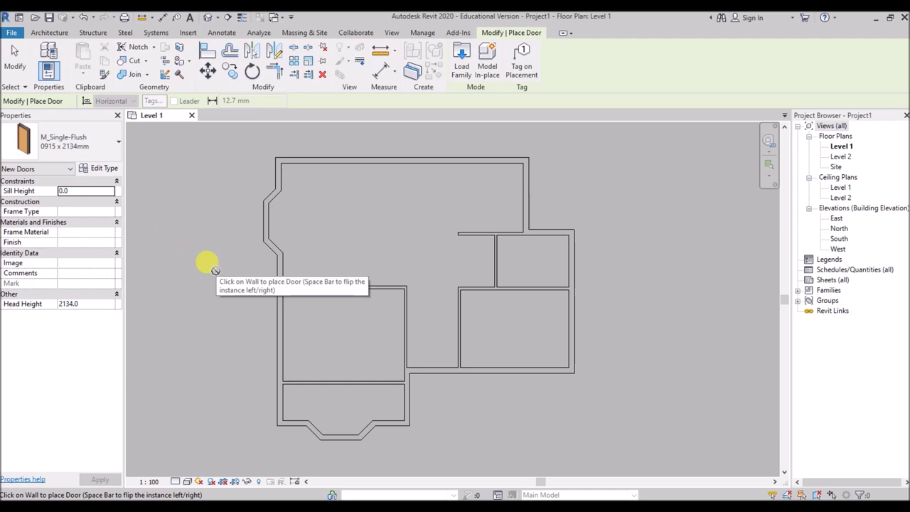
pyautogui.click(106, 141)
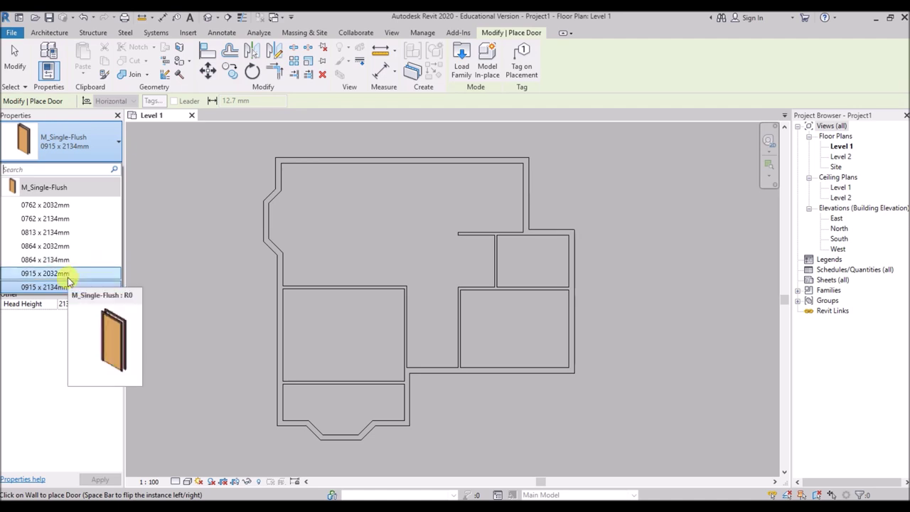
pyautogui.click(35, 272)
# Place a door in the lower-right room's top partition, about 100 mm from its left corner, swinging into the room.
pyautogui.scroll(1, 474, 287)
pyautogui.scroll(2, 473, 286)
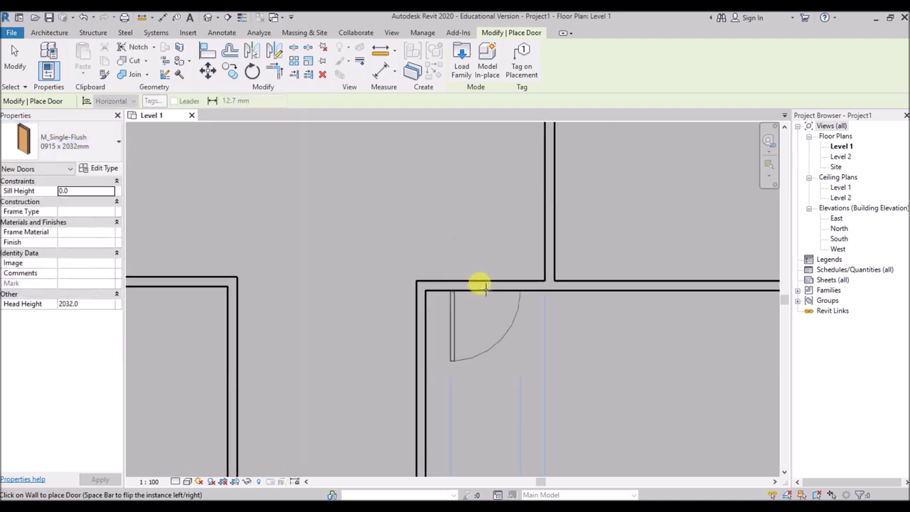
pyautogui.press('space')
pyautogui.press('space')
pyautogui.press('space')
pyautogui.press('space')
pyautogui.press('space')
pyautogui.press('space')
pyautogui.click(462, 286)
# Place a door in the small right room's left partition, about 100 mm above its lower corner, swinging into the room.
pyautogui.scroll(-2, 319, 300)
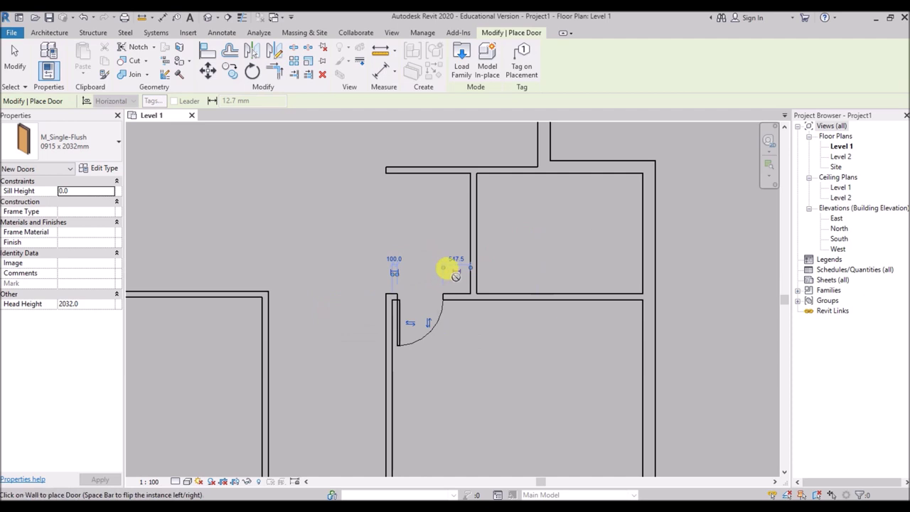
pyautogui.scroll(2, 471, 263)
pyautogui.click(475, 260)
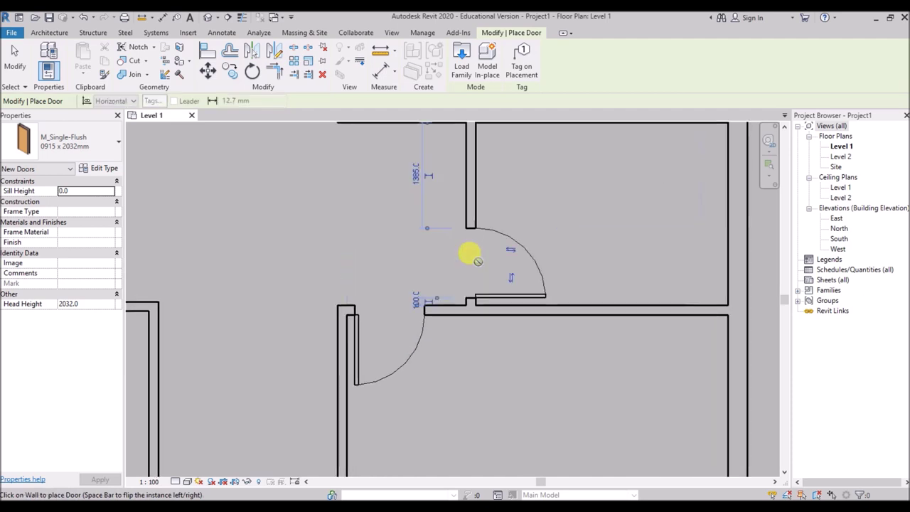
# Place a door in the large left room's top partition, close to its right corner, swinging into the room.
pyautogui.scroll(-3, 420, 289)
pyautogui.scroll(2, 312, 305)
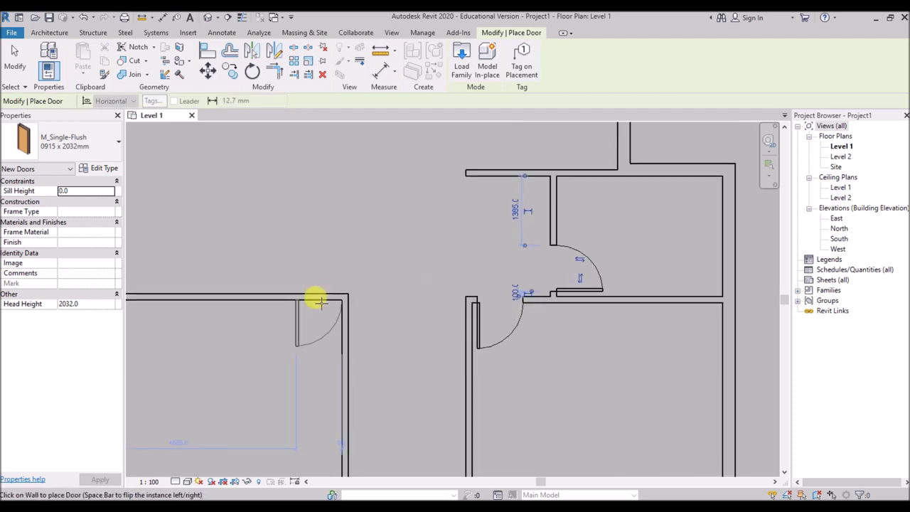
pyautogui.scroll(2, 314, 302)
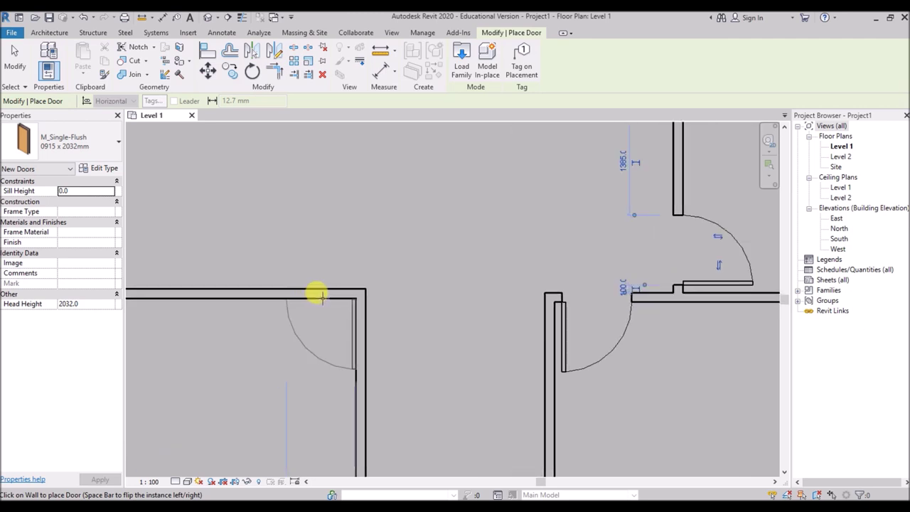
# Place a door in the bottom-left bay room's top partition, about 100 mm from its right corner, swinging into the room, and finish placing doors.
pyautogui.scroll(-4, 325, 248)
pyautogui.scroll(3, 294, 348)
pyautogui.scroll(2, 293, 358)
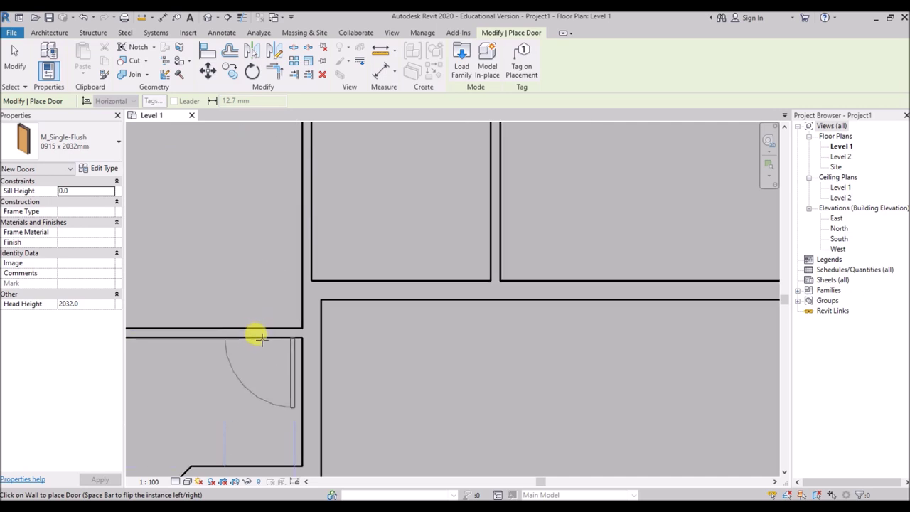
pyautogui.click(261, 338)
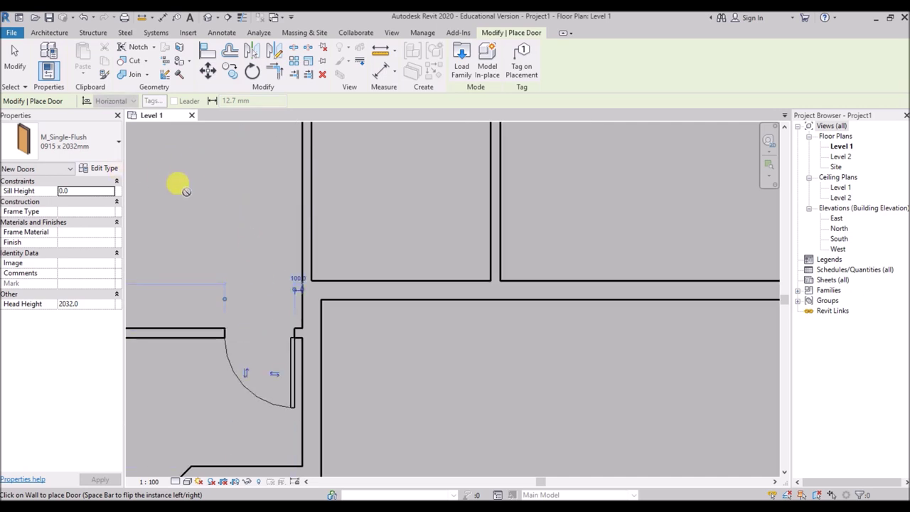
pyautogui.press('Escape')
pyautogui.press('Escape')
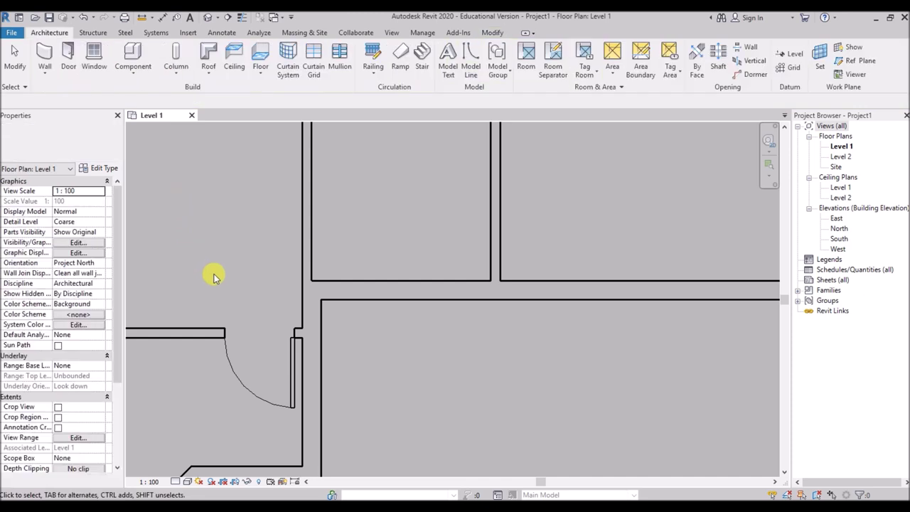
# Check the distance to the adjacent wall for the bottom-left bay room's door and the lower-right room's door.
pyautogui.scroll(2, 294, 365)
pyautogui.click(276, 343)
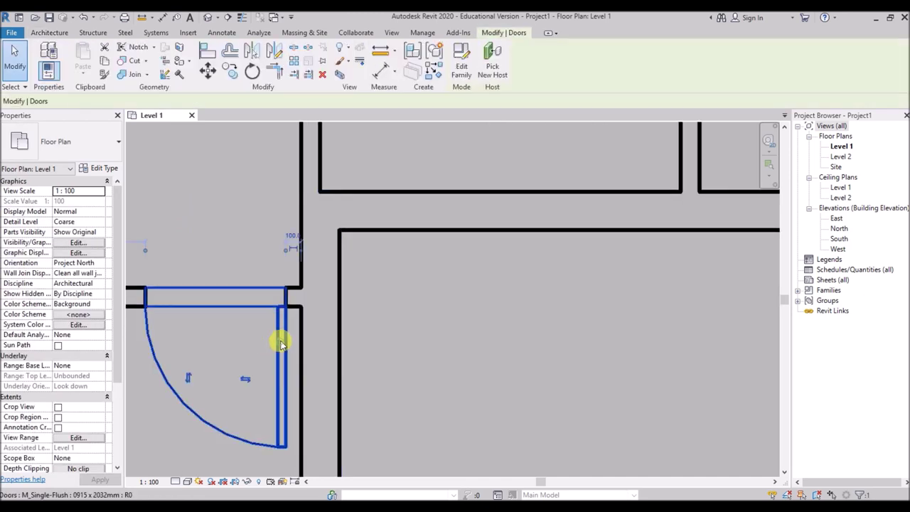
pyautogui.scroll(3, 296, 242)
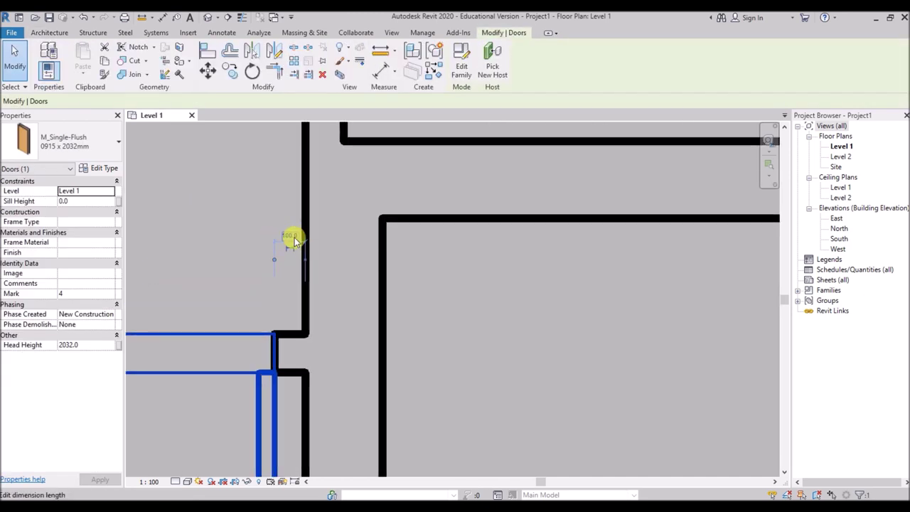
pyautogui.scroll(-3, 277, 260)
pyautogui.scroll(-3, 290, 342)
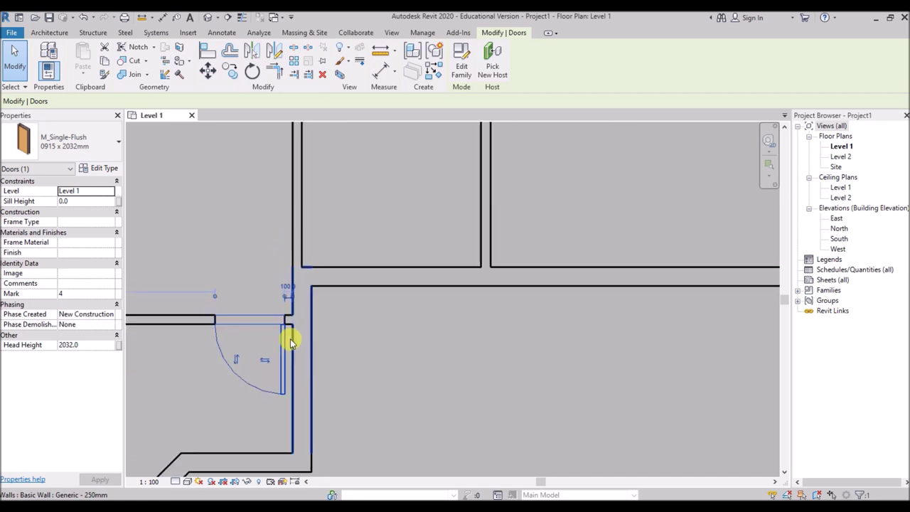
pyautogui.press('Escape')
pyautogui.scroll(-2, 283, 363)
pyautogui.scroll(5, 371, 254)
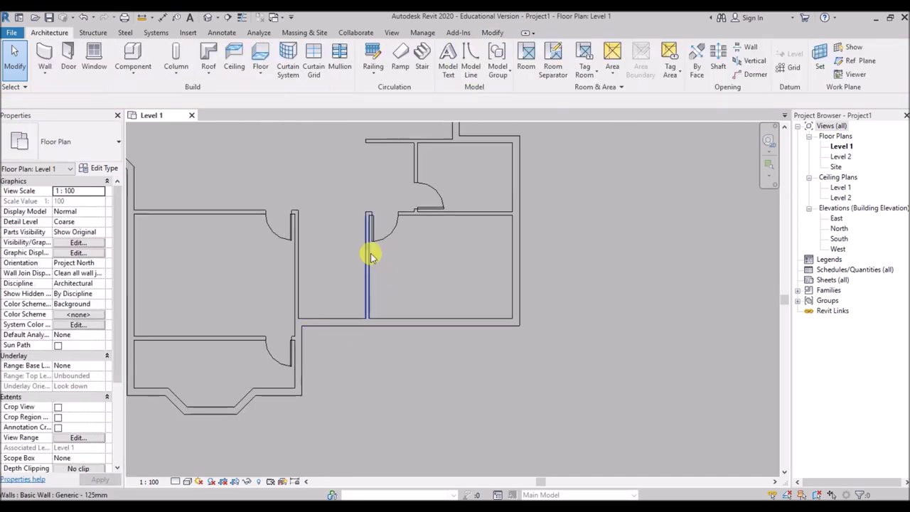
pyautogui.click(375, 199)
pyautogui.scroll(-1, 354, 153)
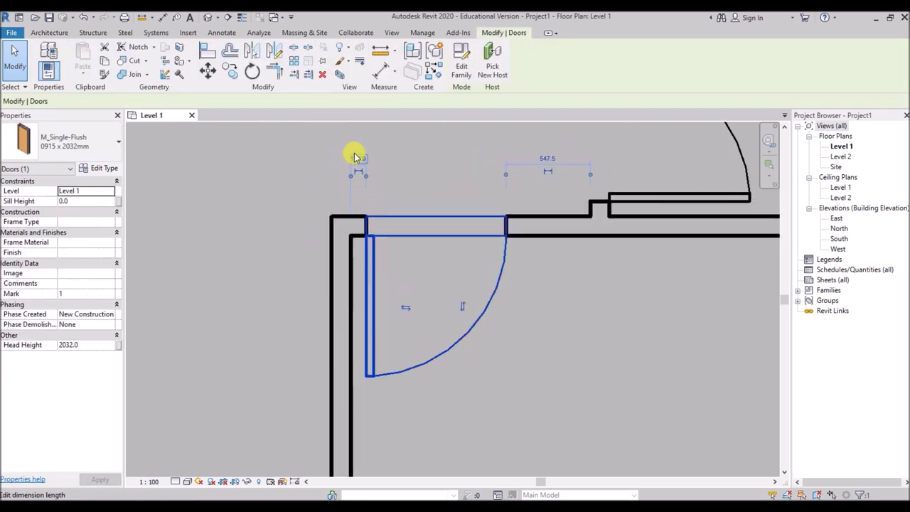
pyautogui.scroll(-5, 301, 299)
pyautogui.press('Escape')
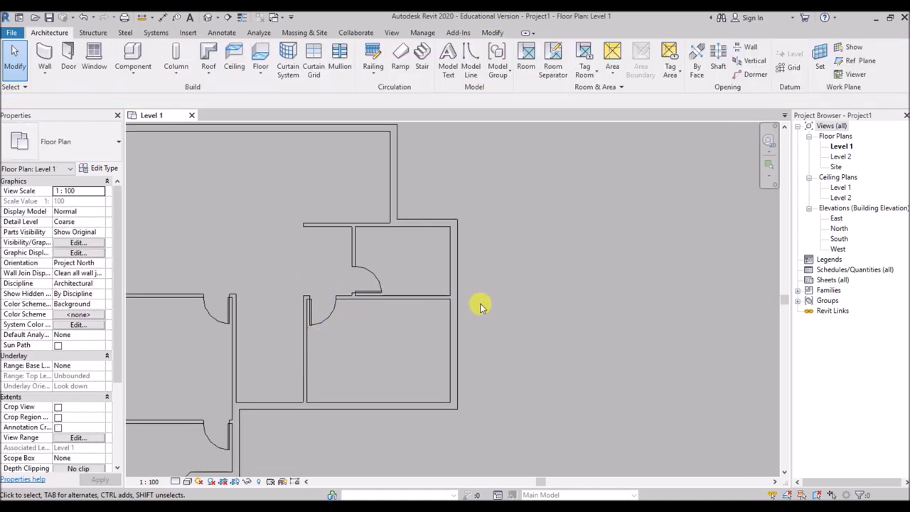
# Nudge the small right room's left partition together with its door slightly to the left.
pyautogui.scroll(-2, 480, 306)
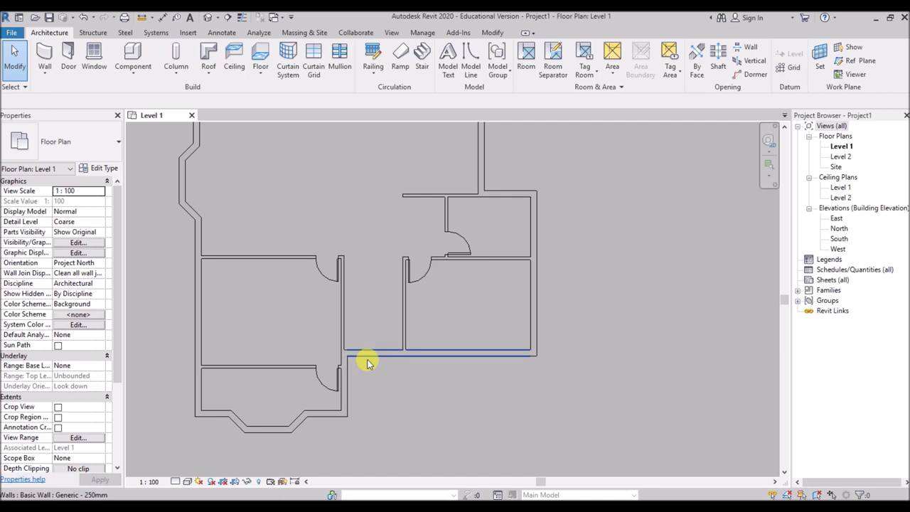
pyautogui.scroll(2, 363, 361)
pyautogui.moveTo(432, 142); pyautogui.dragTo(506, 268)
pyautogui.press('Left')
pyautogui.press('Left')
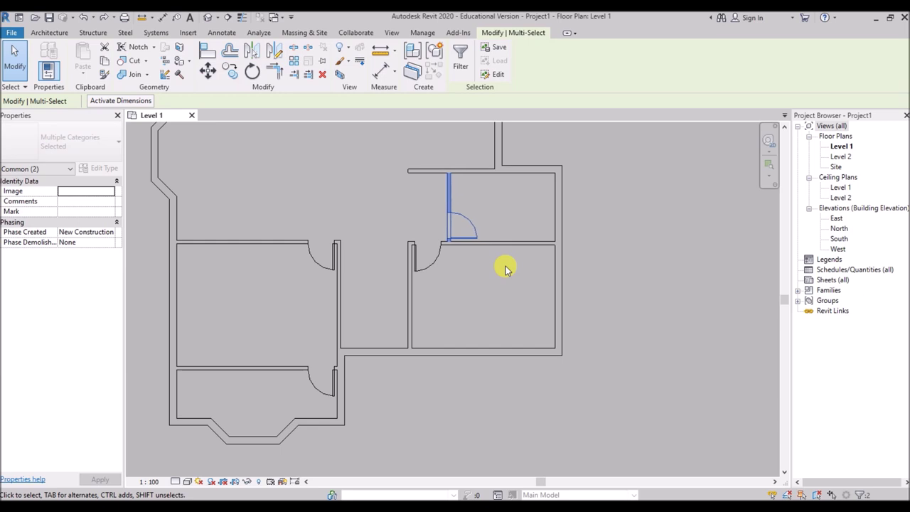
pyautogui.press('Escape')
# Restart the Door command and open the Load Family dialog for a further door family.
pyautogui.scroll(-4, 422, 244)
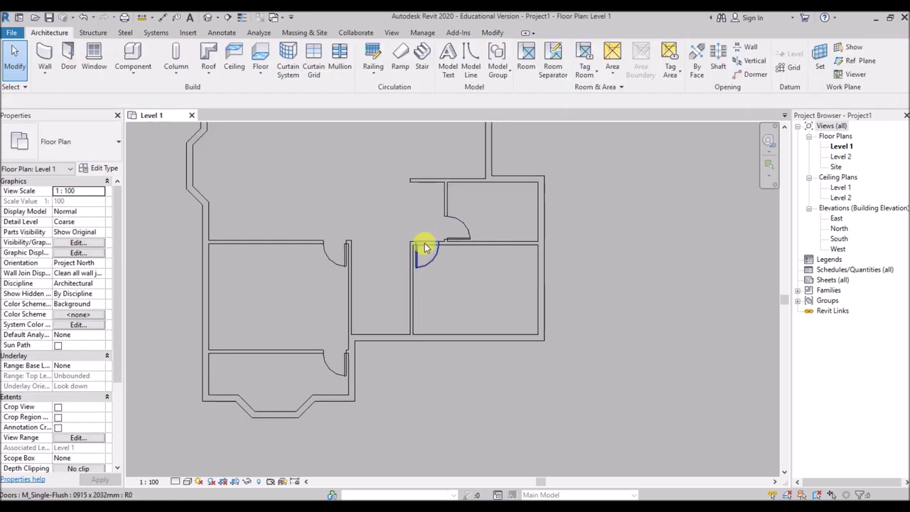
pyautogui.scroll(3, 376, 237)
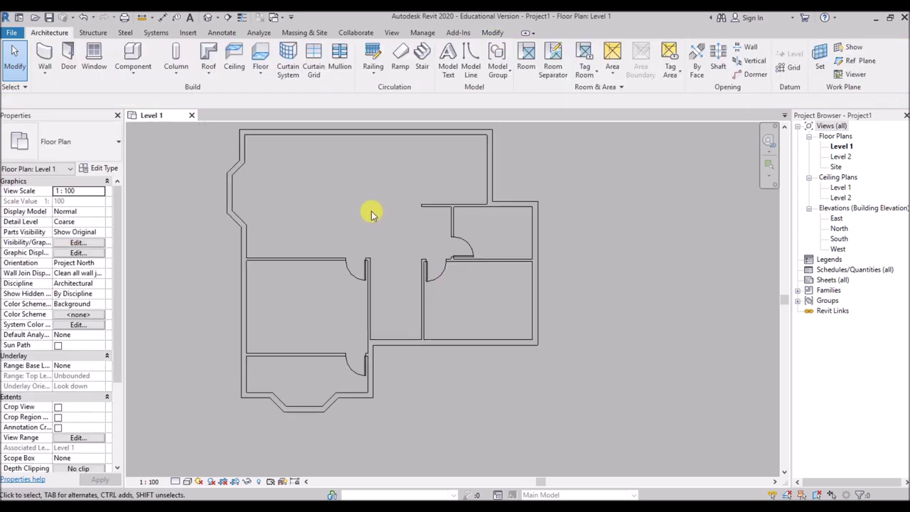
pyautogui.moveTo(372, 212); pyautogui.dragTo(376, 239, button='middle')
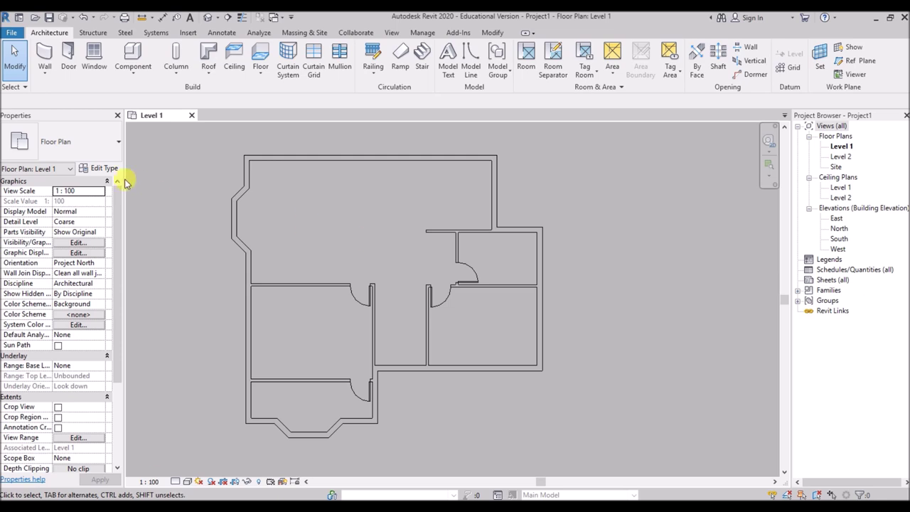
pyautogui.click(68, 56)
pyautogui.click(103, 144)
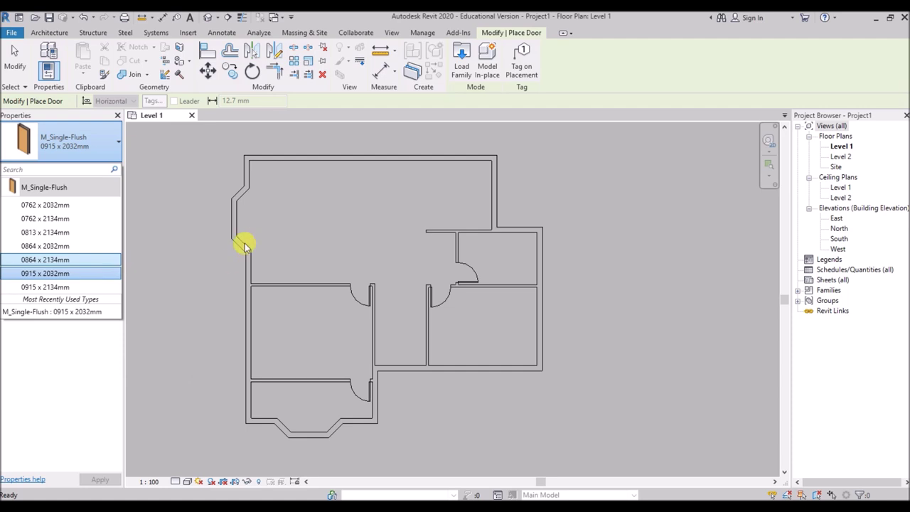
pyautogui.click(460, 63)
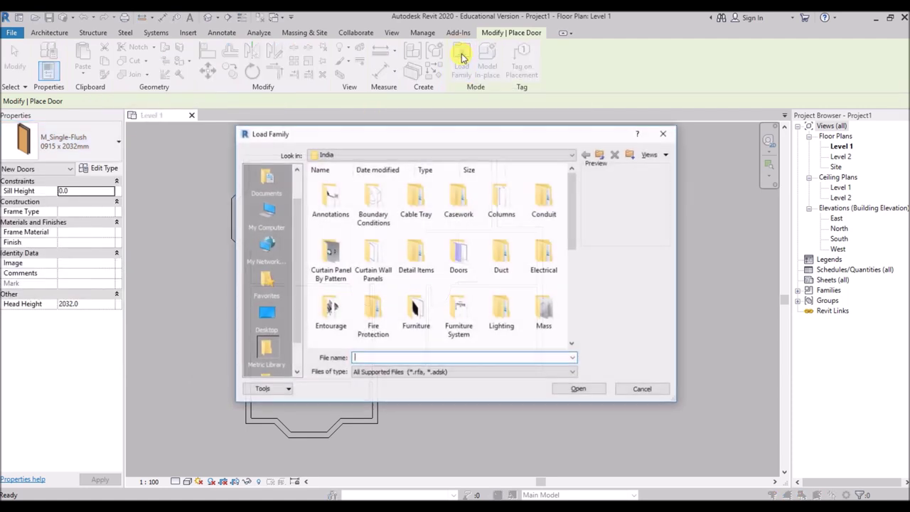
# Browse from the C: drive through ProgramData, Autodesk, RVT 2020, Libraries, US Metric and Doors to the Residential folder.
pyautogui.click(599, 155)
pyautogui.click(599, 156)
pyautogui.click(599, 156)
pyautogui.click(599, 156)
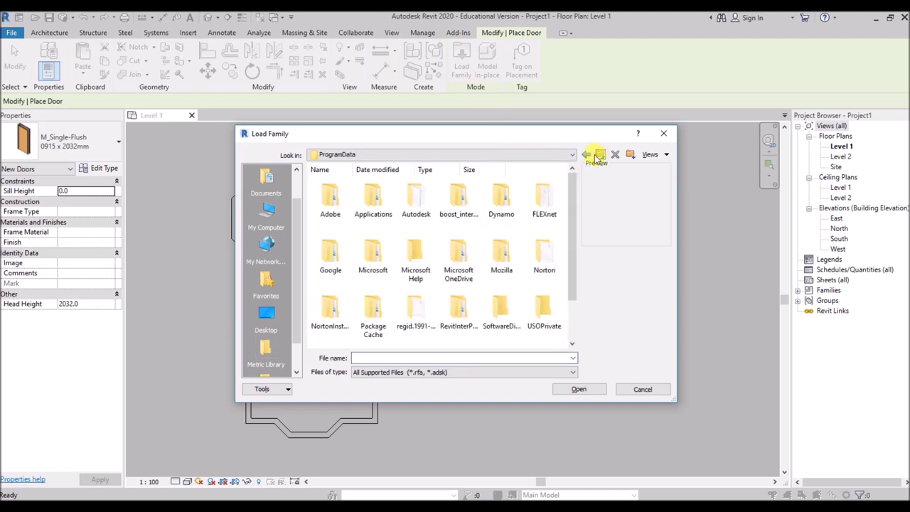
pyautogui.click(601, 156)
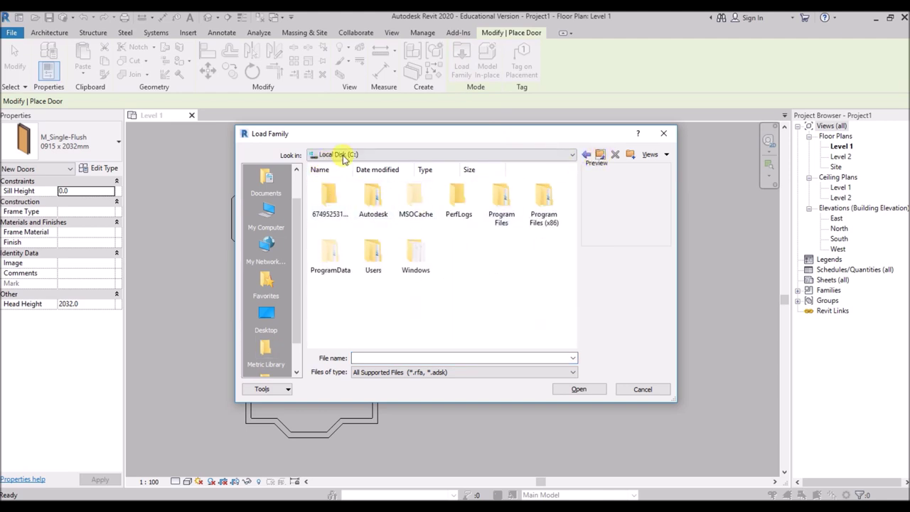
pyautogui.doubleClick(332, 260)
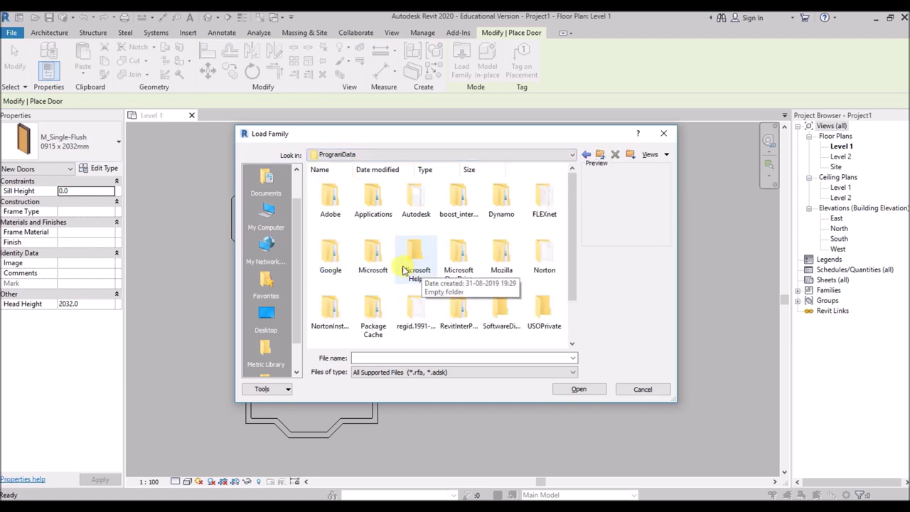
pyautogui.doubleClick(419, 203)
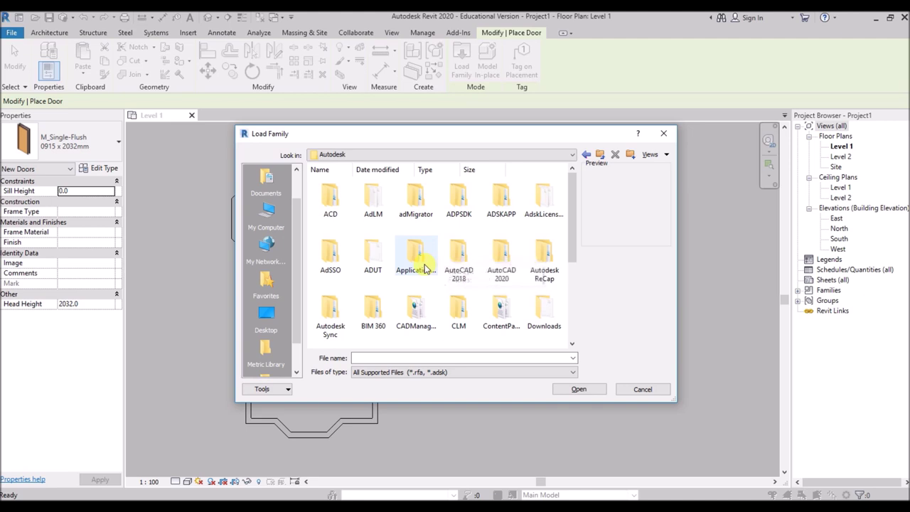
pyautogui.scroll(-3, 327, 313)
pyautogui.doubleClick(326, 325)
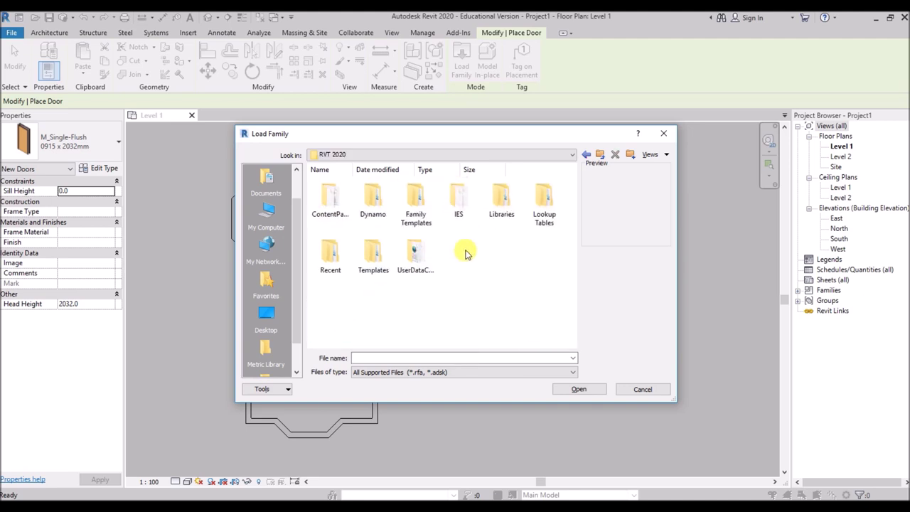
pyautogui.doubleClick(501, 205)
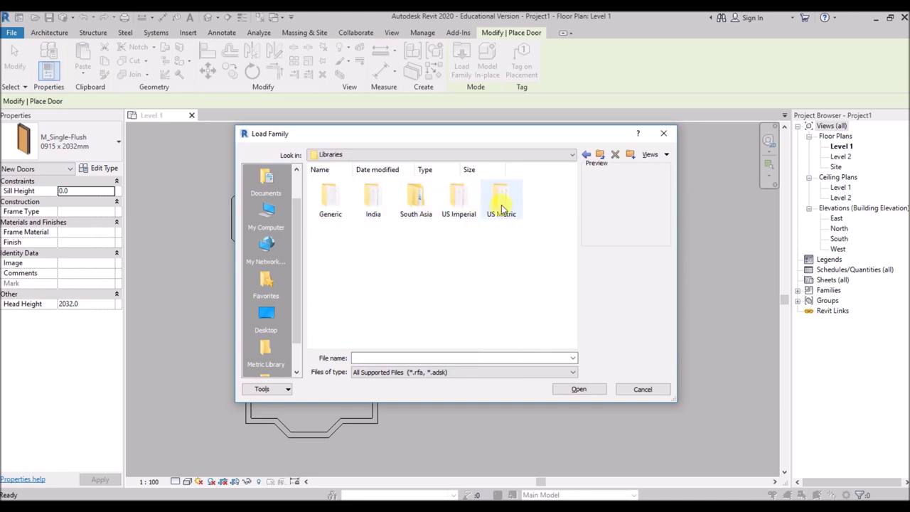
pyautogui.doubleClick(502, 203)
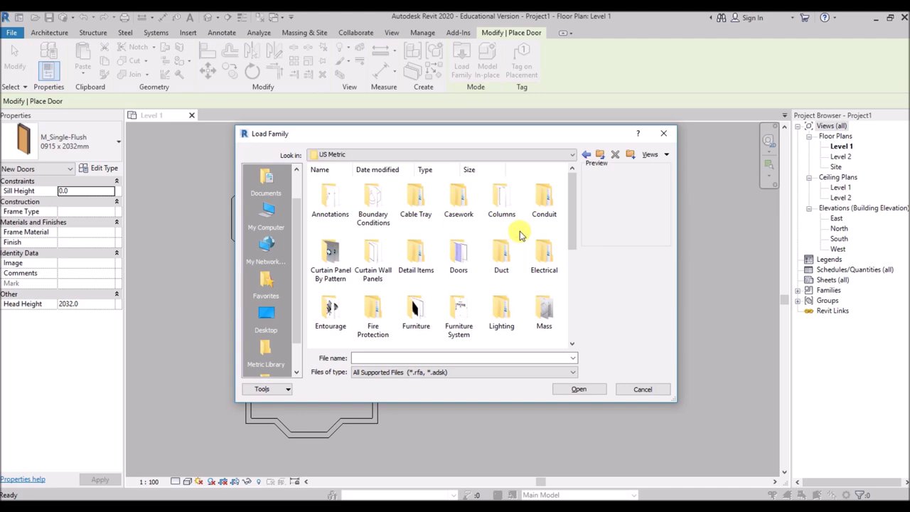
pyautogui.doubleClick(459, 253)
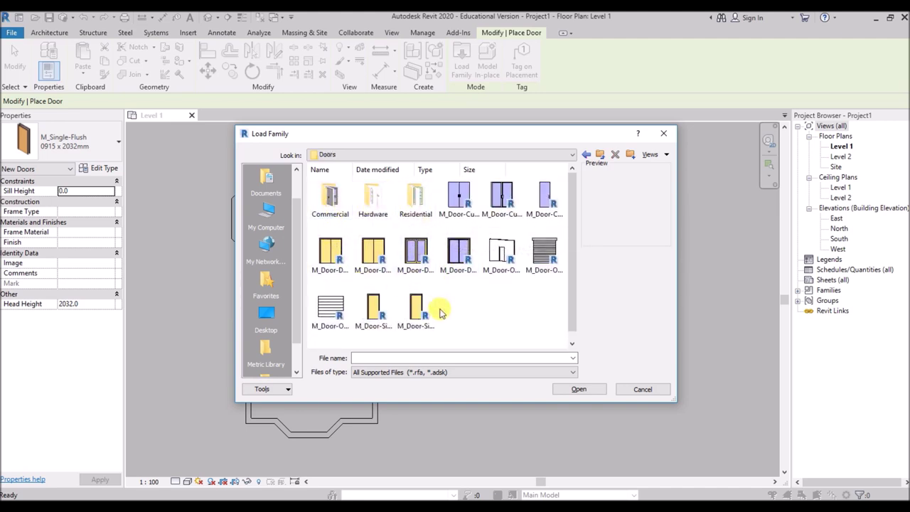
pyautogui.doubleClick(413, 203)
# Load the M_Door-Interior-Double-Full Glass-Wood family with its 1800 x 2100mm type.
pyautogui.click(330, 203)
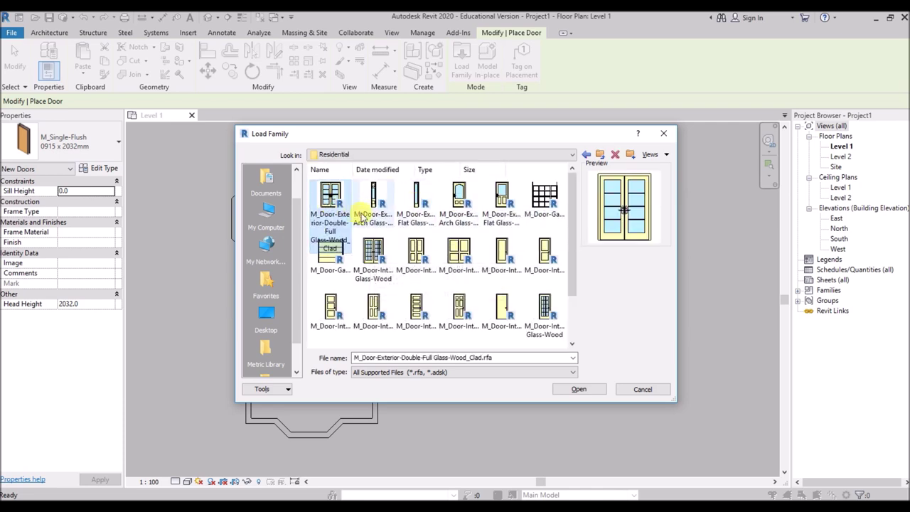
pyautogui.click(374, 253)
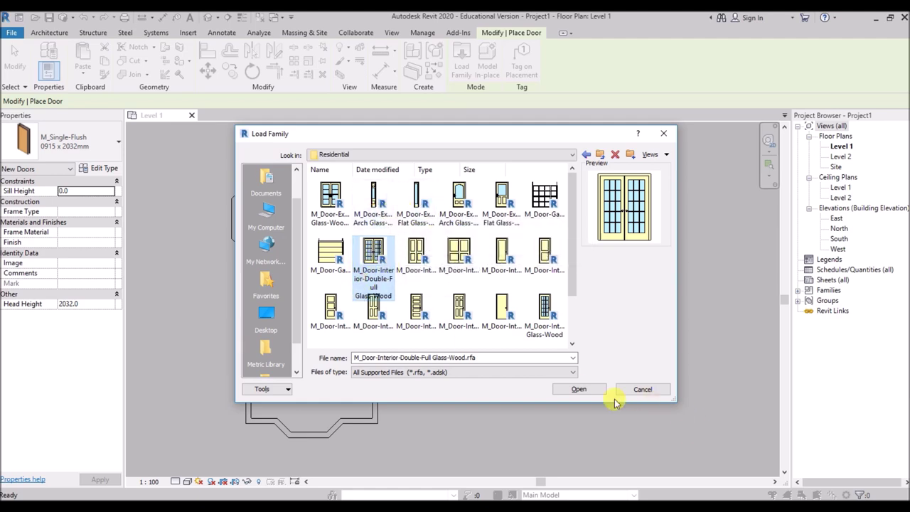
pyautogui.click(579, 389)
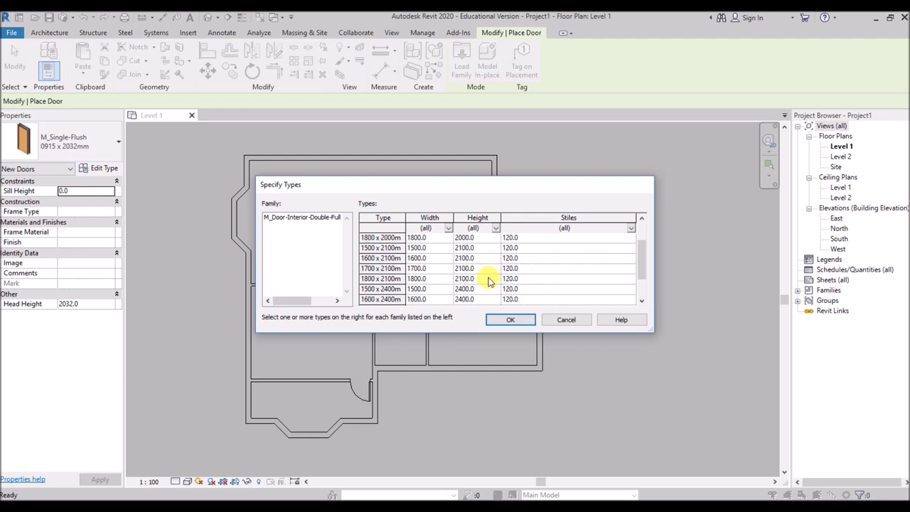
pyautogui.click(418, 279)
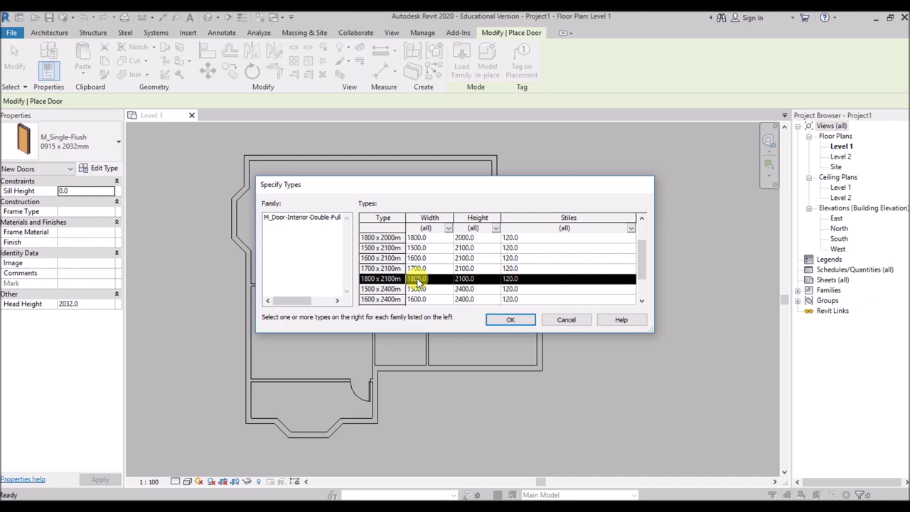
pyautogui.click(519, 321)
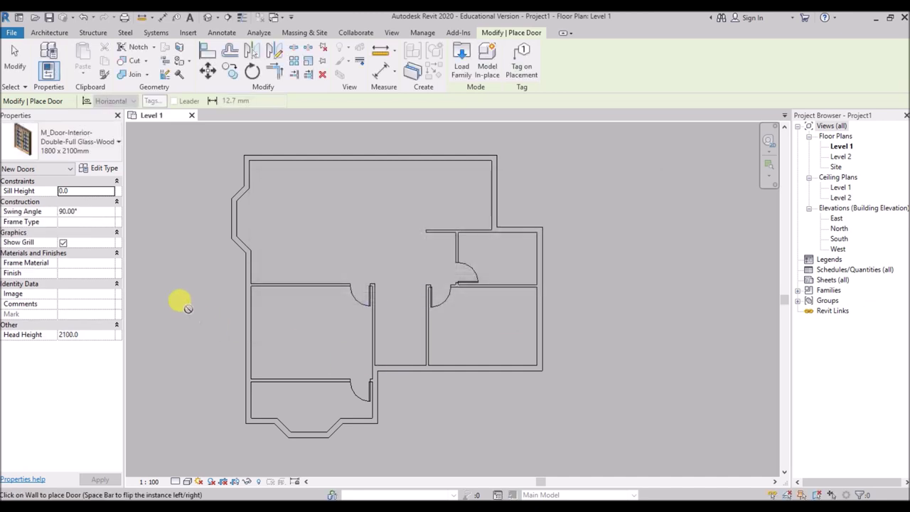
# Place the 1800 x 2100mm double glass door in the exterior wall at the hallway's lower end, swinging into the hallway.
pyautogui.click(110, 148)
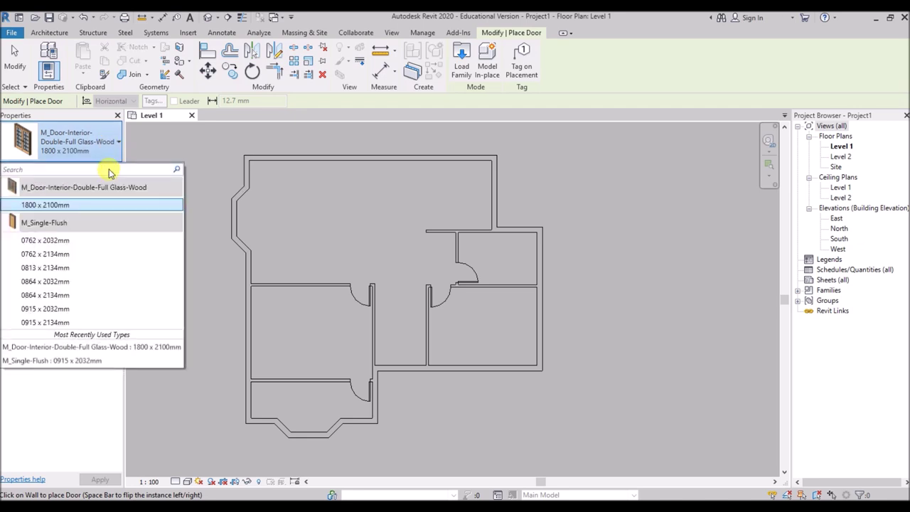
pyautogui.click(95, 204)
pyautogui.scroll(2, 396, 363)
pyautogui.scroll(3, 396, 363)
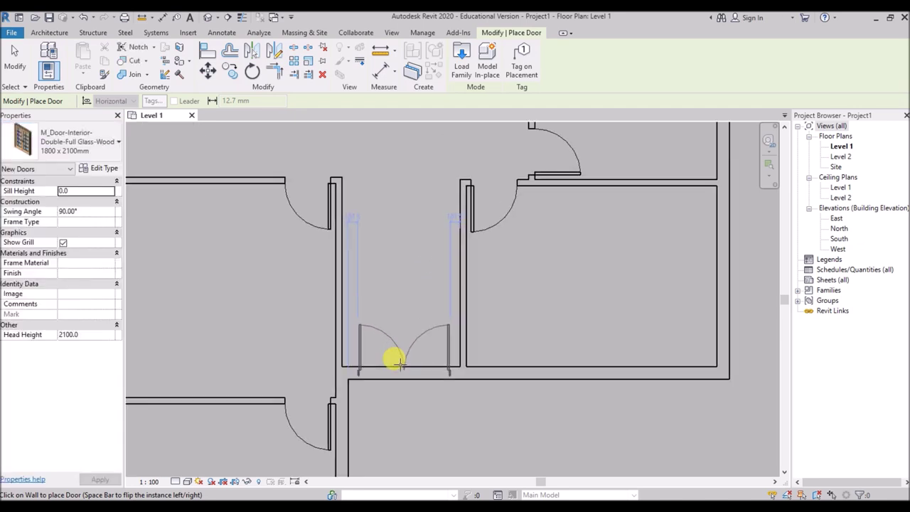
pyautogui.scroll(1, 400, 366)
pyautogui.scroll(2, 403, 362)
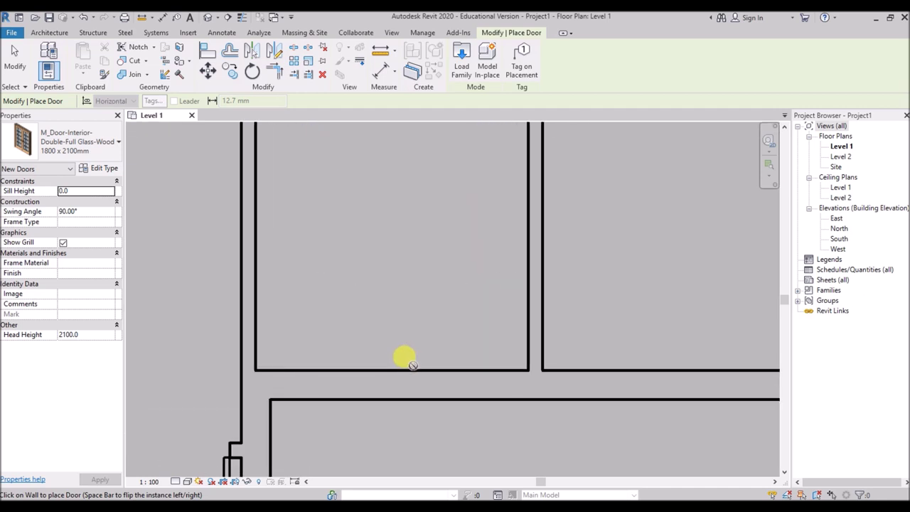
pyautogui.scroll(-1, 387, 363)
pyautogui.scroll(-2, 314, 345)
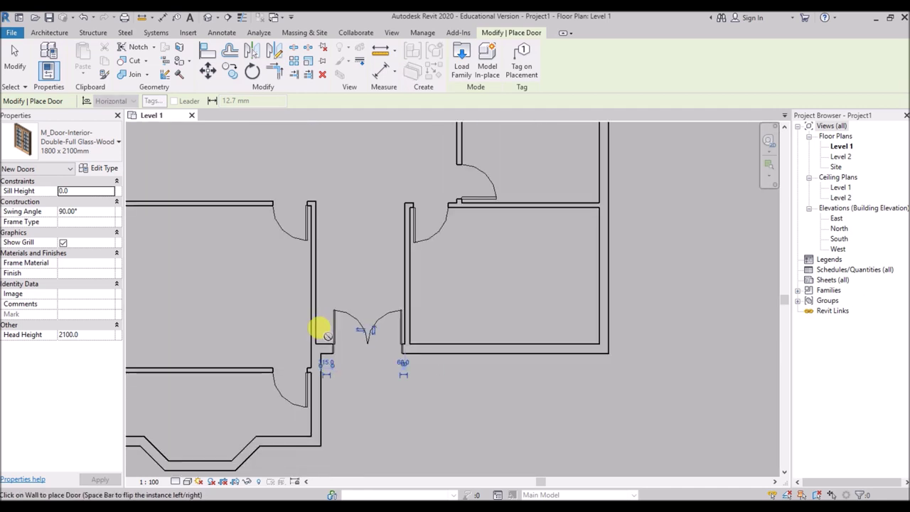
# Nudge the double glass entrance door left along its wall until it sits 240 mm from the hallway's right-hand partition.
pyautogui.press('Escape')
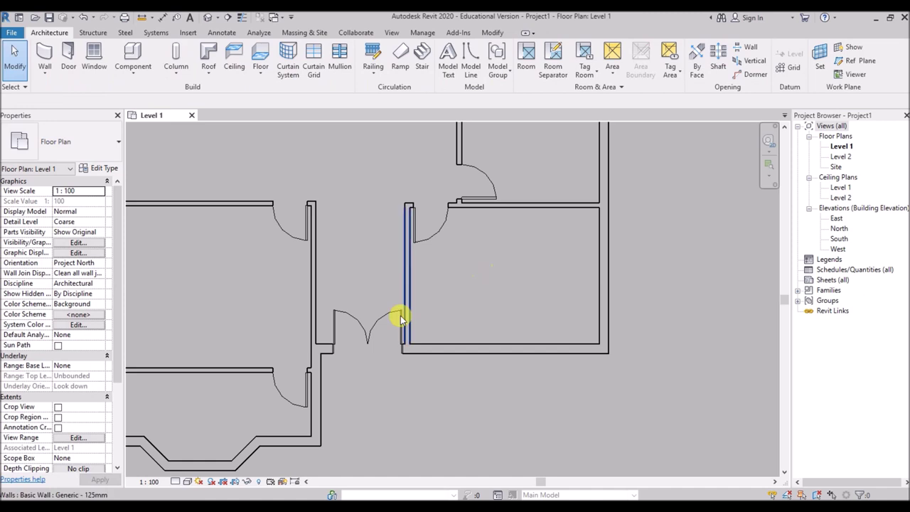
pyautogui.click(367, 333)
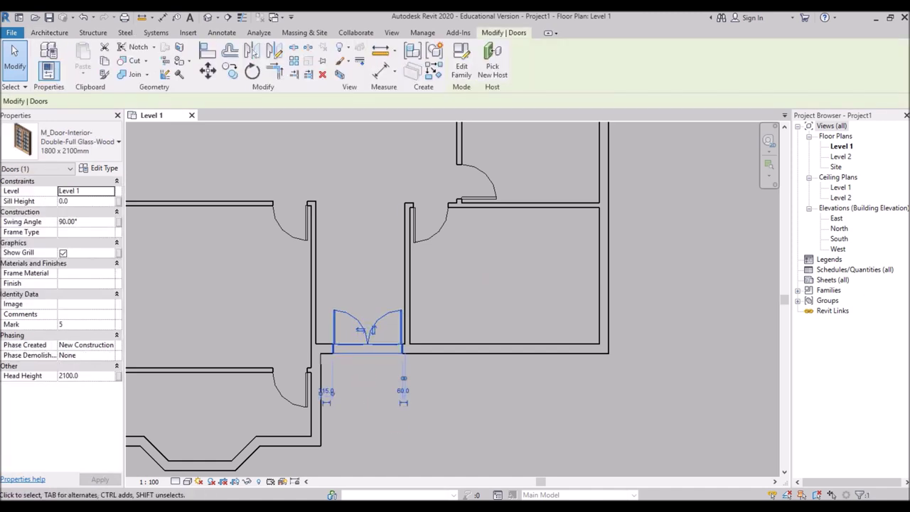
pyautogui.press('Left')
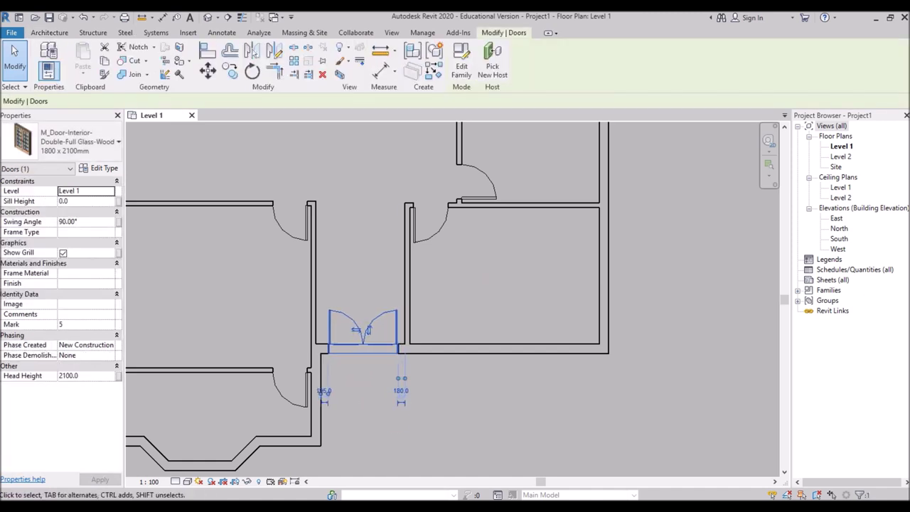
pyautogui.press('Left')
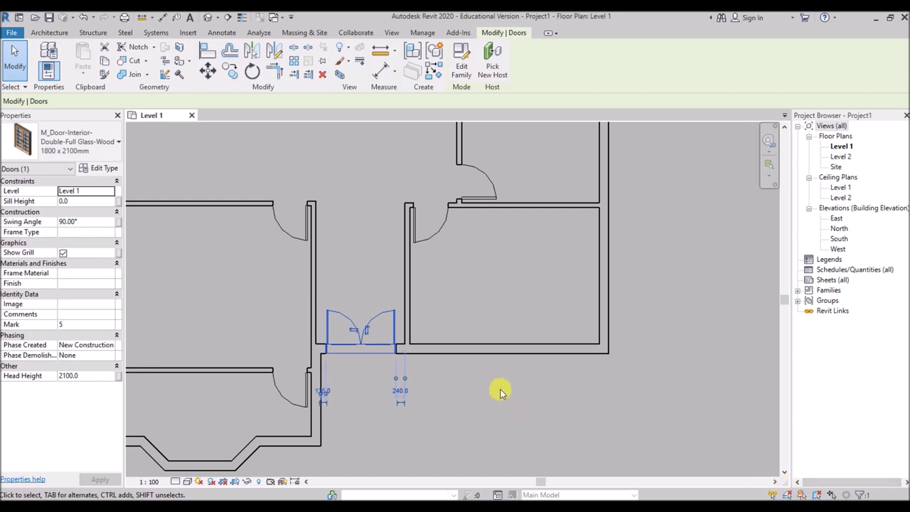
pyautogui.click(499, 392)
pyautogui.scroll(-4, 505, 394)
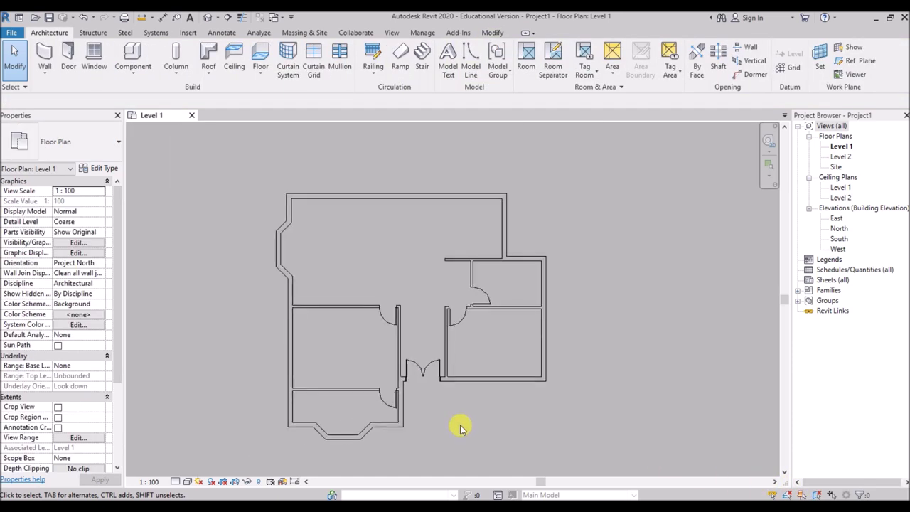
pyautogui.scroll(1, 430, 409)
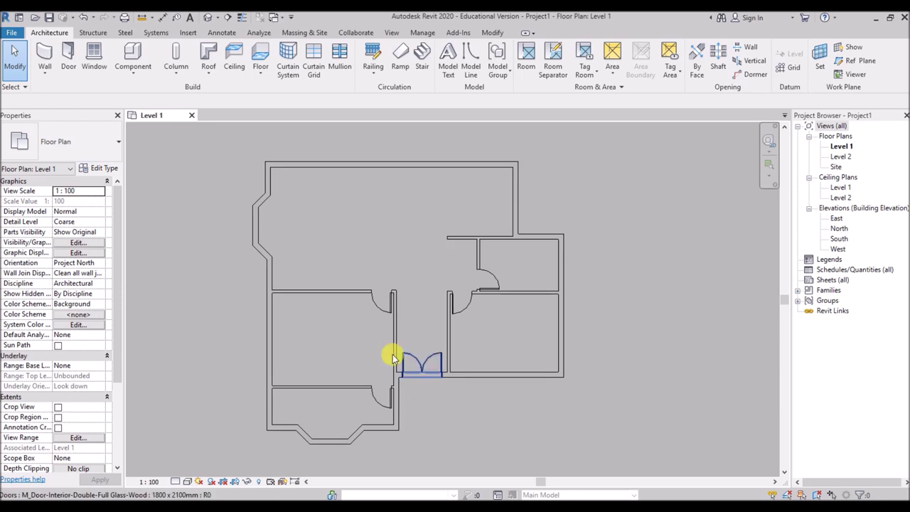
# Open the default 3D view of the house and set its visual style to Realistic.
pyautogui.click(208, 19)
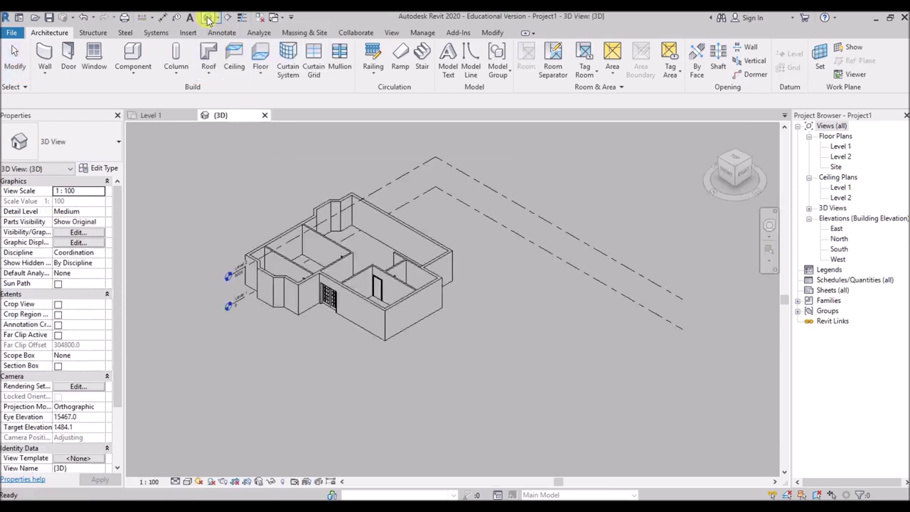
pyautogui.scroll(1, 264, 214)
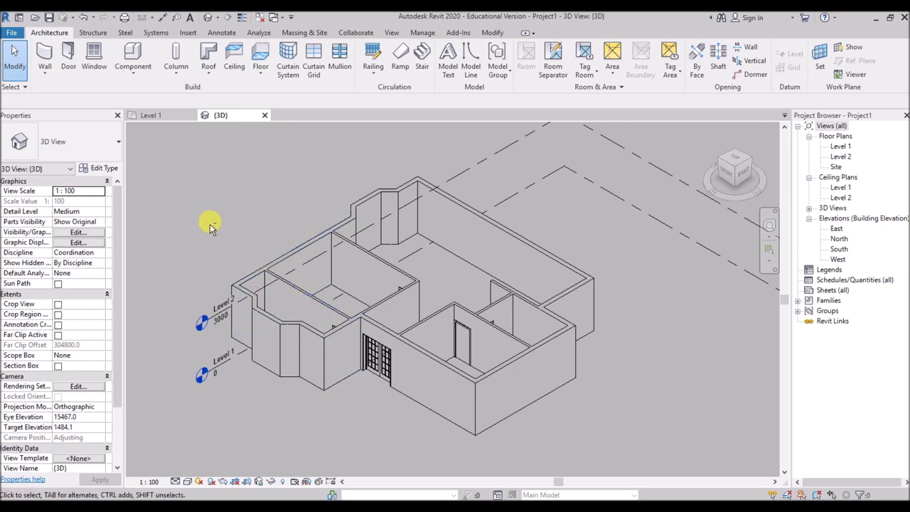
pyautogui.keyDown('shift'); pyautogui.moveTo(211, 226); pyautogui.dragTo(230, 229, button='middle'); pyautogui.keyUp('shift')
pyautogui.scroll(1, 309, 437)
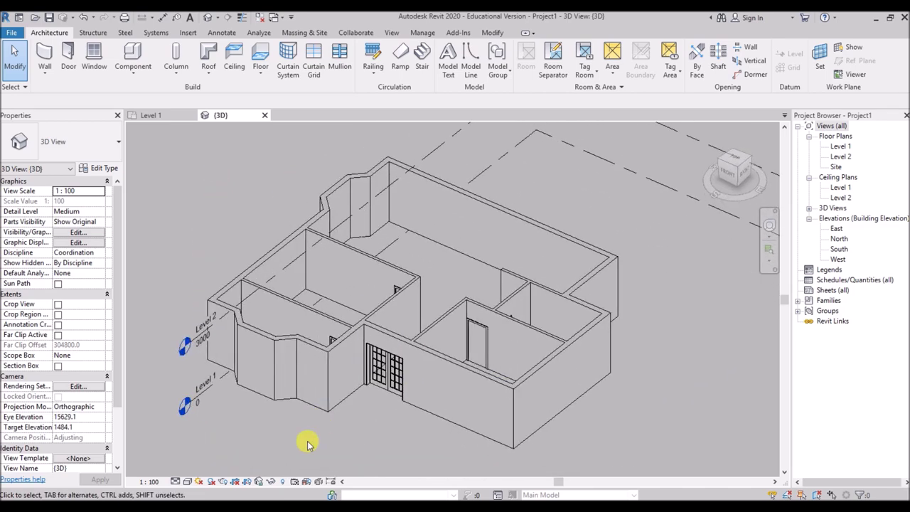
pyautogui.click(187, 481)
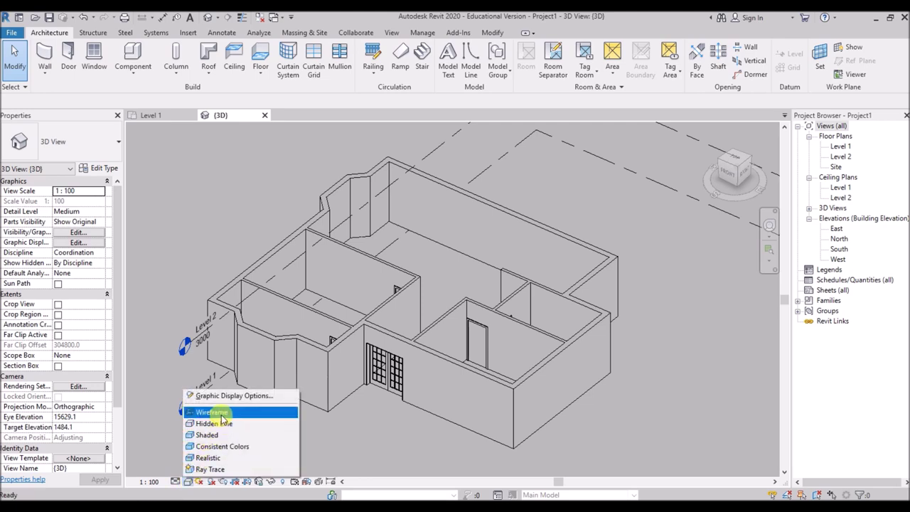
pyautogui.click(213, 458)
pyautogui.moveTo(364, 408)
pyautogui.keyDown('shift'); pyautogui.mouseDown(button='middle')
pyautogui.moveTo(382, 310)
pyautogui.moveTo(378, 416)
pyautogui.mouseUp(button='middle'); pyautogui.keyUp('shift')
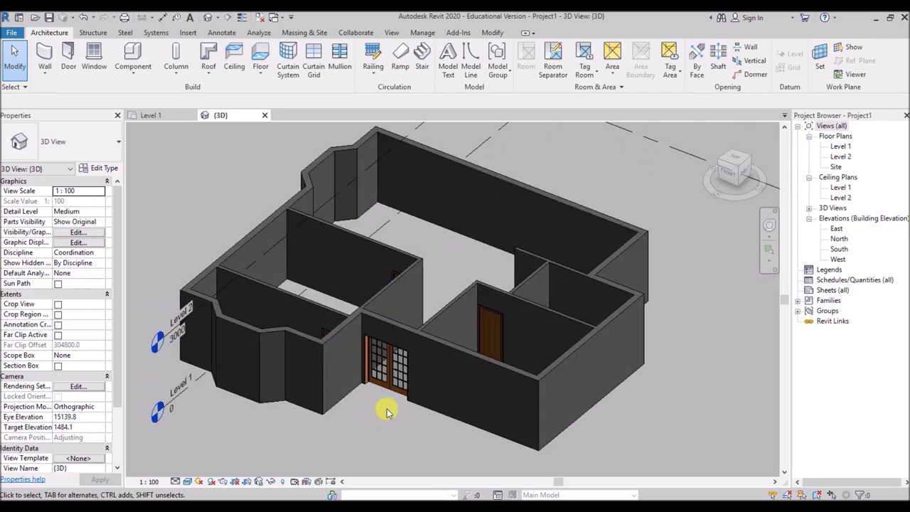
# Examine the double glass entrance door and the room doors in the 3D model from close up and several angles.
pyautogui.scroll(3, 386, 412)
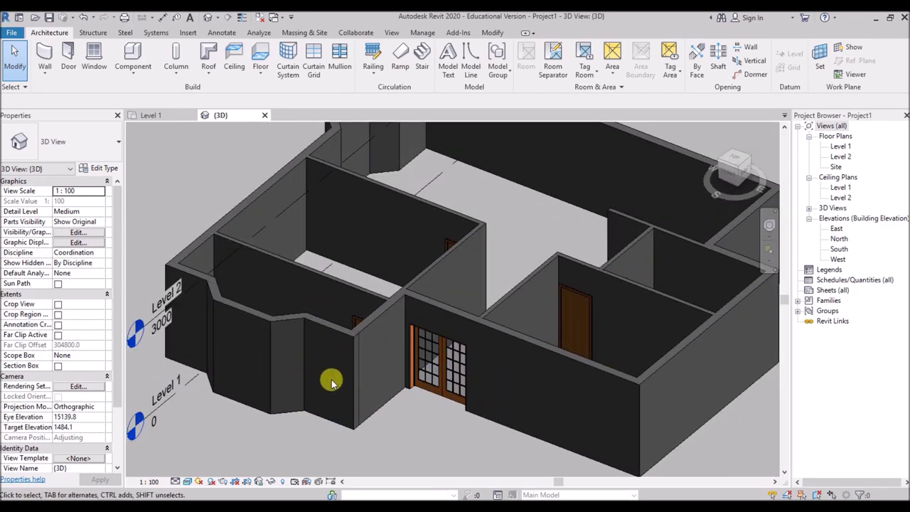
pyautogui.scroll(-2, 327, 376)
pyautogui.keyDown('shift'); pyautogui.moveTo(327, 376); pyautogui.dragTo(436, 386, button='middle'); pyautogui.keyUp('shift')
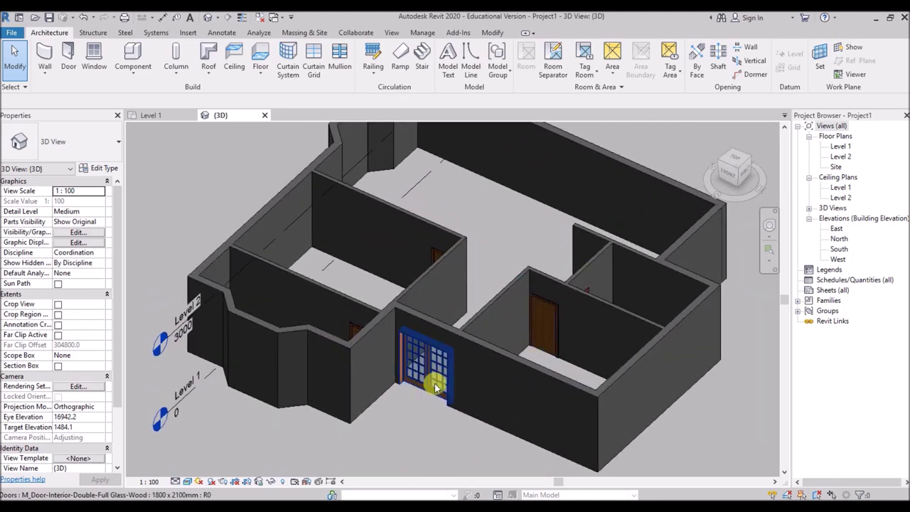
pyautogui.scroll(5, 436, 386)
pyautogui.scroll(-3, 331, 214)
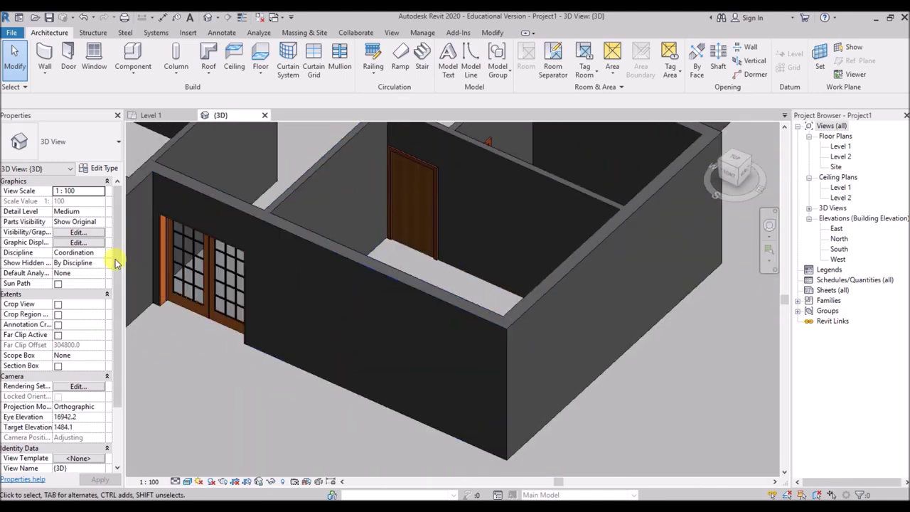
pyautogui.scroll(4, 213, 254)
pyautogui.scroll(-3, 262, 256)
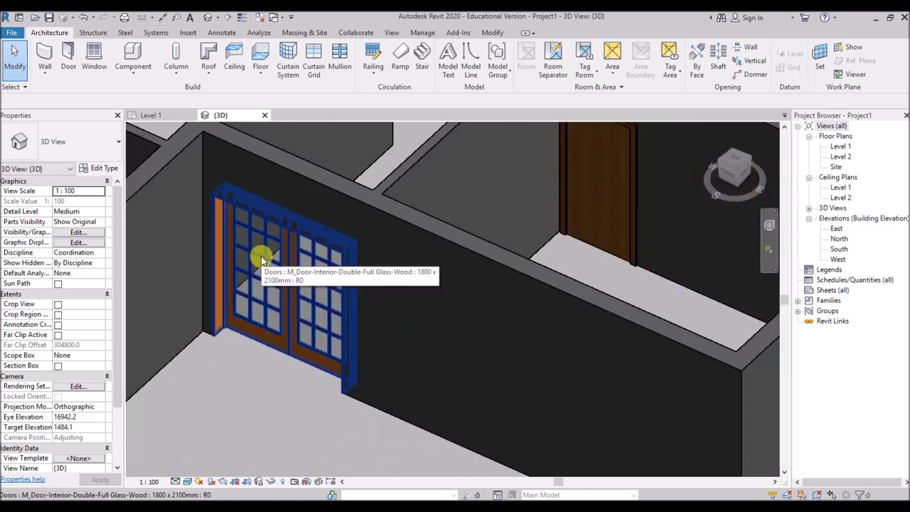
pyautogui.scroll(-4, 261, 256)
pyautogui.keyDown('shift'); pyautogui.moveTo(299, 268); pyautogui.dragTo(406, 229, button='middle'); pyautogui.keyUp('shift')
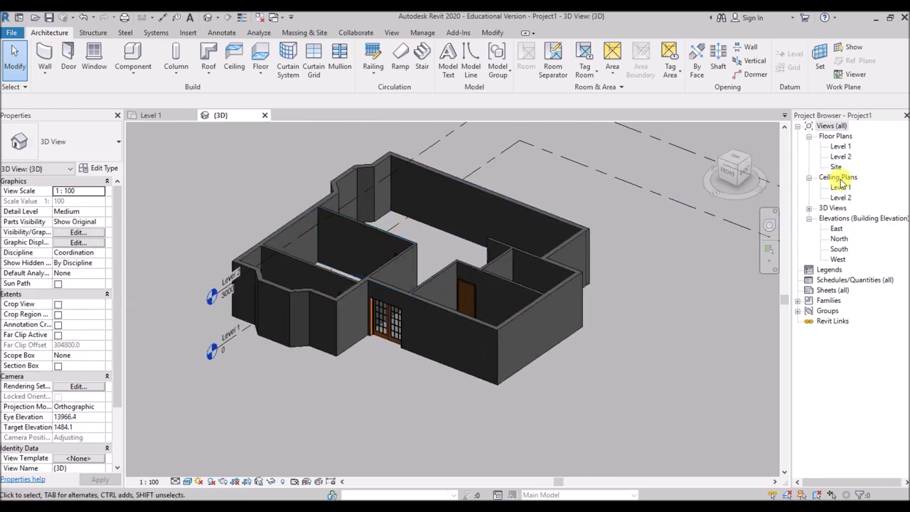
# Return to the Level 1 floor plan, start the Window command and review the window types available in the project.
pyautogui.click(840, 148)
pyautogui.doubleClick(840, 147)
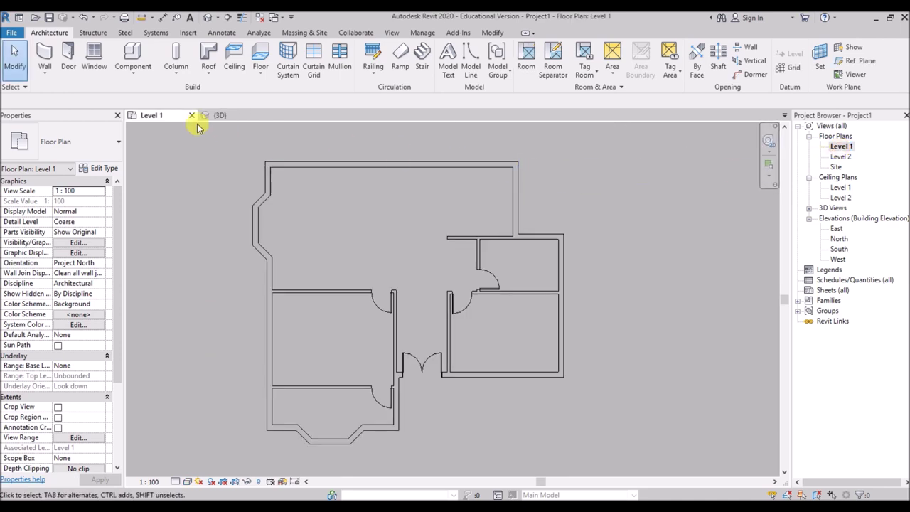
pyautogui.click(94, 54)
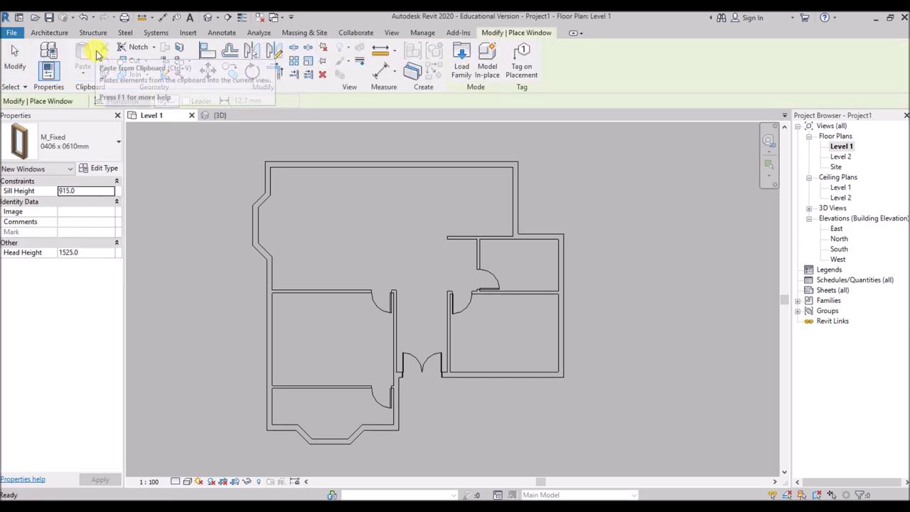
pyautogui.click(110, 146)
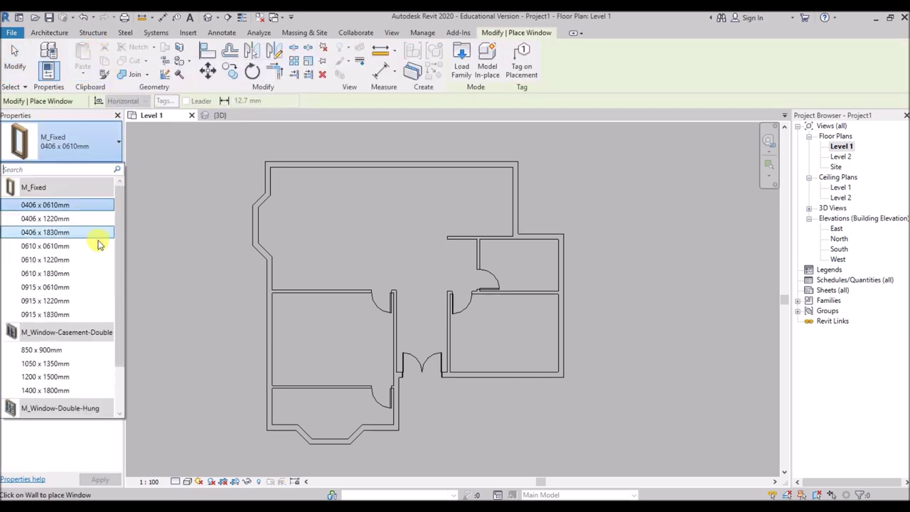
pyautogui.scroll(-3, 98, 245)
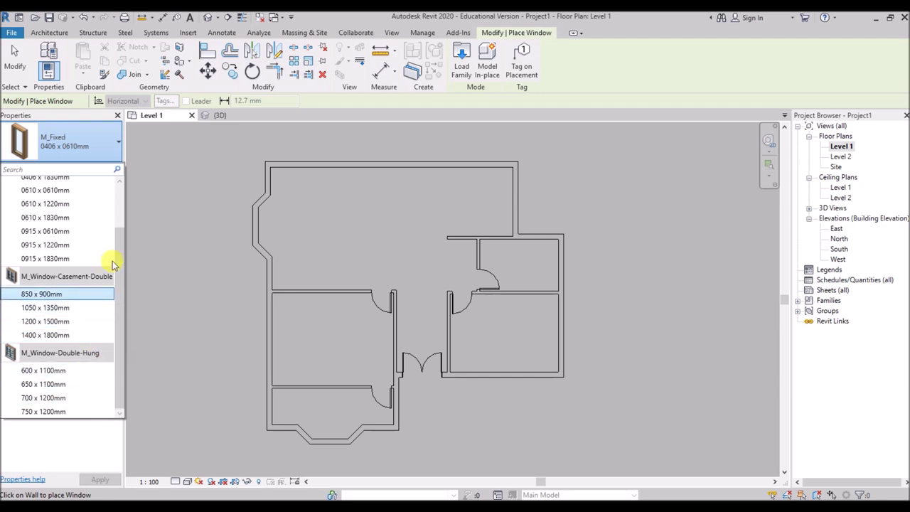
# Open the Load Family dialog and go up from Residential to US Metric, then into the Windows folder.
pyautogui.click(461, 63)
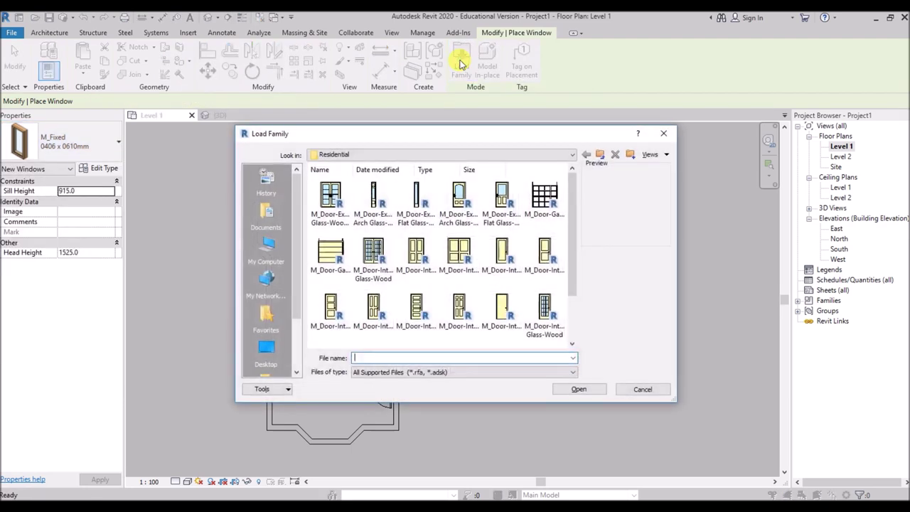
pyautogui.click(600, 154)
pyautogui.click(601, 155)
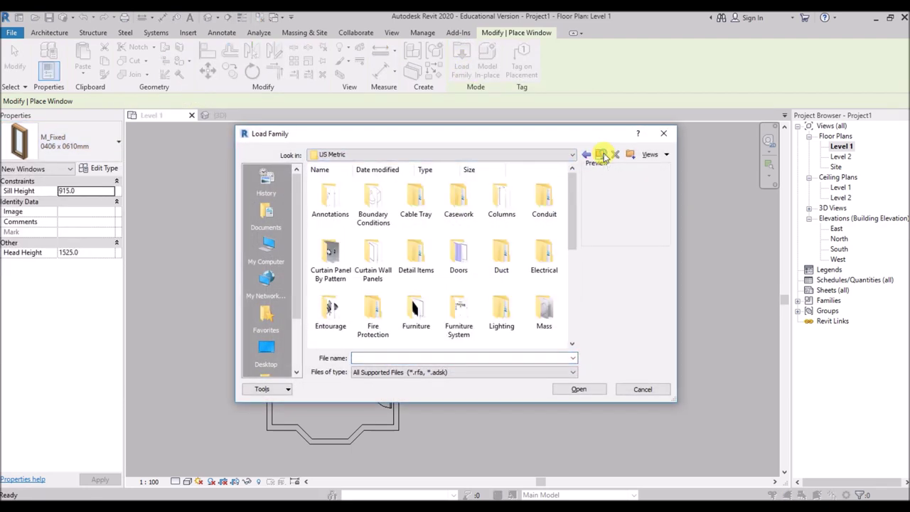
pyautogui.scroll(-5, 478, 279)
pyautogui.doubleClick(458, 310)
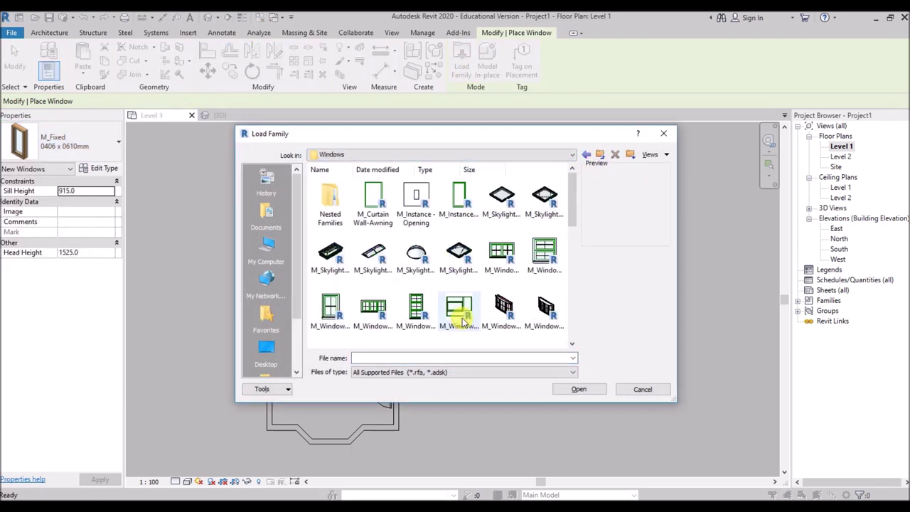
# Select the M_Window-Sliding-Four, M_Window-Single-Hung and M_Window-Sliding-Double families together and open them for loading.
pyautogui.scroll(-2, 495, 290)
pyautogui.scroll(-2, 505, 280)
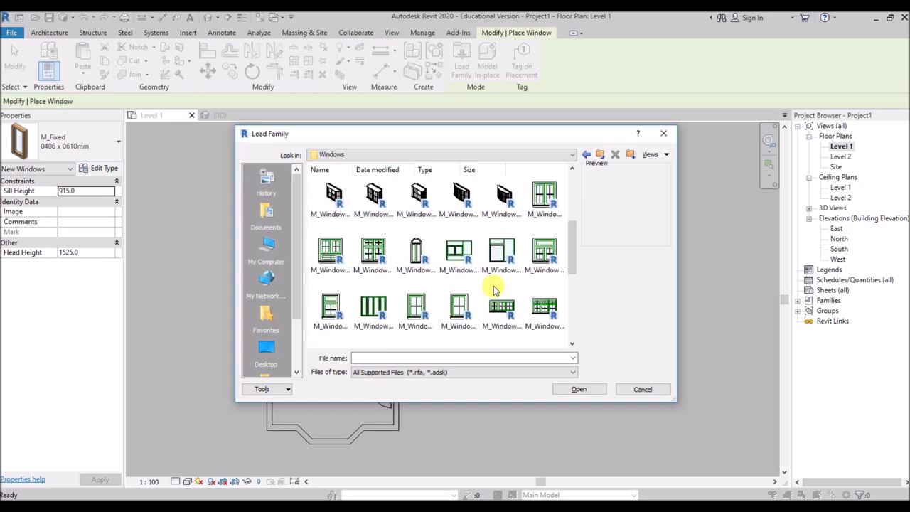
pyautogui.scroll(-2, 511, 272)
pyautogui.scroll(-3, 501, 284)
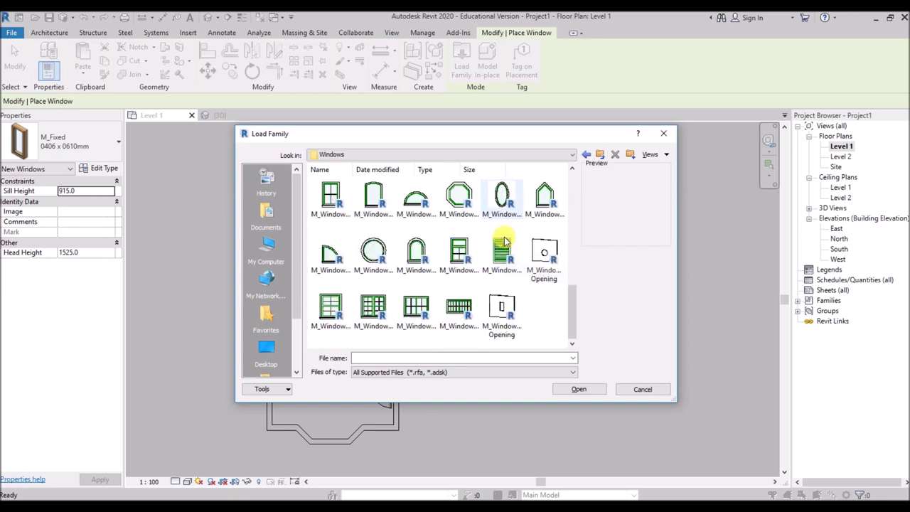
pyautogui.click(461, 312)
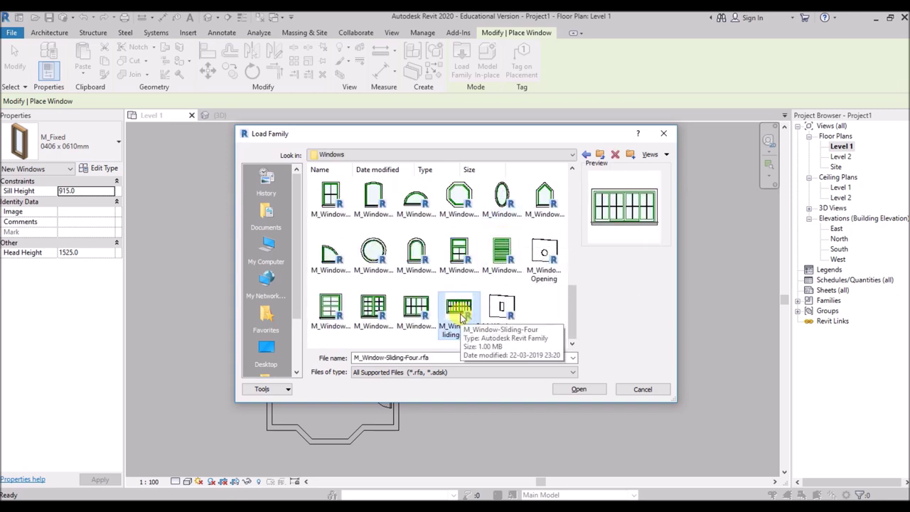
pyautogui.click(332, 311)
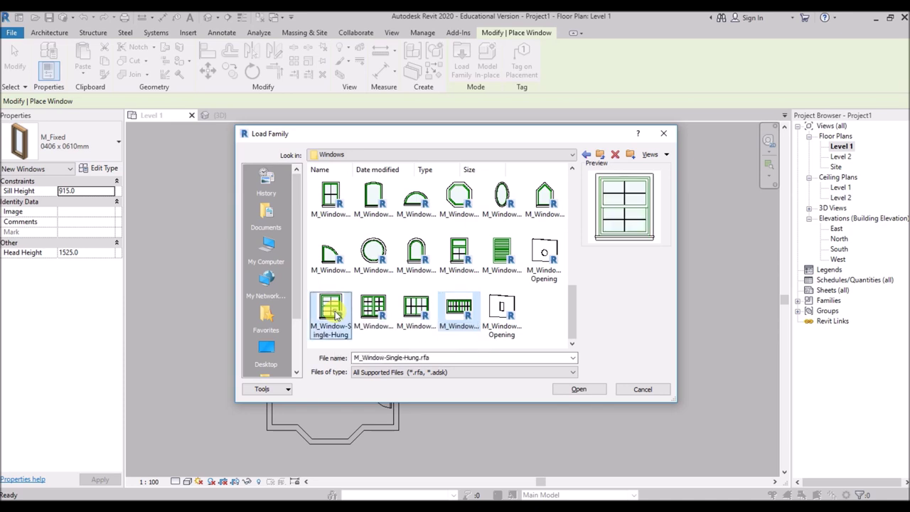
pyautogui.keyDown('ctrl'); pyautogui.click(416, 314); pyautogui.keyUp('ctrl')
pyautogui.click(579, 388)
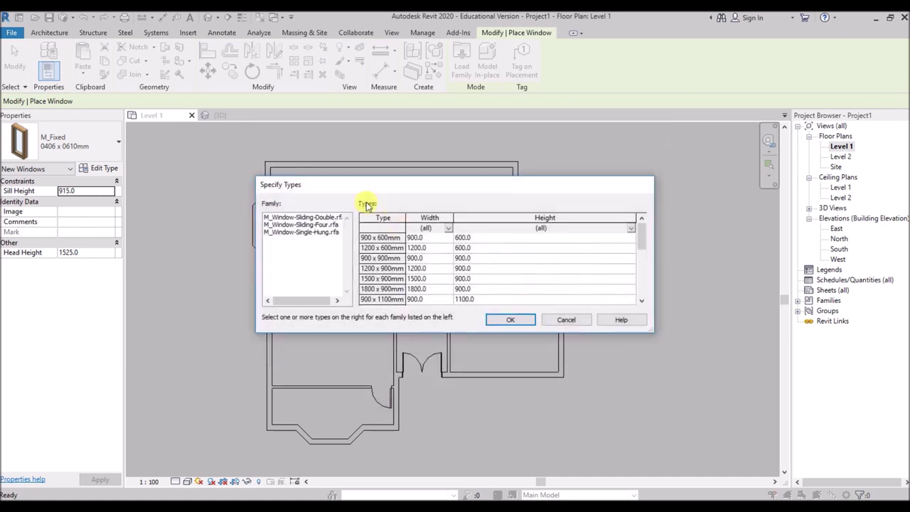
# Choose the 1500 x 1200mm and 1800 x 1200mm types for the M_Window-Sliding-Double family.
pyautogui.scroll(-3, 467, 268)
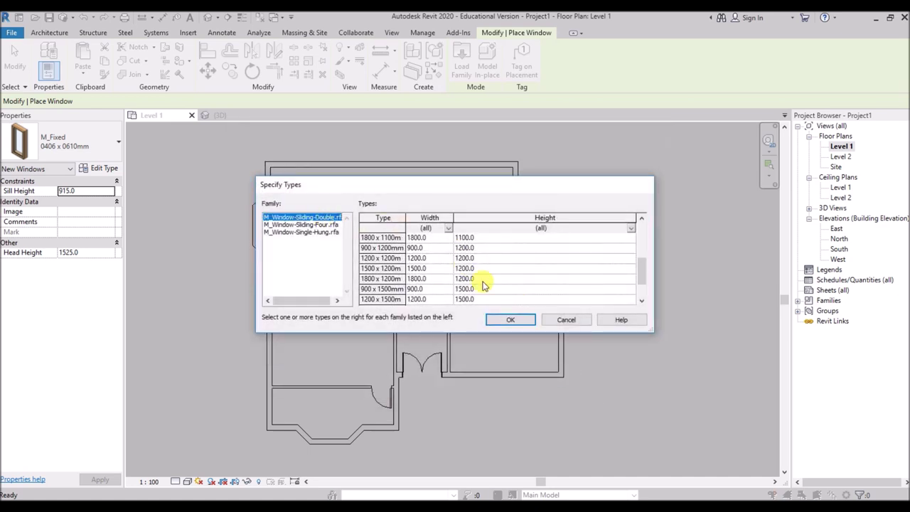
pyautogui.scroll(2, 483, 284)
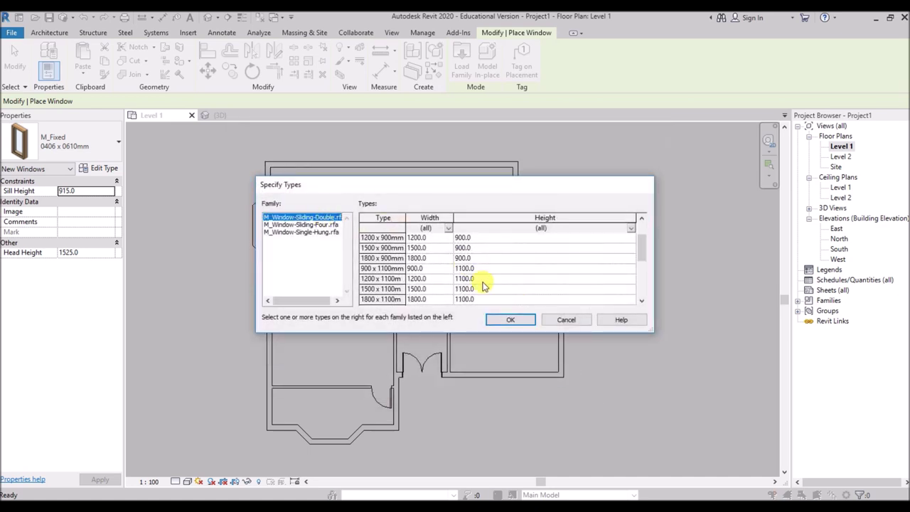
pyautogui.scroll(-2, 483, 285)
pyautogui.click(469, 267)
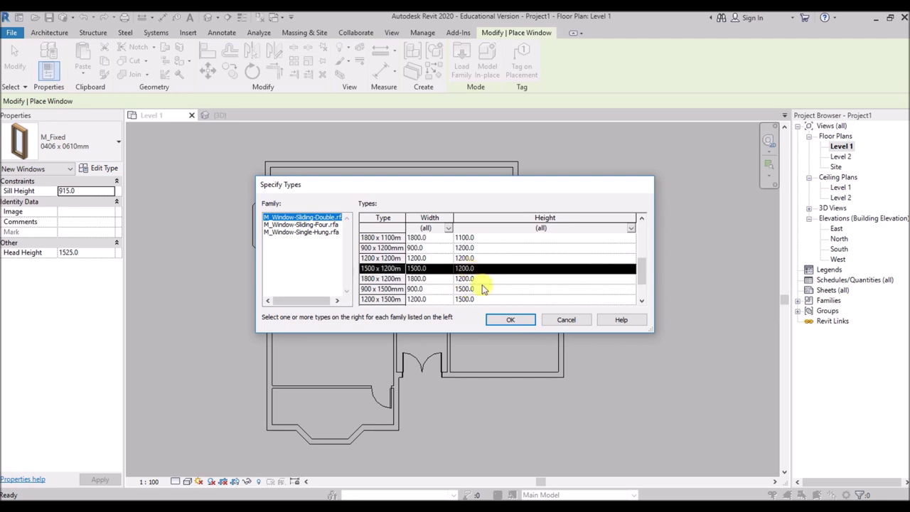
pyautogui.keyDown('ctrl'); pyautogui.click(469, 278); pyautogui.keyUp('ctrl')
# Choose the 500 x 900mm type for M_Window-Single-Hung and load the three window families with their types.
pyautogui.click(305, 224)
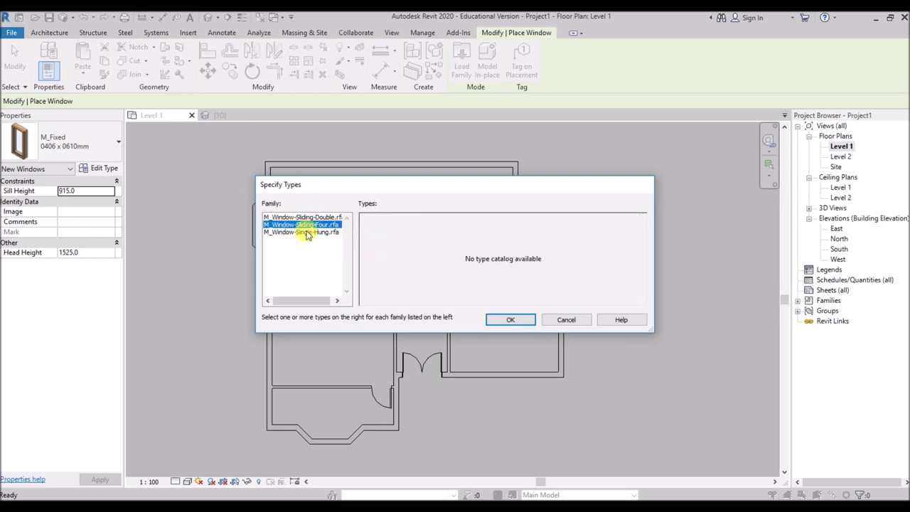
pyautogui.click(305, 232)
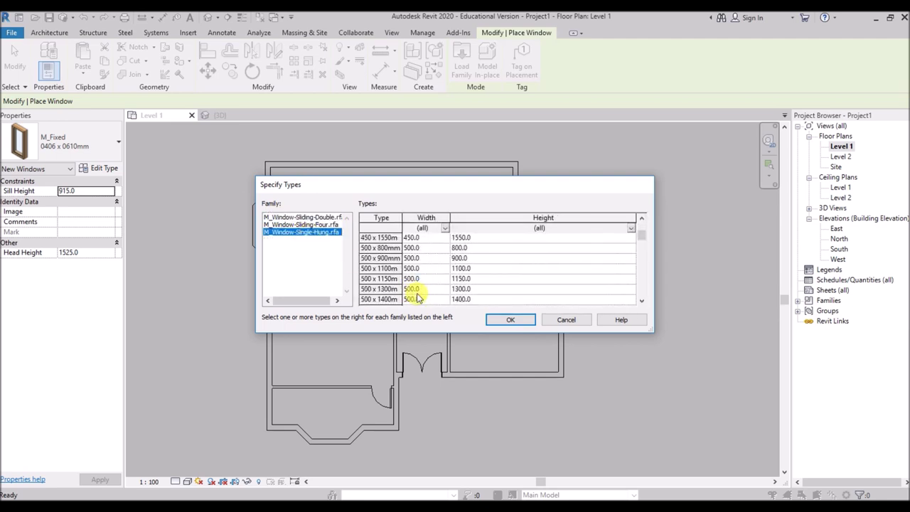
pyautogui.click(457, 258)
pyautogui.click(511, 319)
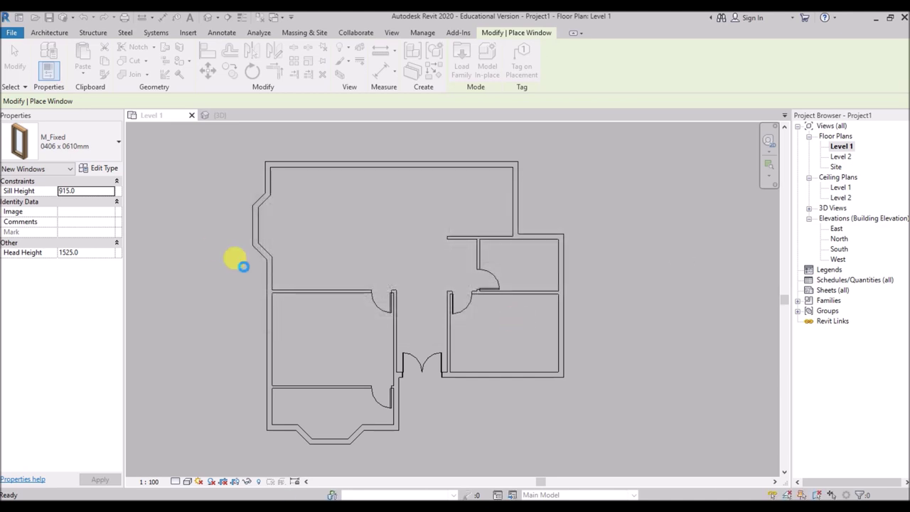
# Place an M_Window-Sliding-Four 1800 x 900mm window in the large room's north wall, about 1000 mm from the northwest inner corner.
pyautogui.click(92, 142)
pyautogui.scroll(-2, 98, 257)
pyautogui.scroll(-3, 98, 257)
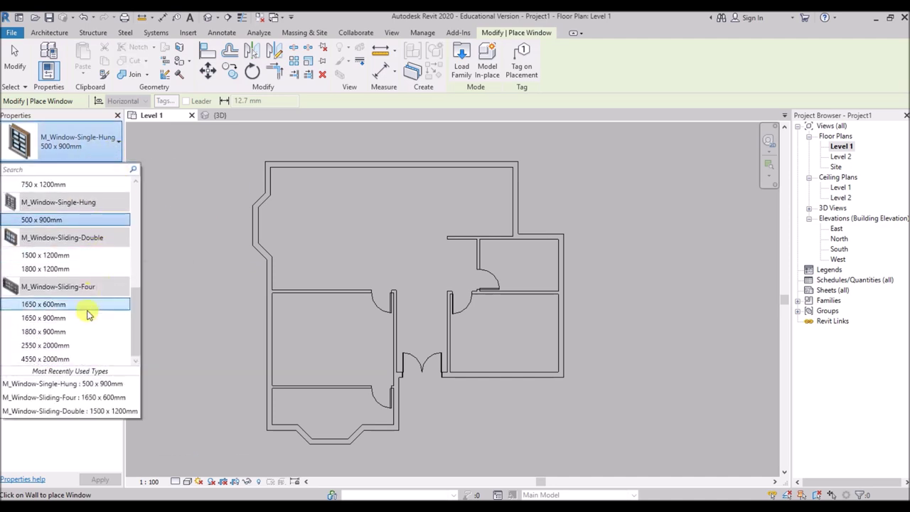
pyautogui.click(83, 332)
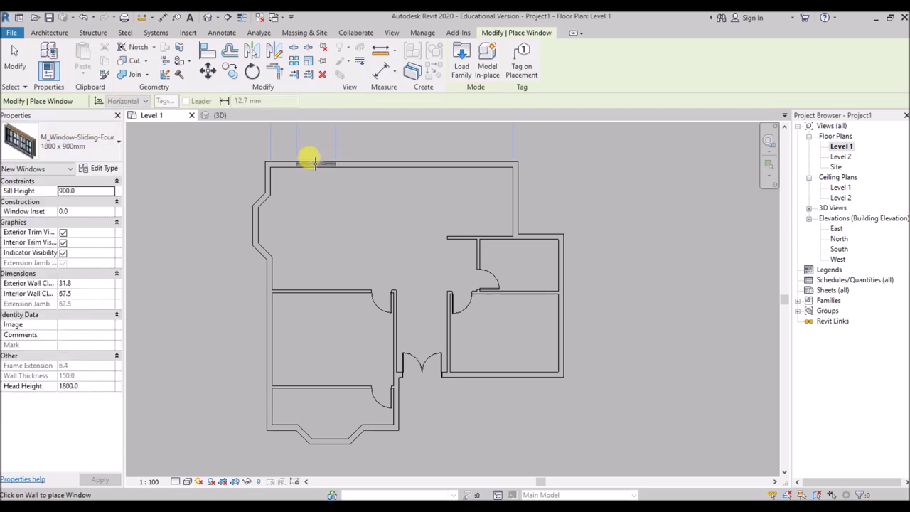
pyautogui.scroll(5, 303, 158)
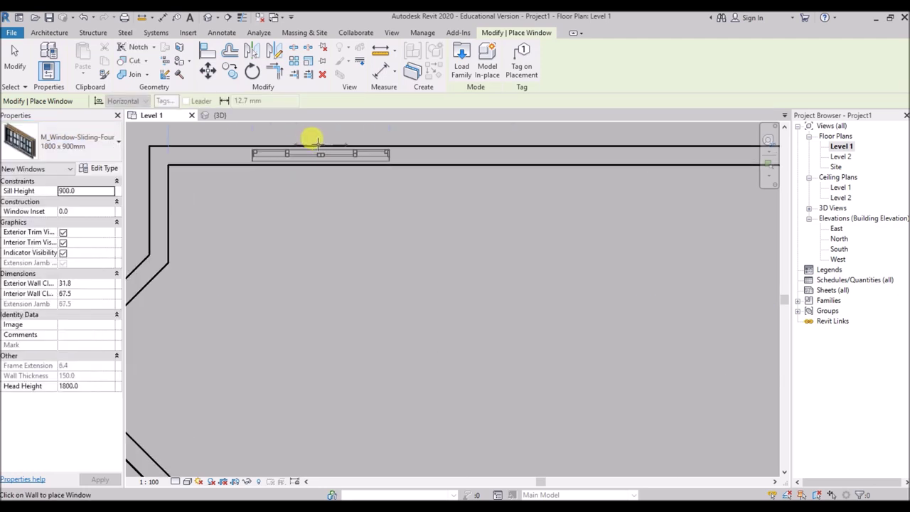
pyautogui.click(266, 186)
pyautogui.scroll(-3, 270, 231)
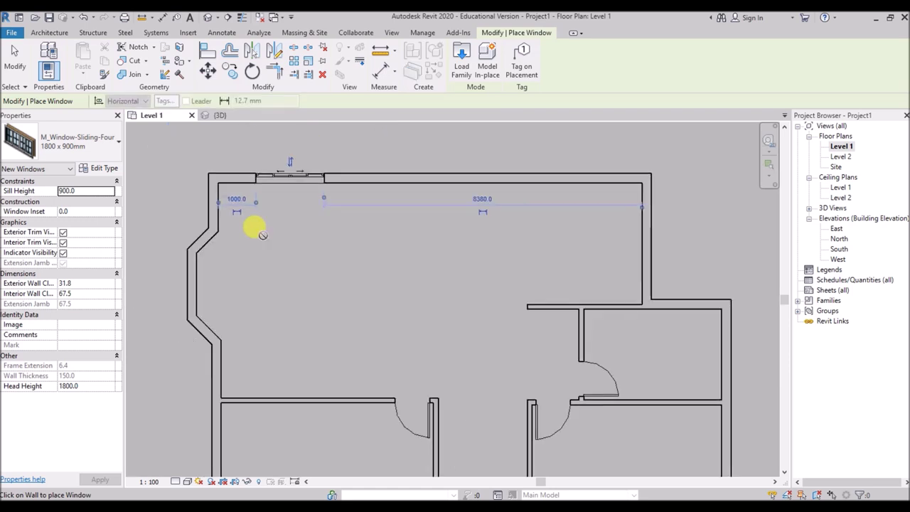
# Add two more 1800 x 900mm sliding windows along the large room's north wall, leaving about 800 mm between neighbouring windows.
pyautogui.scroll(1, 381, 179)
pyautogui.click(382, 179)
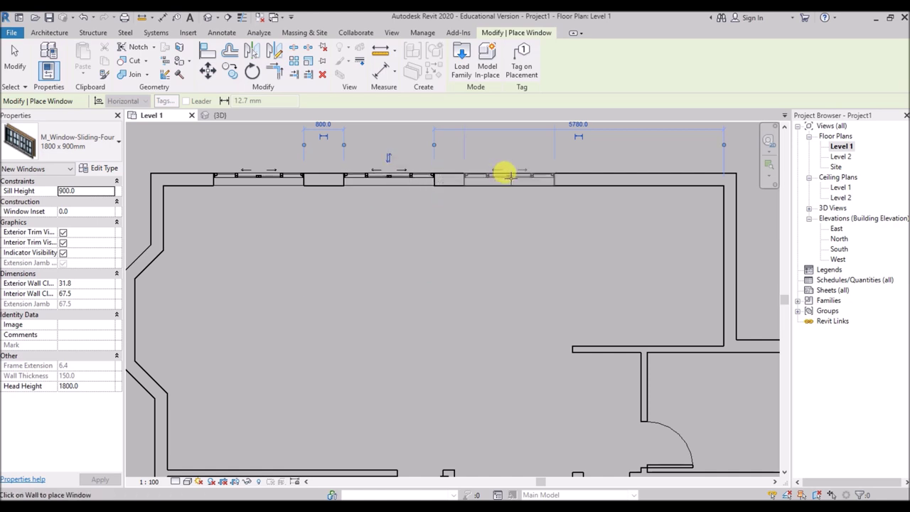
pyautogui.click(519, 182)
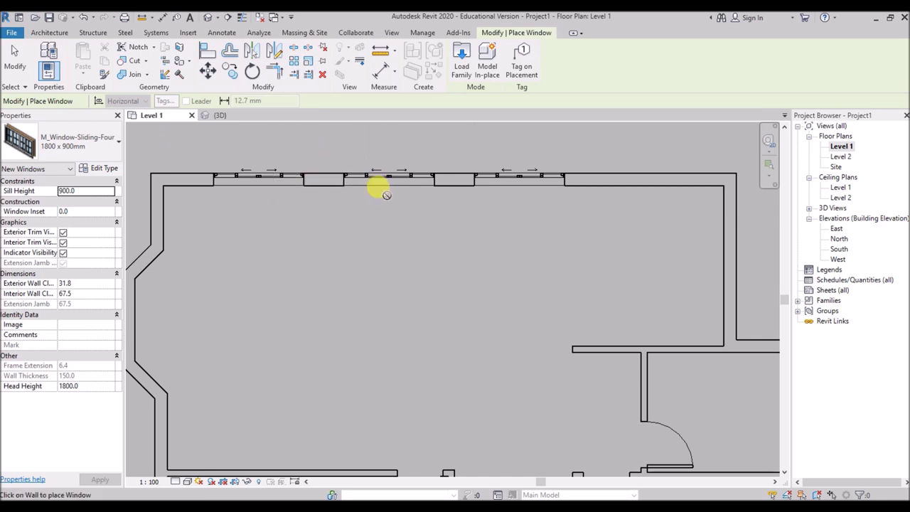
pyautogui.press('Escape')
pyautogui.press('Escape')
pyautogui.scroll(-5, 337, 171)
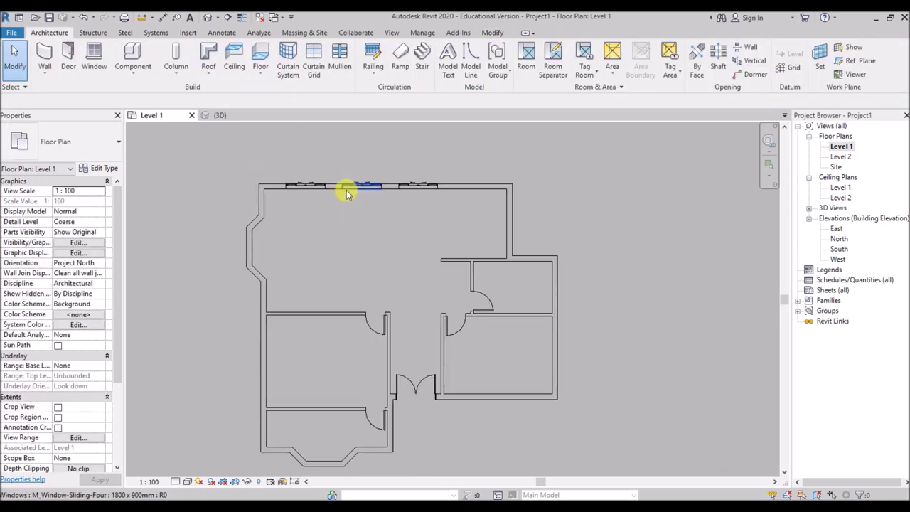
# Place M_Window-Sliding-Four 1800 x 900mm windows centred in the east and south walls of the southeast room.
pyautogui.click(89, 61)
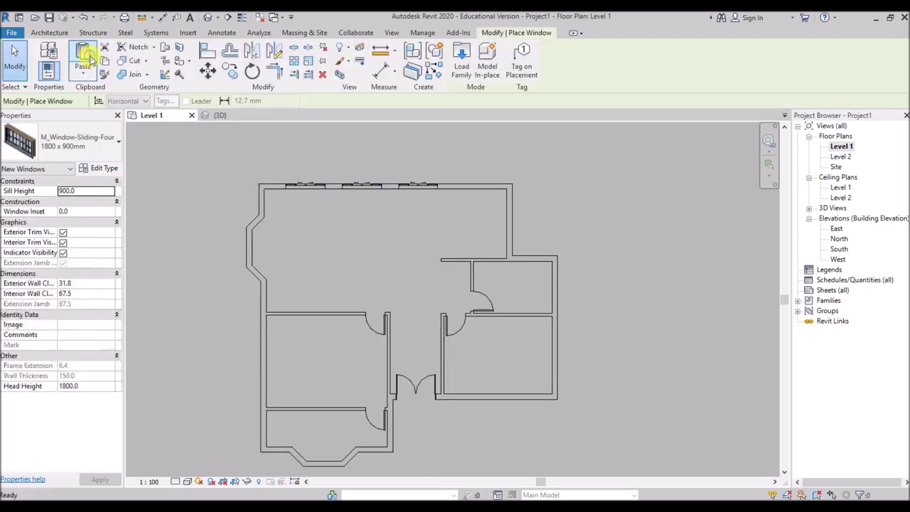
pyautogui.click(71, 141)
pyautogui.click(76, 321)
pyautogui.scroll(5, 547, 348)
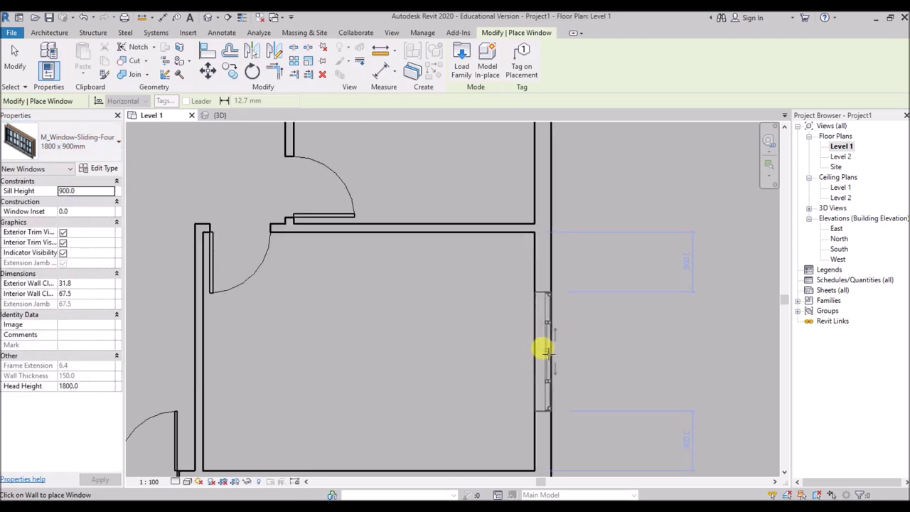
pyautogui.click(544, 348)
pyautogui.scroll(-5, 543, 348)
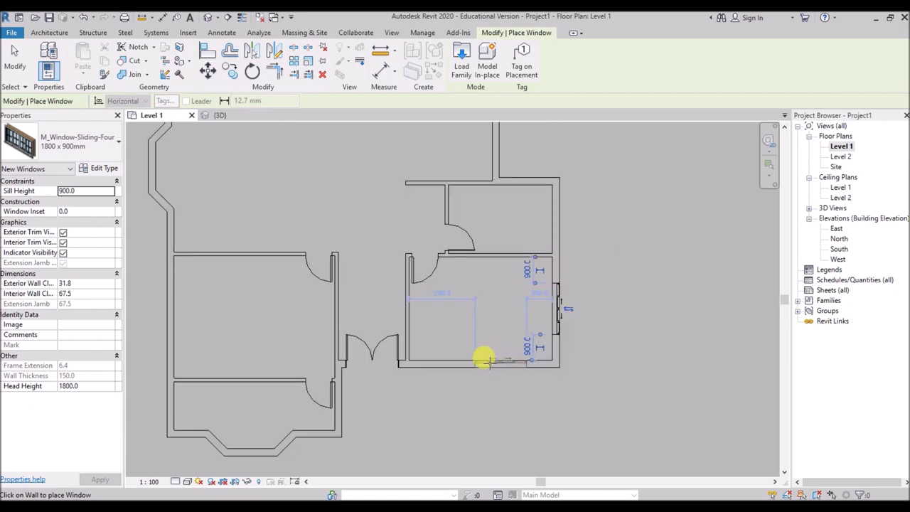
pyautogui.scroll(2, 480, 366)
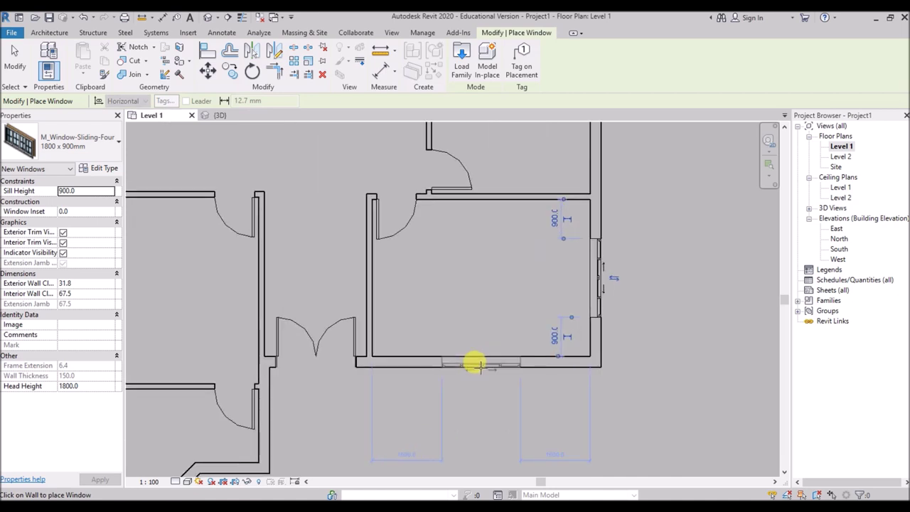
pyautogui.click(480, 366)
pyautogui.scroll(-4, 488, 270)
# Place 1800 x 900mm sliding windows centred in the southwest room's west wall and in the partition to the bay room, beside its door.
pyautogui.scroll(2, 216, 280)
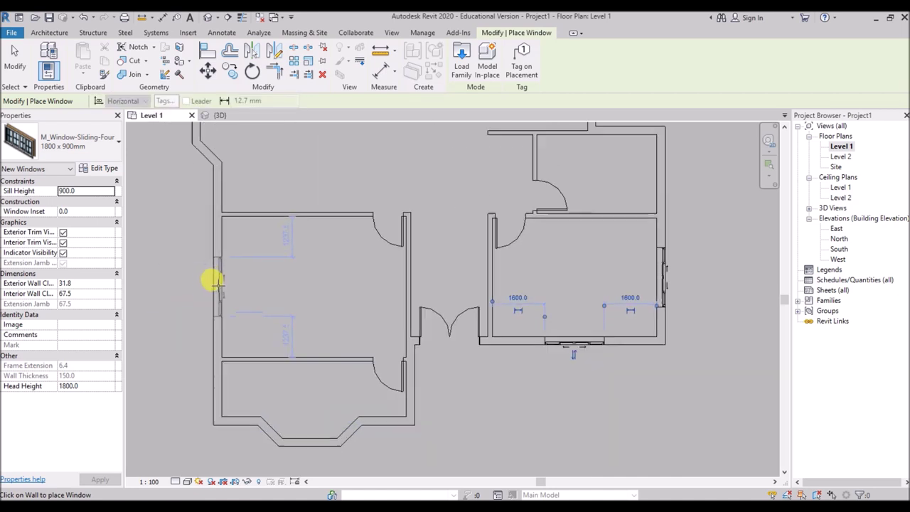
pyautogui.click(212, 284)
pyautogui.scroll(2, 260, 315)
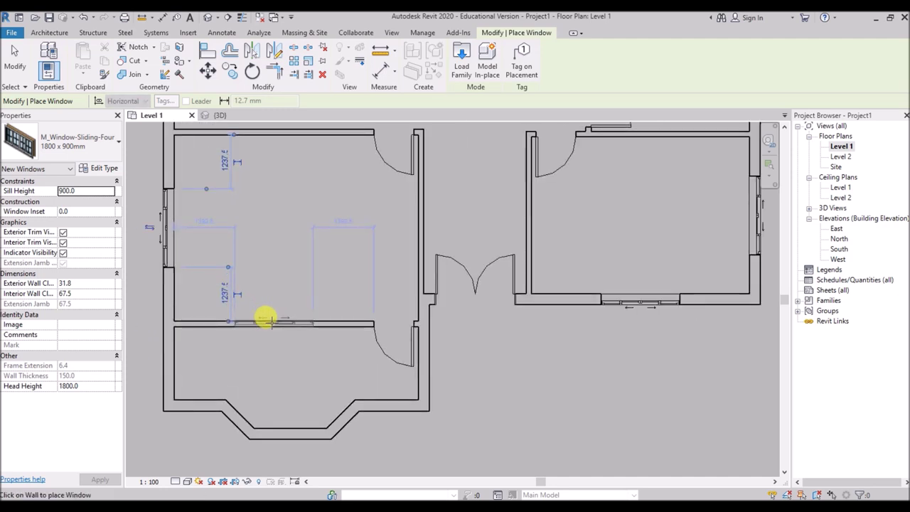
pyautogui.click(267, 311)
pyautogui.scroll(-4, 260, 309)
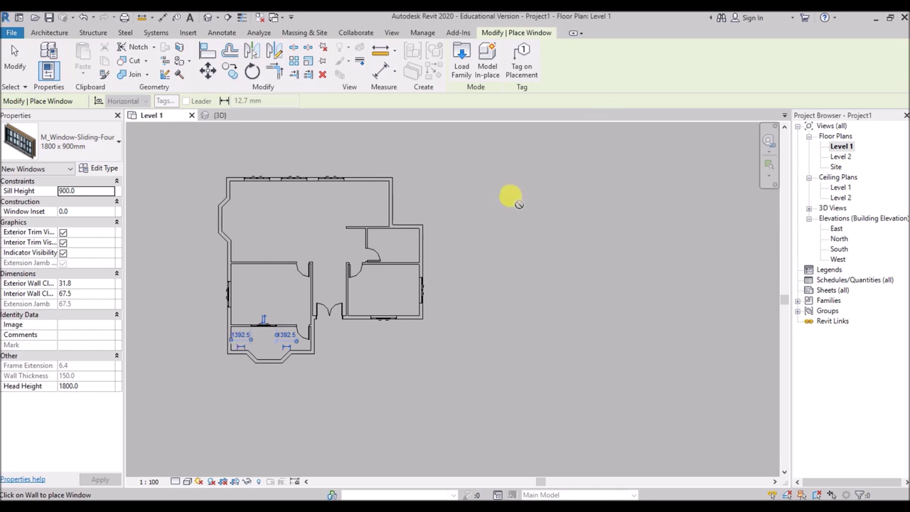
# Place an M_Window-Single-Hung 500 x 900mm window in the large room's east wall, about 400 mm from the wall corner to the south.
pyautogui.click(114, 140)
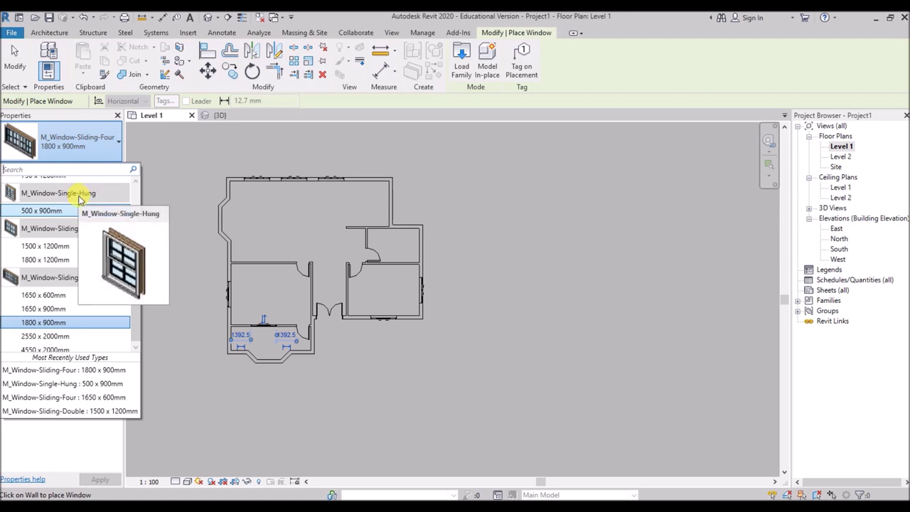
pyautogui.click(42, 210)
pyautogui.scroll(3, 406, 179)
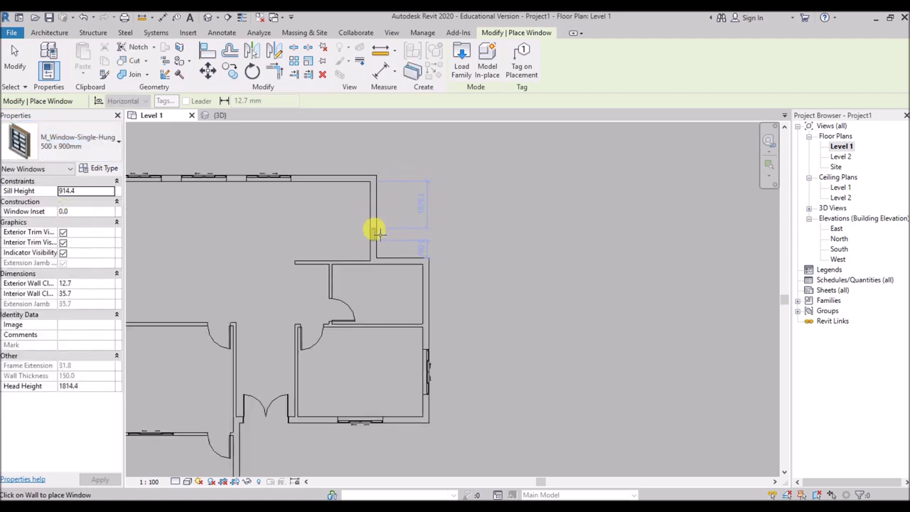
pyautogui.scroll(4, 374, 231)
pyautogui.click(364, 230)
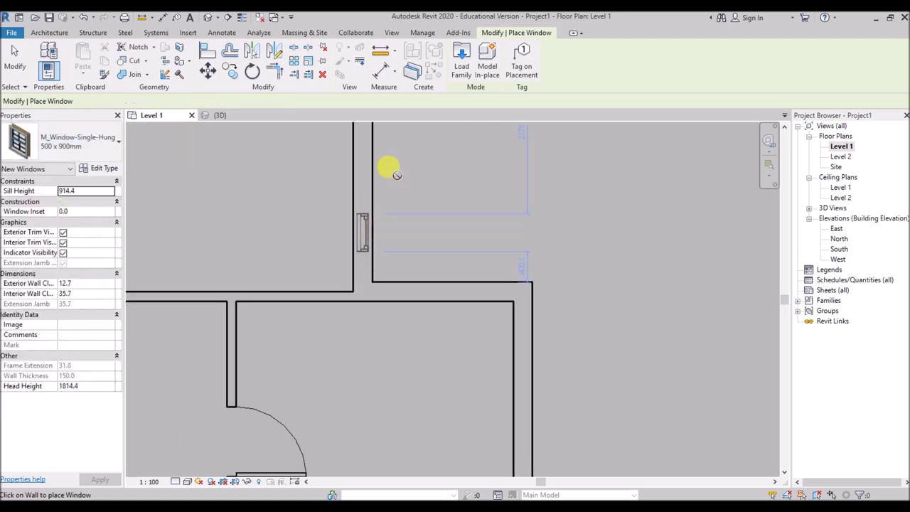
# Place 500 x 900mm single-hung windows in the east and north exterior walls of the small room on the east side.
pyautogui.scroll(-5, 315, 189)
pyautogui.scroll(4, 382, 163)
pyautogui.scroll(-4, 379, 187)
pyautogui.scroll(5, 434, 238)
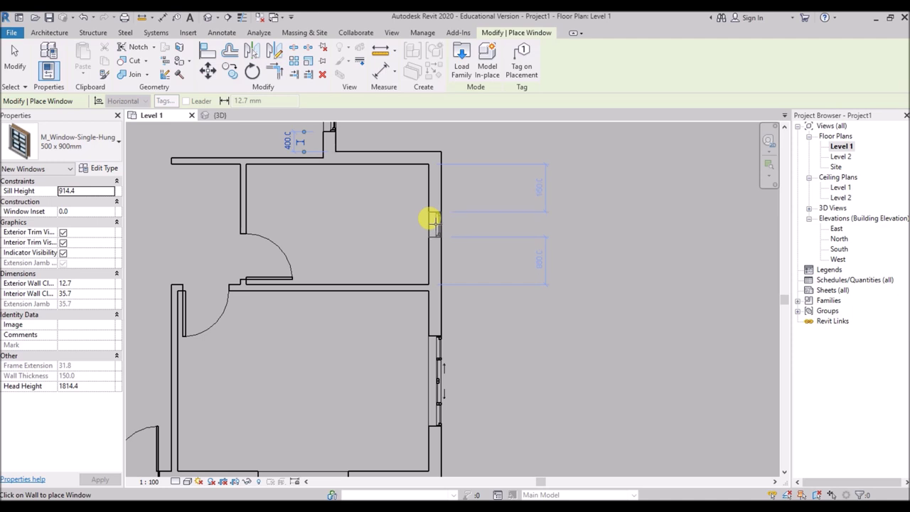
pyautogui.click(431, 222)
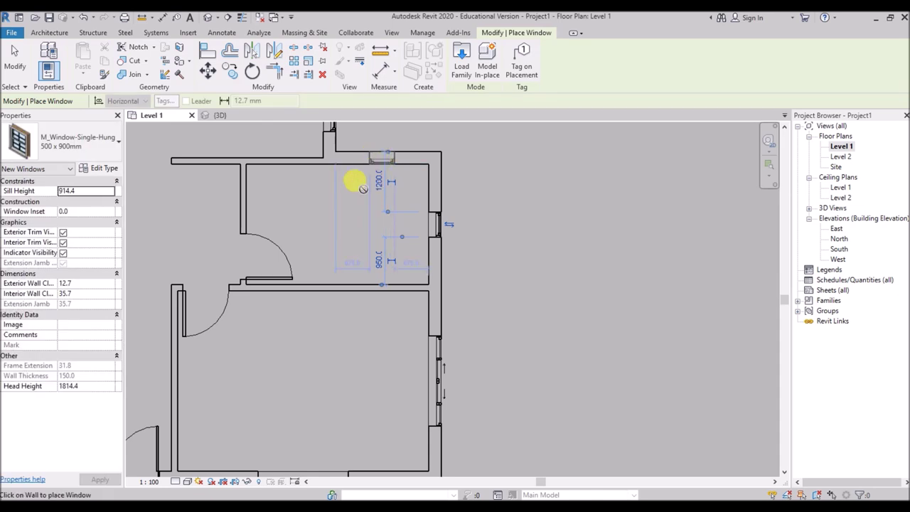
pyautogui.scroll(3, 380, 158)
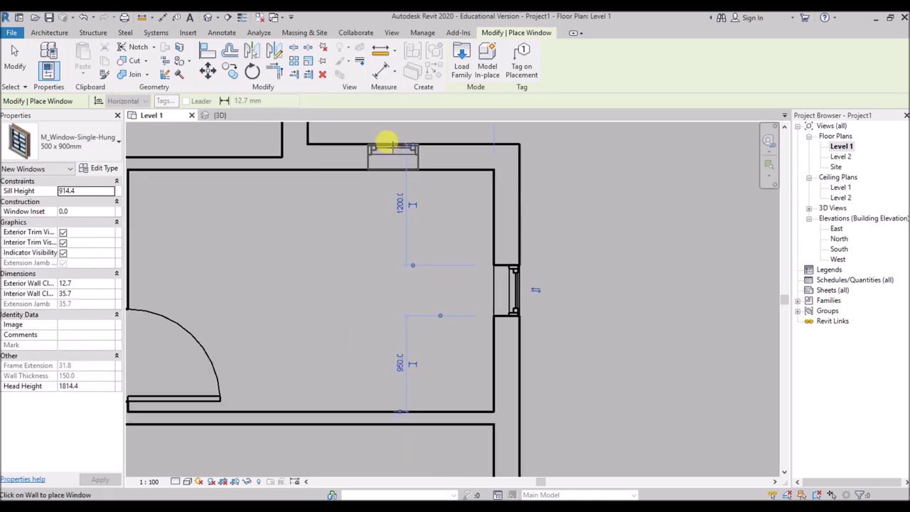
pyautogui.click(387, 145)
pyautogui.scroll(-5, 387, 149)
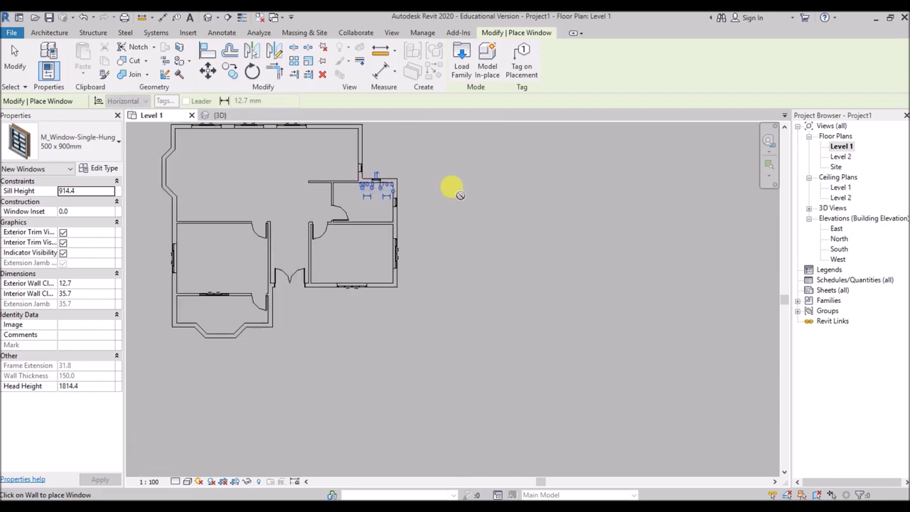
# Place M_Fixed 0406 x 1220mm windows in the short west wall north of the bay and in the bay's northern angled wall.
pyautogui.scroll(-1, 455, 190)
pyautogui.scroll(3, 275, 169)
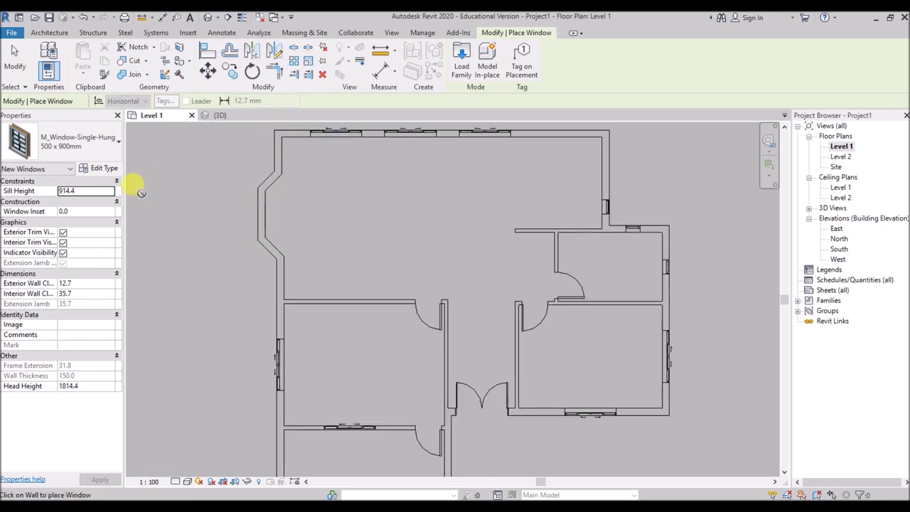
pyautogui.click(107, 142)
pyautogui.scroll(5, 100, 259)
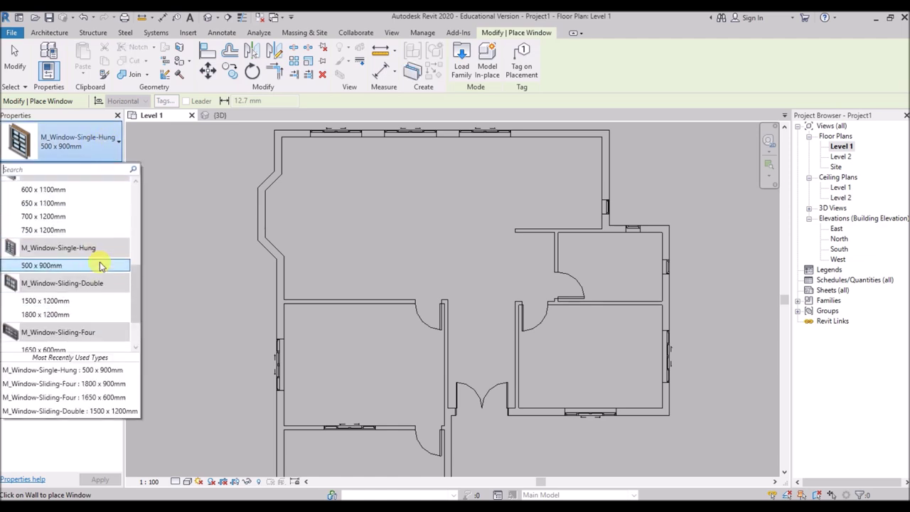
pyautogui.scroll(3, 102, 261)
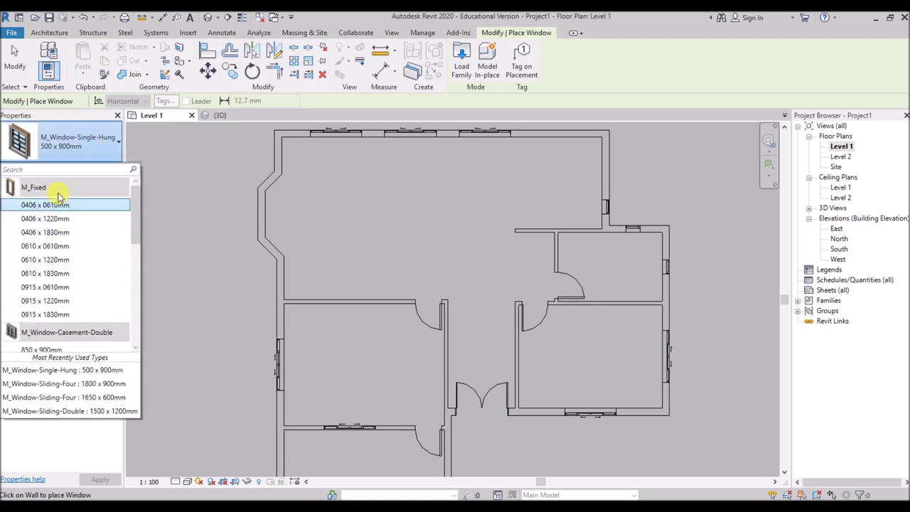
pyautogui.scroll(2, 57, 188)
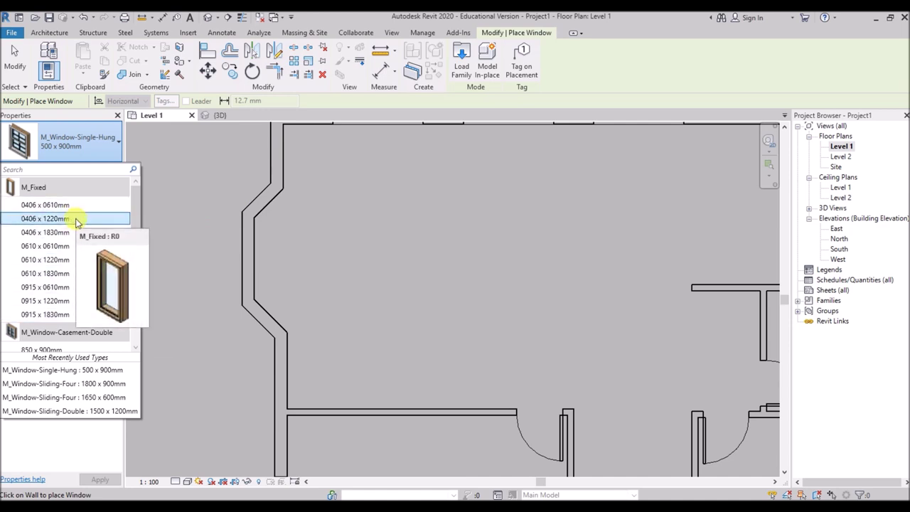
pyautogui.click(77, 219)
pyautogui.scroll(-2, 165, 239)
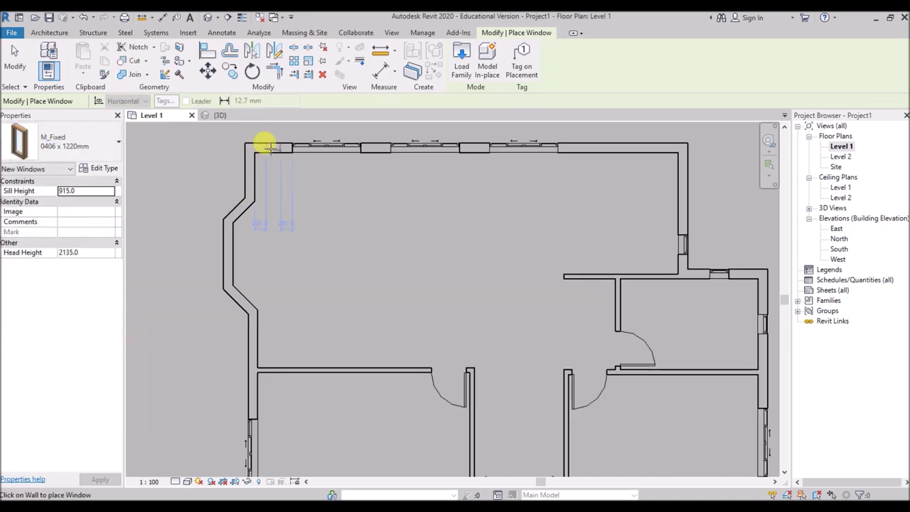
pyautogui.scroll(4, 253, 178)
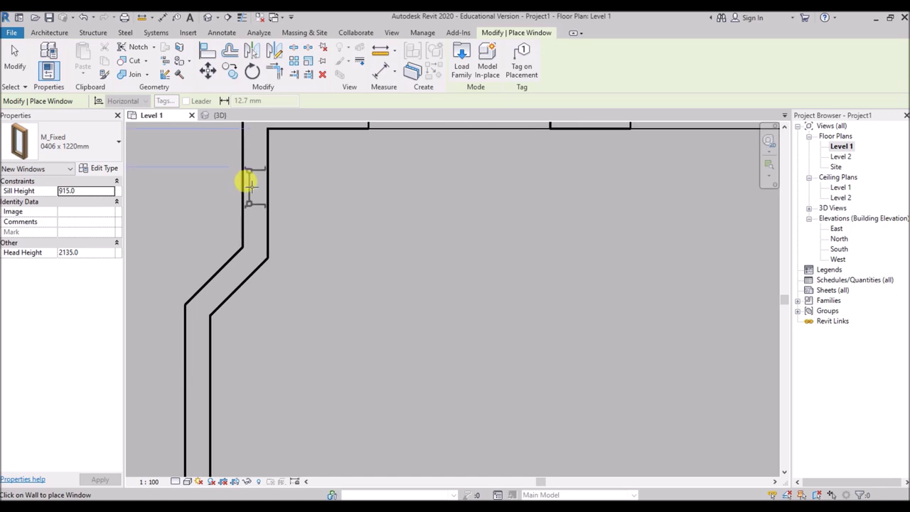
pyautogui.click(252, 183)
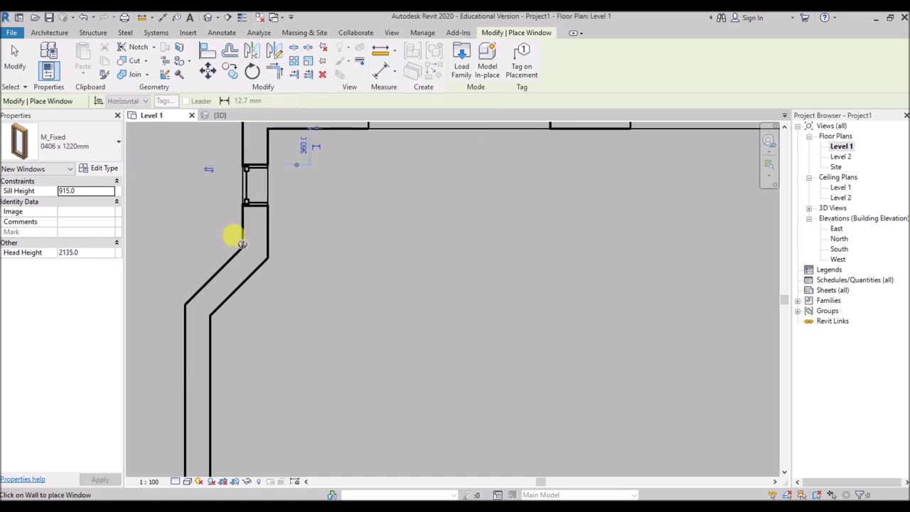
pyautogui.click(215, 270)
pyautogui.scroll(-2, 199, 209)
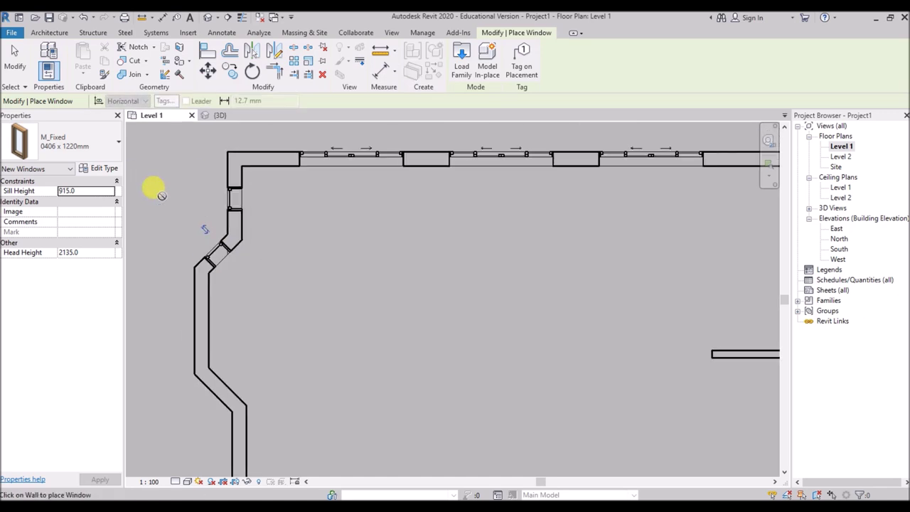
# Place an M_Fixed 0915 x 1220mm window in the west bay's straight wall, with its frame on the exterior side.
pyautogui.click(110, 148)
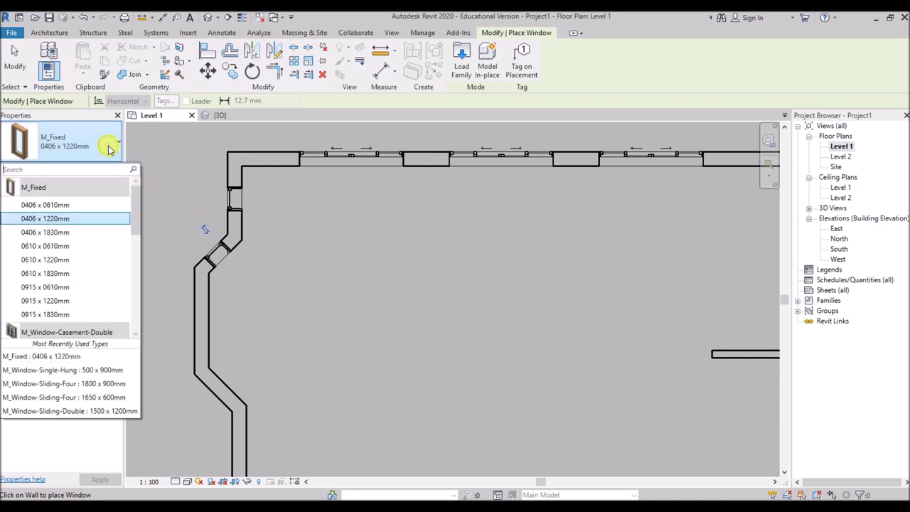
pyautogui.click(45, 300)
pyautogui.scroll(3, 188, 302)
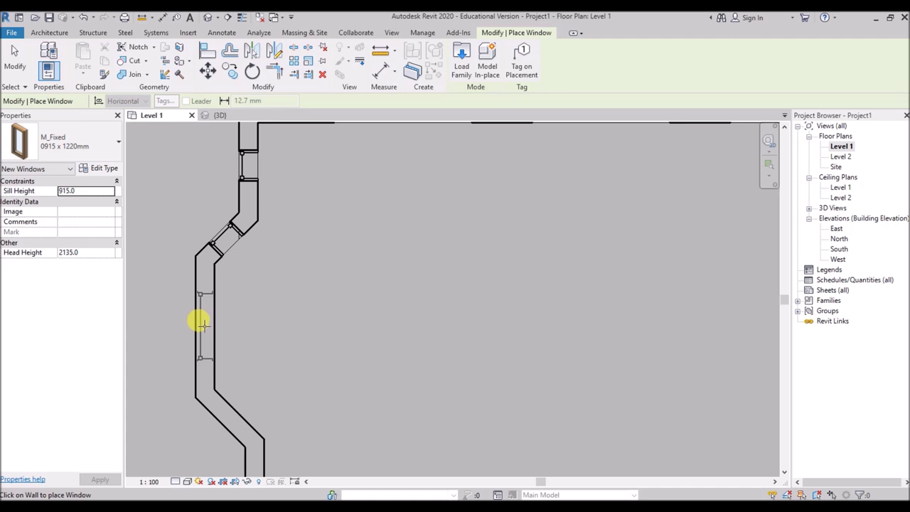
pyautogui.click(205, 321)
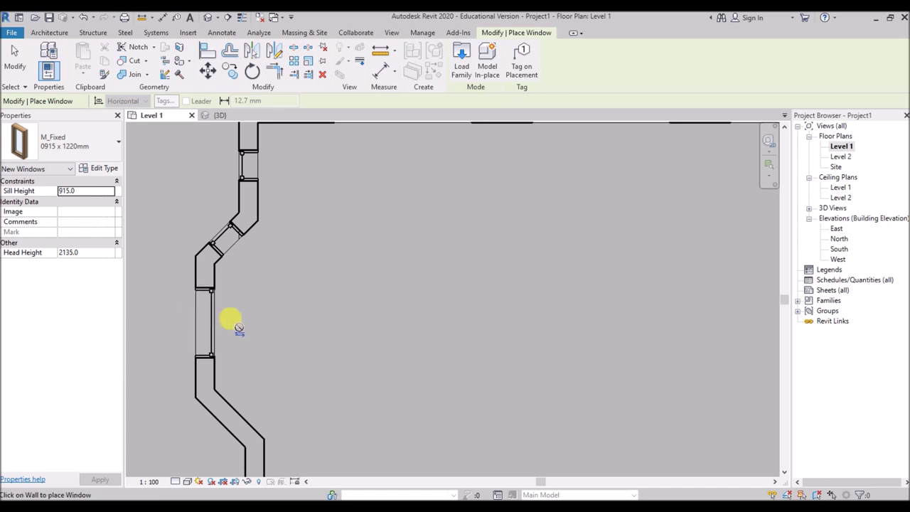
pyautogui.scroll(-2, 187, 247)
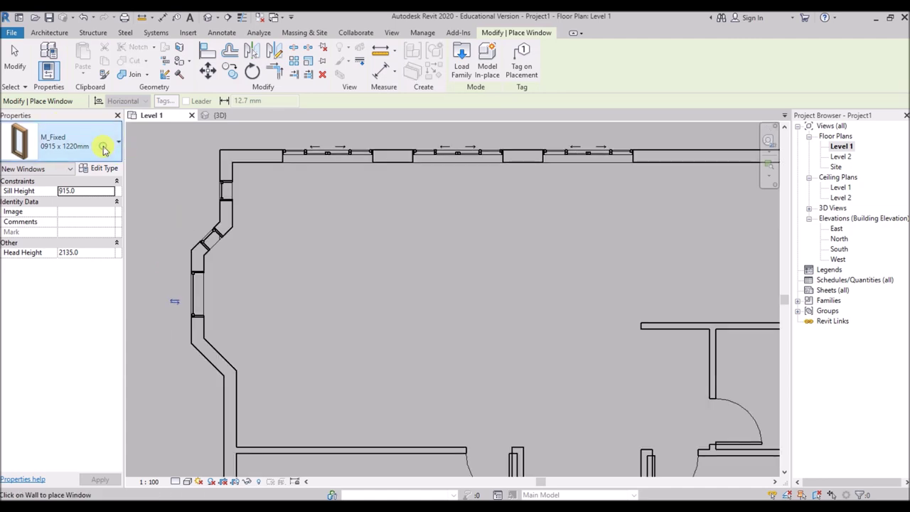
# Place an M_Fixed 0610 x 1220mm window in the west bay's southern angled wall, with its frame on the exterior side.
pyautogui.click(99, 147)
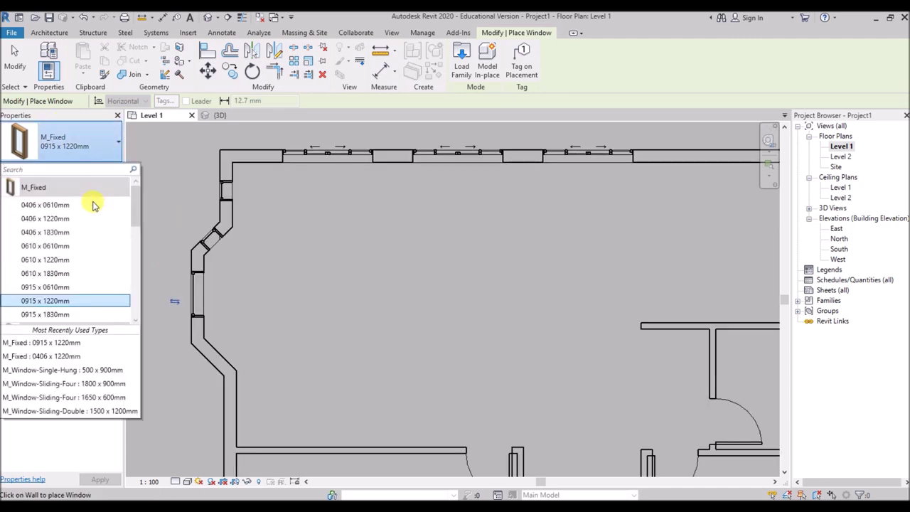
pyautogui.click(61, 260)
pyautogui.scroll(3, 203, 356)
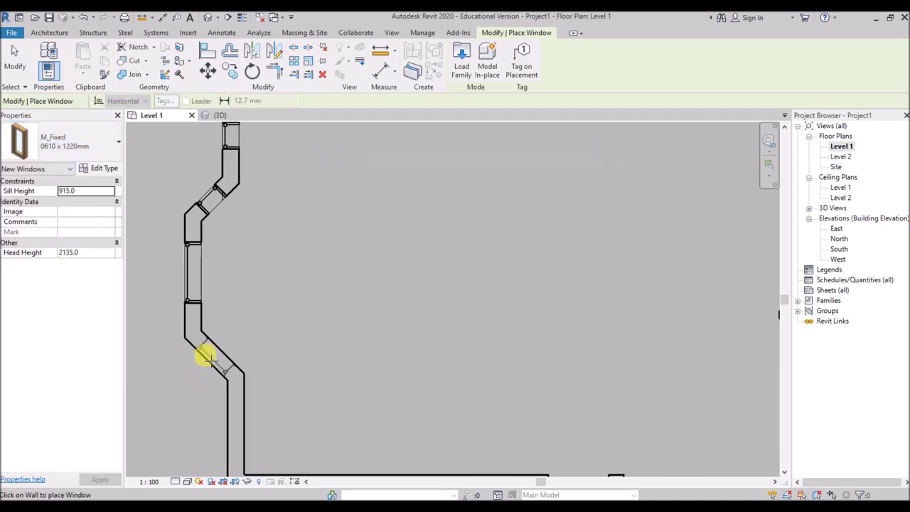
pyautogui.scroll(-2, 213, 355)
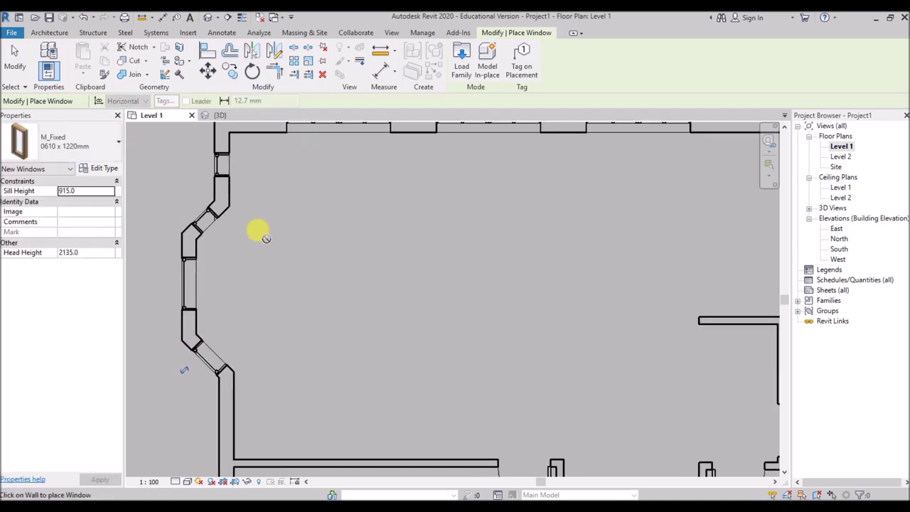
# Delete the 0406 x 1220mm windows from the short west wall north of the bay and from the bay's northern angled wall.
pyautogui.press('Escape')
pyautogui.press('Escape')
pyautogui.click(240, 189)
pyautogui.click(183, 199)
pyautogui.click(229, 237)
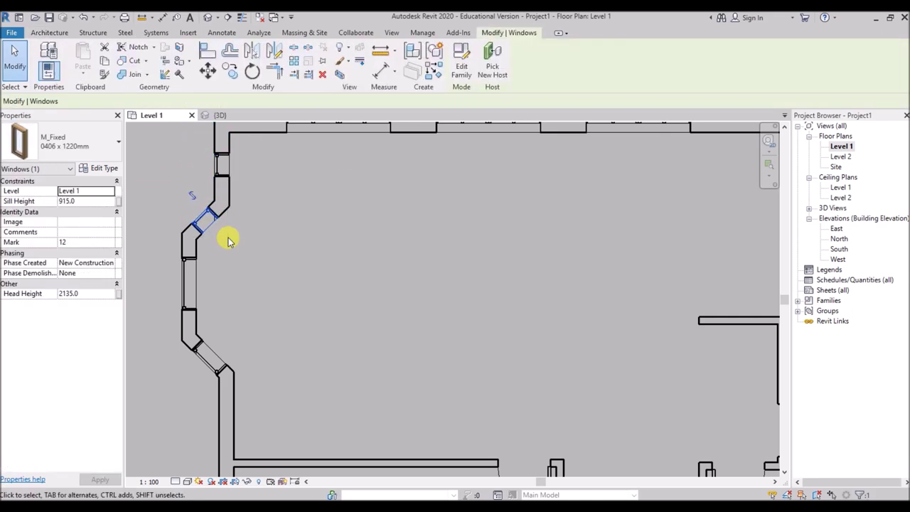
pyautogui.press('Escape')
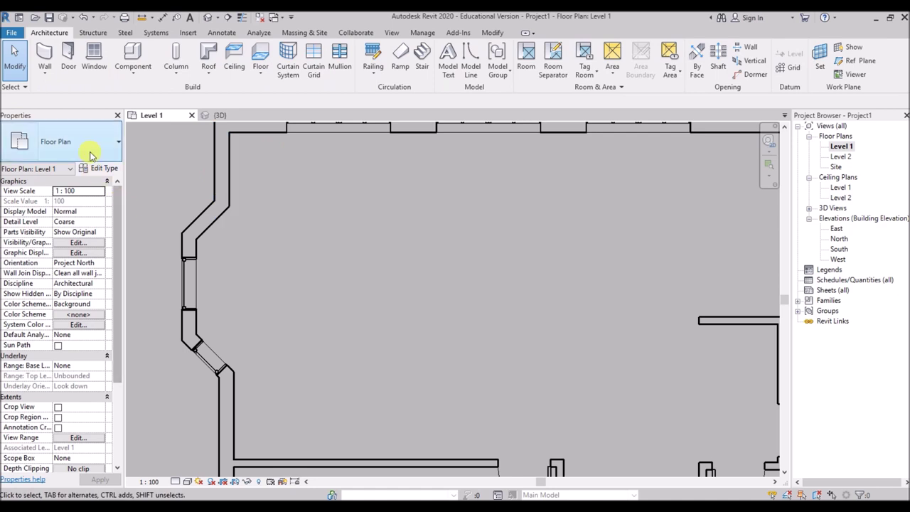
# Place M_Fixed 0610 x 1220mm windows in the short west wall north of the bay and in the bay's northern angled wall.
pyautogui.click(95, 63)
pyautogui.click(43, 142)
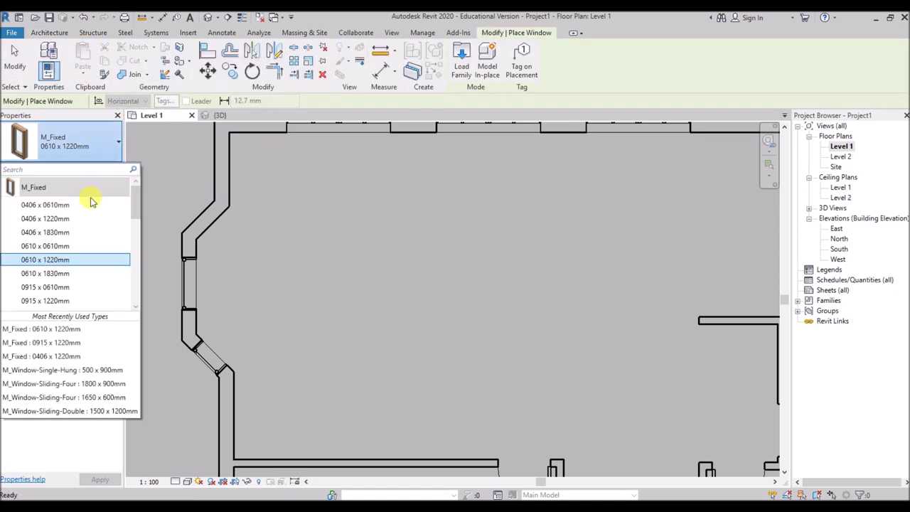
pyautogui.click(57, 258)
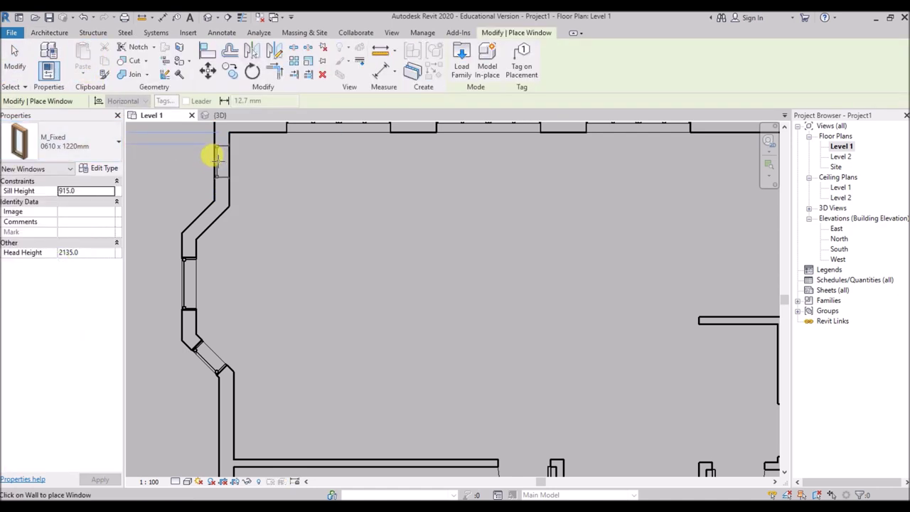
pyautogui.scroll(2, 190, 207)
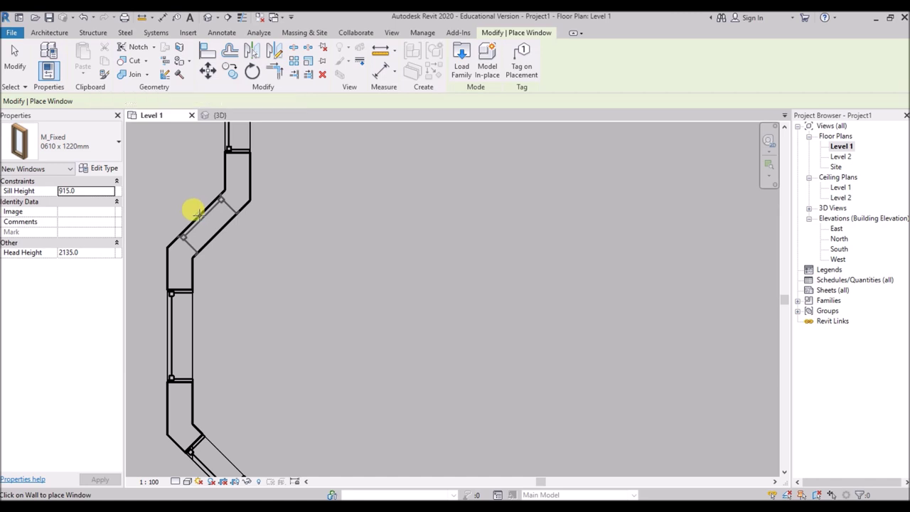
# Place M_Fixed 0610 x 1220mm windows in the south wall west of the south bay and in that bay's western angled wall.
pyautogui.scroll(-3, 189, 206)
pyautogui.scroll(-2, 213, 372)
pyautogui.scroll(3, 213, 365)
pyautogui.scroll(2, 189, 346)
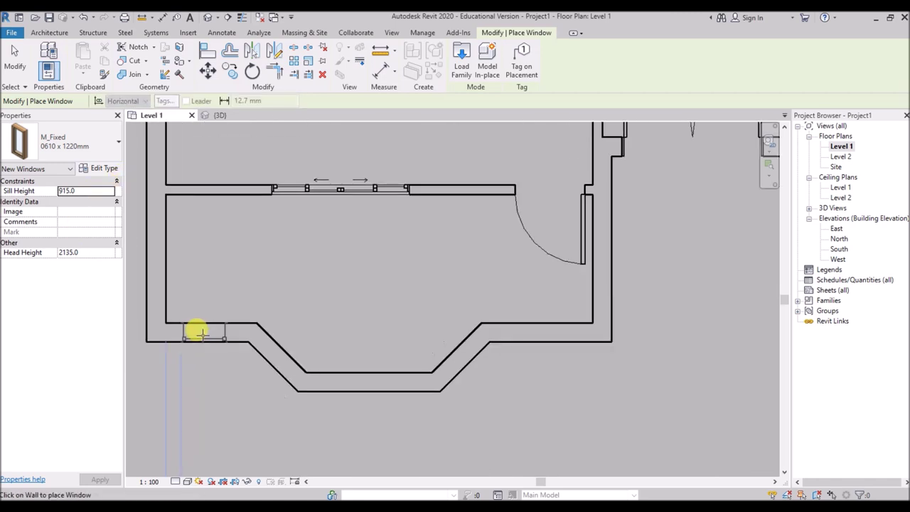
pyautogui.click(202, 331)
pyautogui.click(272, 355)
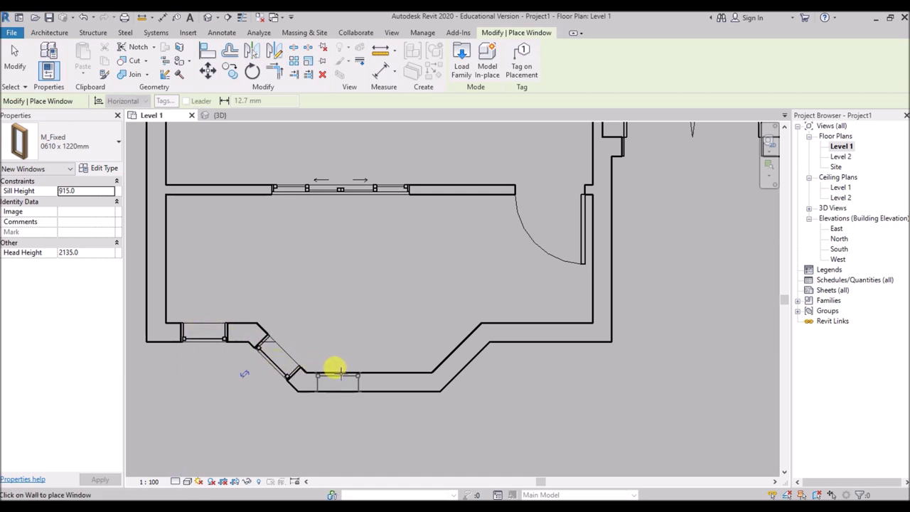
# Place two 0610 x 1220mm windows 300 mm apart in the south bay's straight wall, plus one each in its eastern angled wall and the adjoining south wall.
pyautogui.click(332, 384)
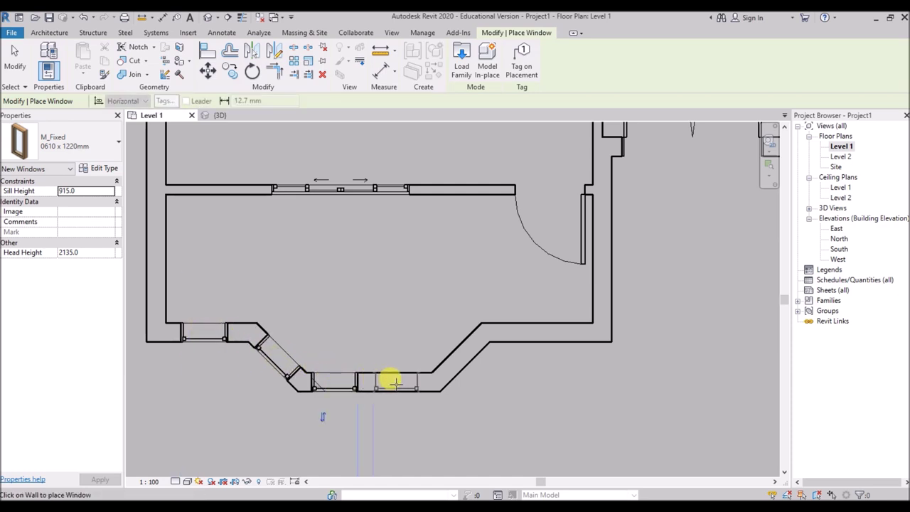
pyautogui.click(401, 382)
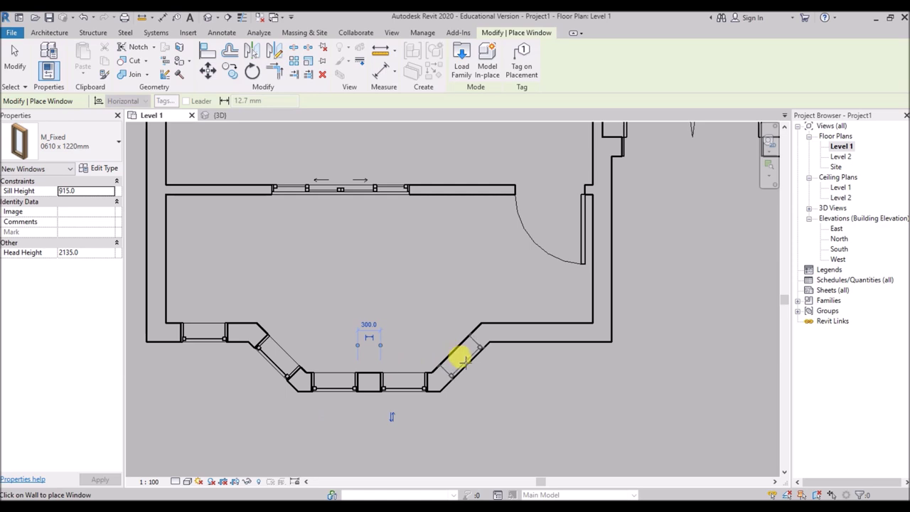
pyautogui.click(462, 359)
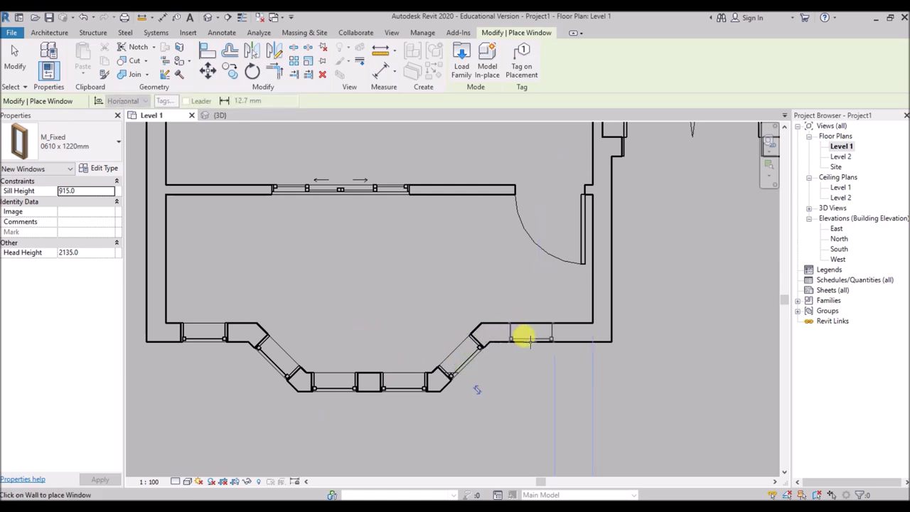
pyautogui.click(530, 332)
pyautogui.scroll(-8, 415, 260)
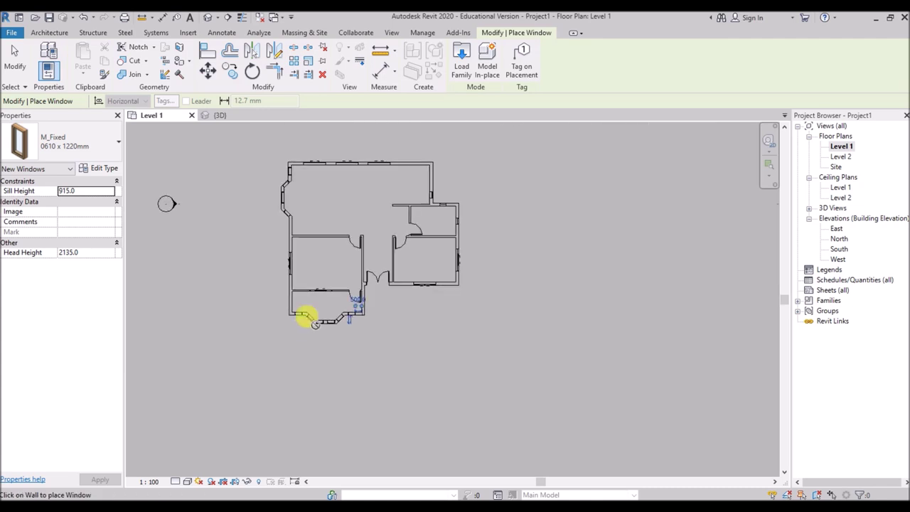
pyautogui.scroll(3, 334, 210)
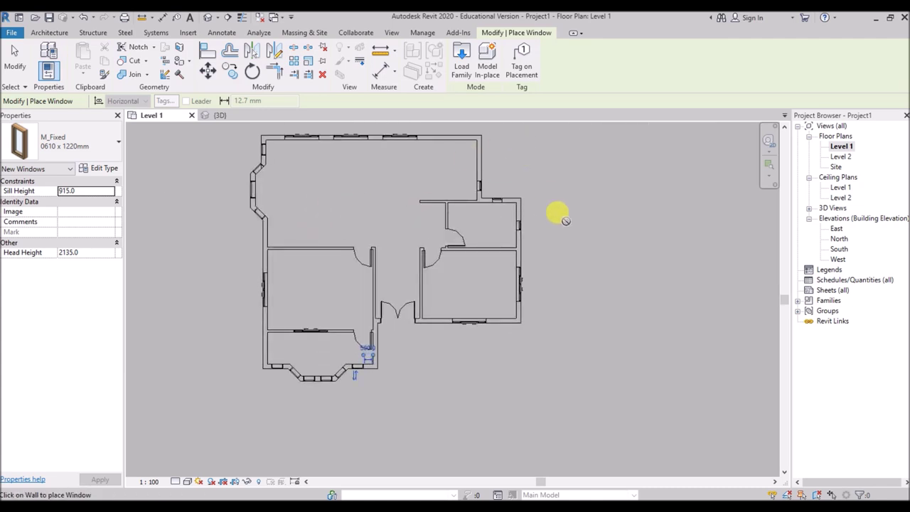
pyautogui.press('Escape')
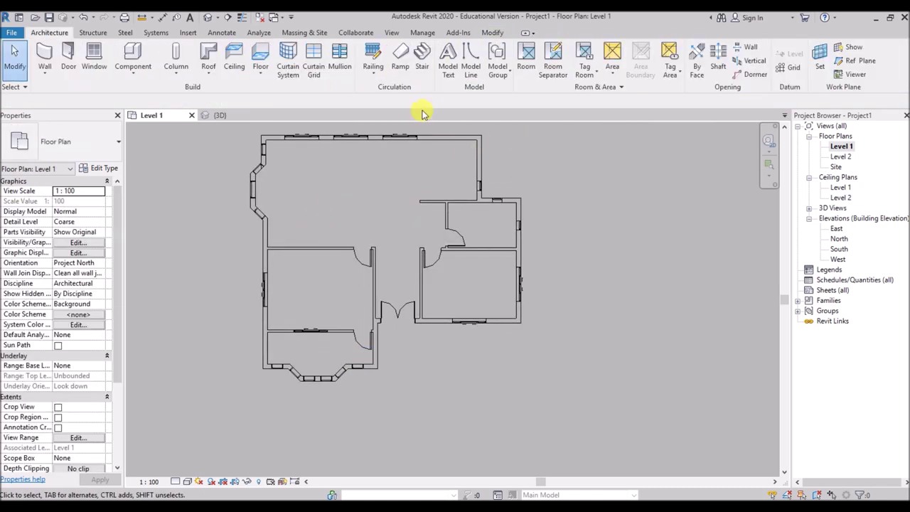
# Open the default 3D view and inspect the house's walls, doors and windows from different angles.
pyautogui.click(207, 17)
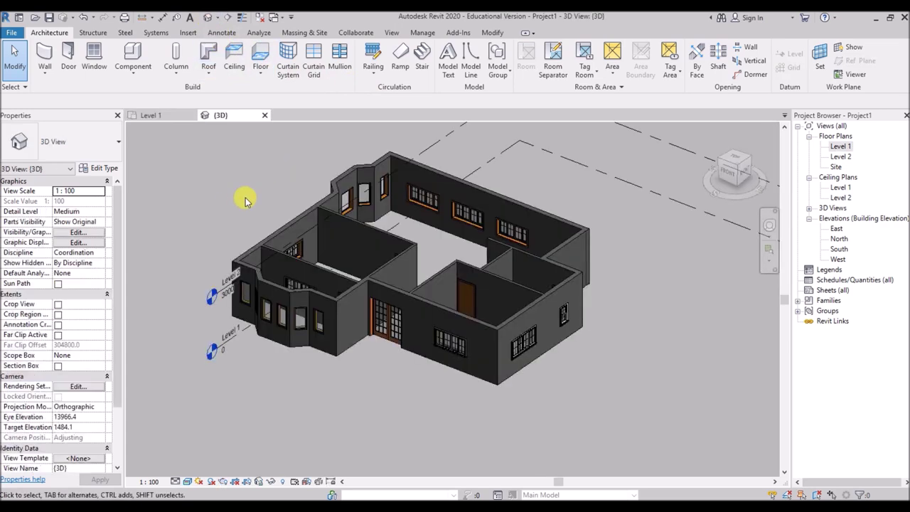
pyautogui.scroll(3, 244, 201)
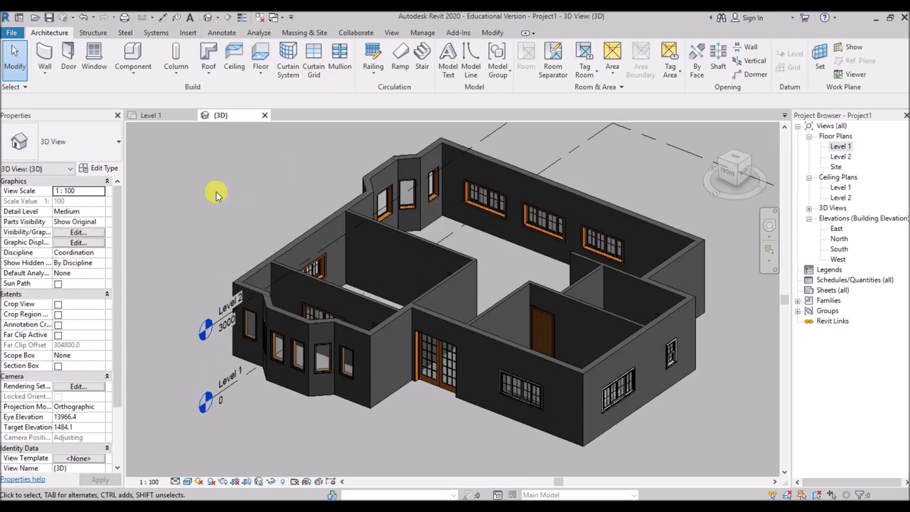
pyautogui.keyDown('shift'); pyautogui.moveTo(552, 240); pyautogui.dragTo(489, 226, button='middle'); pyautogui.keyUp('shift')
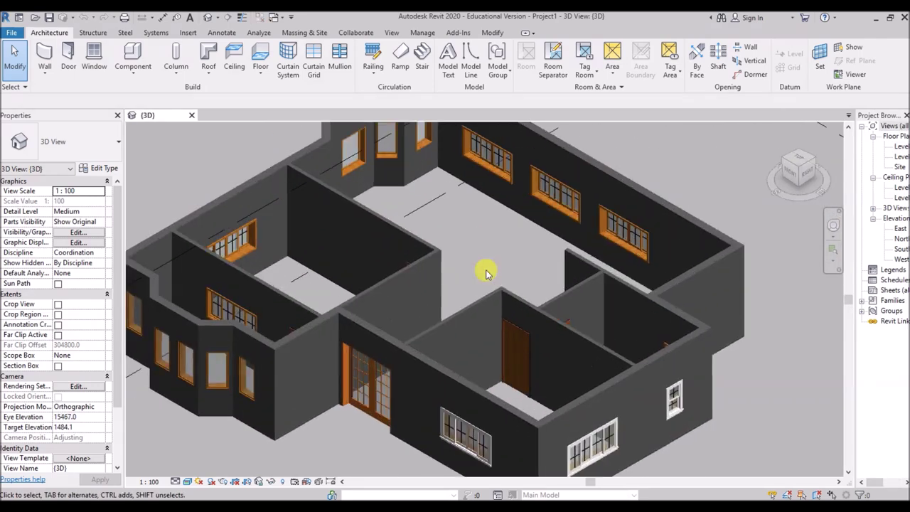
pyautogui.keyDown('shift'); pyautogui.moveTo(492, 267); pyautogui.dragTo(492, 246, button='middle'); pyautogui.keyUp('shift')
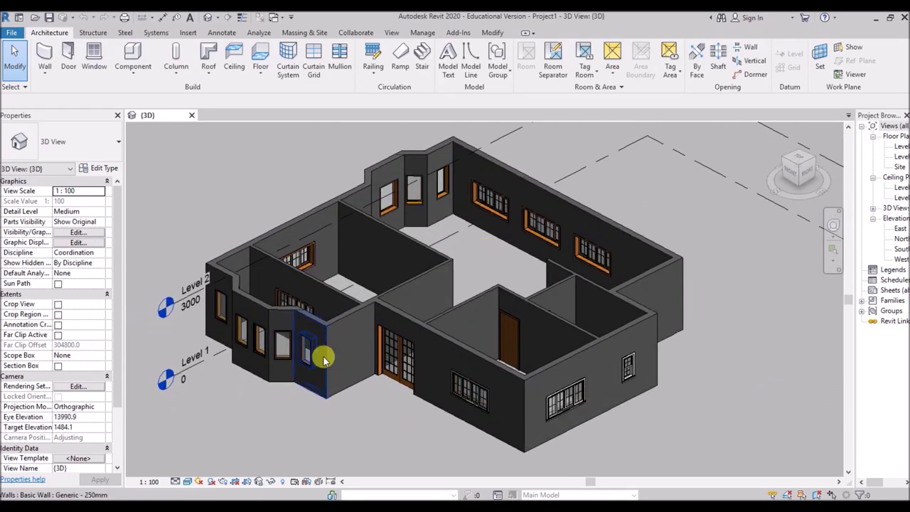
# Open the material selection for the Structure layer of the Generic - 125mm partition wall type and browse the project materials.
pyautogui.click(447, 260)
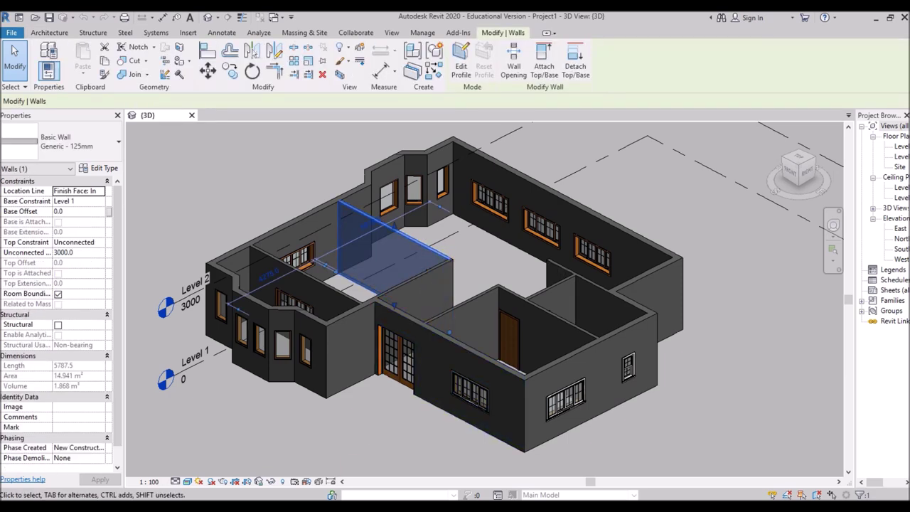
pyautogui.click(103, 168)
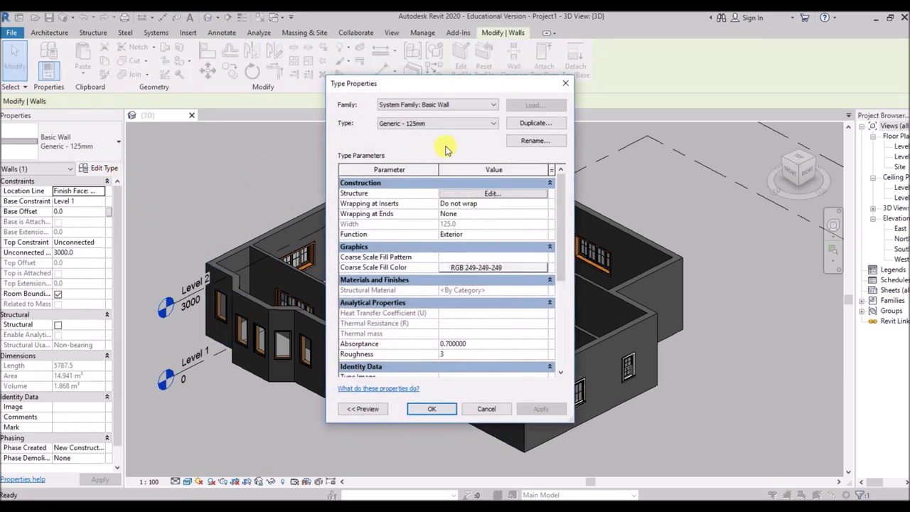
pyautogui.click(491, 193)
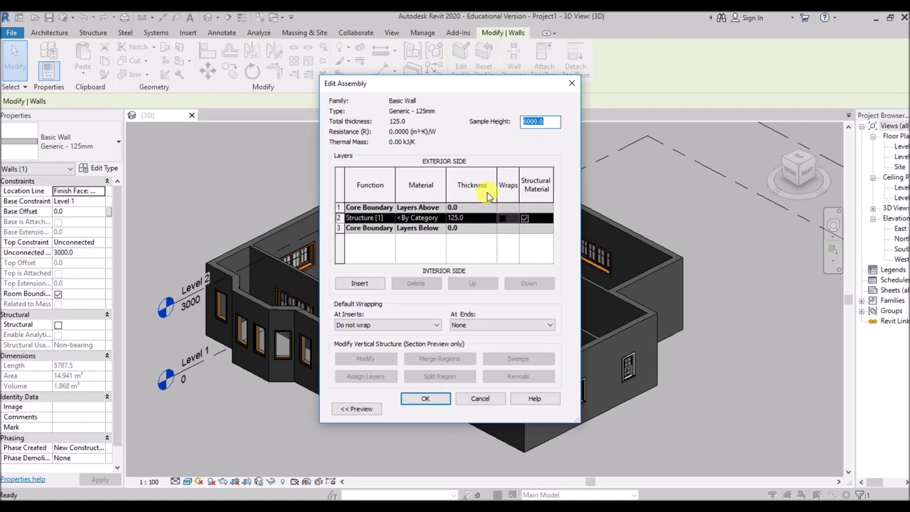
pyautogui.click(431, 218)
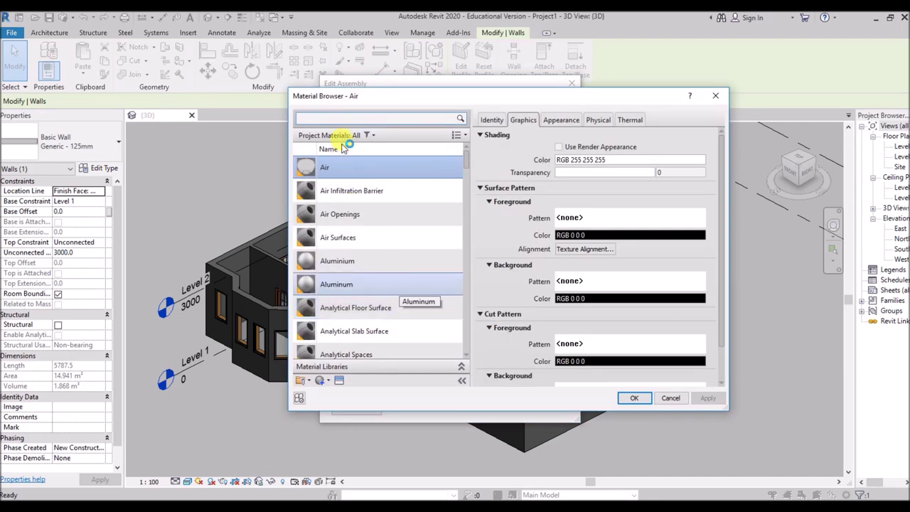
pyautogui.scroll(-5, 359, 307)
pyautogui.scroll(-2, 359, 307)
pyautogui.scroll(-2, 359, 307)
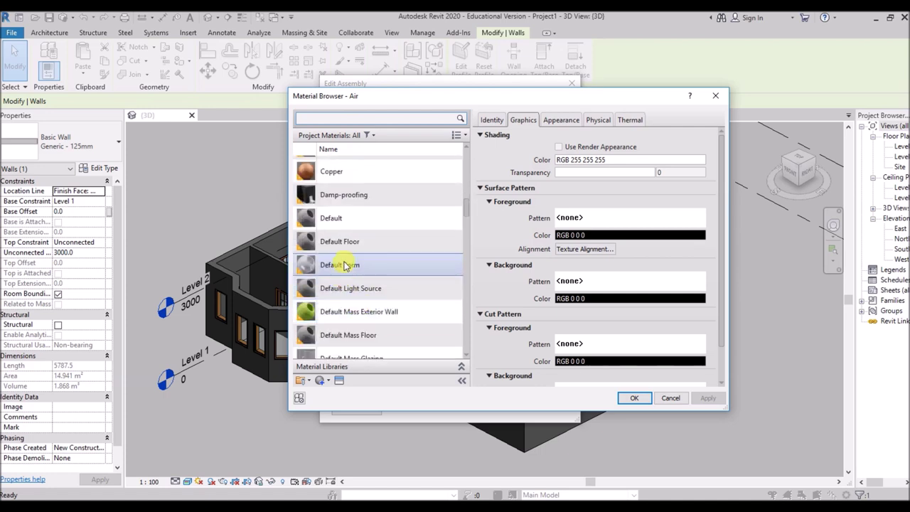
# Assign the Default material to the 125 mm wall's structure layer, with its appearance color set to white (RGB 255 255 255).
pyautogui.click(349, 220)
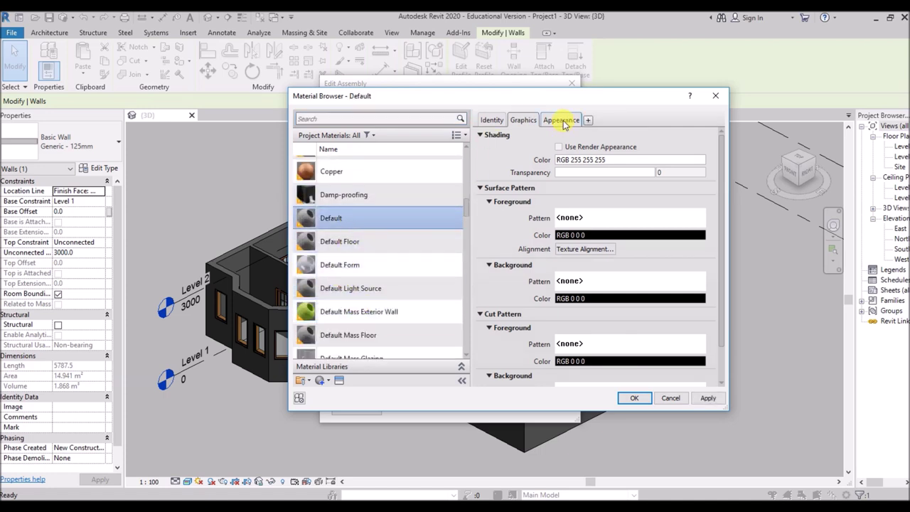
pyautogui.click(562, 120)
pyautogui.click(587, 244)
pyautogui.moveTo(639, 241); pyautogui.dragTo(639, 168)
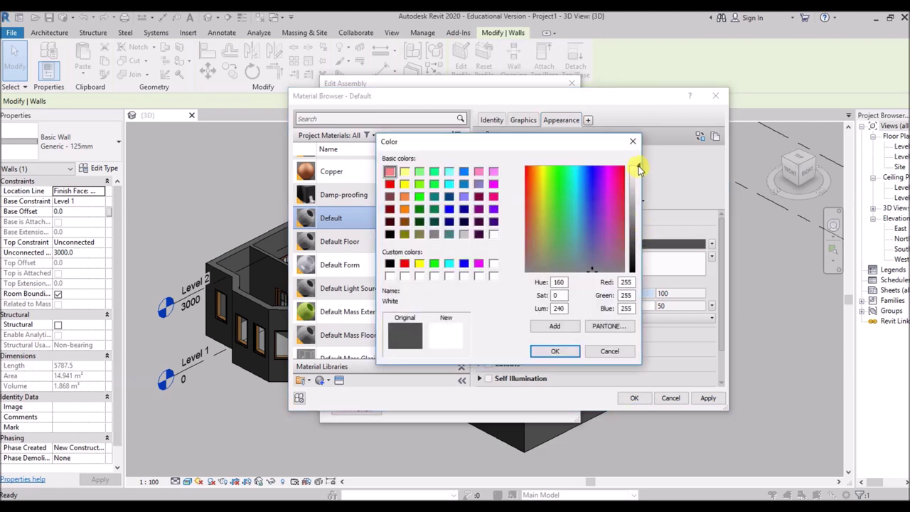
pyautogui.click(555, 351)
pyautogui.click(707, 398)
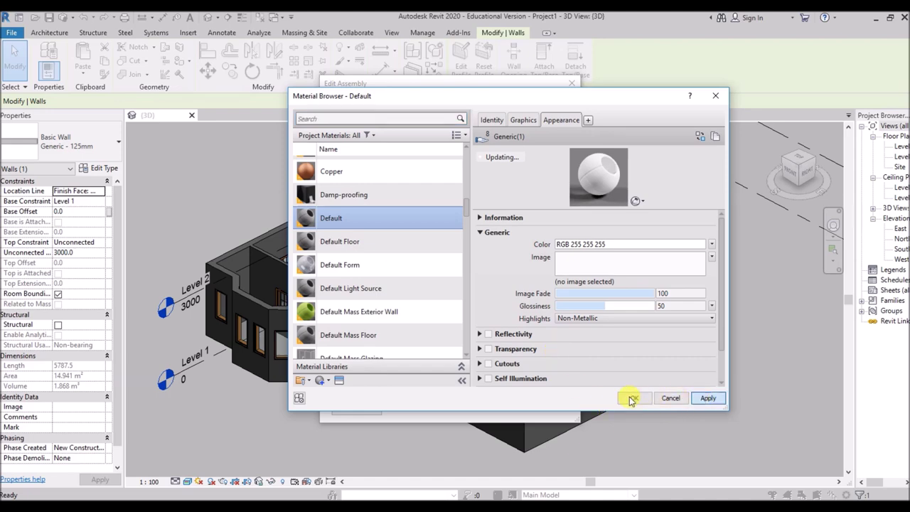
pyautogui.click(630, 397)
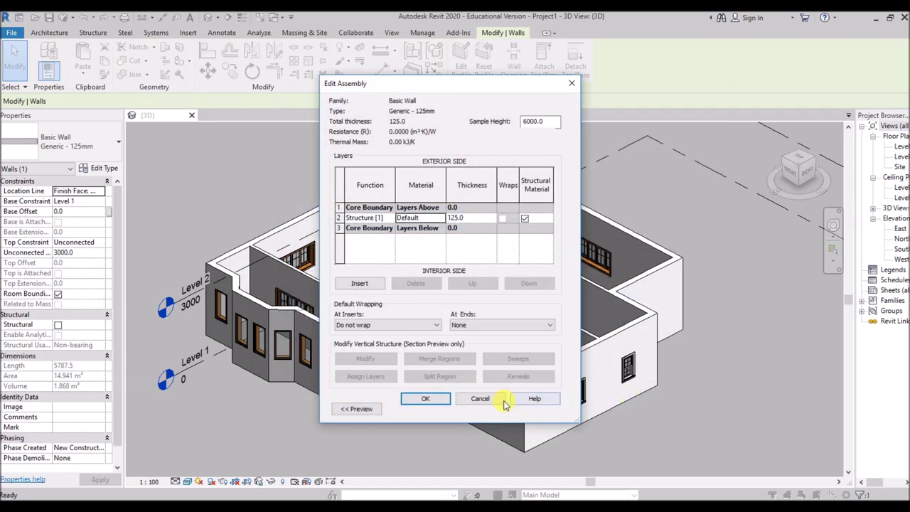
pyautogui.click(425, 401)
pyautogui.click(432, 410)
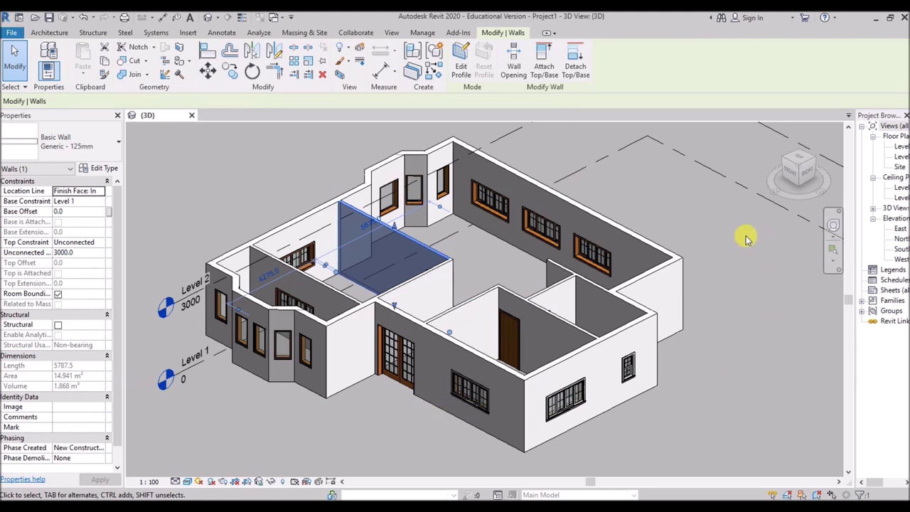
# Deselect the wall and open the Level 1 floor plan.
pyautogui.keyDown('shift'); pyautogui.moveTo(638, 176); pyautogui.dragTo(618, 175, button='middle'); pyautogui.keyUp('shift')
pyautogui.click(618, 175)
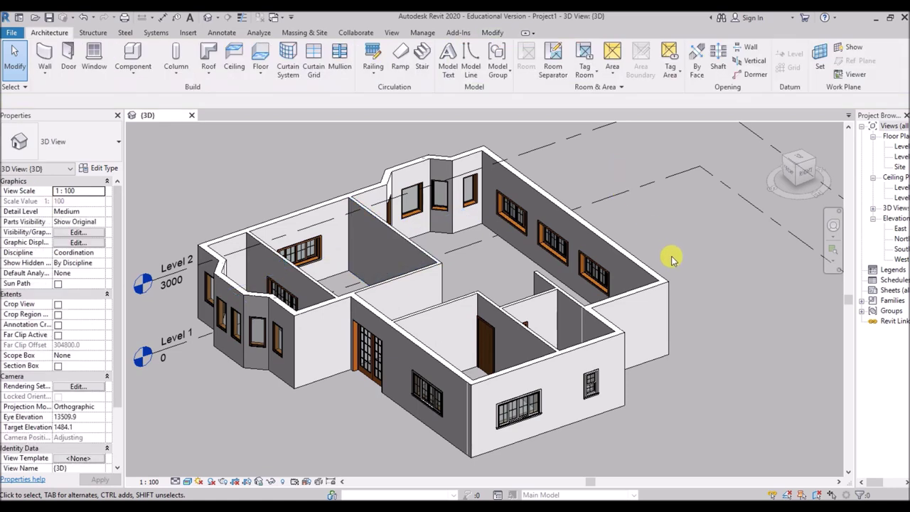
pyautogui.keyDown('shift'); pyautogui.moveTo(653, 238); pyautogui.dragTo(413, 242, button='middle'); pyautogui.keyUp('shift')
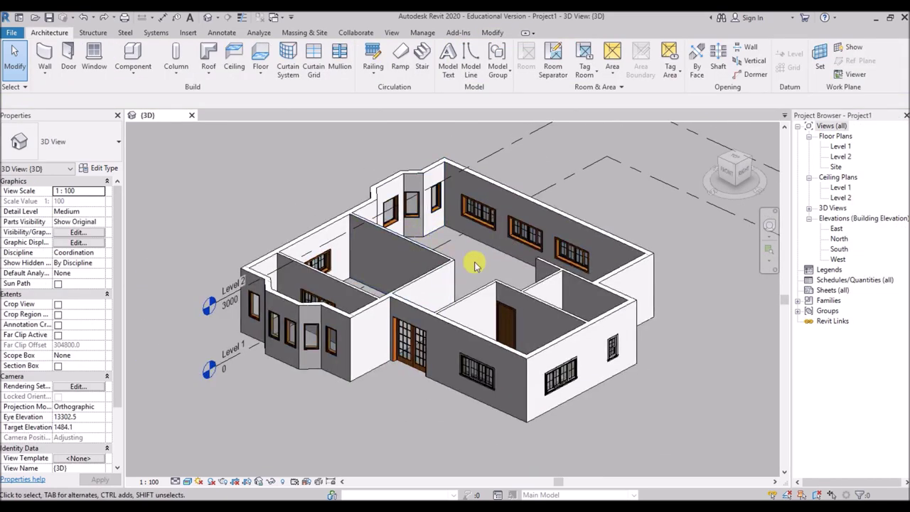
pyautogui.doubleClick(839, 146)
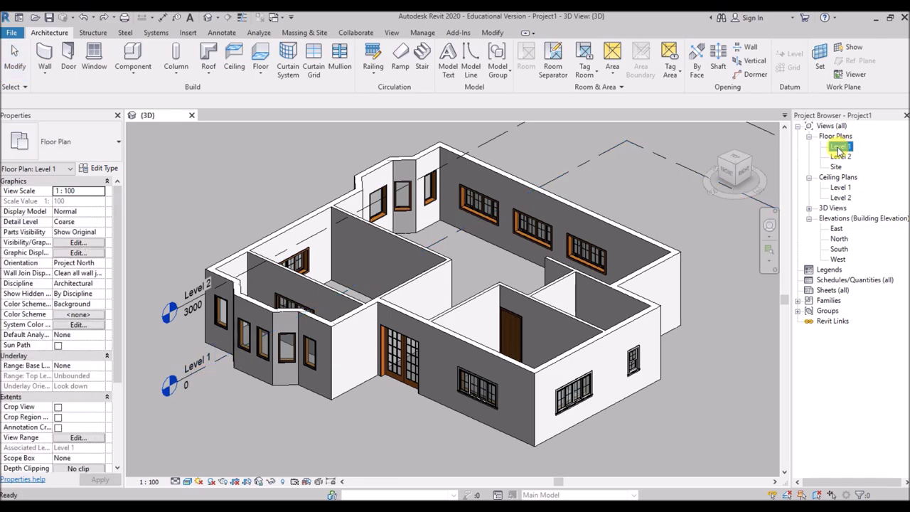
pyautogui.scroll(2, 402, 332)
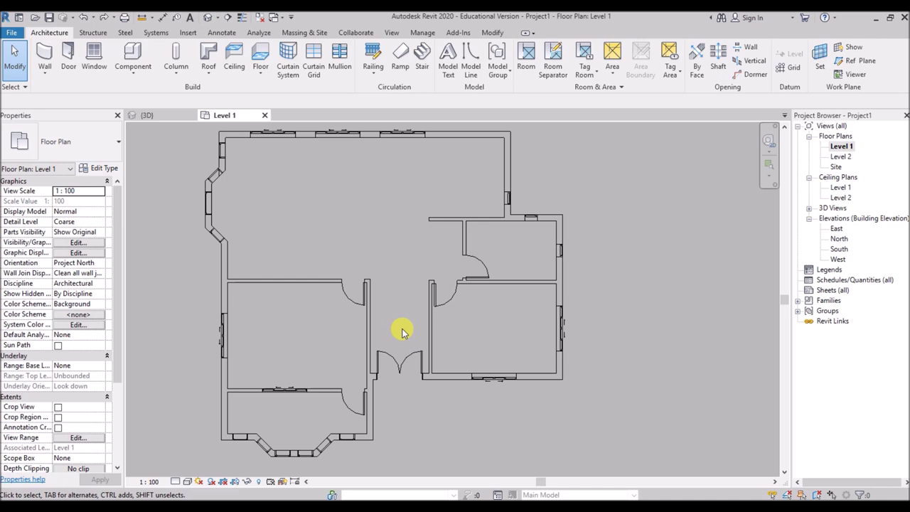
# Start placing a component and load the M_TV - Flat Screen and M_TV Stand families from the Furniture library folder.
pyautogui.click(133, 53)
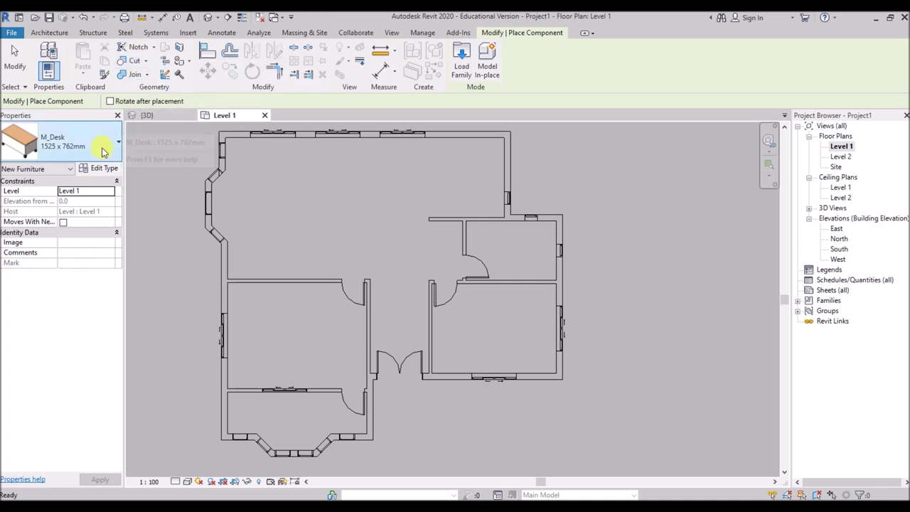
pyautogui.click(104, 147)
pyautogui.scroll(-5, 105, 317)
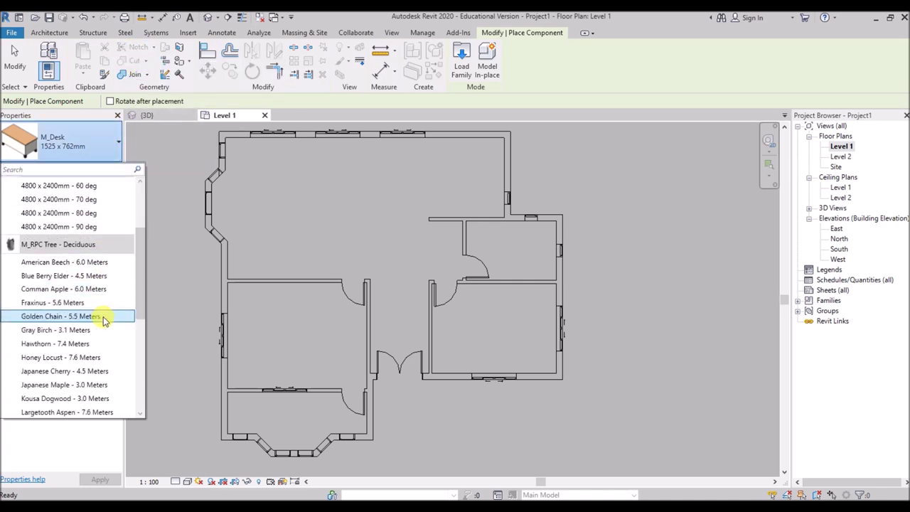
pyautogui.scroll(-2, 103, 324)
pyautogui.scroll(10, 103, 323)
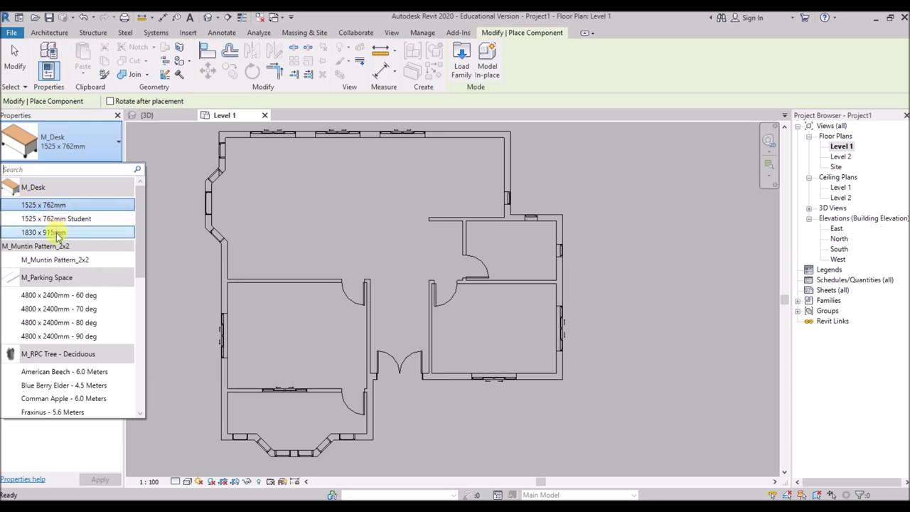
pyautogui.click(462, 60)
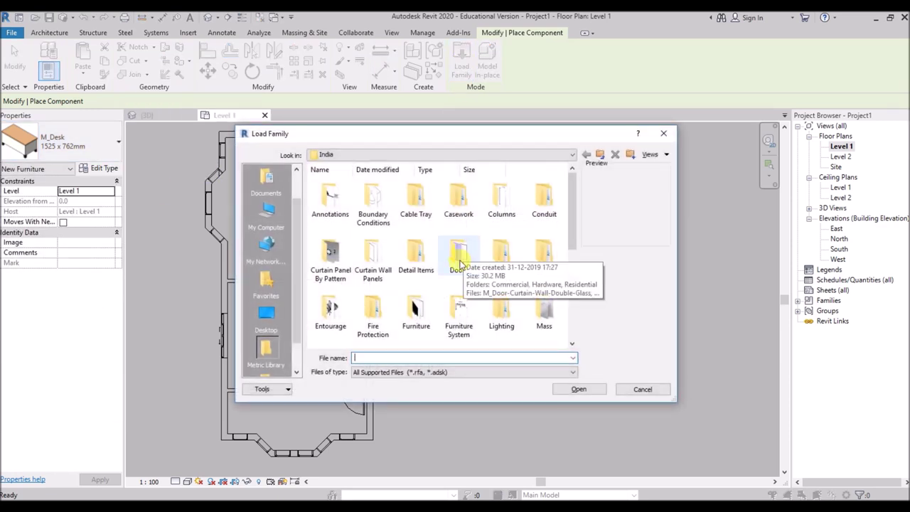
pyautogui.doubleClick(419, 310)
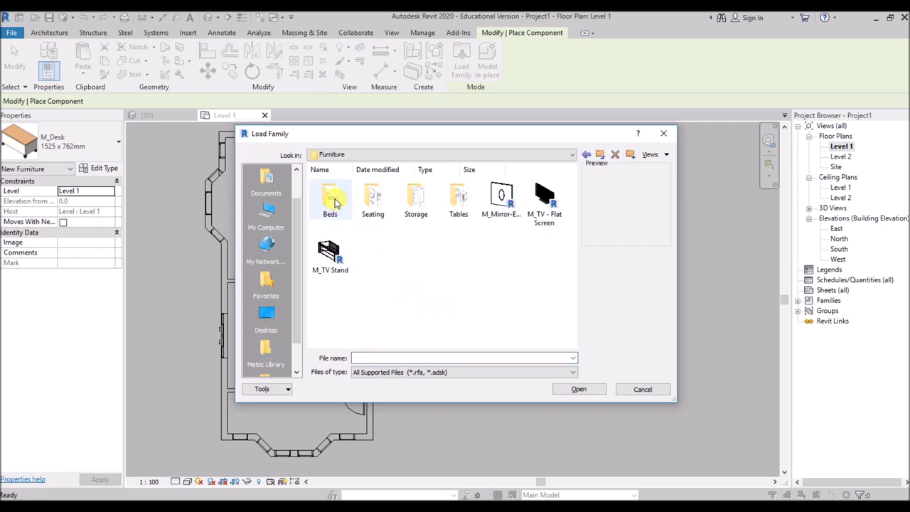
pyautogui.click(546, 206)
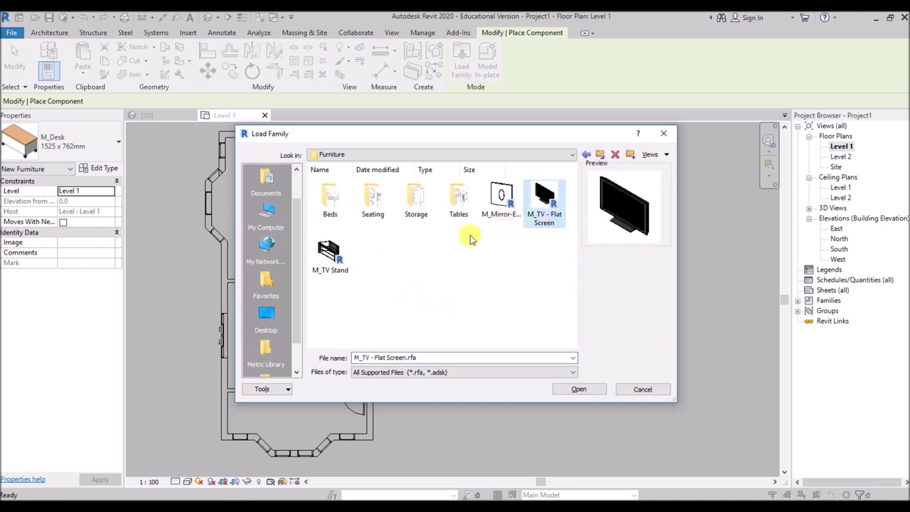
pyautogui.click(331, 266)
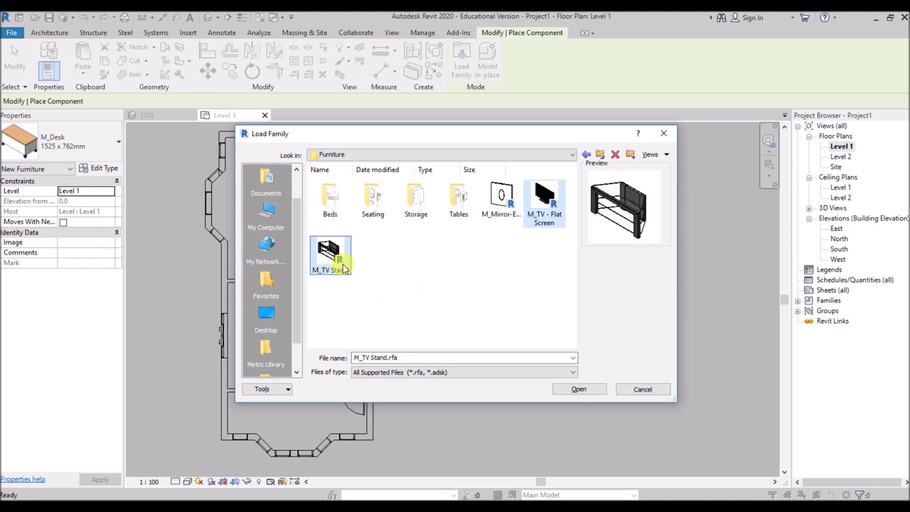
pyautogui.click(580, 388)
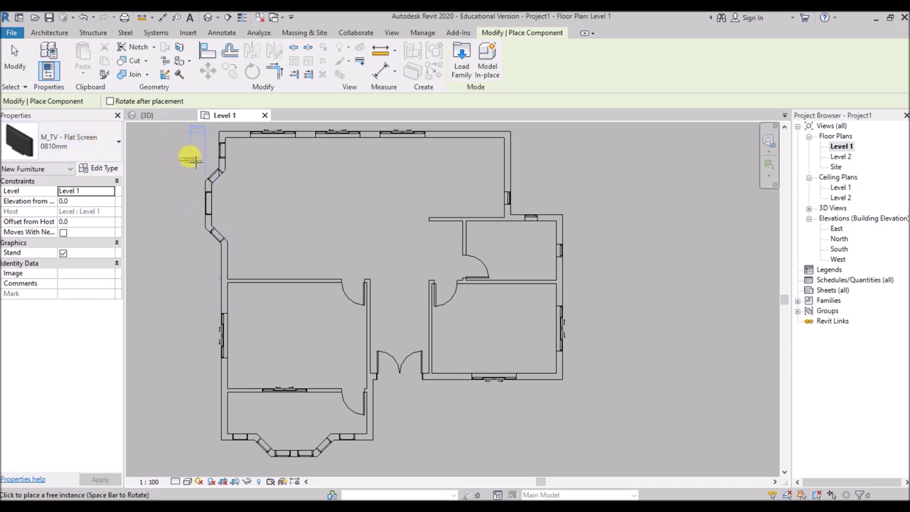
# Load the M_Bed-Box family from the Beds folder of the furniture library.
pyautogui.click(462, 65)
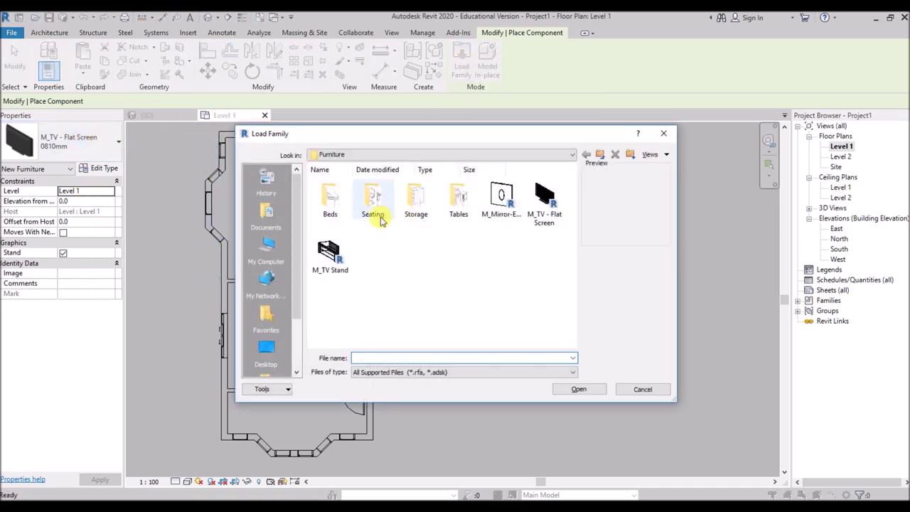
pyautogui.doubleClick(329, 201)
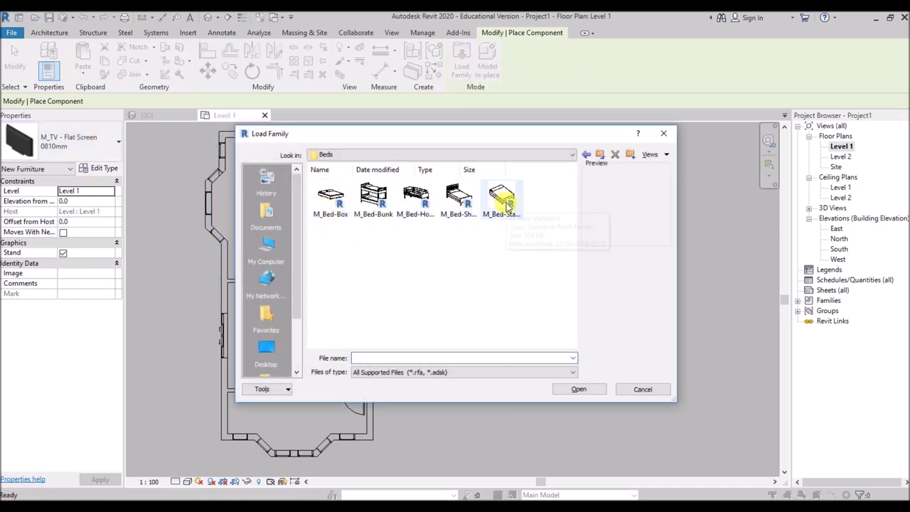
pyautogui.click(331, 199)
pyautogui.click(517, 206)
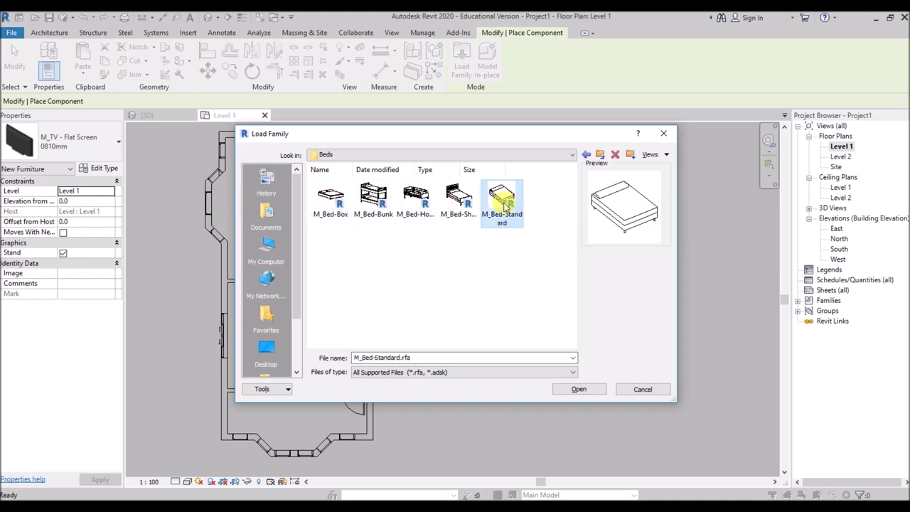
pyautogui.click(330, 199)
pyautogui.click(578, 390)
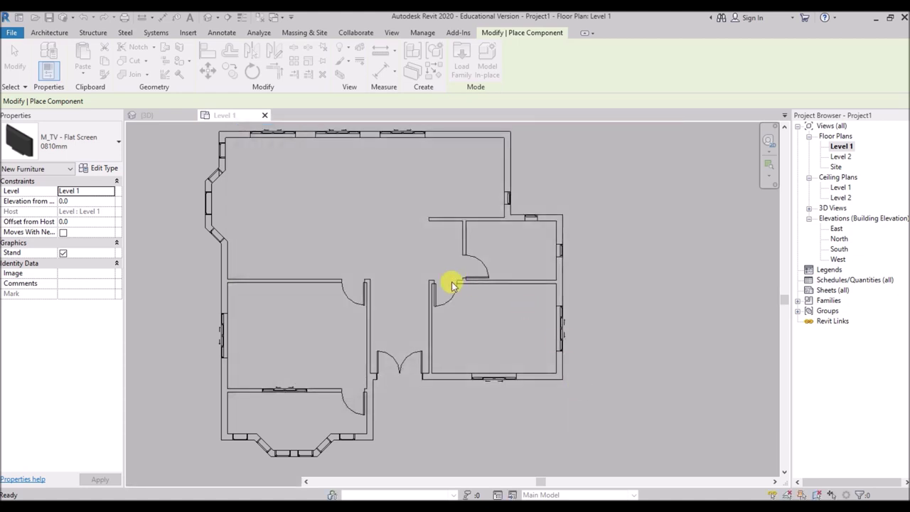
# Load the M_Sofa-Corbu and M_Chair-Corbu families from the Seating folder.
pyautogui.click(459, 63)
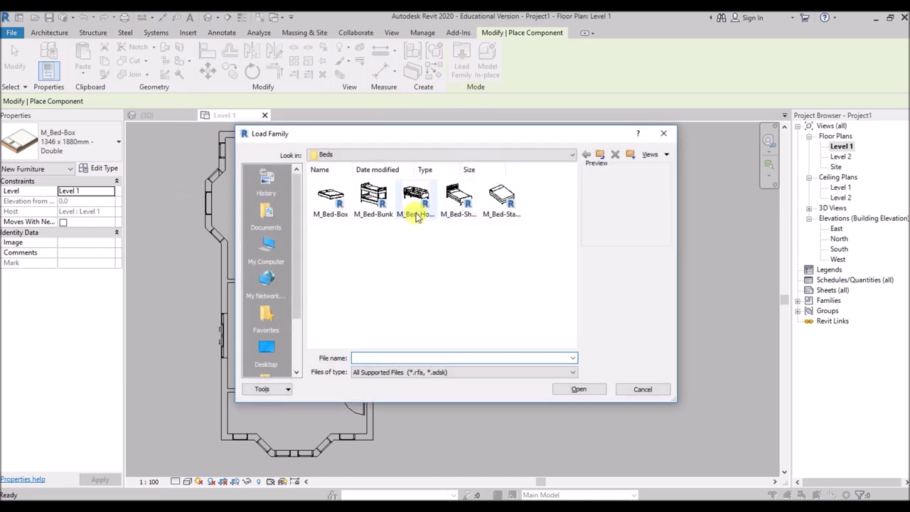
pyautogui.click(599, 155)
pyautogui.doubleClick(376, 201)
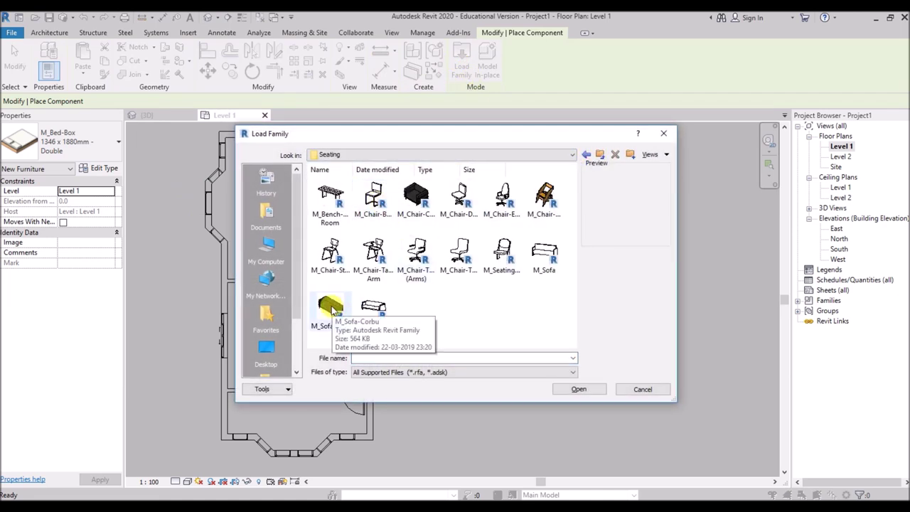
pyautogui.click(542, 252)
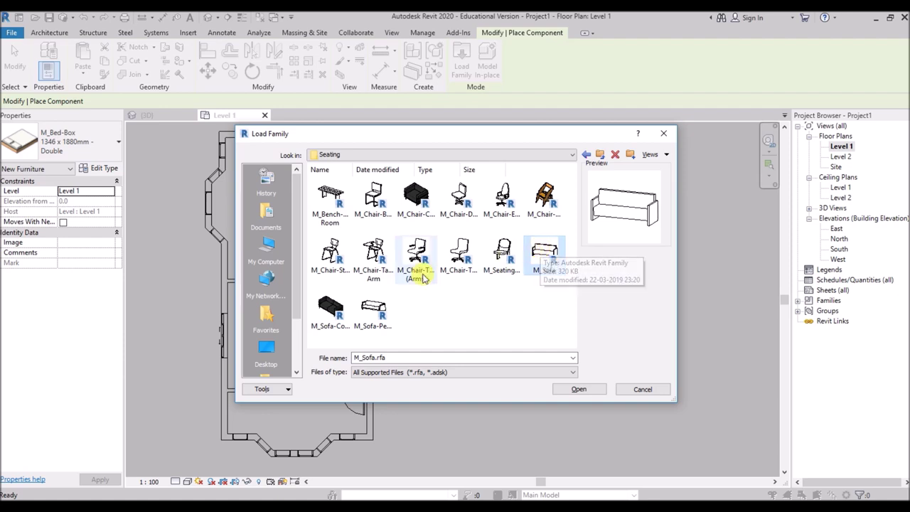
pyautogui.click(372, 310)
pyautogui.click(320, 310)
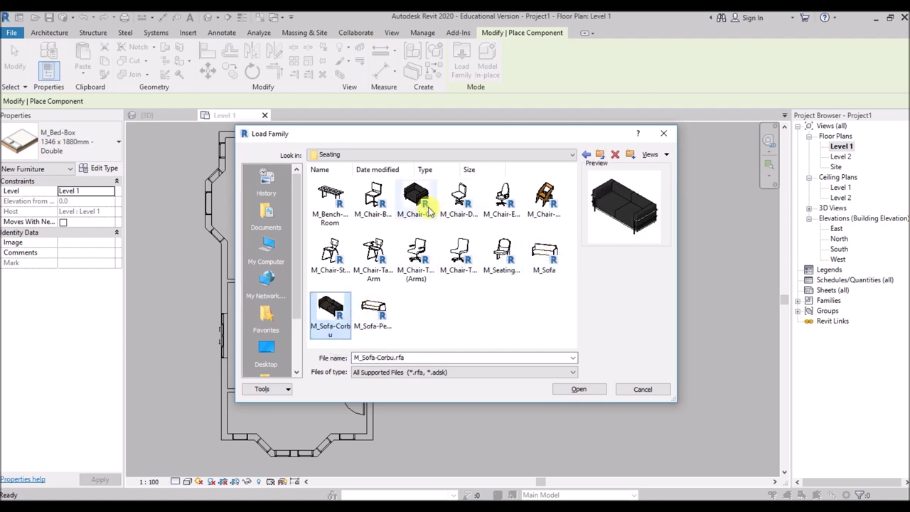
pyautogui.click(415, 199)
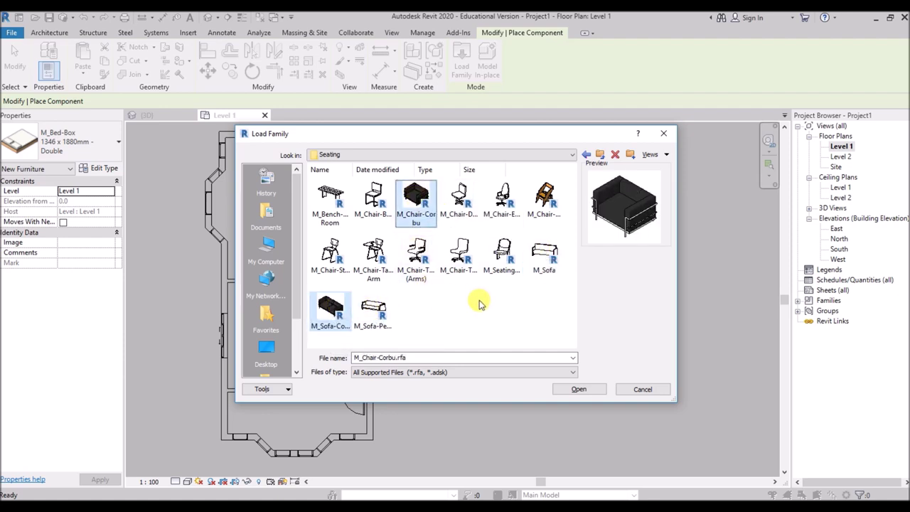
pyautogui.click(580, 390)
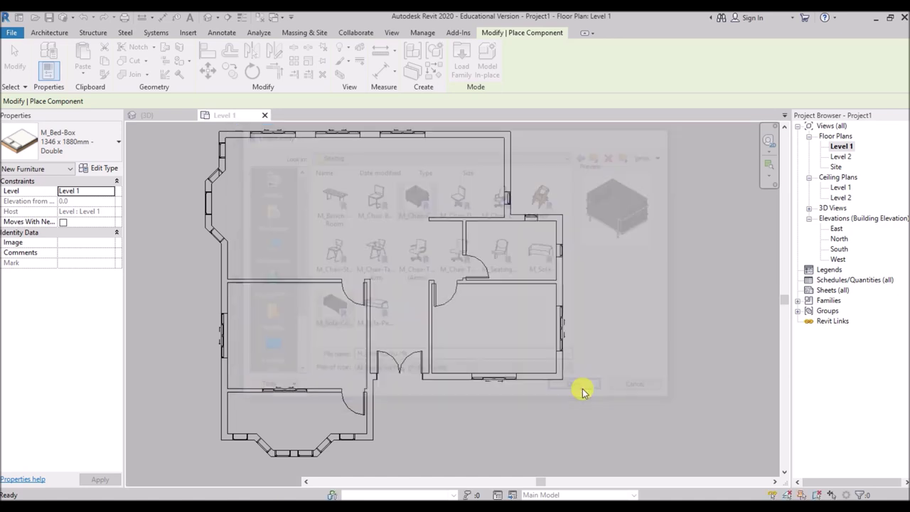
# Place three M_Sofa-Corbu sofas near the living room's bay window, one about 750 mm above the lower wall and two perpendicular to it.
pyautogui.scroll(2, 271, 191)
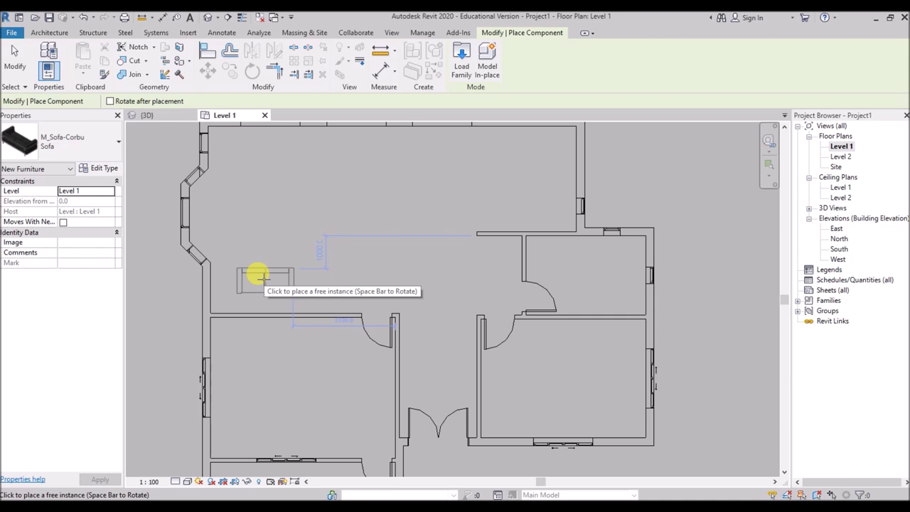
pyautogui.press('space')
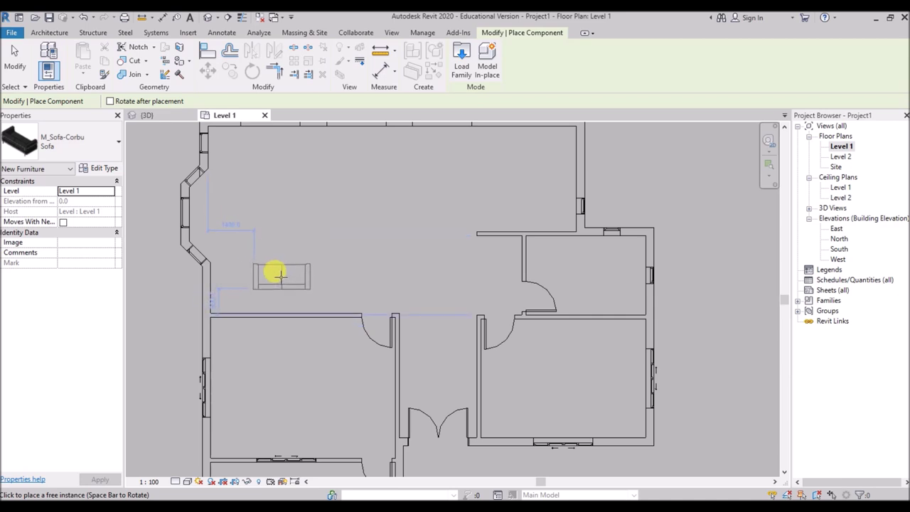
pyautogui.click(281, 276)
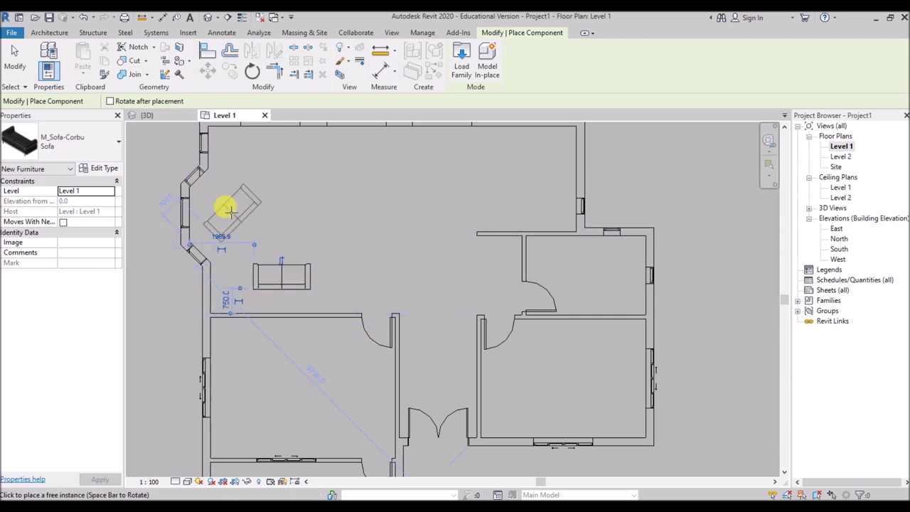
pyautogui.press('space')
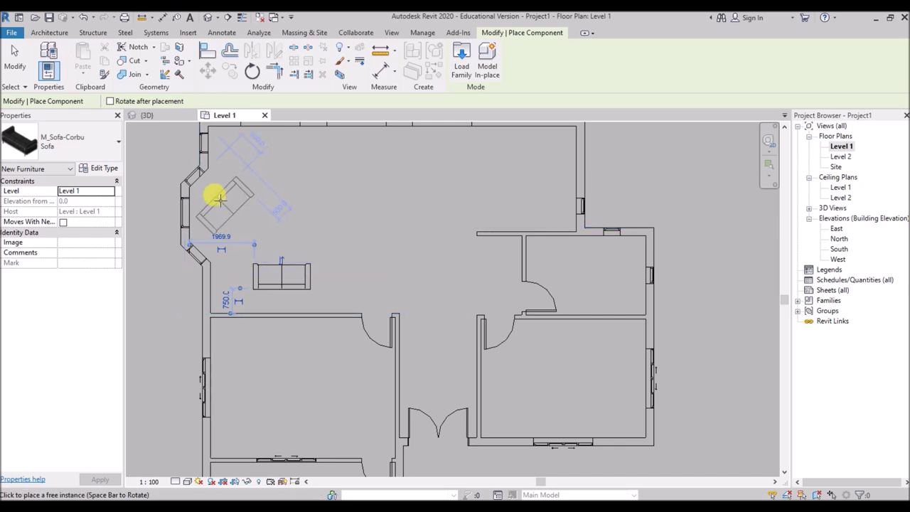
pyautogui.scroll(1, 226, 214)
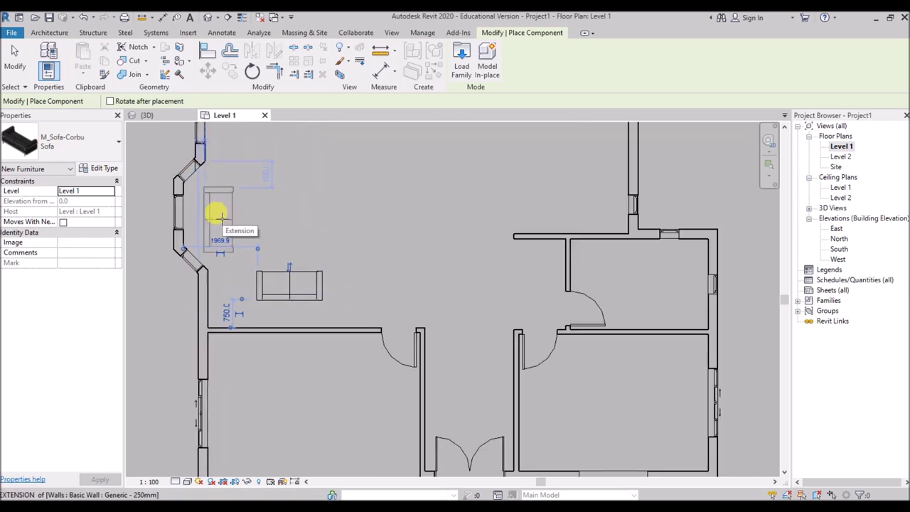
pyautogui.click(221, 217)
pyautogui.scroll(-3, 315, 227)
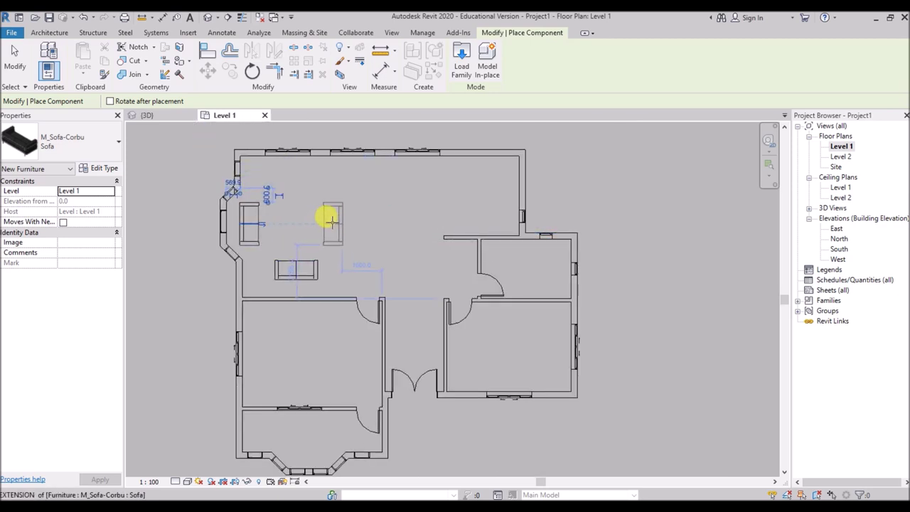
pyautogui.click(331, 220)
pyautogui.press('Escape')
pyautogui.press('Escape')
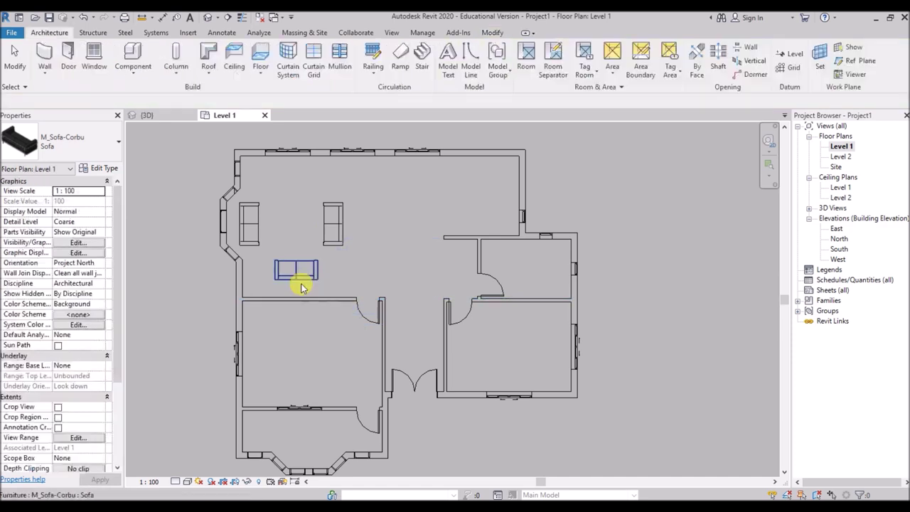
# Nudge the sofa nearest the living room's lower wall slightly left and up between the other two sofas.
pyautogui.click(301, 285)
pyautogui.press('Left')
pyautogui.press('Escape')
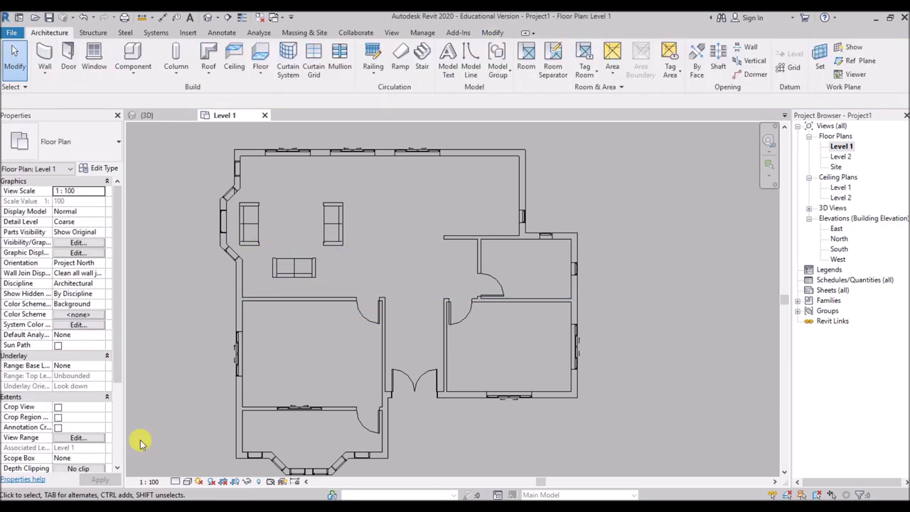
# Place an M_Bed-Box 1525 x 2007mm - Queen bed in the right bedroom, head against the lower window and about 1770 mm from the left wall.
pyautogui.click(133, 57)
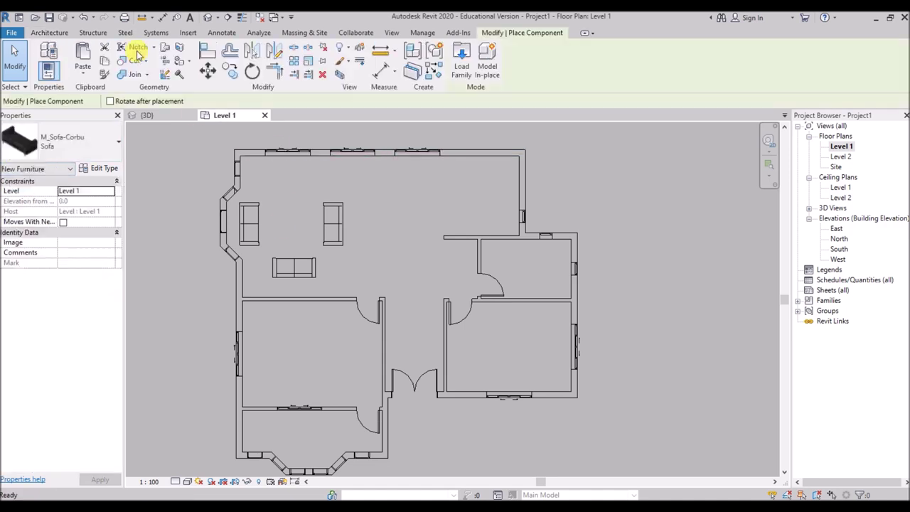
pyautogui.click(110, 140)
pyautogui.scroll(6, 85, 229)
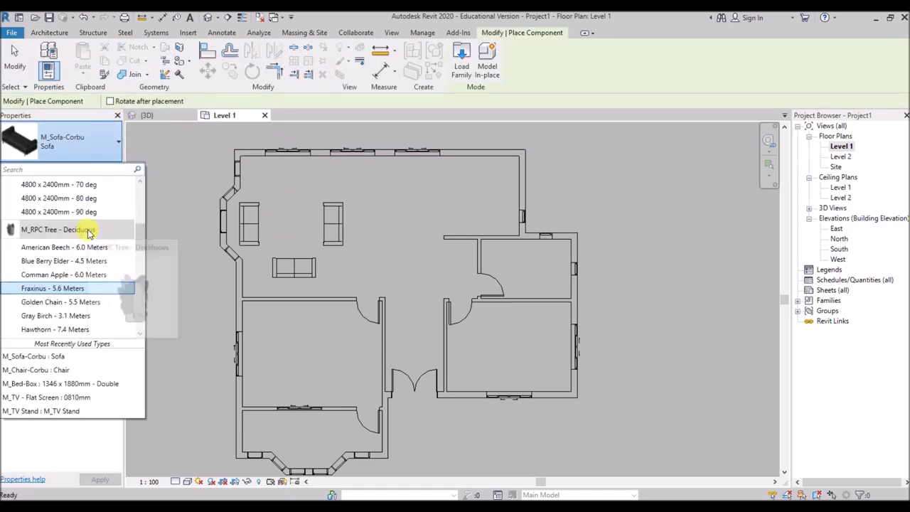
pyautogui.moveTo(147, 239); pyautogui.dragTo(142, 183)
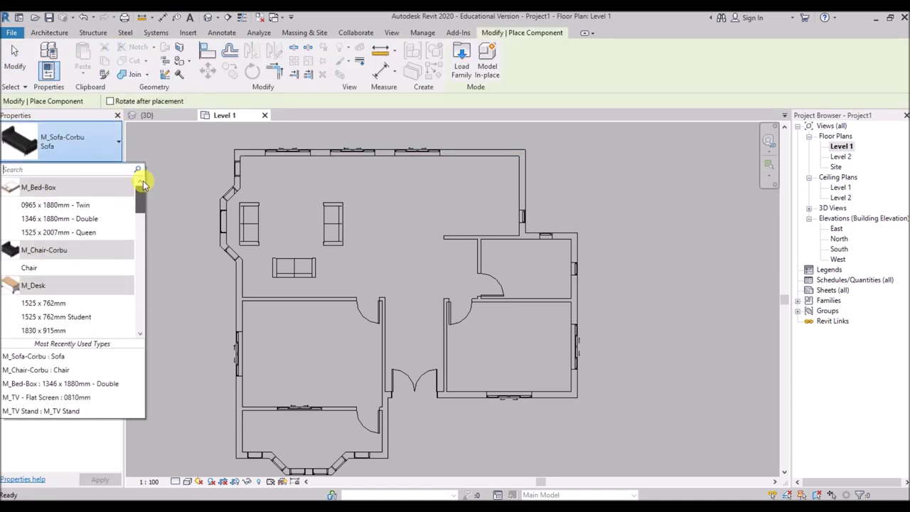
pyautogui.click(61, 231)
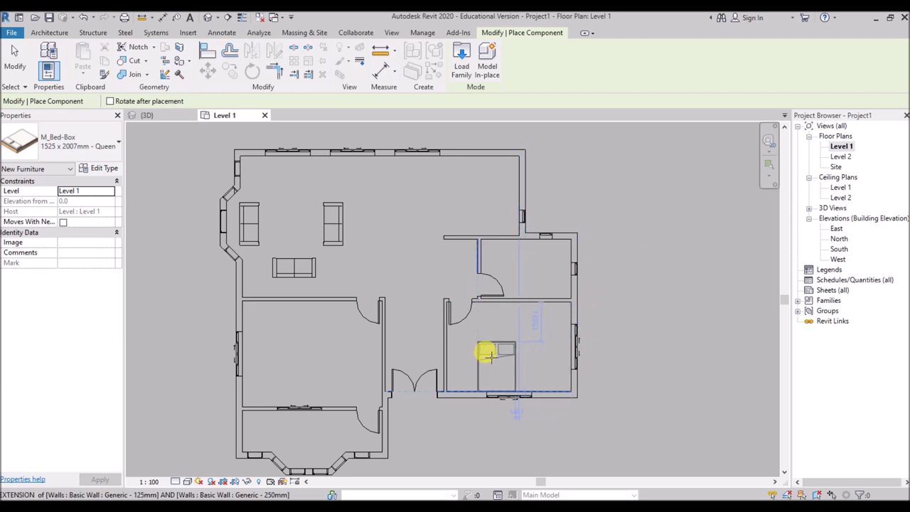
pyautogui.scroll(3, 518, 361)
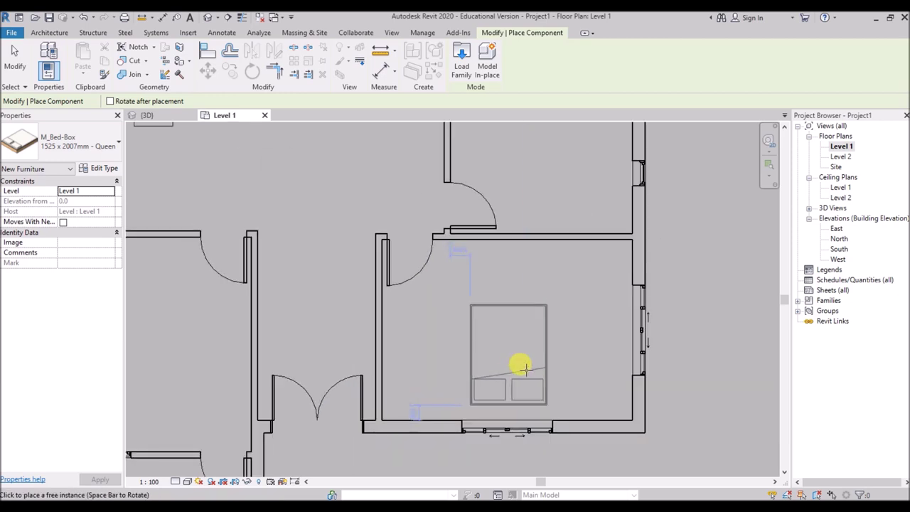
pyautogui.click(523, 376)
# Place a second Queen bed in the left bedroom, head against the lower wall's window and about 1500 mm from the left wall.
pyautogui.scroll(-4, 556, 291)
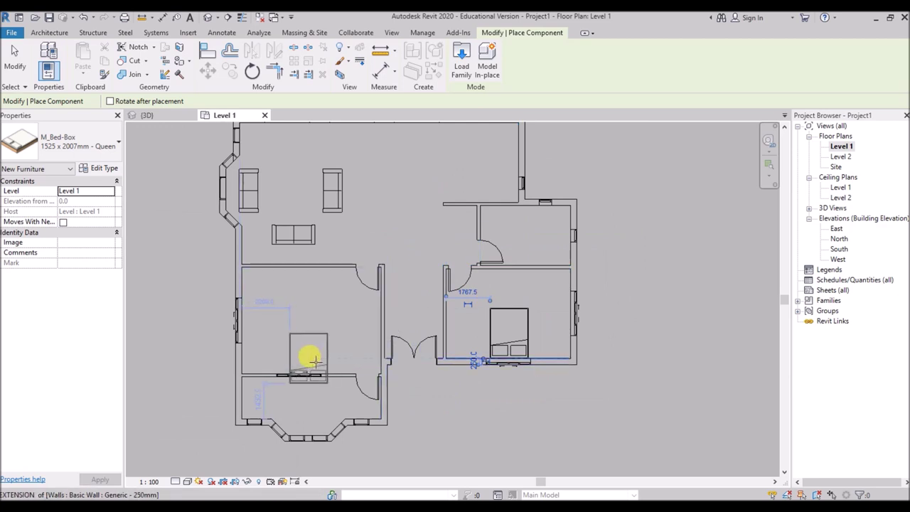
pyautogui.scroll(2, 299, 339)
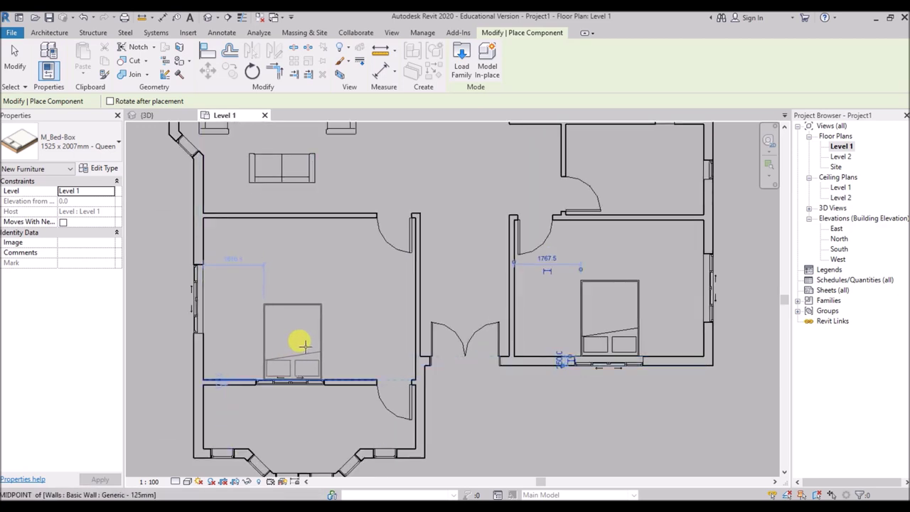
pyautogui.scroll(2, 300, 347)
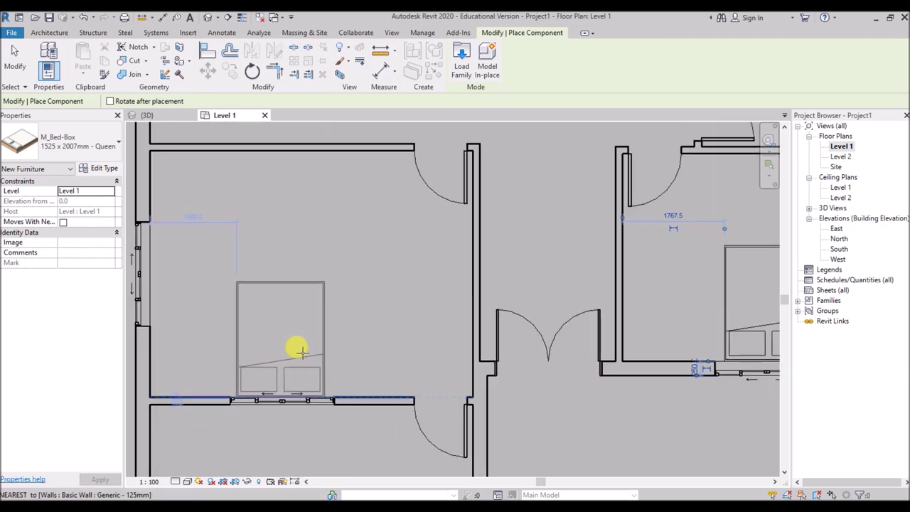
pyautogui.click(298, 350)
# Place two M_Chair-Corbu chairs along the upper wall of the small bay-window room, about 4300 mm and 2700 mm from its right wall.
pyautogui.scroll(-3, 348, 318)
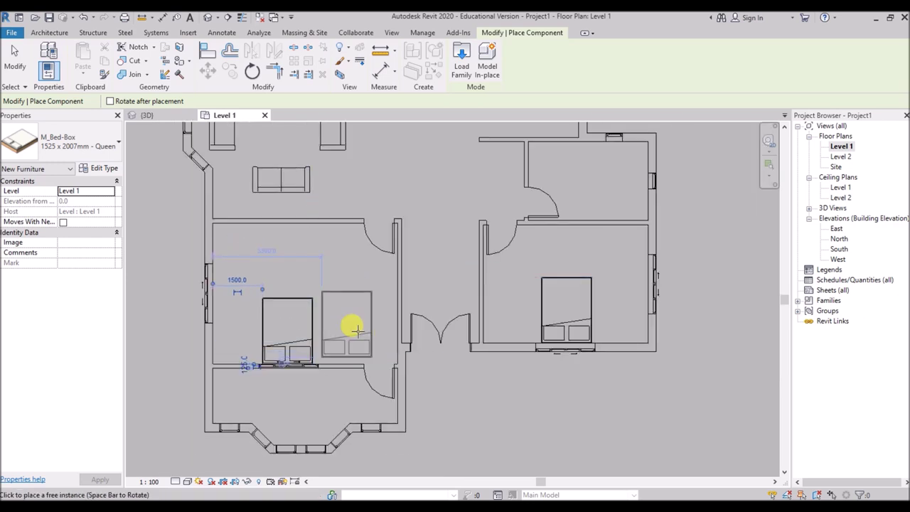
pyautogui.scroll(-4, 352, 330)
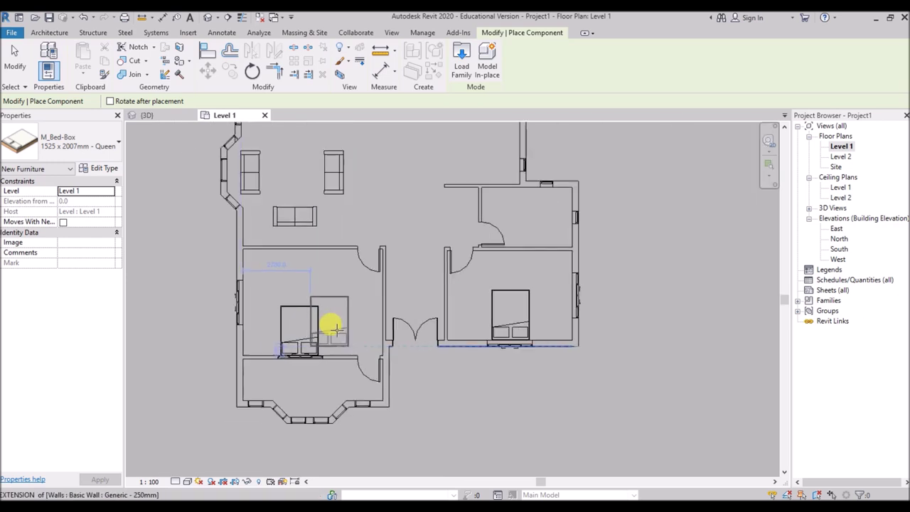
pyautogui.click(116, 148)
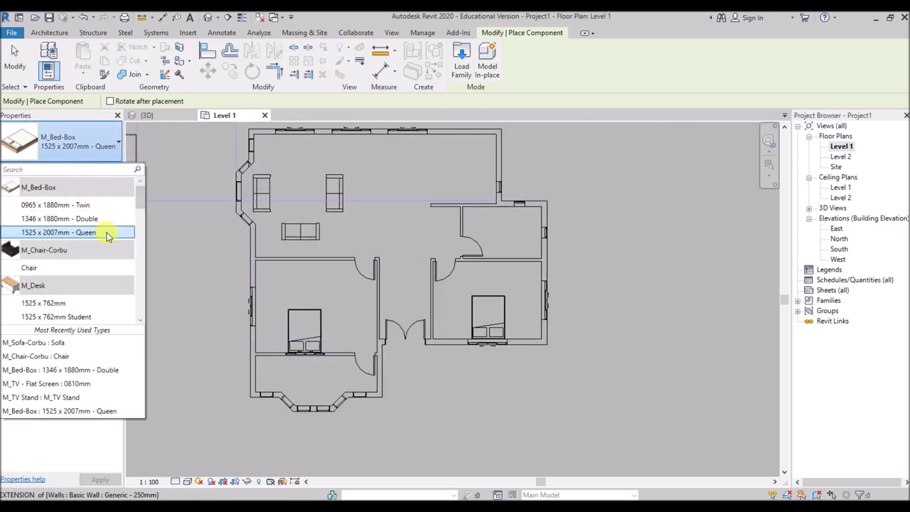
pyautogui.scroll(2, 44, 250)
pyautogui.click(39, 268)
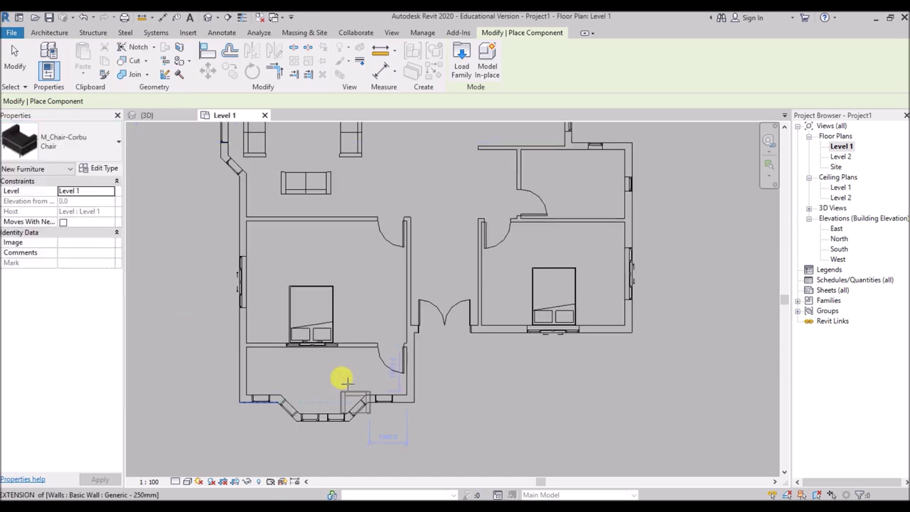
pyautogui.scroll(2, 255, 351)
pyautogui.scroll(2, 323, 357)
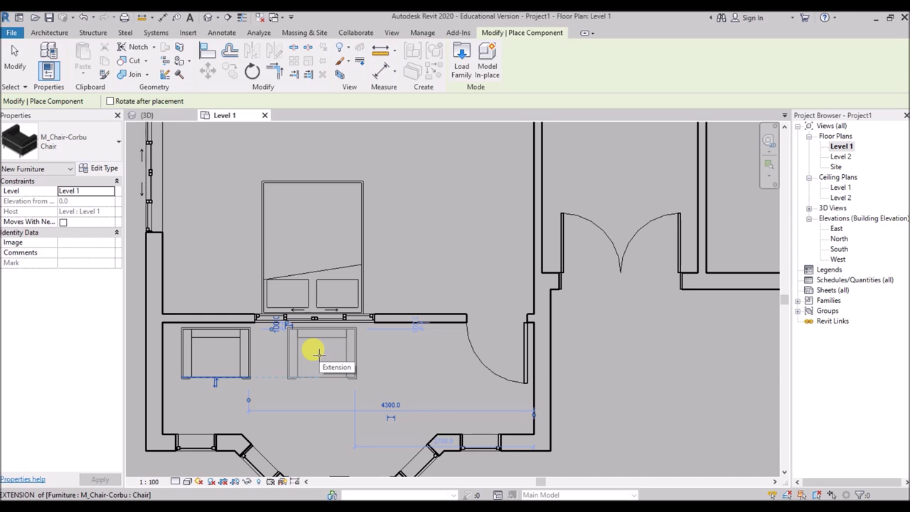
pyautogui.click(317, 353)
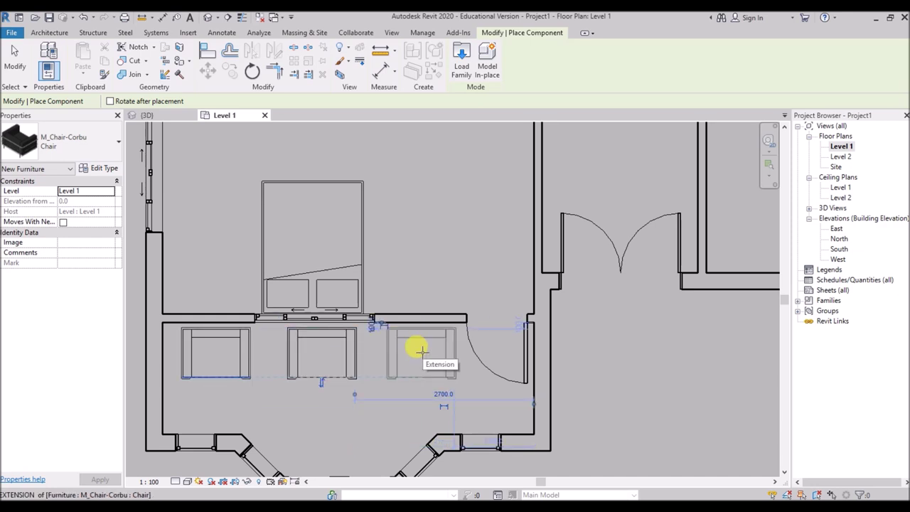
# Place an M_TV Stand against the living room's upper wall, centred under the leftmost window.
pyautogui.click(78, 141)
pyautogui.scroll(-5, 90, 242)
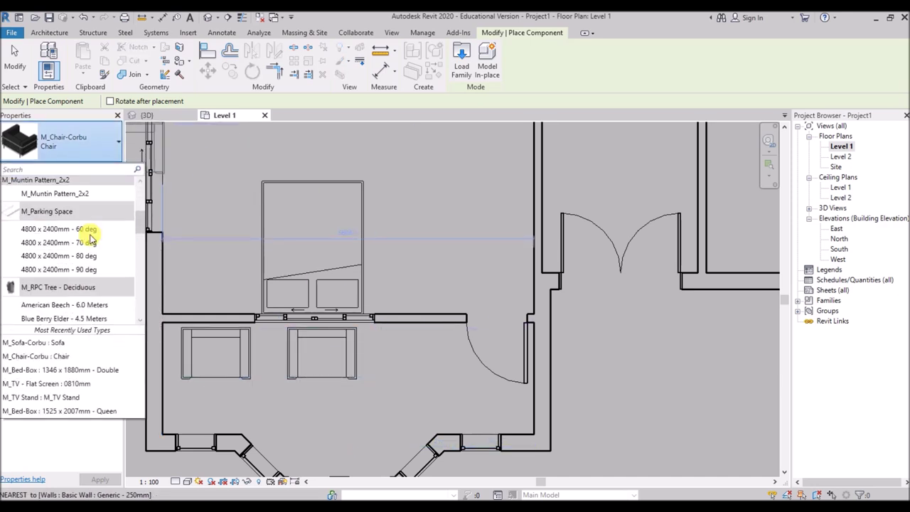
pyautogui.scroll(-6, 90, 242)
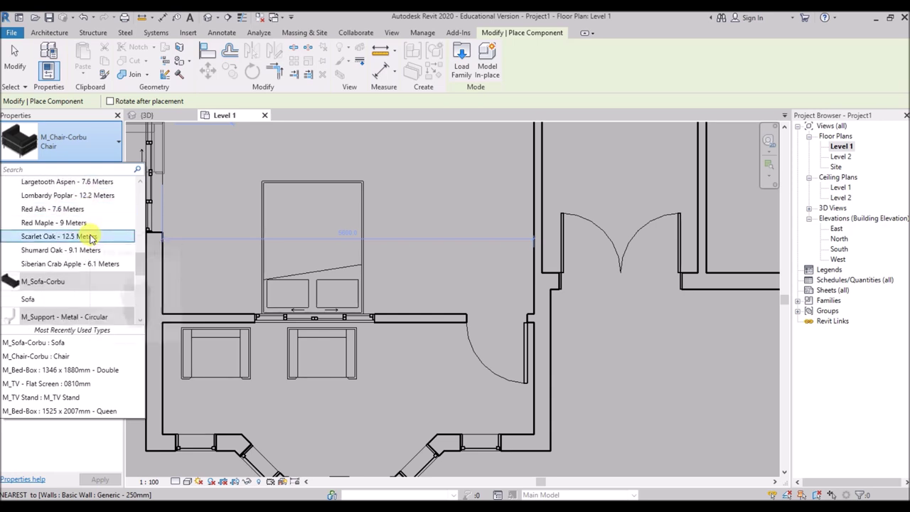
pyautogui.scroll(-6, 85, 249)
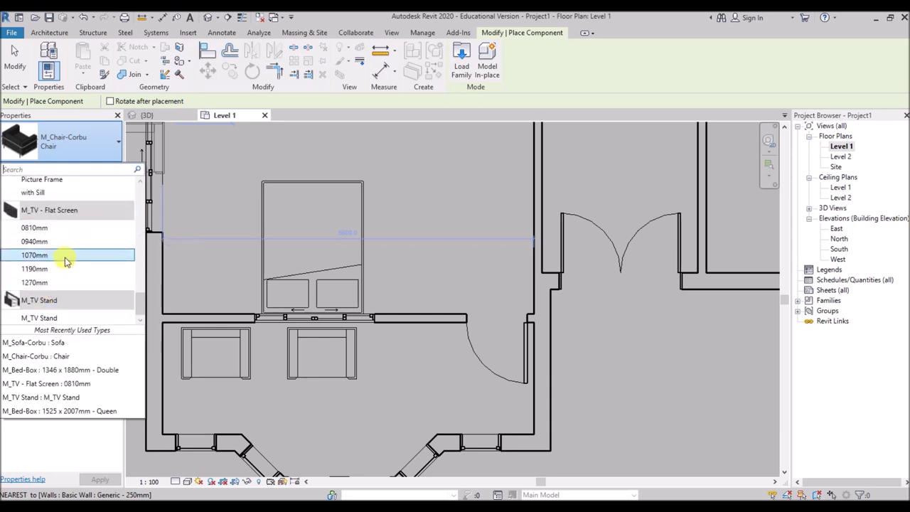
pyautogui.click(39, 317)
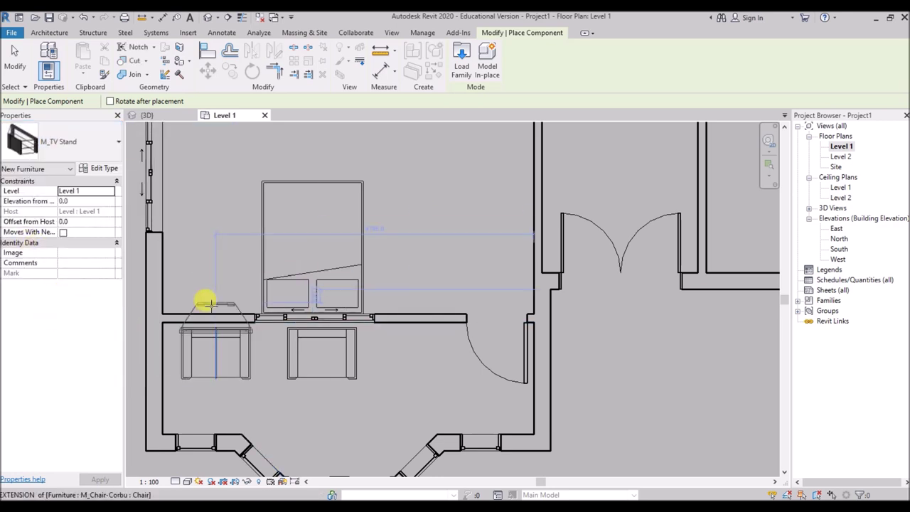
pyautogui.scroll(-5, 250, 193)
pyautogui.scroll(8, 248, 192)
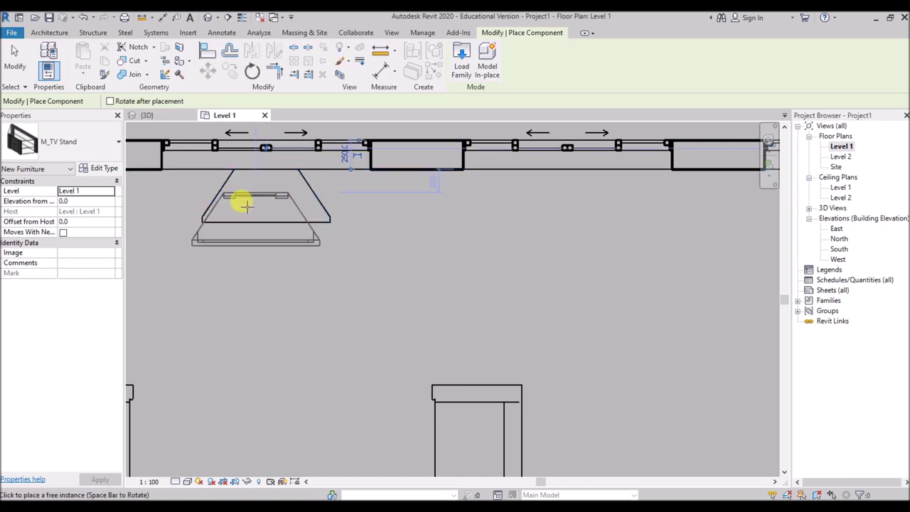
# Place another M_TV Stand against the right bedroom's upper wall, opposite the bed.
pyautogui.scroll(-5, 243, 197)
pyautogui.scroll(5, 247, 369)
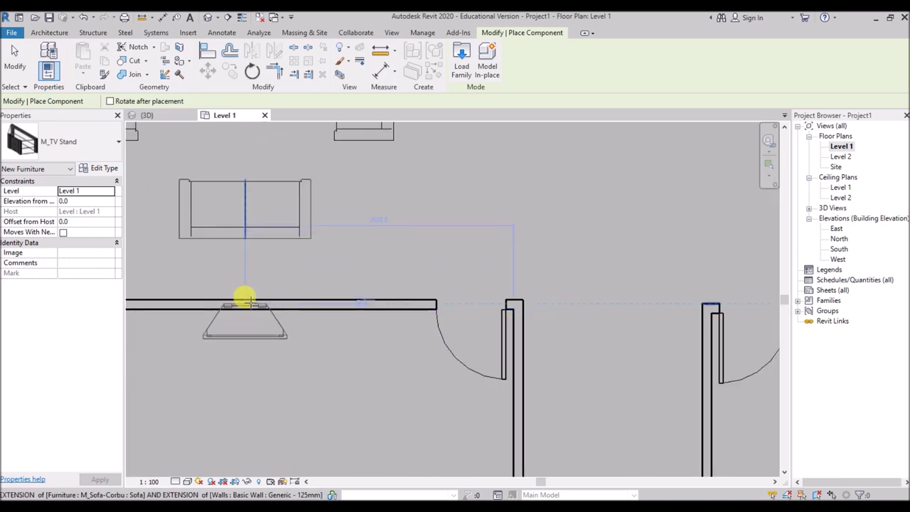
pyautogui.scroll(-5, 243, 298)
pyautogui.scroll(5, 491, 323)
pyautogui.scroll(1, 491, 305)
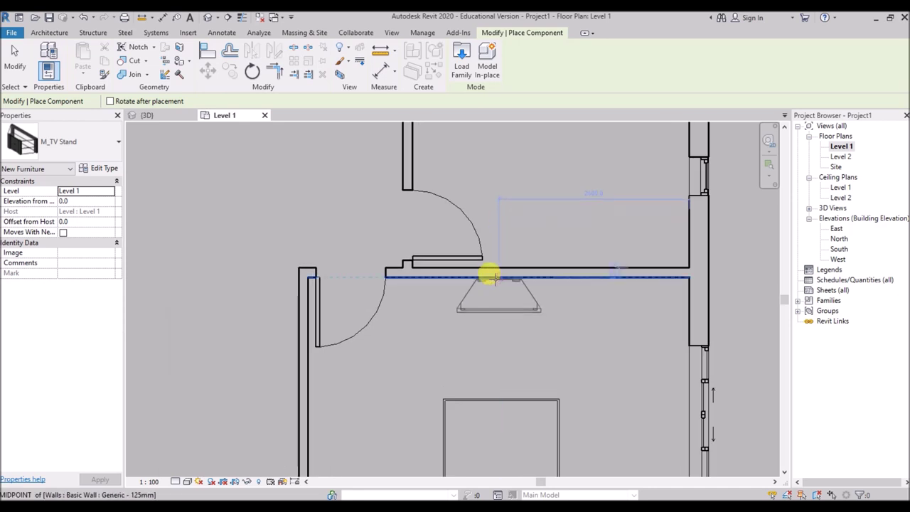
pyautogui.scroll(-2, 410, 298)
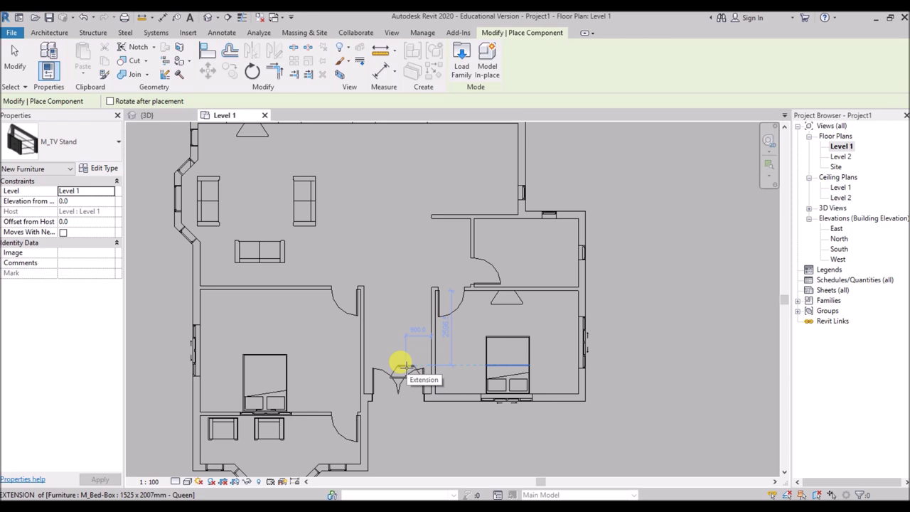
# Place an M_TV - Flat Screen 1270mm centred on the living room's TV stand.
pyautogui.click(64, 143)
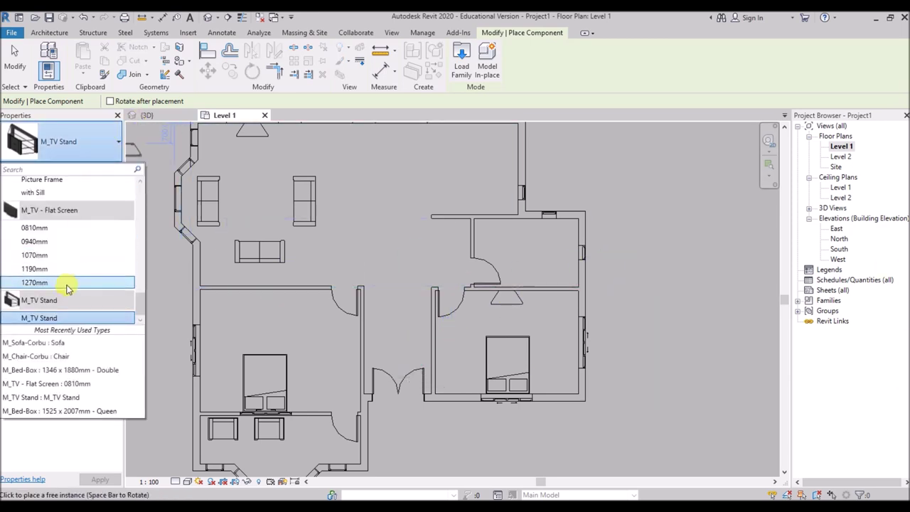
pyautogui.click(51, 283)
pyautogui.scroll(5, 268, 203)
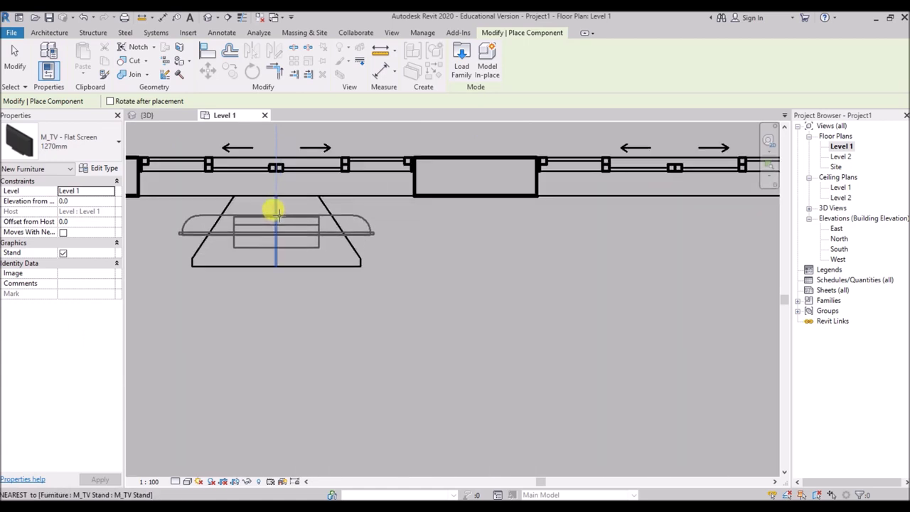
pyautogui.click(279, 213)
pyautogui.scroll(-3, 278, 213)
# Place an M_TV - Flat Screen 0940mm centred on the right bedroom's TV stand.
pyautogui.click(118, 142)
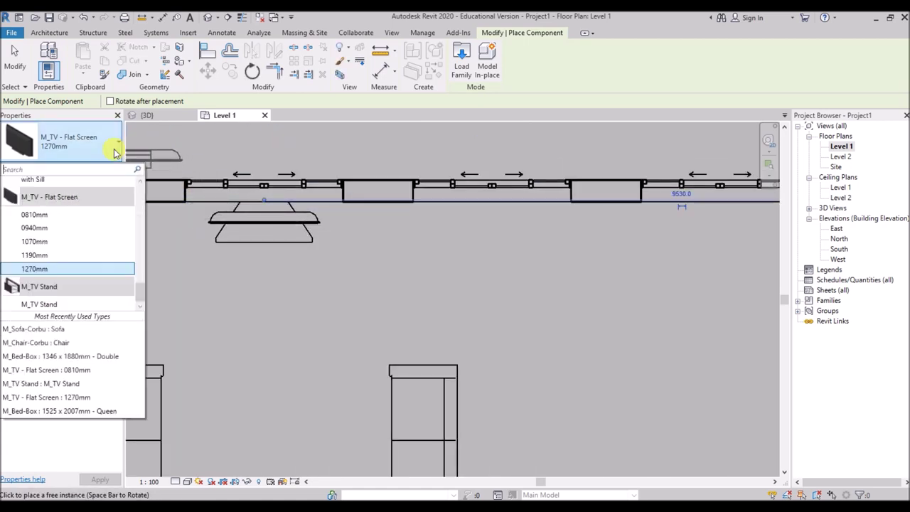
pyautogui.click(51, 227)
pyautogui.scroll(-5, 219, 252)
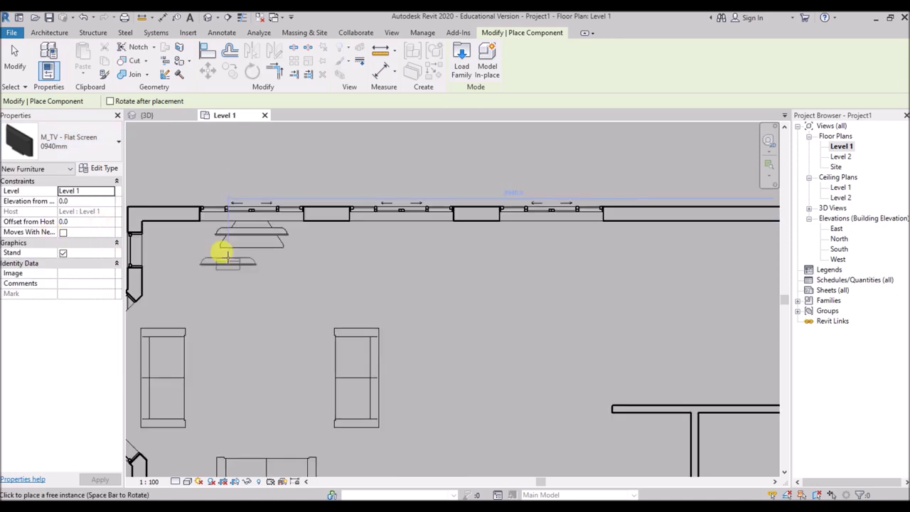
pyautogui.scroll(4, 460, 370)
pyautogui.scroll(3, 426, 368)
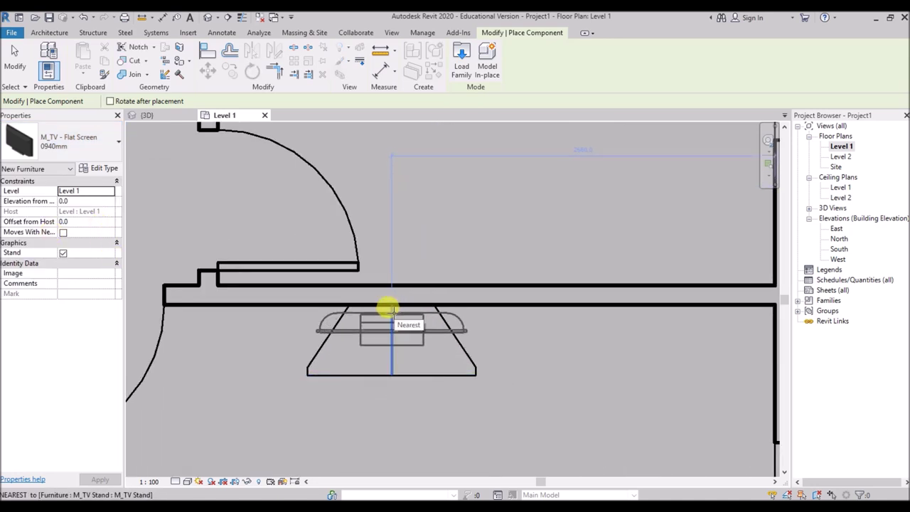
pyautogui.scroll(-2, 357, 366)
pyautogui.click(359, 366)
pyautogui.scroll(-4, 352, 359)
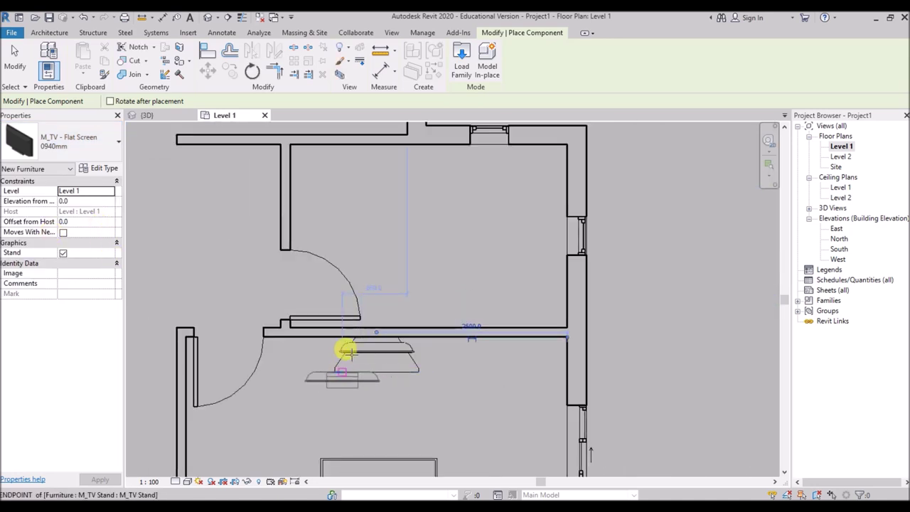
pyautogui.rightClick(543, 201)
pyautogui.press('Escape')
# Load the M_Table-Ellipse, M_Table-Dining Round w Chairs and M_Table-Round families from the Tables folder.
pyautogui.click(80, 139)
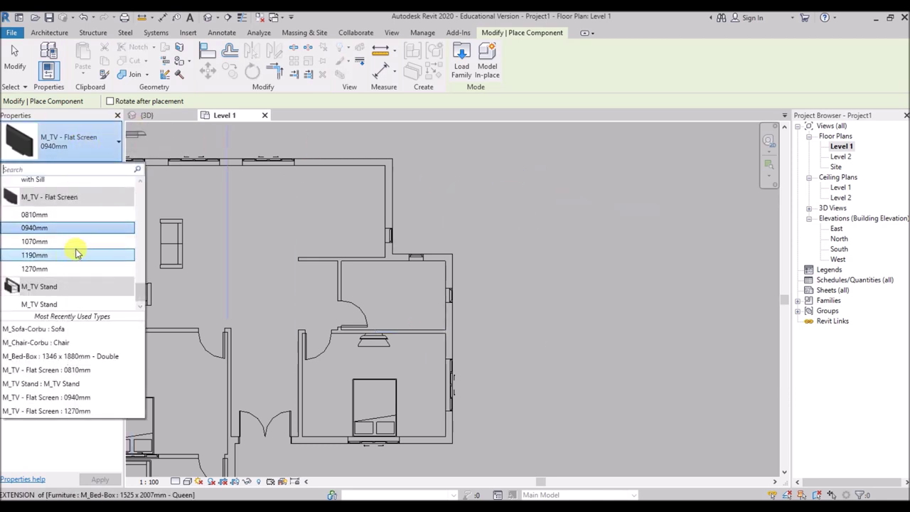
pyautogui.click(460, 57)
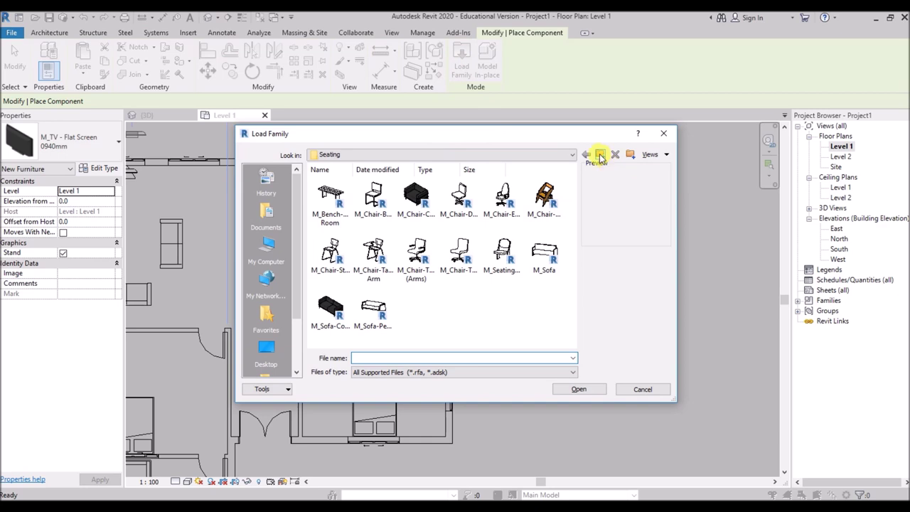
pyautogui.click(600, 156)
pyautogui.doubleClick(458, 199)
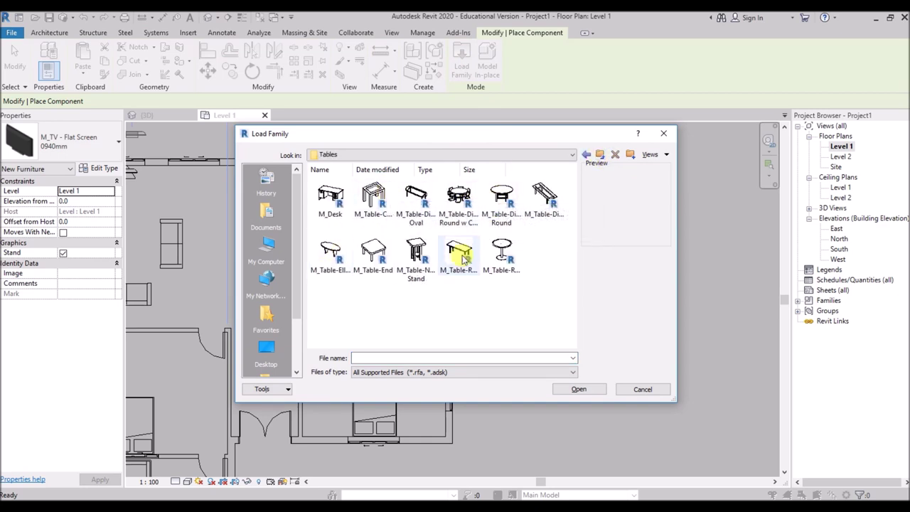
pyautogui.click(332, 252)
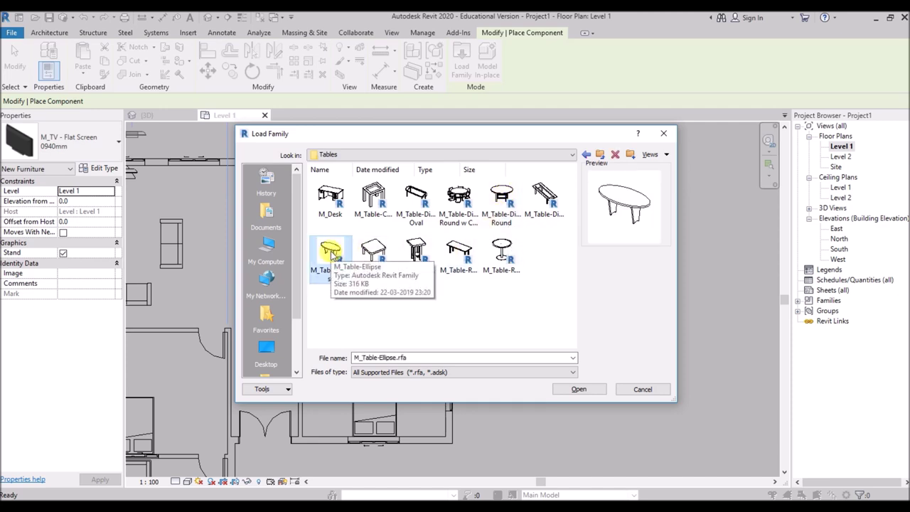
pyautogui.click(462, 201)
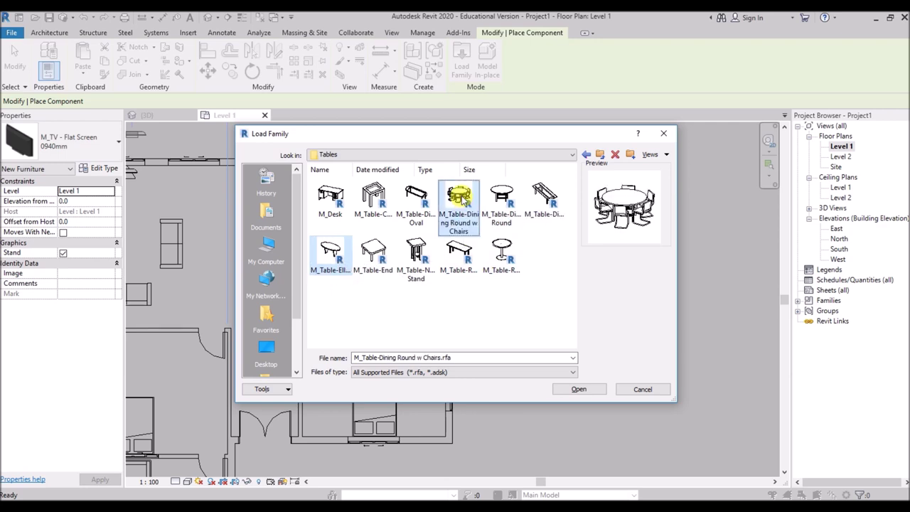
pyautogui.click(502, 255)
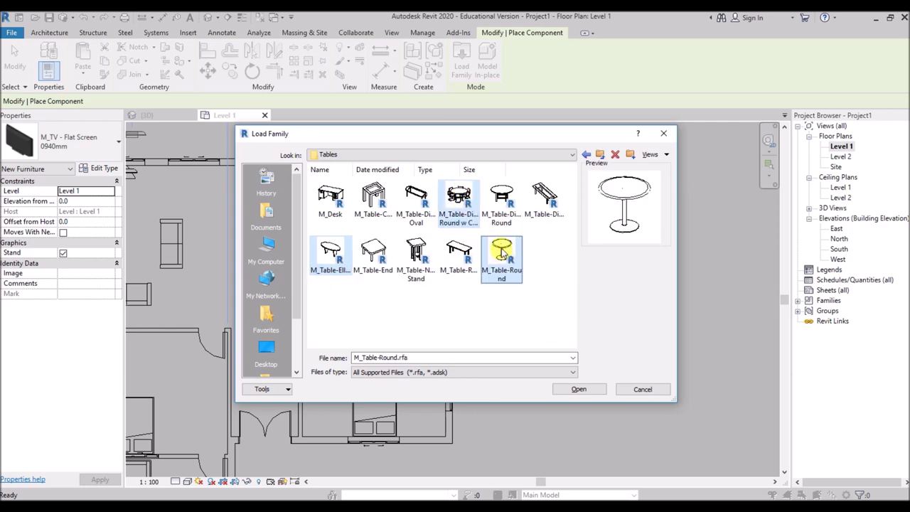
pyautogui.click(579, 389)
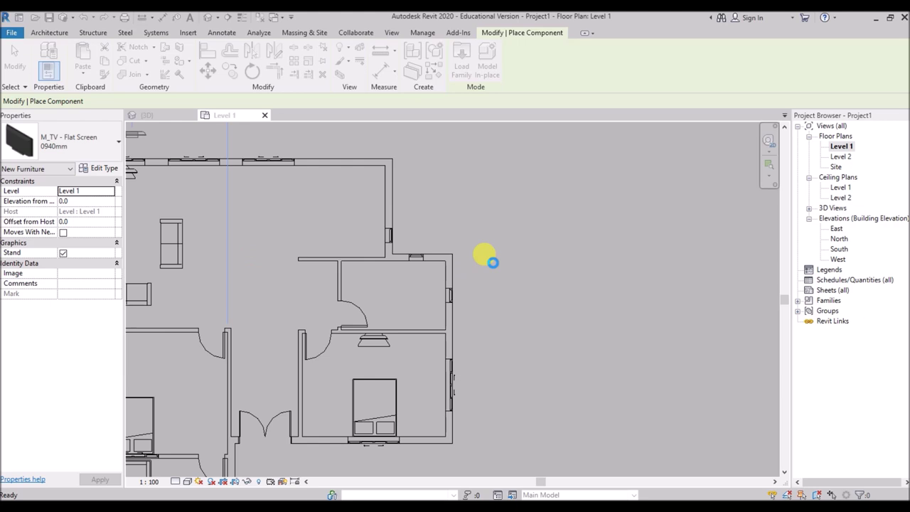
# Place an M_Table-Ellipse 1800 x 900mm, rotated lengthwise between the two facing sofas in the living room.
pyautogui.scroll(-4, 493, 166)
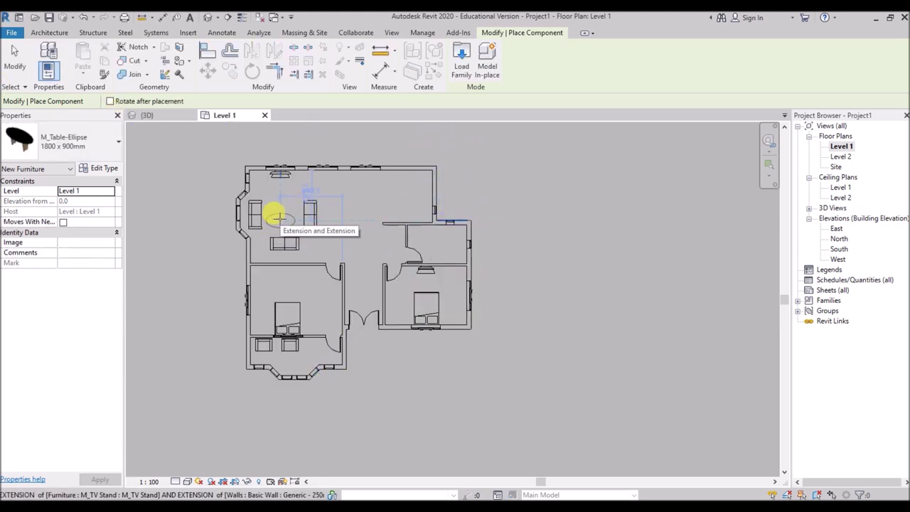
pyautogui.scroll(3, 277, 217)
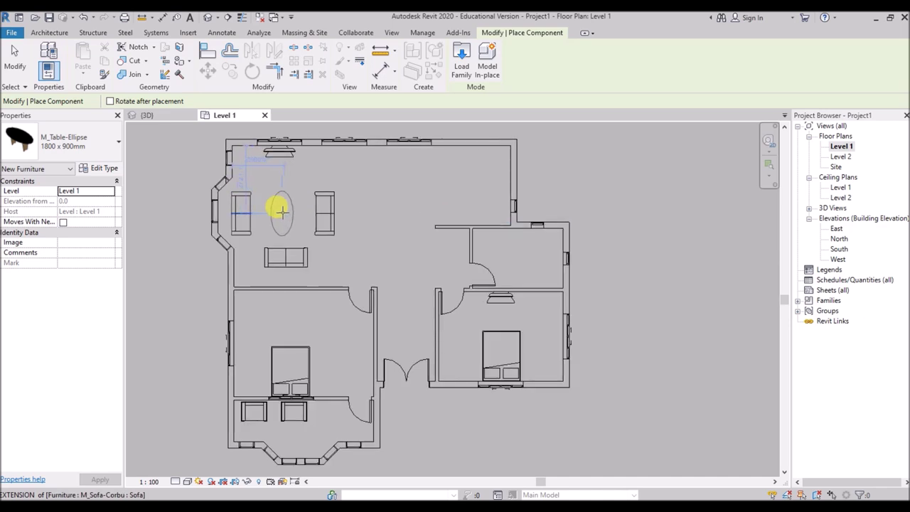
pyautogui.scroll(1, 281, 211)
pyautogui.scroll(-4, 285, 209)
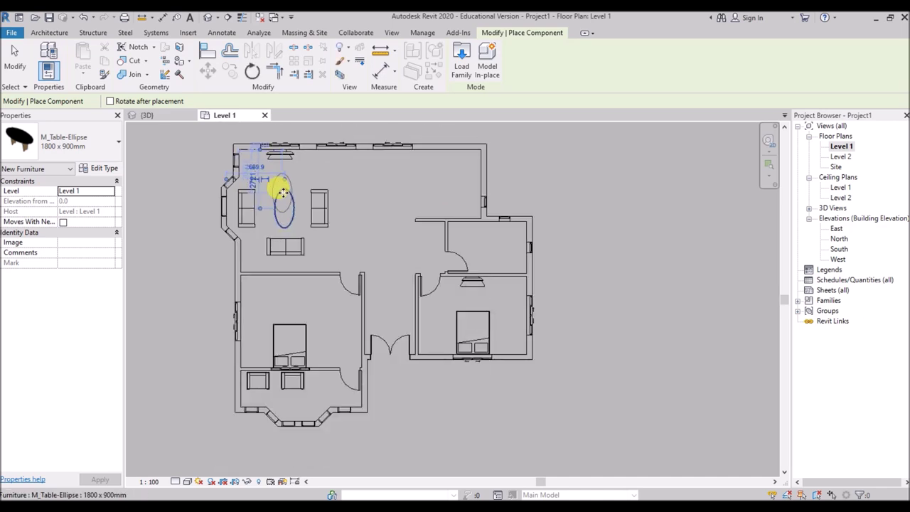
# Place an M_Table-Round of 0915mm Diameter in front of the two chairs in the lower bay-window room.
pyautogui.click(78, 141)
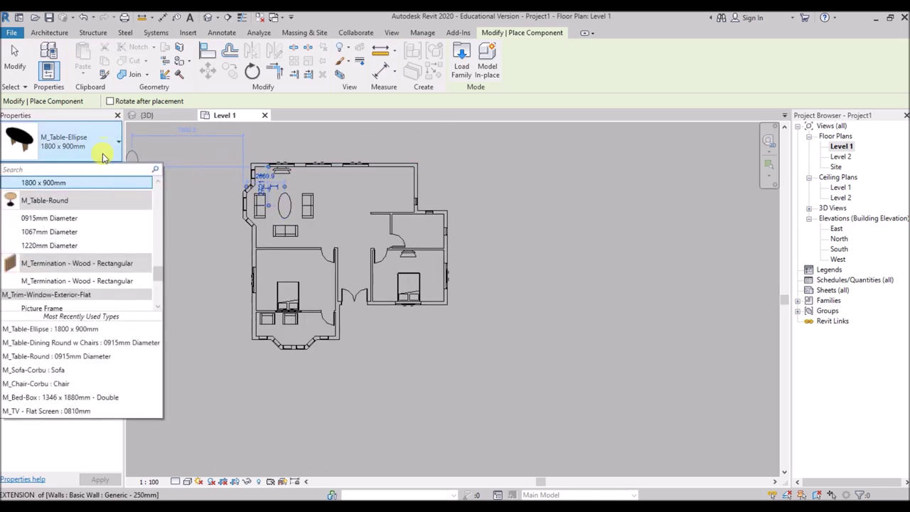
pyautogui.click(62, 218)
pyautogui.scroll(4, 274, 369)
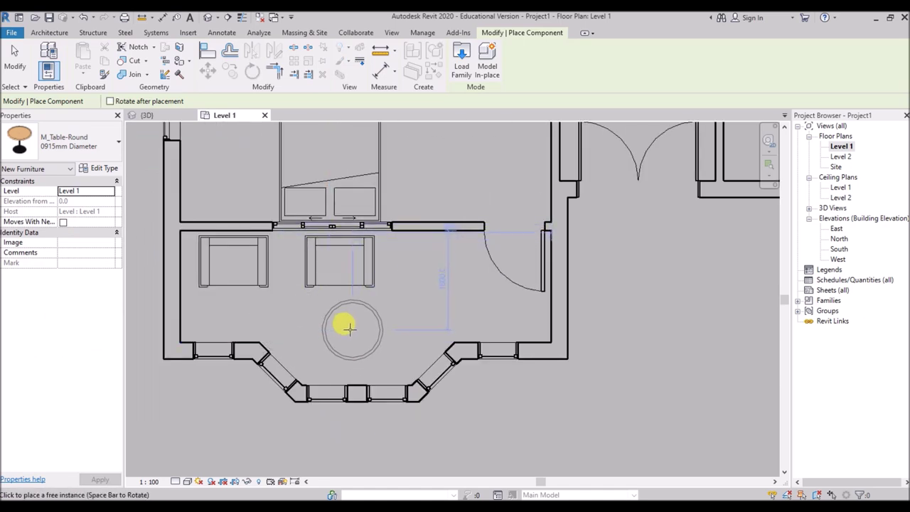
pyautogui.click(348, 327)
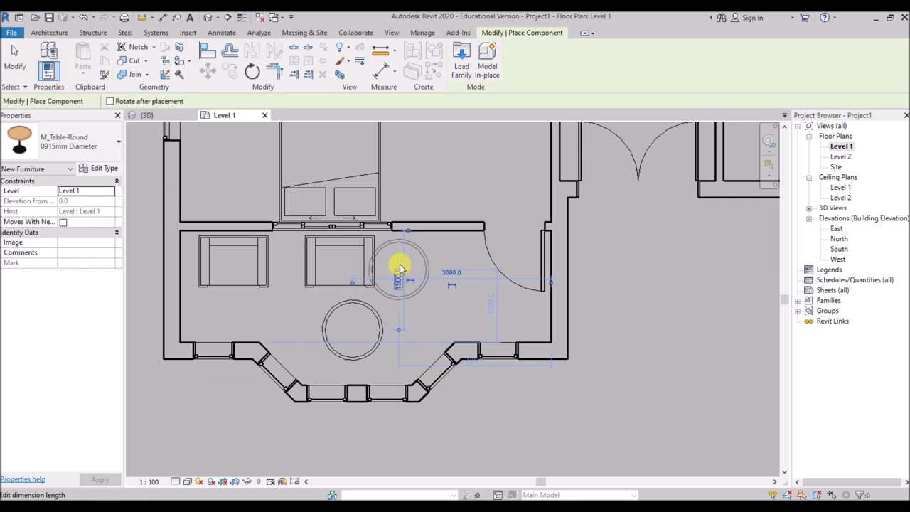
pyautogui.press('Escape')
# Move the two M_Chair-Corbu chairs in the bay-window room together to the right, centred above the round table.
pyautogui.moveTo(382, 264); pyautogui.dragTo(233, 275)
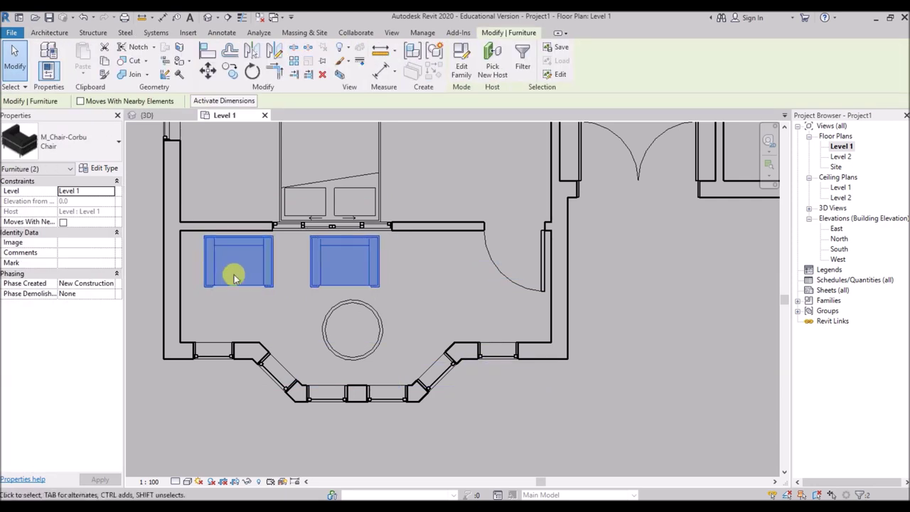
pyautogui.press('Right')
pyautogui.press('Right')
pyautogui.press('Right')
pyautogui.press('Right')
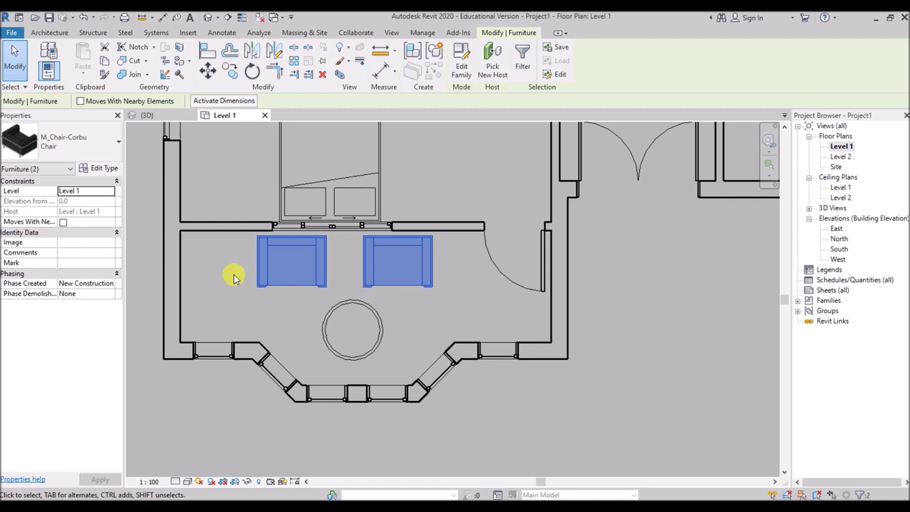
pyautogui.press('Right')
pyautogui.click(234, 277)
# Place an M_Table-Dining Round w Chairs of 1525mm Diameter near the living area's upper wall, right of the sofas.
pyautogui.click(132, 57)
pyautogui.click(107, 141)
pyautogui.scroll(3, 107, 254)
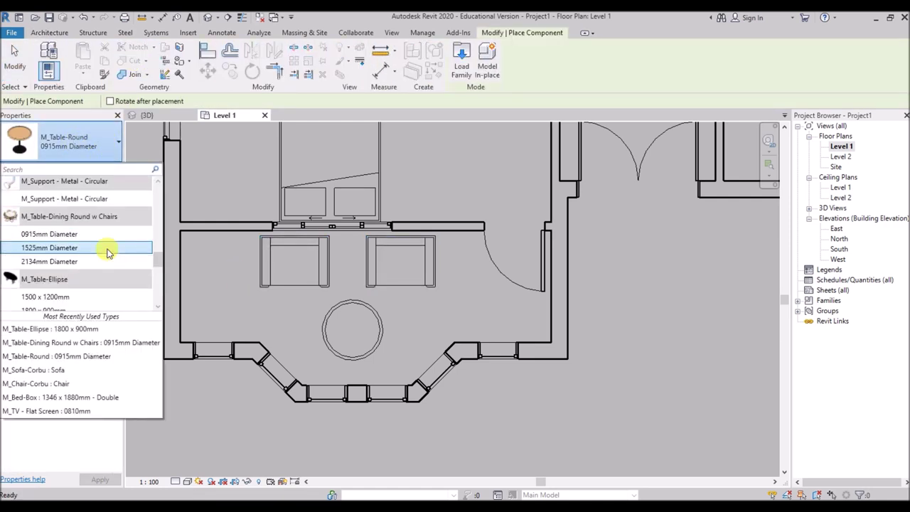
pyautogui.click(55, 261)
pyautogui.scroll(-2, 183, 285)
pyautogui.click(97, 142)
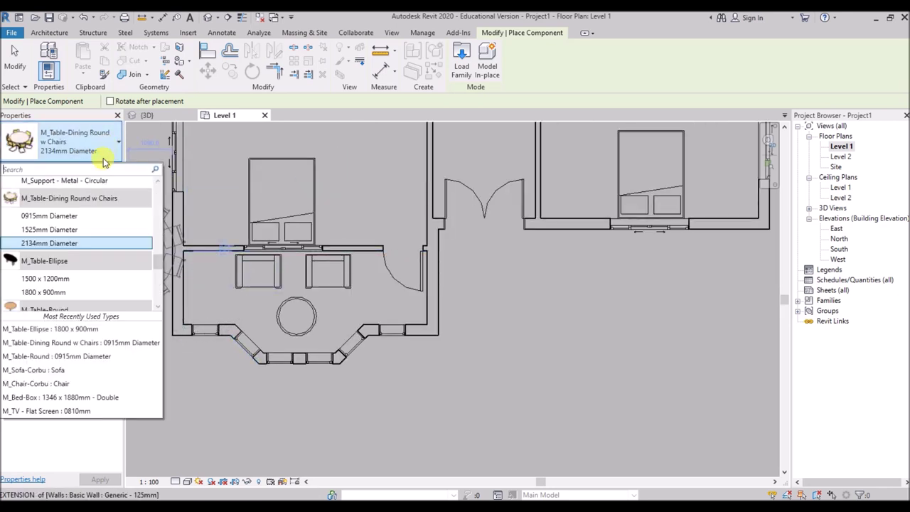
pyautogui.click(63, 231)
pyautogui.scroll(-4, 248, 262)
pyautogui.scroll(2, 291, 230)
pyautogui.scroll(2, 297, 167)
pyautogui.scroll(-1, 287, 162)
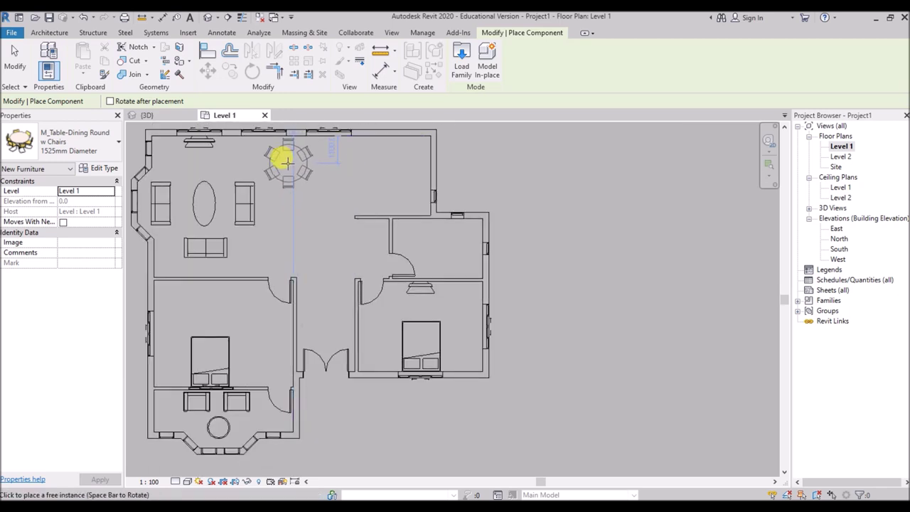
pyautogui.click(287, 164)
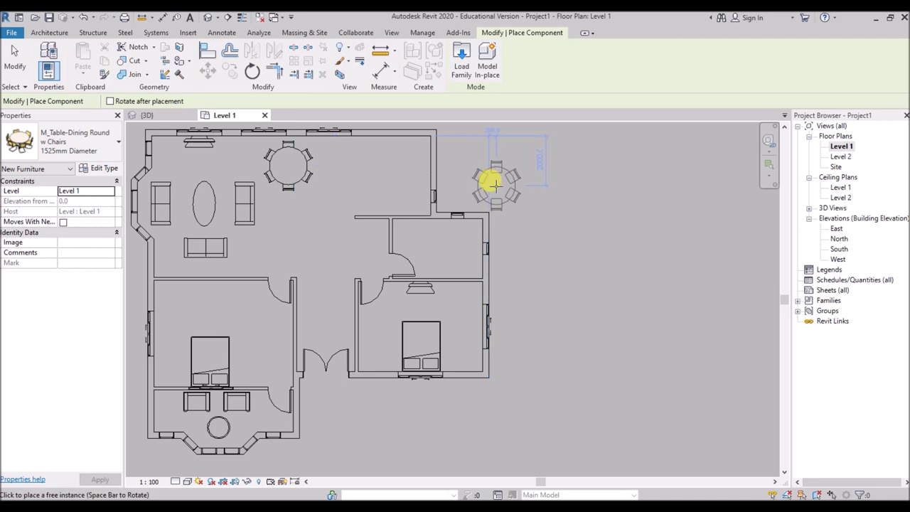
pyautogui.press('Escape')
pyautogui.press('Escape')
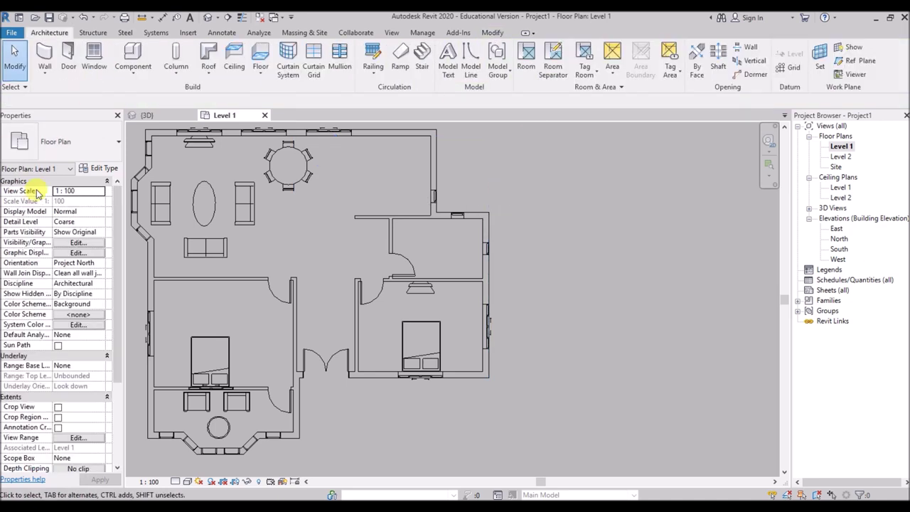
# Load the M_Entertainment center family from the Furniture library's Storage folder.
pyautogui.click(131, 55)
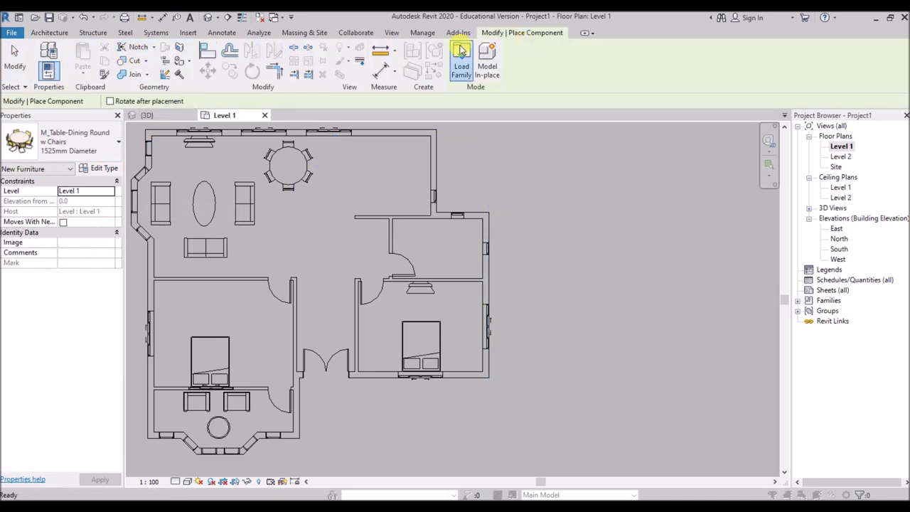
pyautogui.click(460, 51)
pyautogui.click(599, 154)
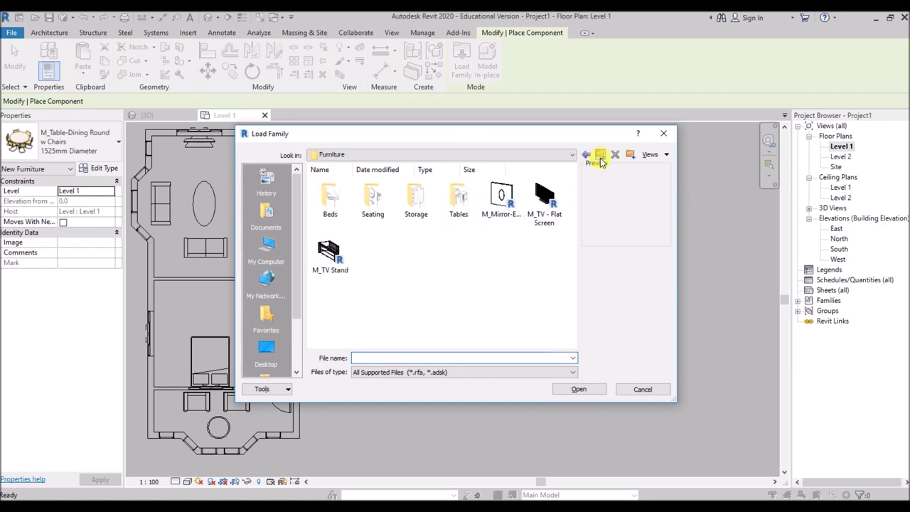
pyautogui.doubleClick(418, 198)
pyautogui.click(329, 250)
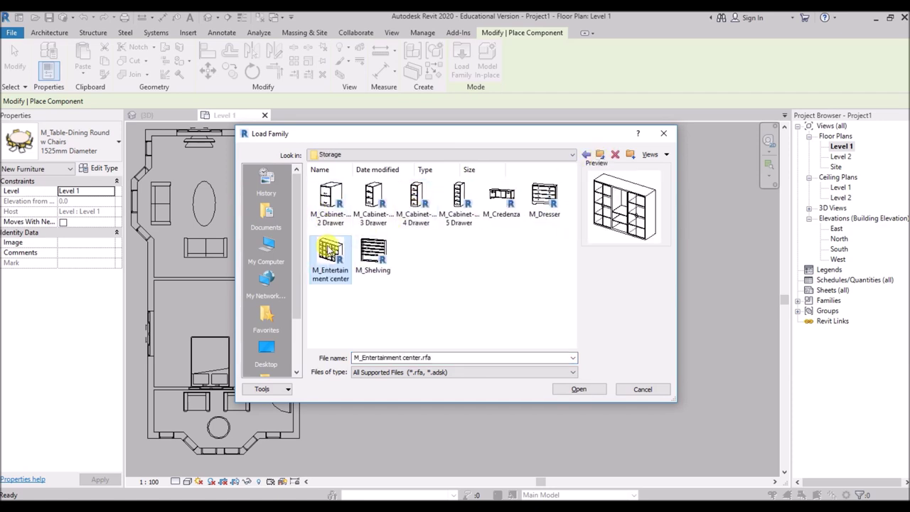
pyautogui.click(544, 199)
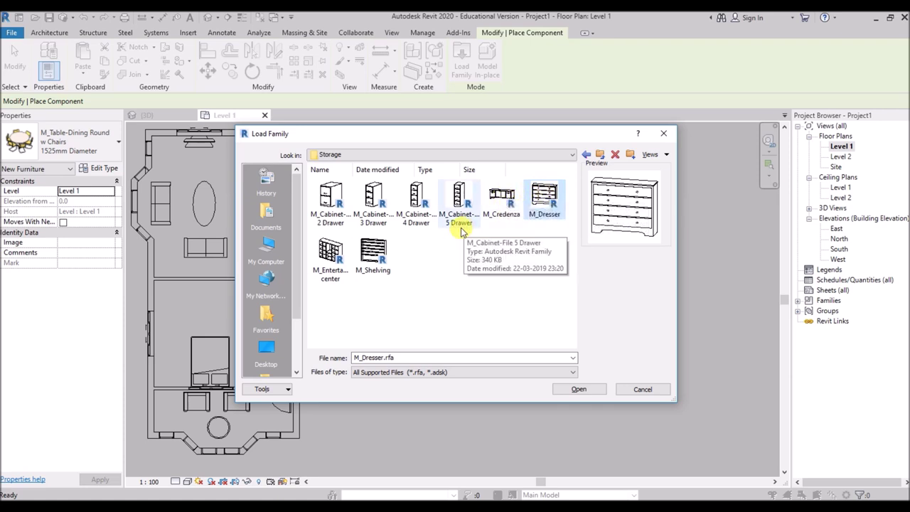
pyautogui.click(330, 254)
pyautogui.click(334, 202)
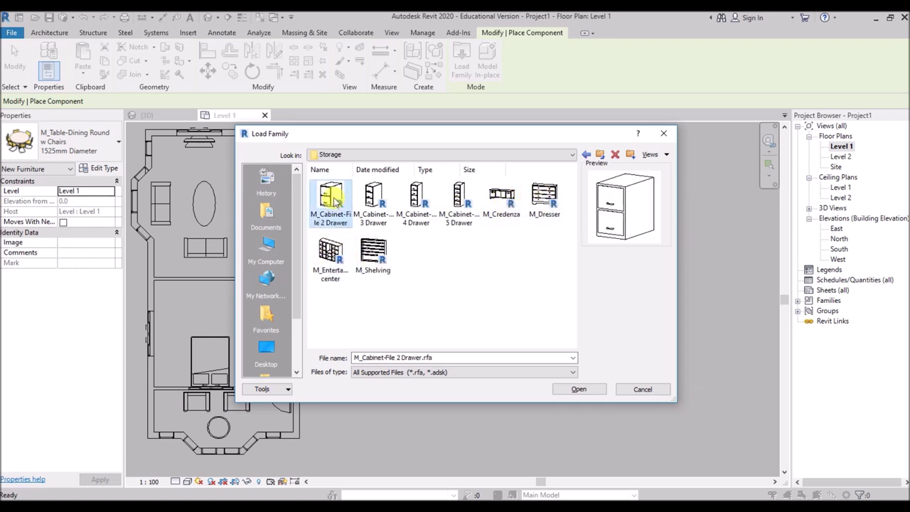
pyautogui.click(329, 255)
pyautogui.click(579, 389)
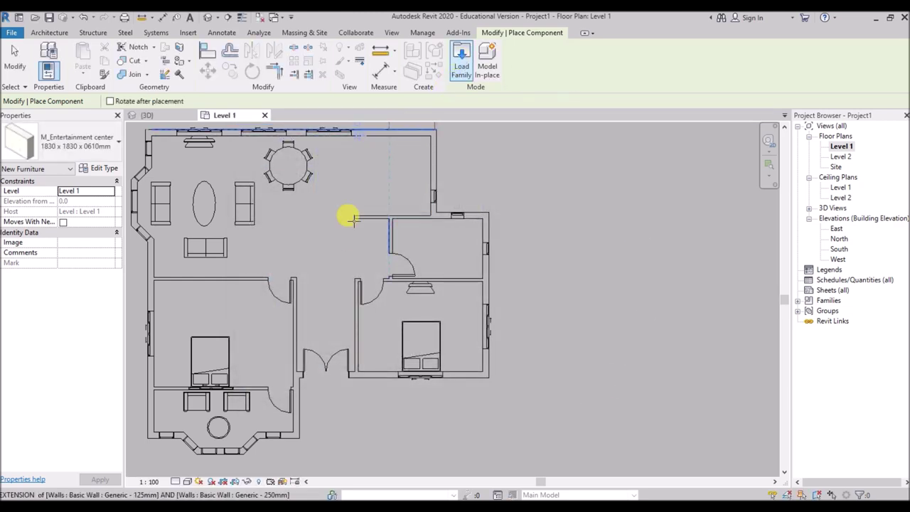
# Place an M_Entertainment center 1830 x 1830 x 0610mm in the upper-left corner of the left bedroom.
pyautogui.scroll(3, 182, 287)
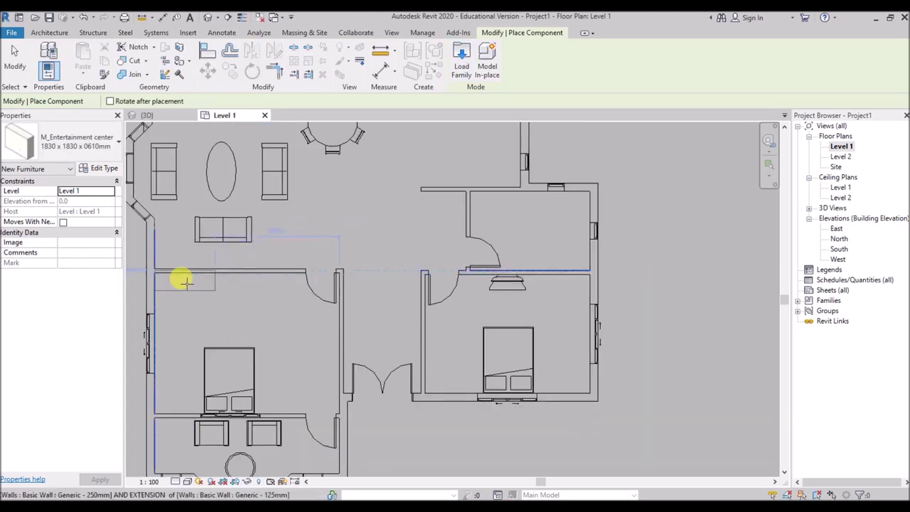
pyautogui.scroll(2, 185, 283)
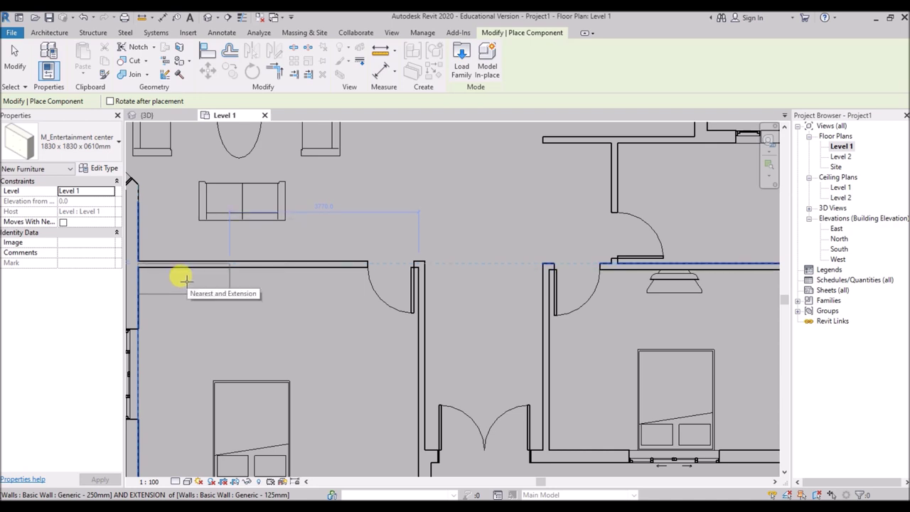
pyautogui.scroll(-2, 213, 284)
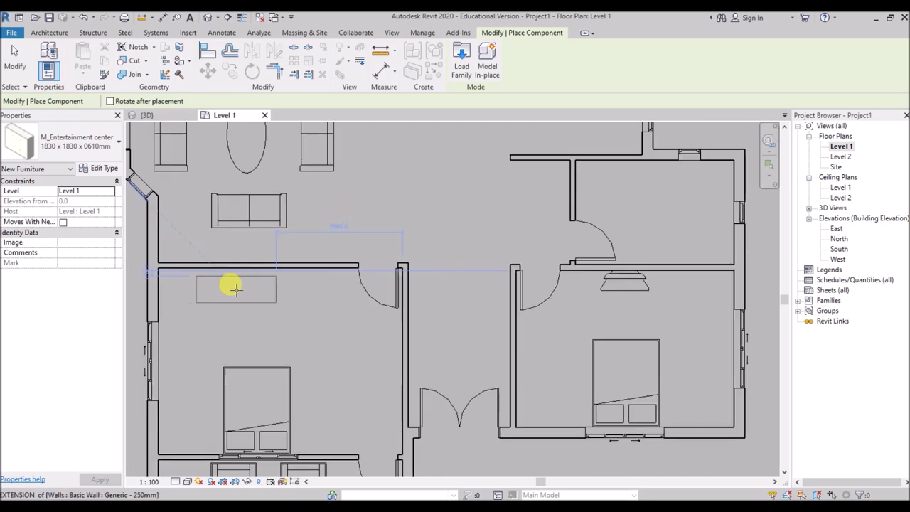
pyautogui.scroll(3, 184, 277)
pyautogui.scroll(-2, 193, 273)
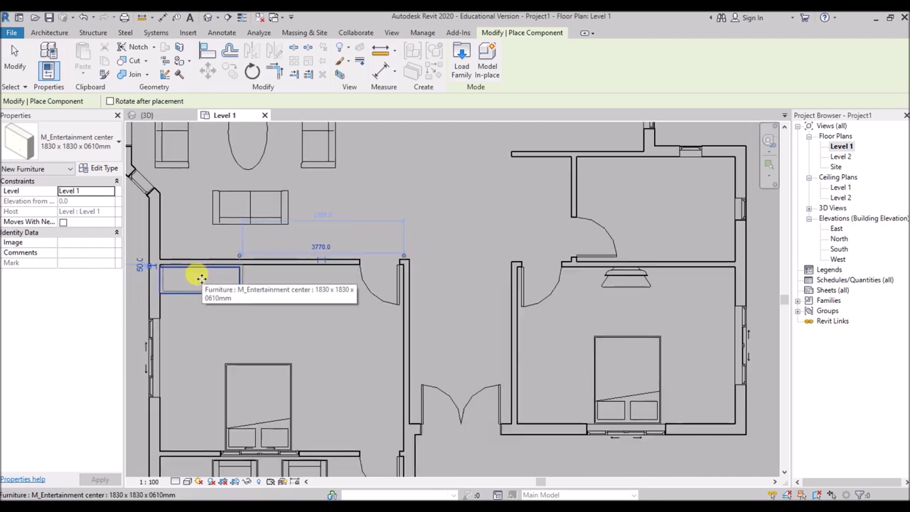
# Place another M_Entertainment center, rotated upright, in the lower-left corner of the right bedroom.
pyautogui.scroll(3, 718, 300)
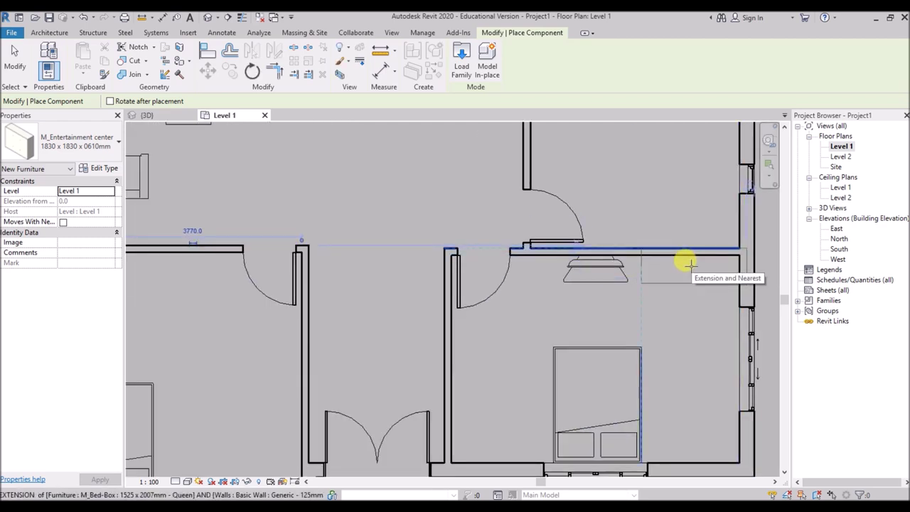
pyautogui.click(464, 404)
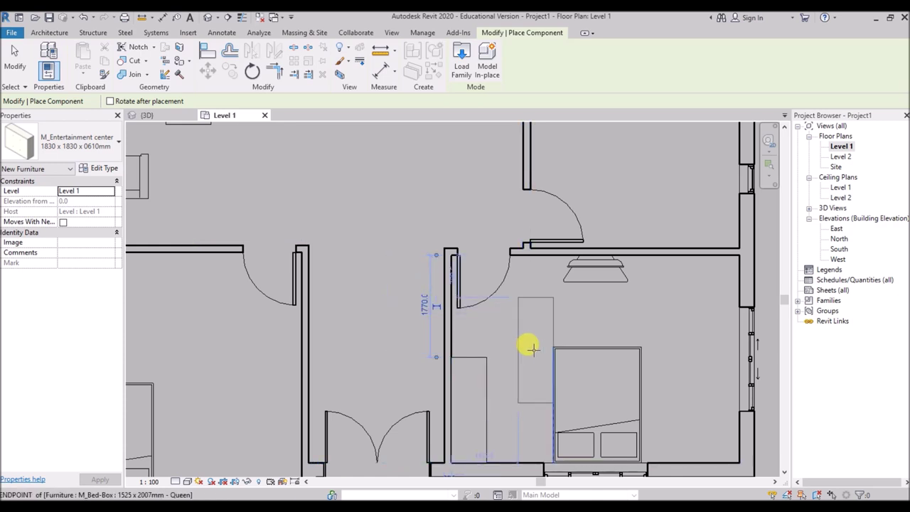
pyautogui.press('Escape')
pyautogui.press('Escape')
# Shift the left bedroom's entertainment center so it sits flush against the corner's wall faces.
pyautogui.scroll(-4, 508, 244)
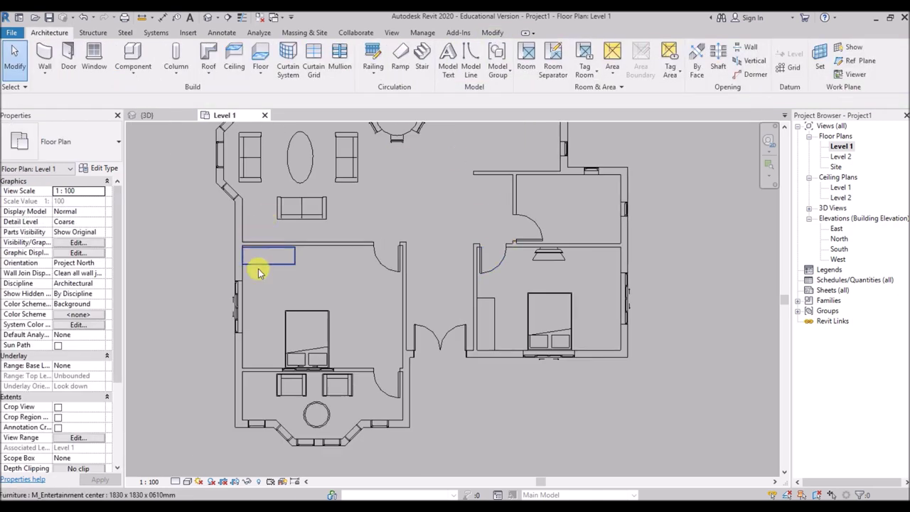
pyautogui.scroll(5, 258, 272)
pyautogui.click(330, 239)
pyautogui.scroll(2, 301, 211)
pyautogui.moveTo(289, 281); pyautogui.dragTo(282, 275)
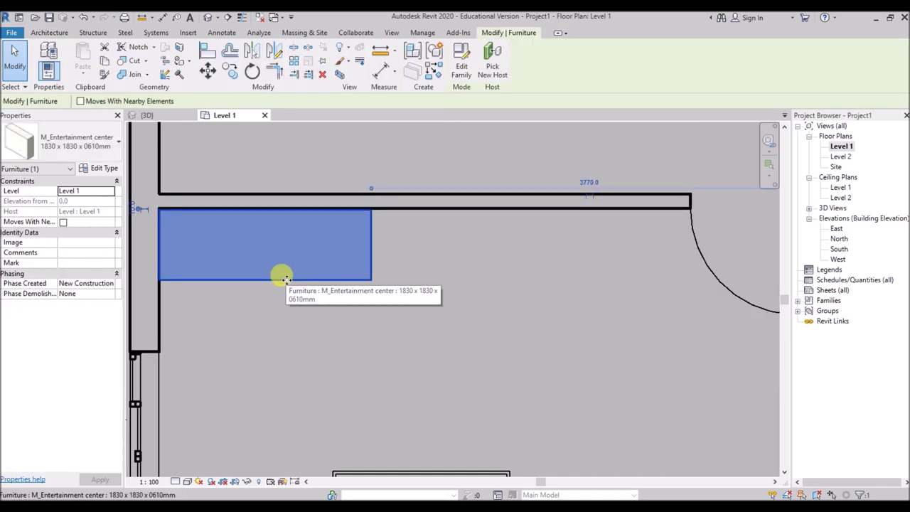
pyautogui.press('Escape')
# Open the default 3D view and examine the television and its stand in the living room.
pyautogui.click(208, 16)
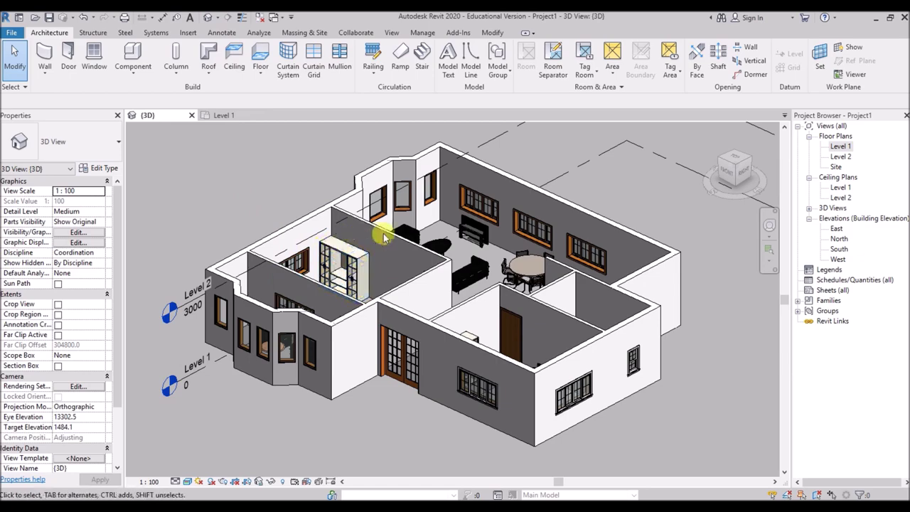
pyautogui.scroll(2, 529, 340)
pyautogui.keyDown('shift'); pyautogui.moveTo(529, 340); pyautogui.dragTo(455, 217, button='middle'); pyautogui.keyUp('shift')
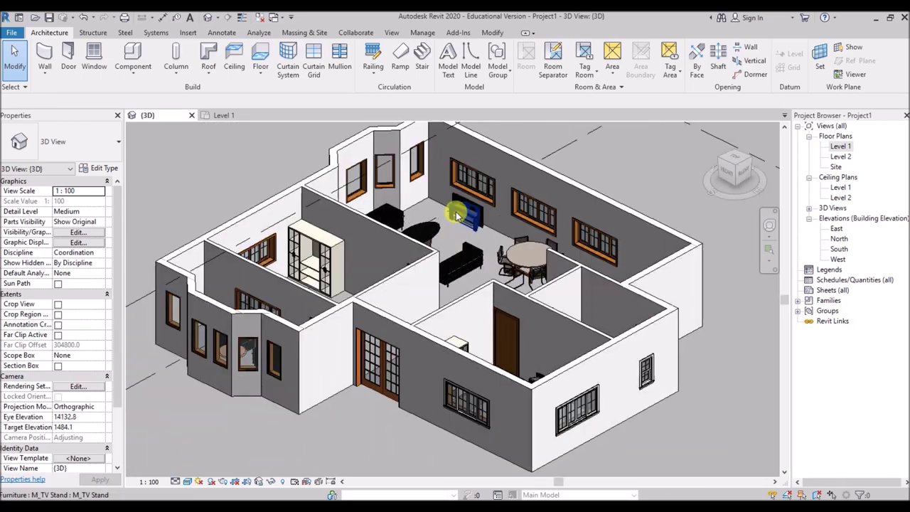
pyautogui.scroll(6, 455, 217)
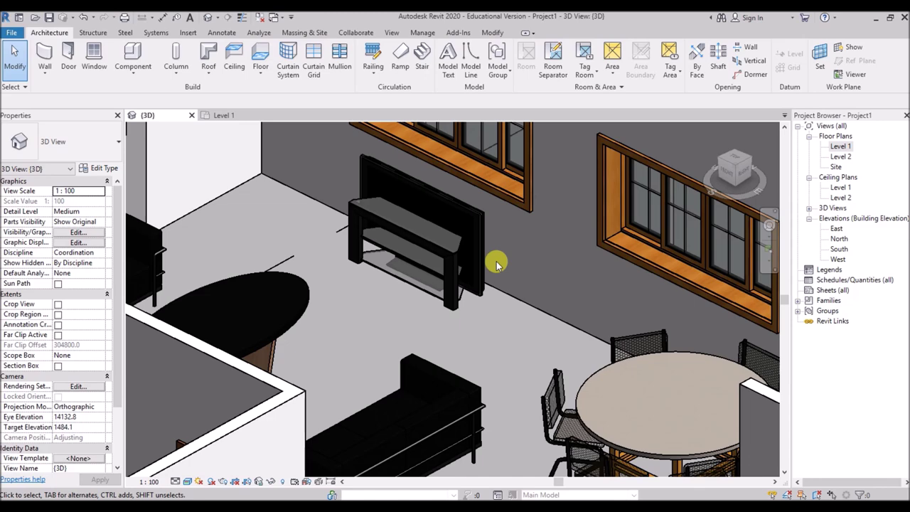
# Check the height of the living room's M_TV Stand in its type properties.
pyautogui.click(417, 238)
pyautogui.scroll(-4, 416, 238)
pyautogui.scroll(2, 406, 244)
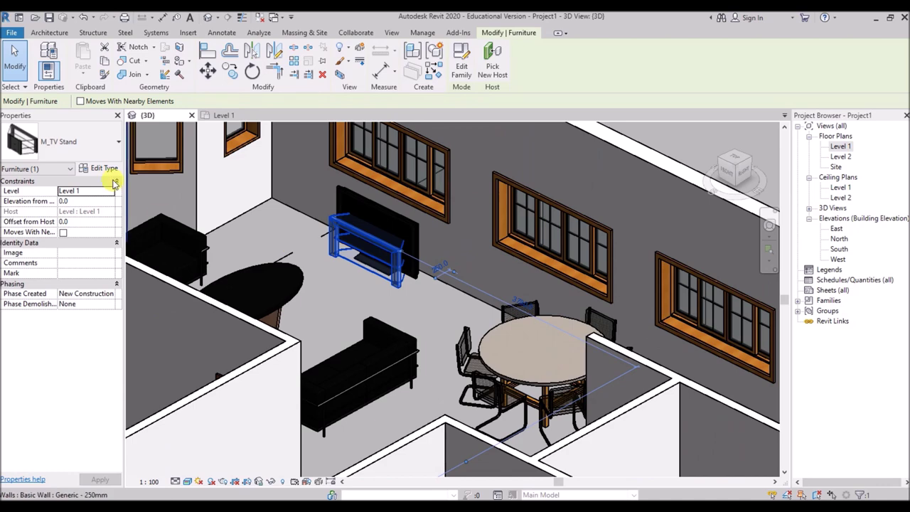
pyautogui.click(100, 169)
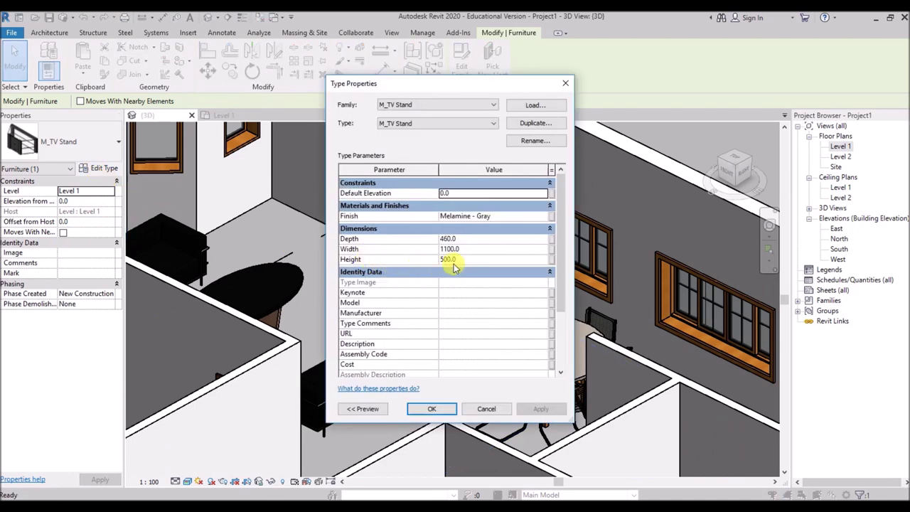
pyautogui.click(431, 411)
pyautogui.press('Escape')
# Set the Offset from Host of the living room's 1270mm flat-screen TV to 500.
pyautogui.click(411, 225)
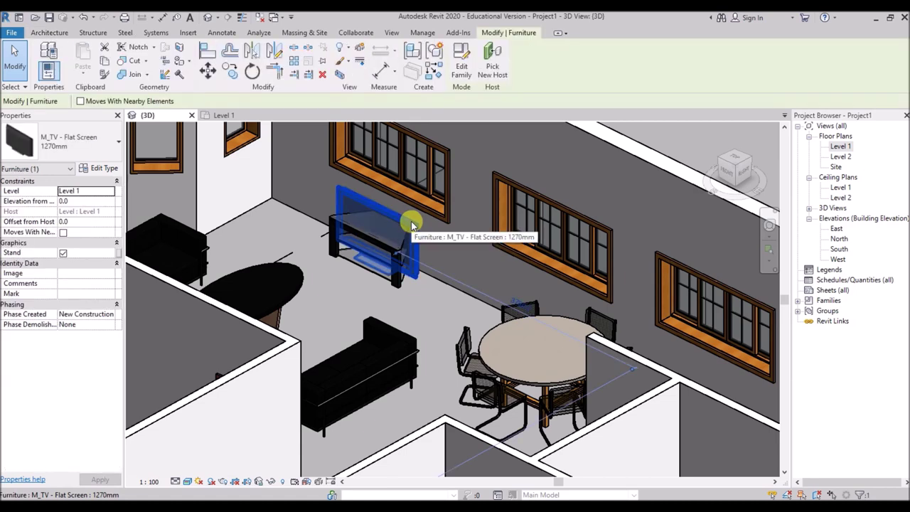
pyautogui.click(75, 221)
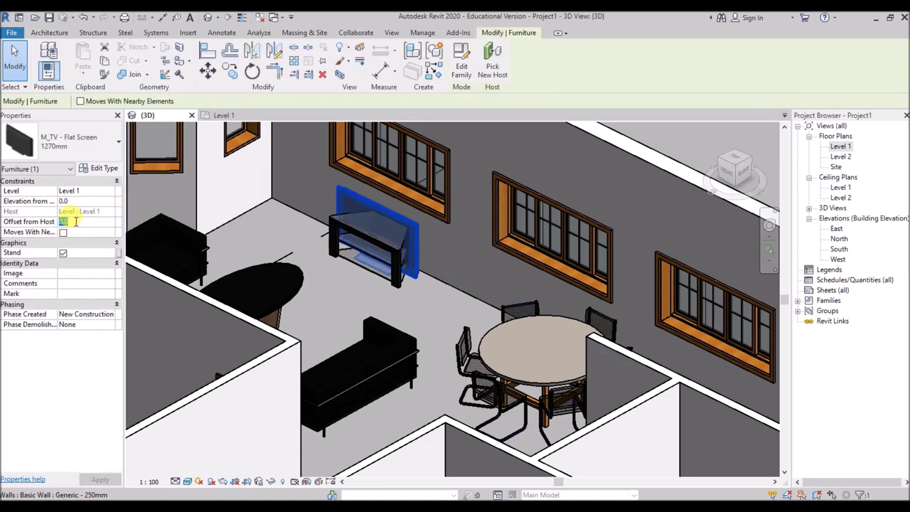
pyautogui.write('500')
pyautogui.press('Return')
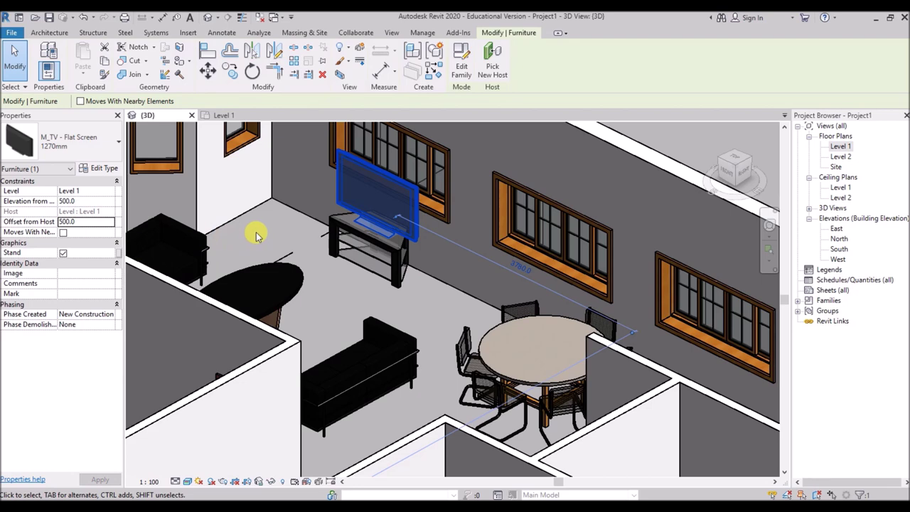
# Set the Offset from Host of the right bedroom's 0940mm flat-screen TV to 500.
pyautogui.press('Escape')
pyautogui.scroll(-6, 246, 196)
pyautogui.scroll(2, 261, 199)
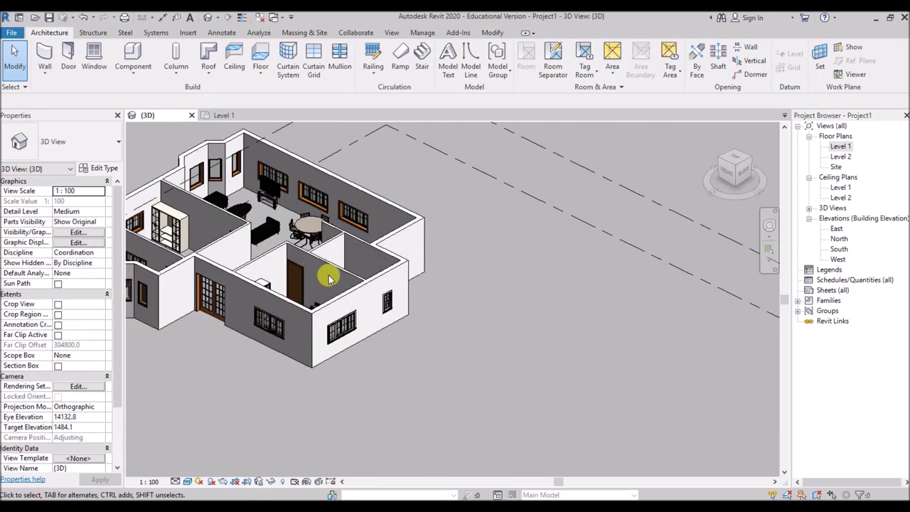
pyautogui.scroll(5, 433, 309)
pyautogui.click(372, 315)
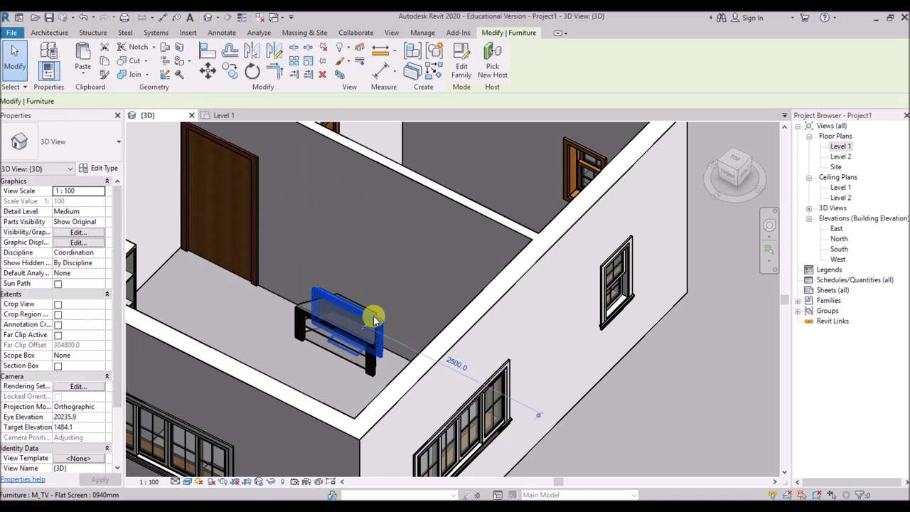
pyautogui.click(82, 222)
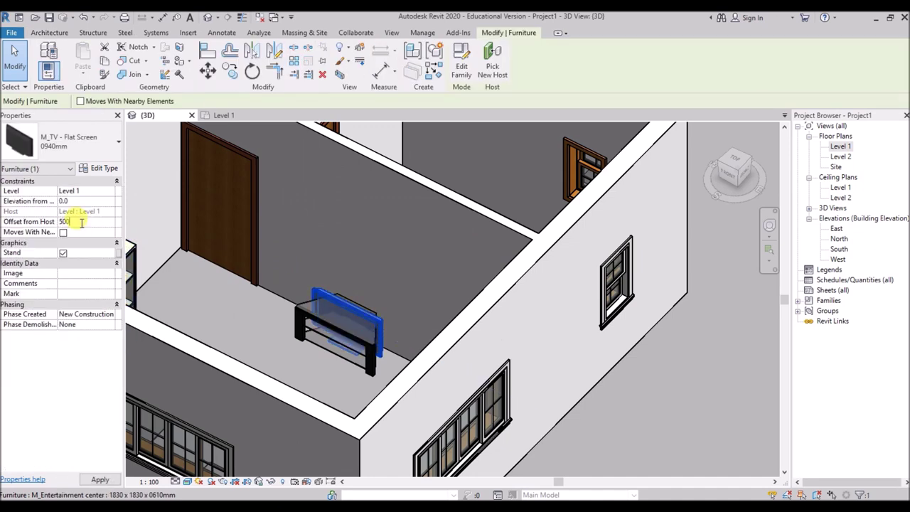
pyautogui.write('500')
pyautogui.click(100, 479)
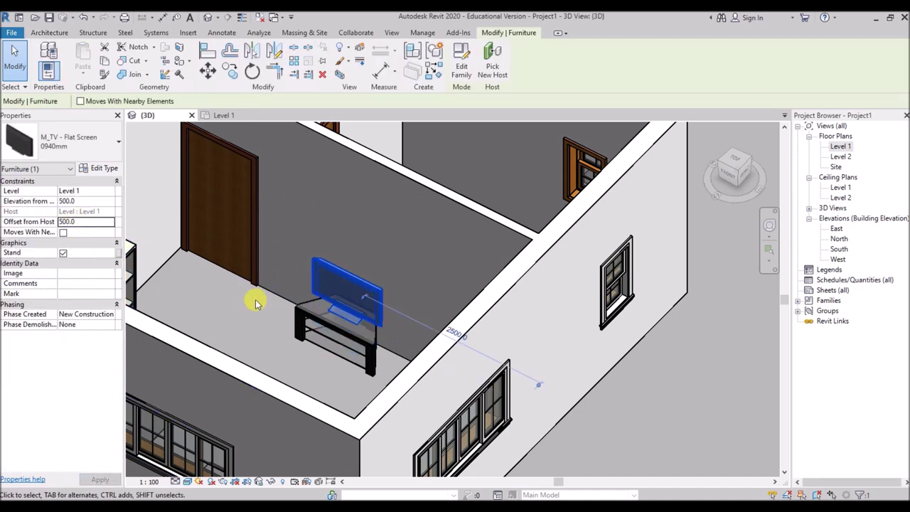
pyautogui.press('Escape')
# Examine the furnished house from several sides in the 3D view.
pyautogui.scroll(-3, 437, 309)
pyautogui.scroll(-3, 437, 309)
pyautogui.keyDown('shift'); pyautogui.moveTo(519, 396); pyautogui.dragTo(197, 194, button='middle'); pyautogui.keyUp('shift')
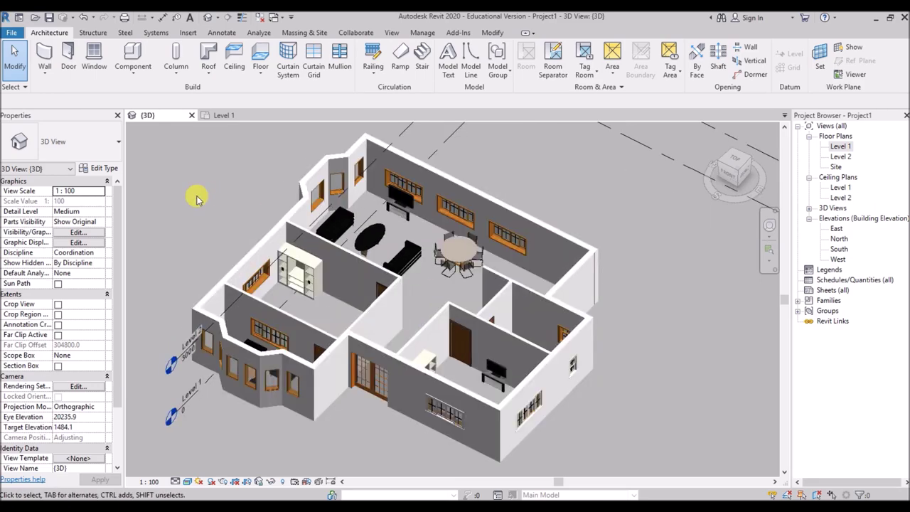
pyautogui.keyDown('shift'); pyautogui.moveTo(603, 291); pyautogui.dragTo(701, 278, button='middle'); pyautogui.keyUp('shift')
pyautogui.keyDown('shift'); pyautogui.moveTo(395, 220); pyautogui.dragTo(402, 186, button='middle'); pyautogui.keyUp('shift')
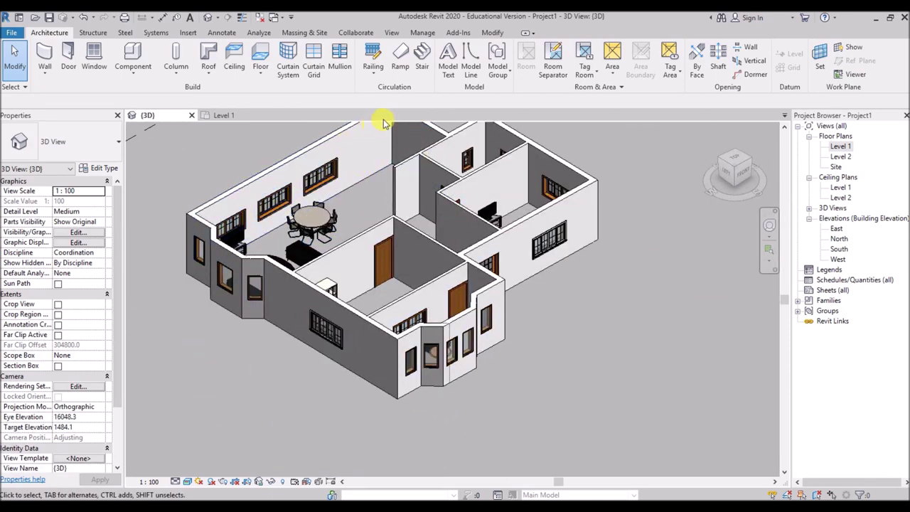
pyautogui.scroll(-2, 231, 188)
pyautogui.scroll(2, 366, 158)
pyautogui.keyDown('shift'); pyautogui.moveTo(414, 173); pyautogui.dragTo(231, 156, button='middle'); pyautogui.keyUp('shift')
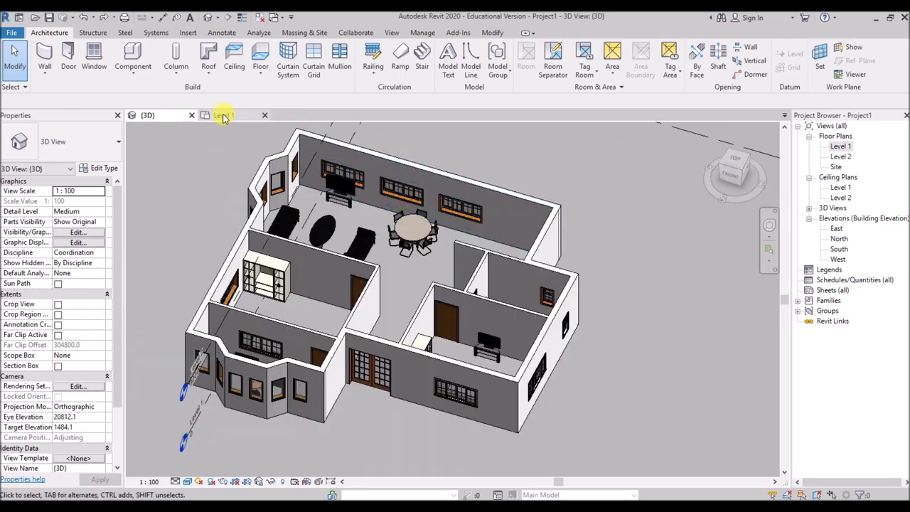
# In the Level 1 plan, start a Generic 150mm floor and pick the whole chain of exterior walls as its boundary.
pyautogui.click(226, 116)
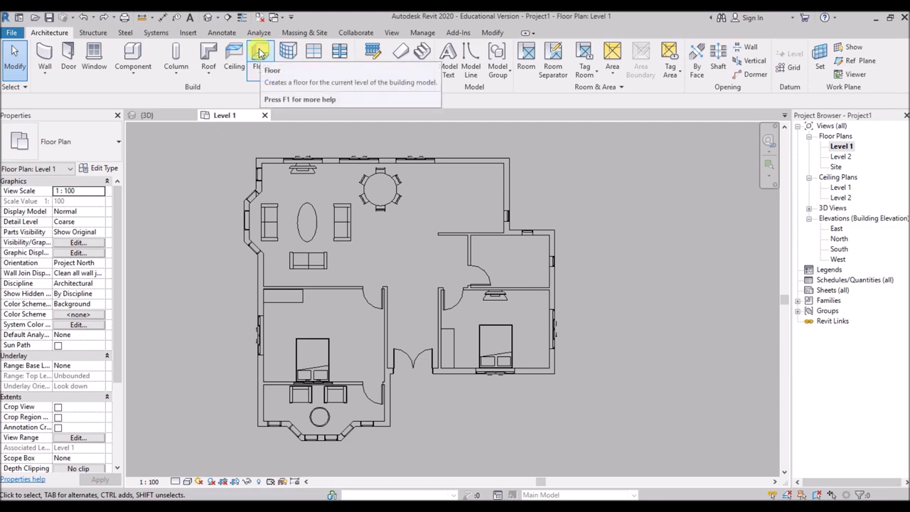
pyautogui.click(260, 52)
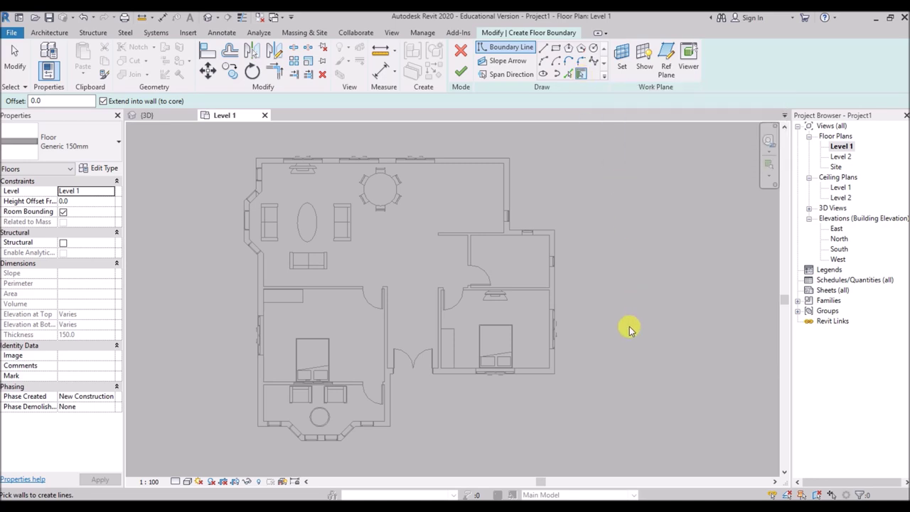
pyautogui.press('Tab')
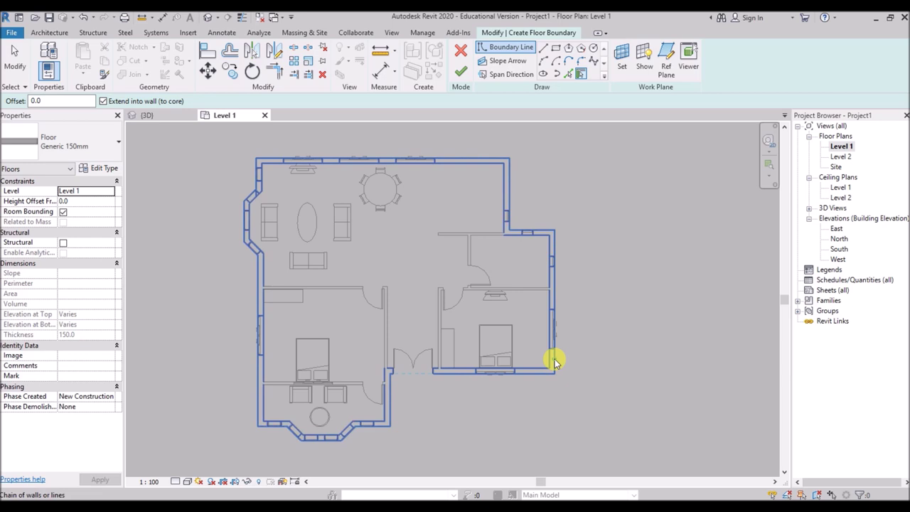
pyautogui.click(555, 363)
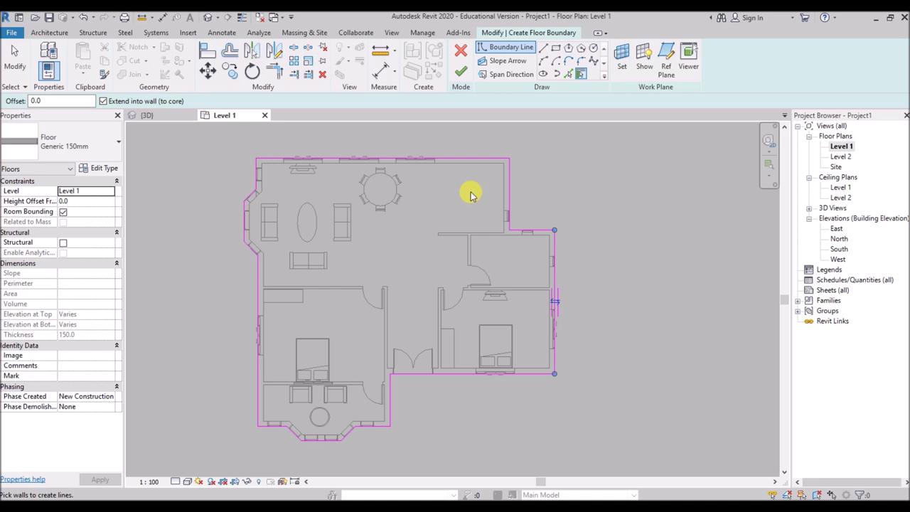
# Sketch a rectangular opening in the floor boundary over the open corner beside the dining table, following the inner wall faces.
pyautogui.click(556, 50)
pyautogui.scroll(2, 492, 174)
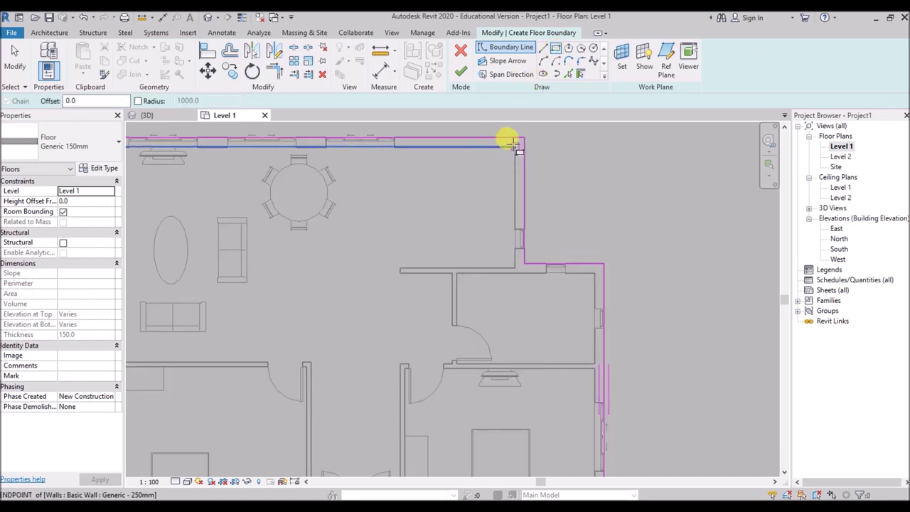
pyautogui.click(515, 146)
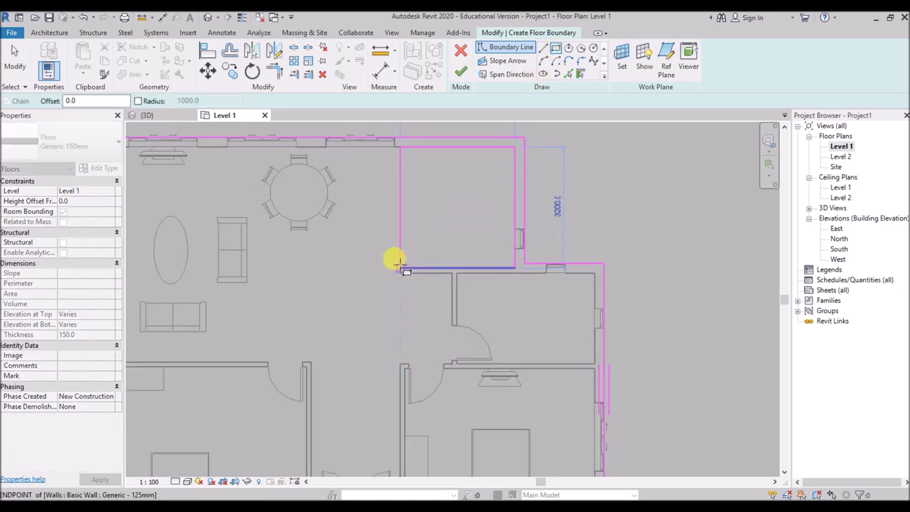
pyautogui.scroll(2, 401, 268)
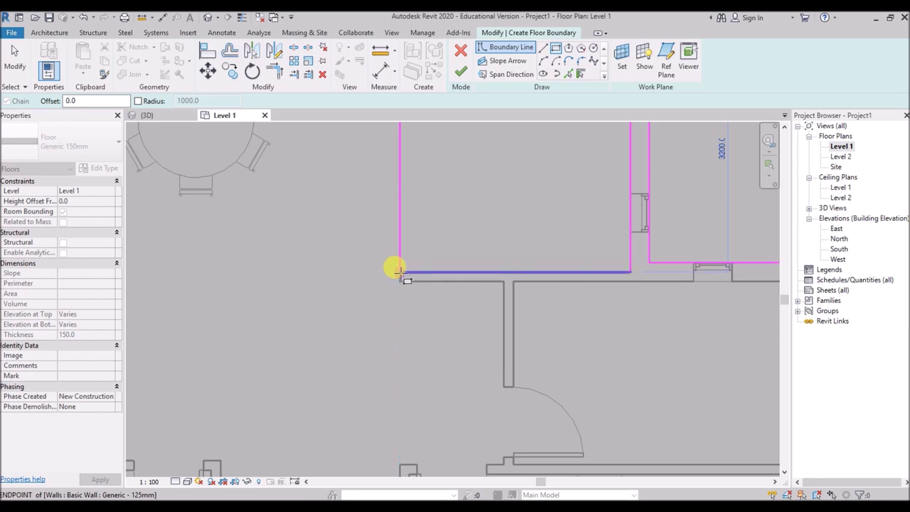
pyautogui.click(400, 269)
# Sketch a second rectangular opening along the inner walls of the small room above the right bedroom and finish the floor.
pyautogui.scroll(-4, 349, 223)
pyautogui.scroll(3, 430, 245)
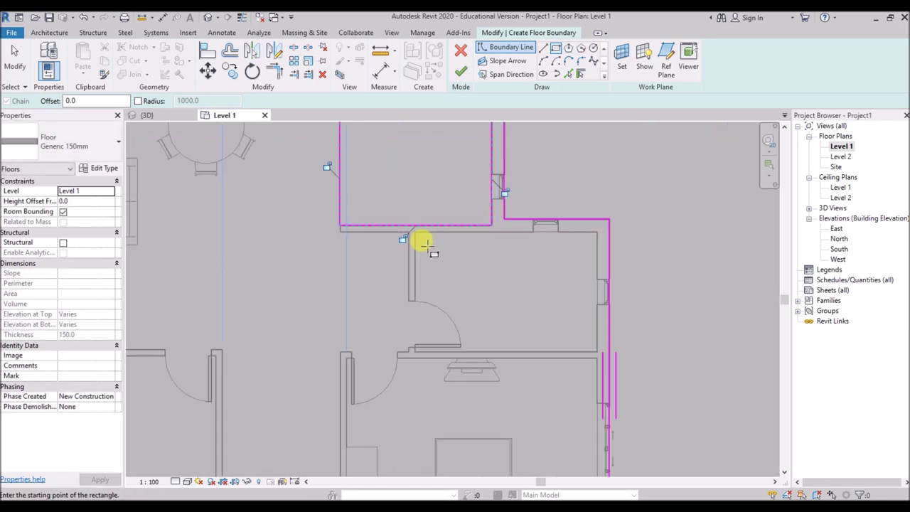
pyautogui.scroll(2, 391, 207)
pyautogui.scroll(-1, 392, 209)
pyautogui.click(398, 216)
pyautogui.click(621, 376)
pyautogui.scroll(-4, 533, 260)
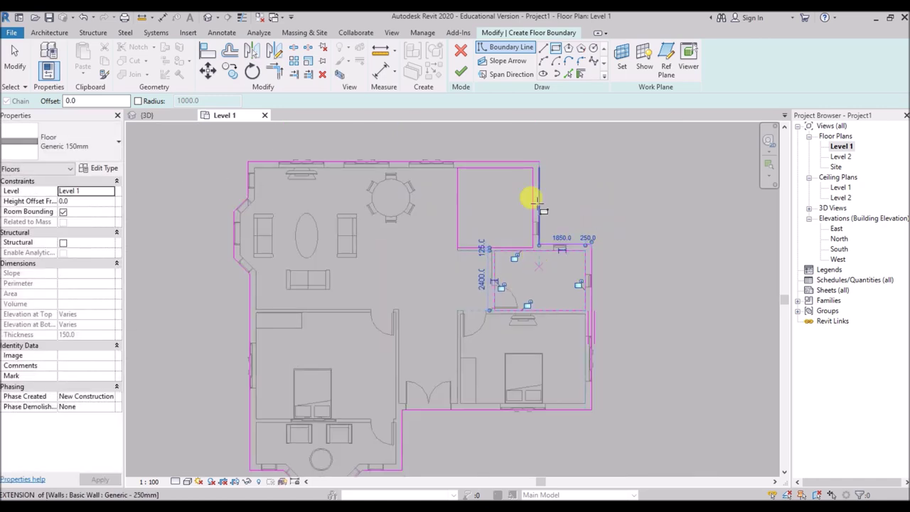
pyautogui.click(460, 71)
pyautogui.scroll(-1, 575, 280)
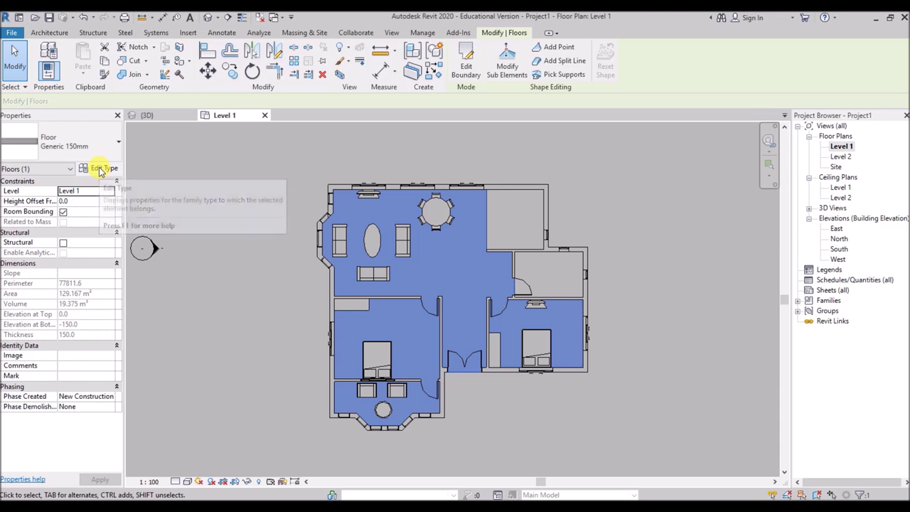
# Assign the Oak Flooring material to the structure layer of the Generic 150mm floor type.
pyautogui.click(99, 168)
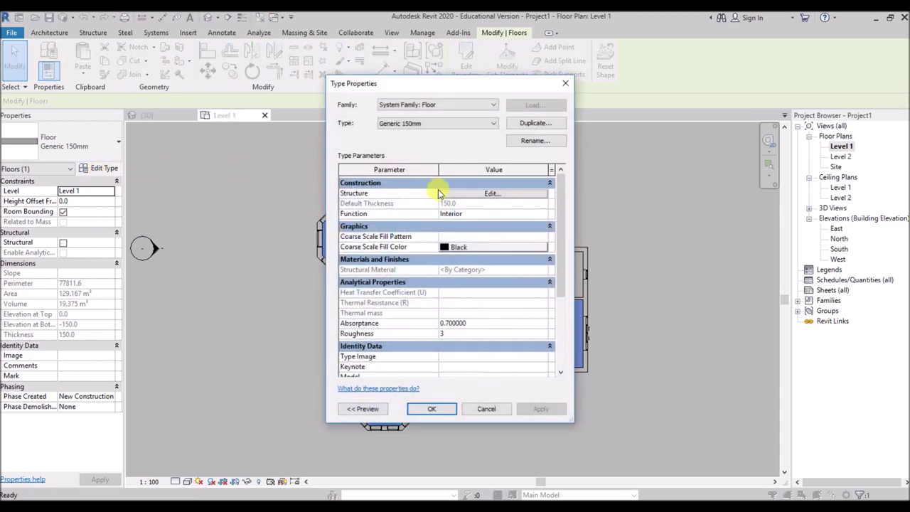
pyautogui.click(490, 193)
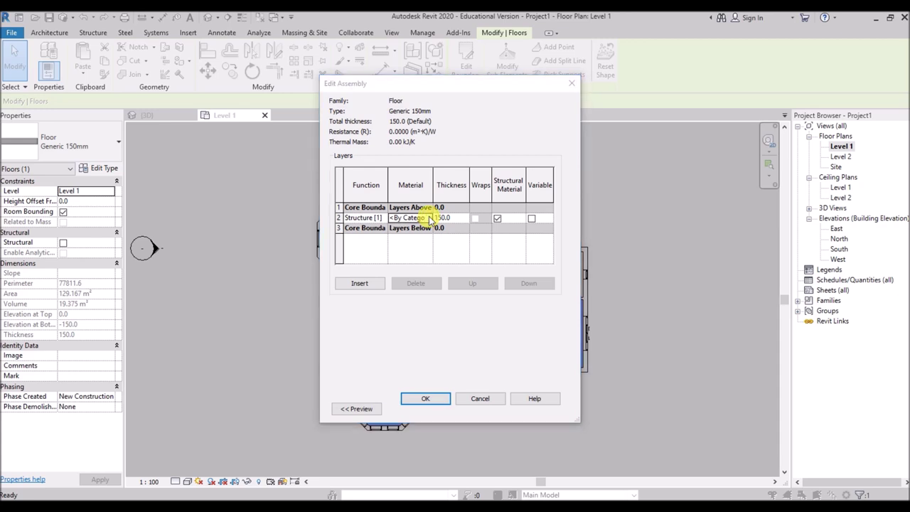
pyautogui.click(429, 218)
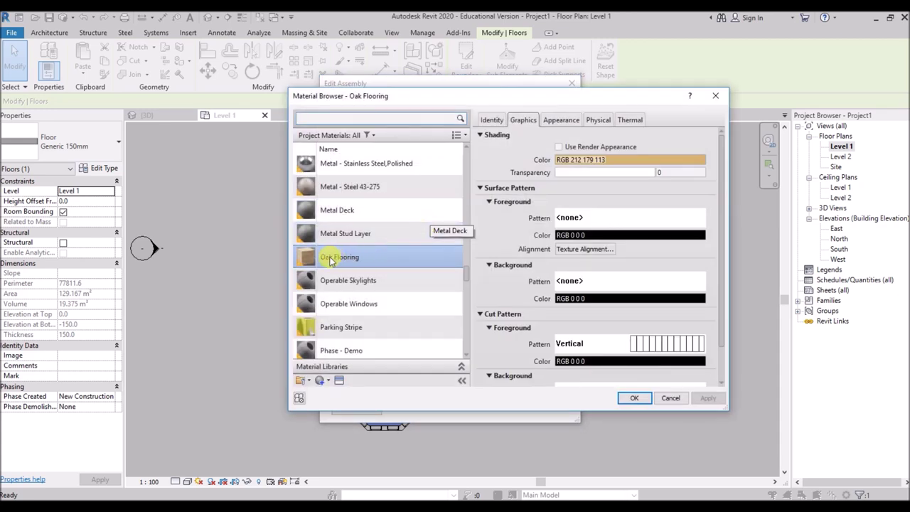
pyautogui.click(635, 398)
pyautogui.click(426, 398)
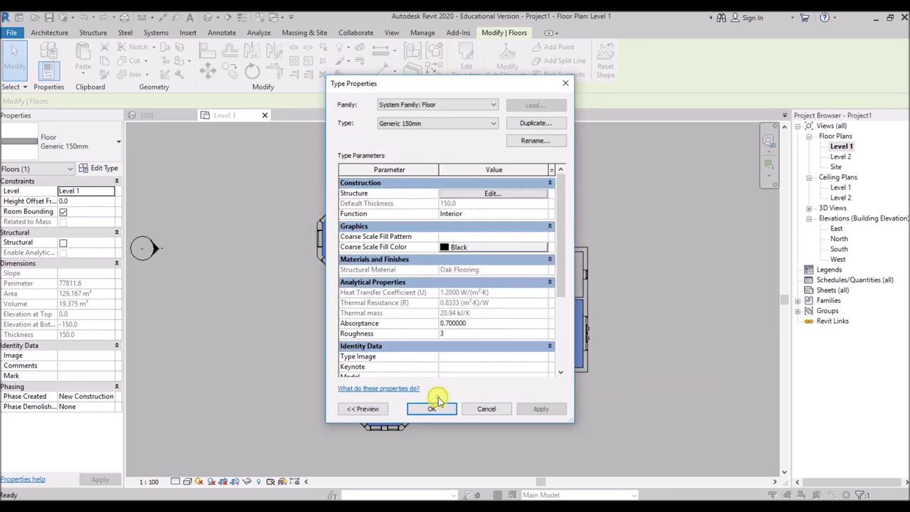
pyautogui.click(432, 408)
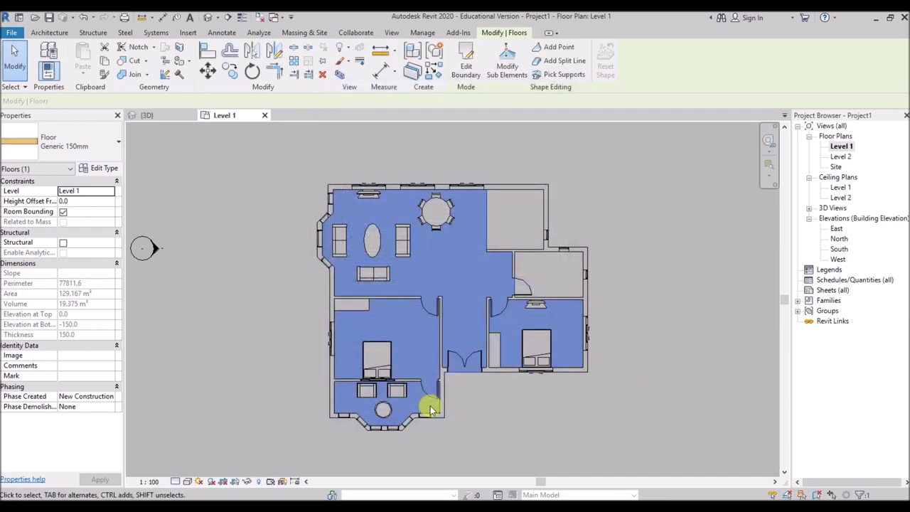
pyautogui.click(638, 217)
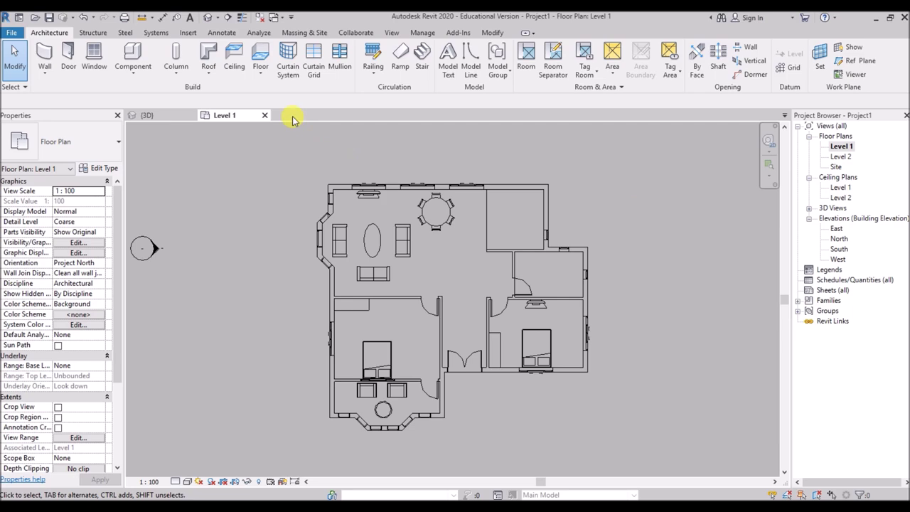
# Start another floor and duplicate its type as "Generic 150mm tile".
pyautogui.click(261, 55)
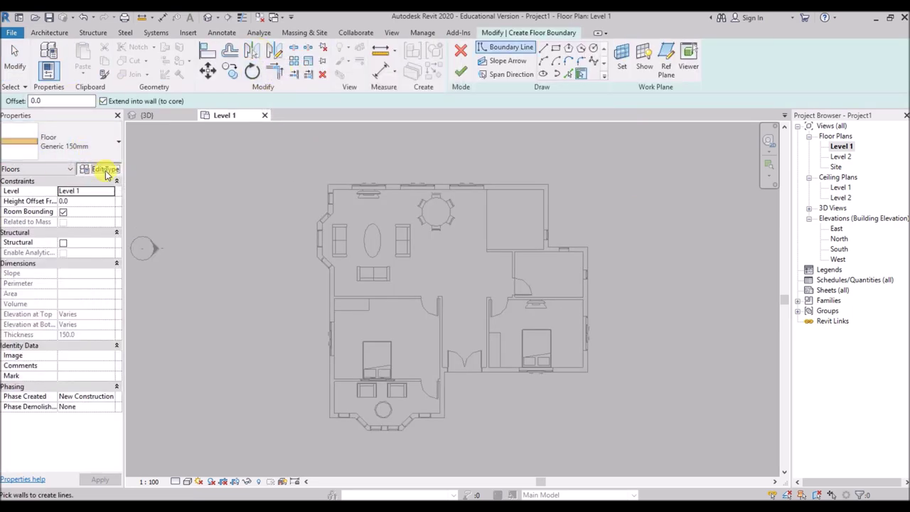
pyautogui.click(102, 169)
pyautogui.click(531, 124)
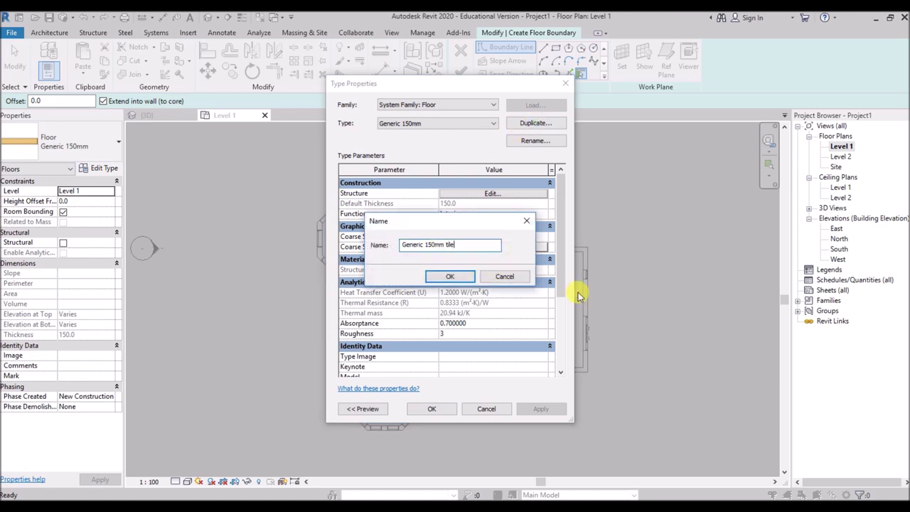
pyautogui.click(450, 276)
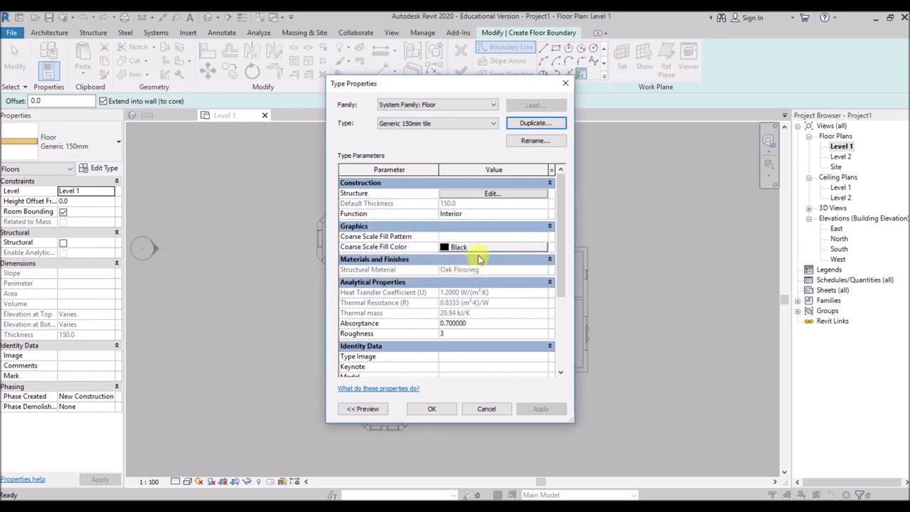
# Search the materials for "til" and assign Ceramic Tile to the structure layer of the Generic 150mm tile floor type.
pyautogui.click(492, 194)
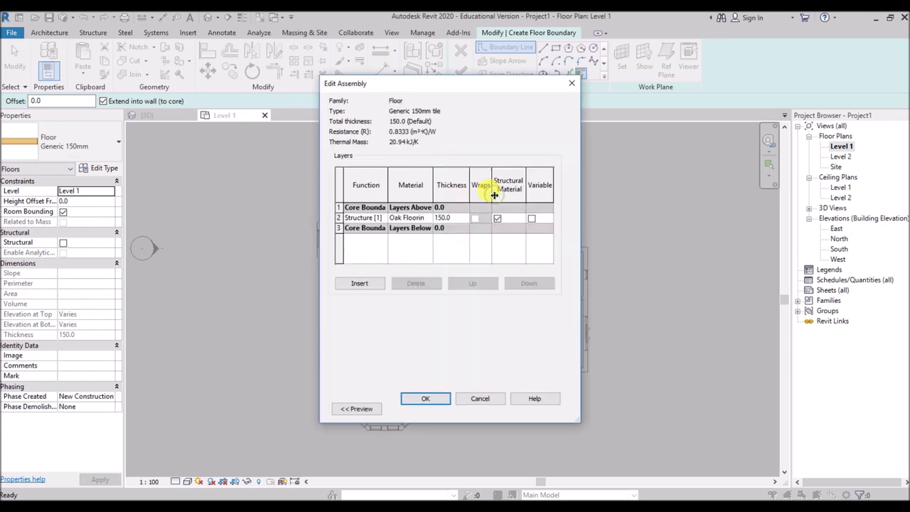
pyautogui.click(428, 219)
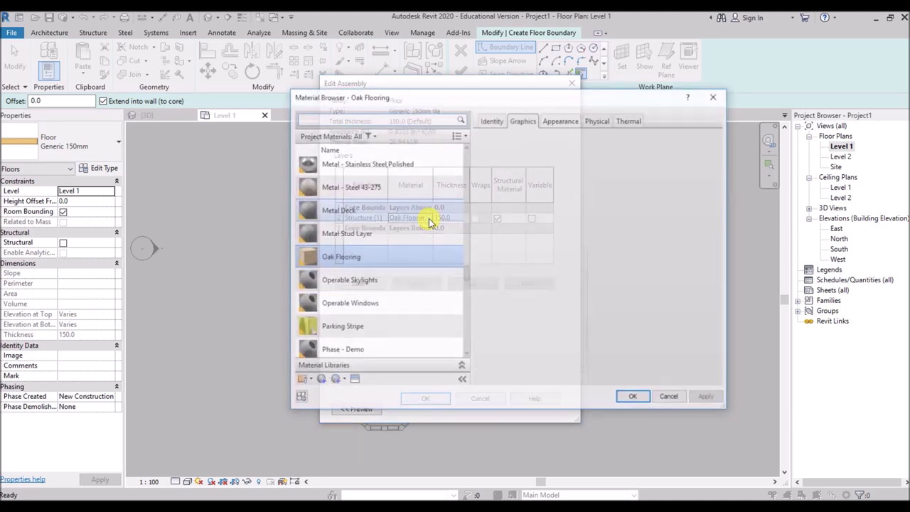
pyautogui.click(357, 119)
pyautogui.write('til')
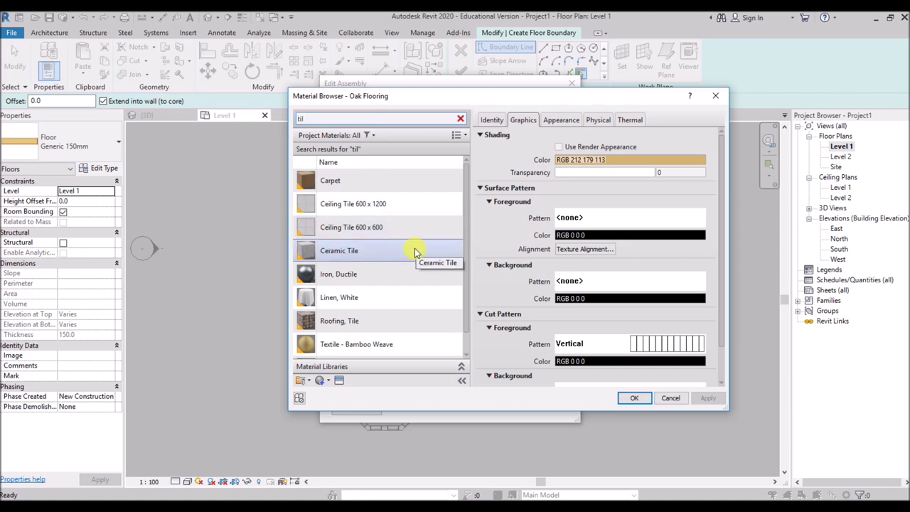
pyautogui.click(405, 323)
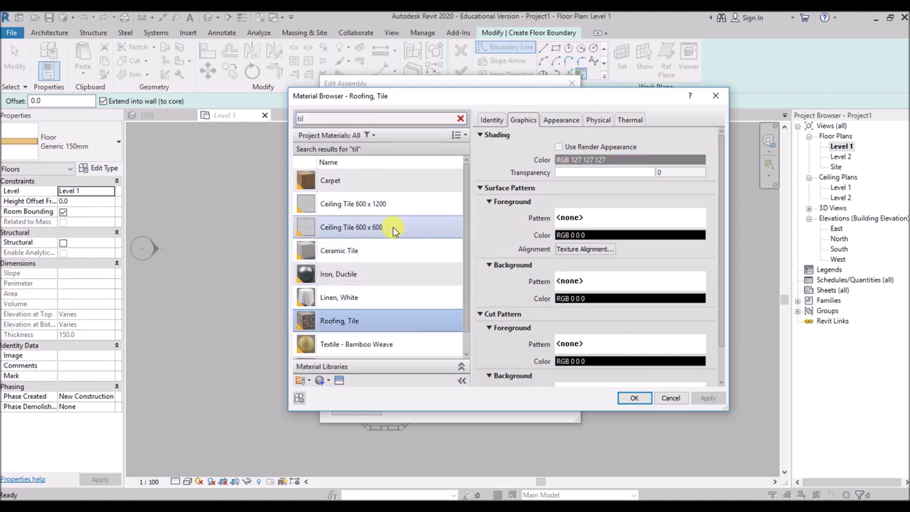
pyautogui.scroll(-1, 401, 313)
pyautogui.scroll(1, 377, 295)
pyautogui.click(364, 252)
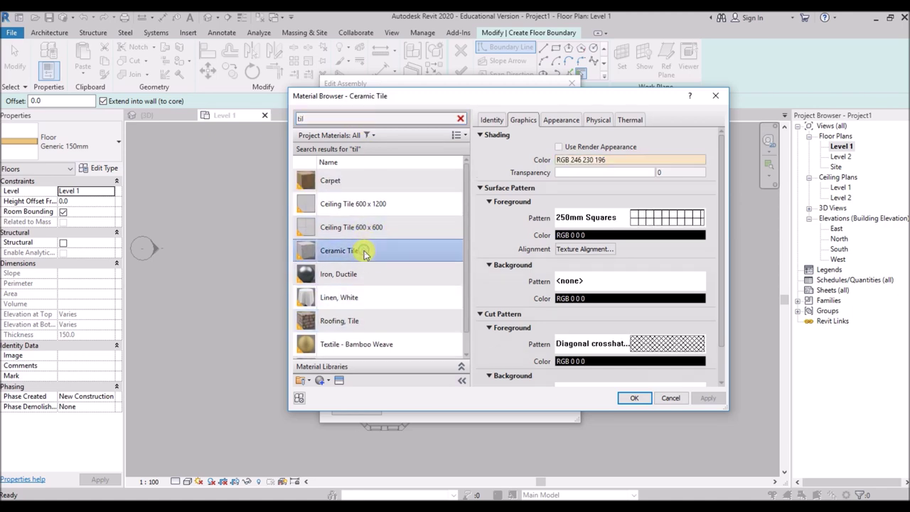
pyautogui.click(635, 398)
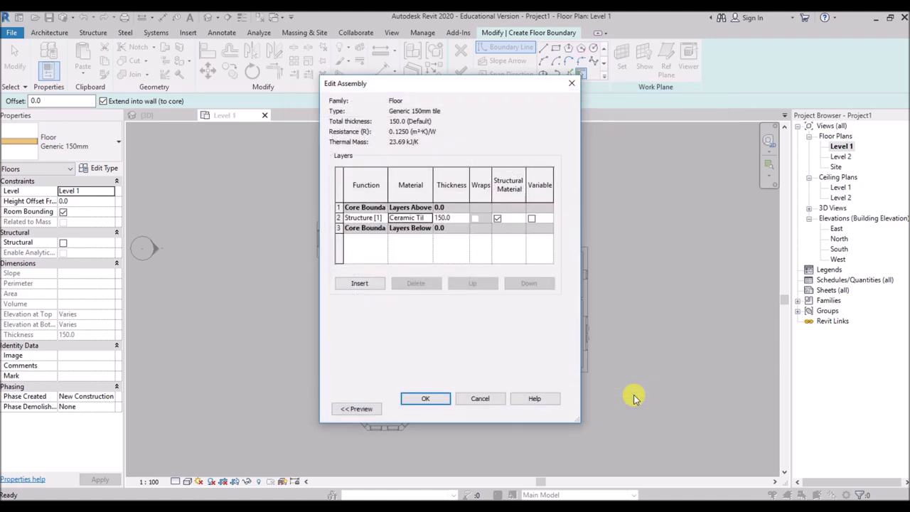
pyautogui.click(426, 398)
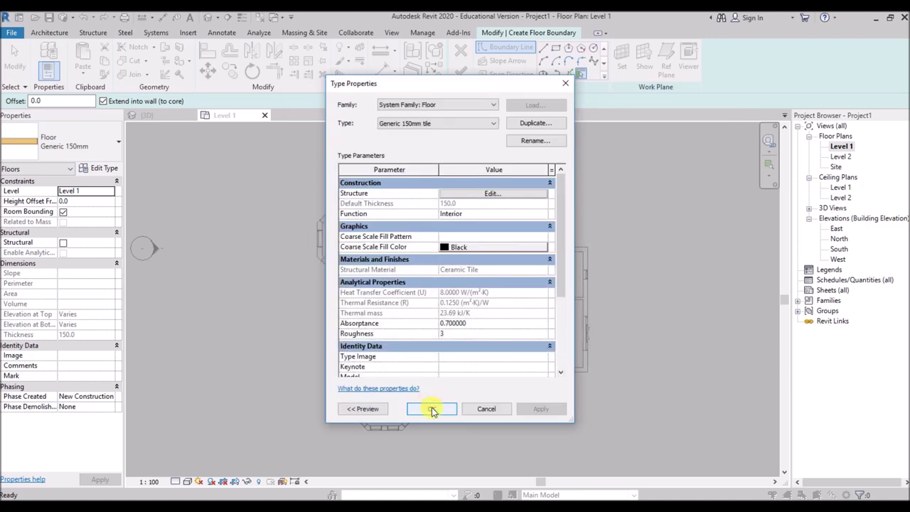
pyautogui.click(432, 409)
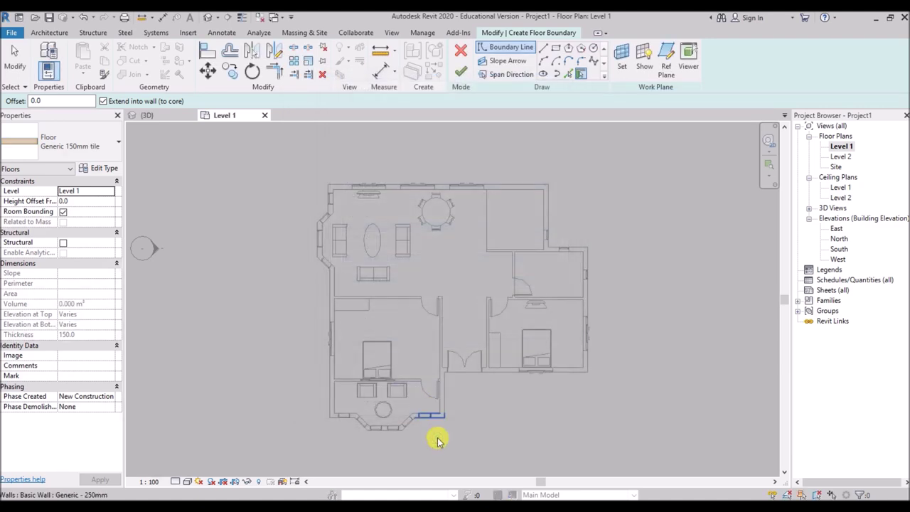
# Sketch a rectangular tile floor boundary covering the room at the plan's upper-right corner, from its upper-left corner to the inner lower-right wall corner.
pyautogui.click(556, 49)
pyautogui.scroll(5, 446, 172)
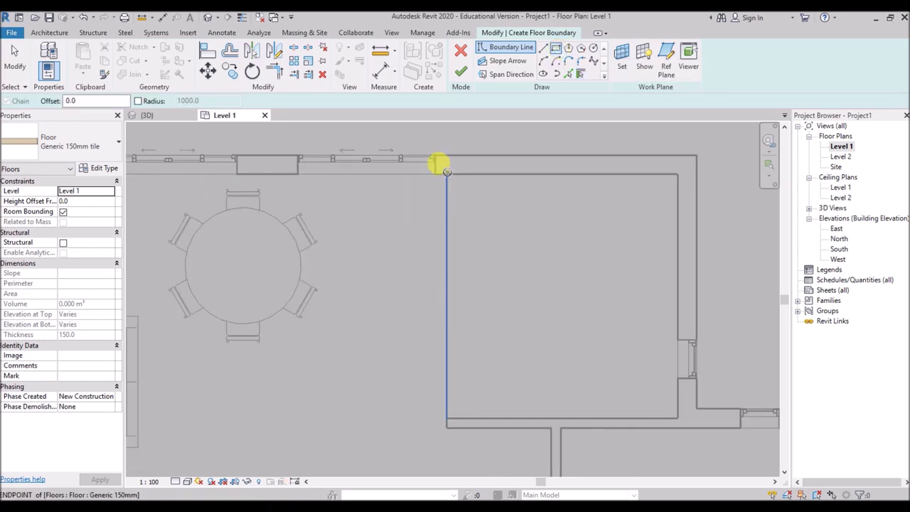
pyautogui.click(446, 172)
pyautogui.click(676, 417)
pyautogui.scroll(-3, 521, 359)
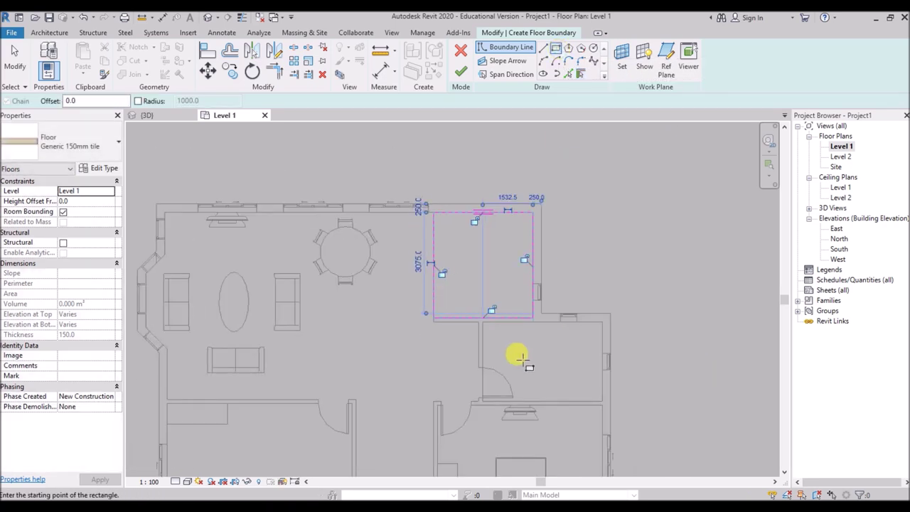
# Add a second rectangular boundary along the inner walls of the small room above the right bedroom and finish the tile floor.
pyautogui.scroll(3, 521, 359)
pyautogui.click(422, 296)
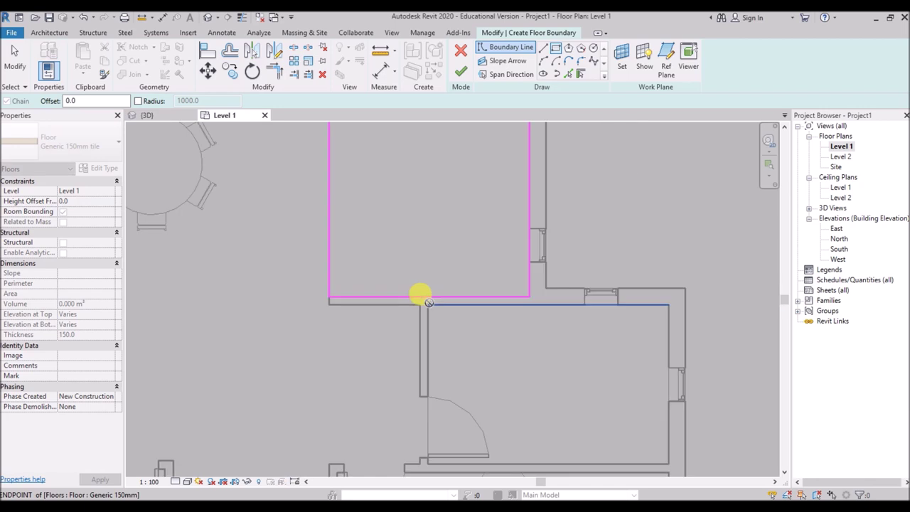
pyautogui.click(666, 461)
pyautogui.scroll(-4, 543, 264)
pyautogui.scroll(1, 422, 252)
pyautogui.scroll(-2, 400, 258)
pyautogui.scroll(2, 413, 274)
pyautogui.scroll(-1, 412, 275)
pyautogui.click(461, 74)
pyautogui.click(618, 199)
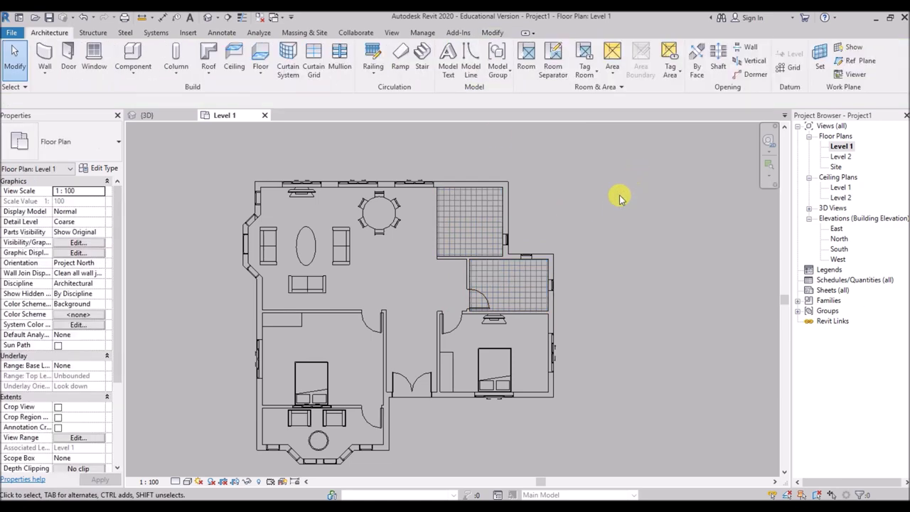
# Examine the new tile floors in the plan and in the 3D view from several angles.
pyautogui.scroll(3, 494, 275)
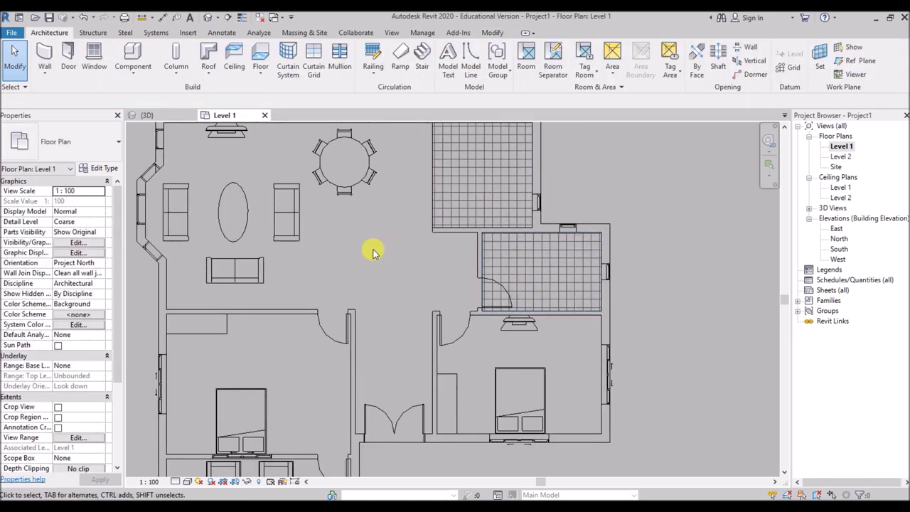
pyautogui.scroll(-3, 332, 245)
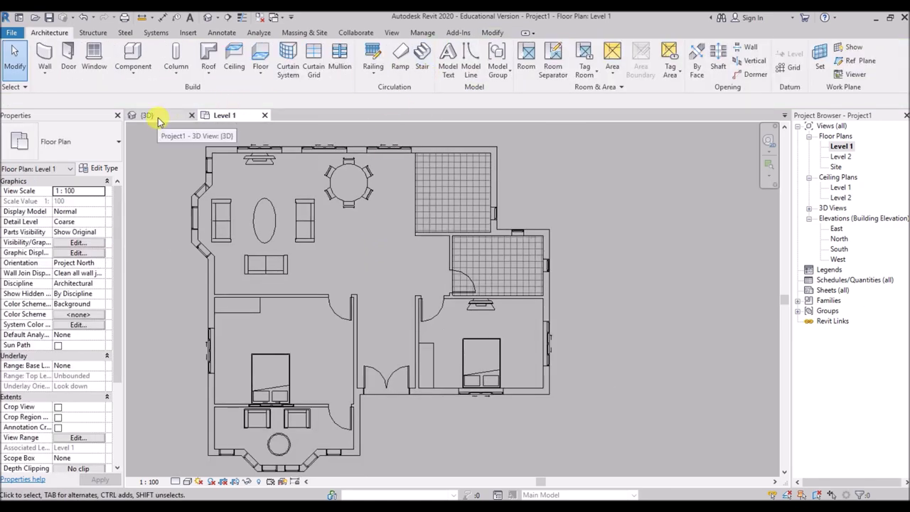
pyautogui.click(150, 115)
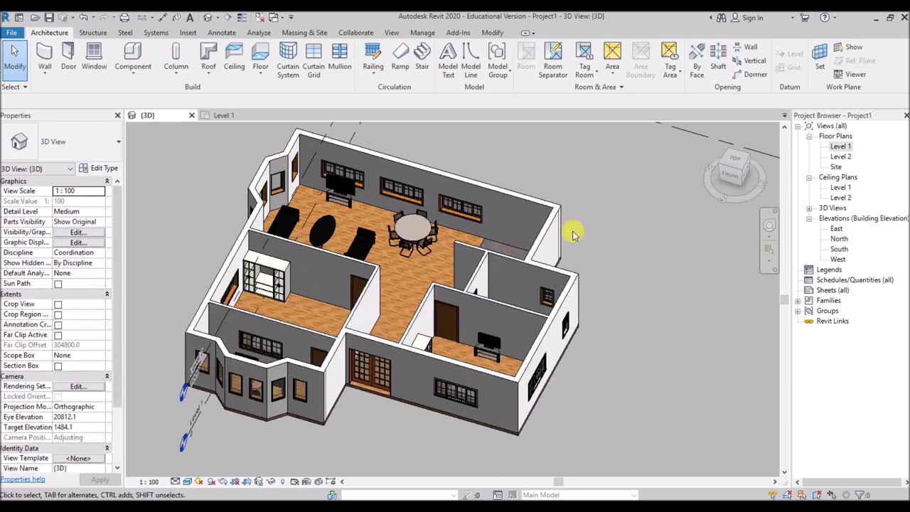
pyautogui.keyDown('shift'); pyautogui.moveTo(593, 219); pyautogui.dragTo(697, 293, button='middle'); pyautogui.keyUp('shift')
pyautogui.scroll(2, 262, 142)
pyautogui.scroll(4, 315, 203)
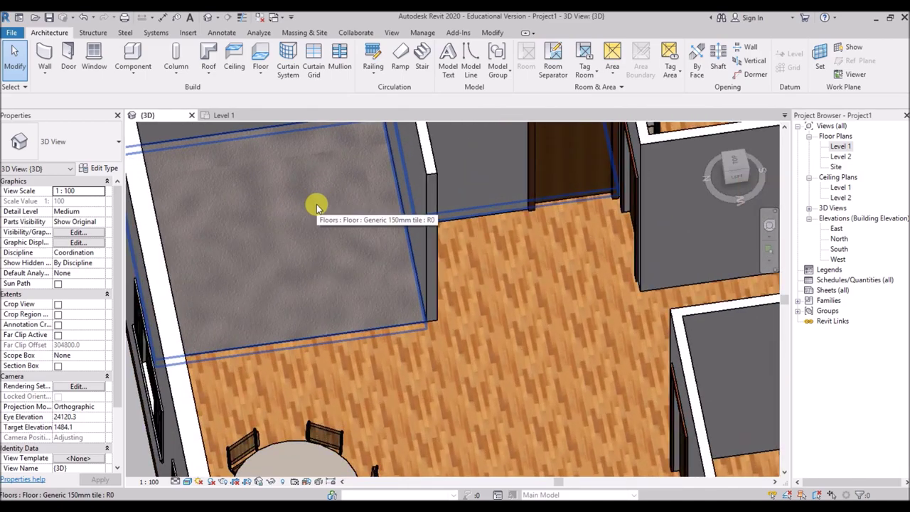
pyautogui.scroll(-1, 314, 210)
pyautogui.keyDown('shift'); pyautogui.moveTo(578, 254); pyautogui.dragTo(431, 177, button='middle'); pyautogui.keyUp('shift')
pyautogui.scroll(-3, 284, 233)
pyautogui.keyDown('shift'); pyautogui.moveTo(495, 247); pyautogui.dragTo(244, 229, button='middle'); pyautogui.keyUp('shift')
pyautogui.scroll(-2, 244, 230)
pyautogui.scroll(4, 398, 349)
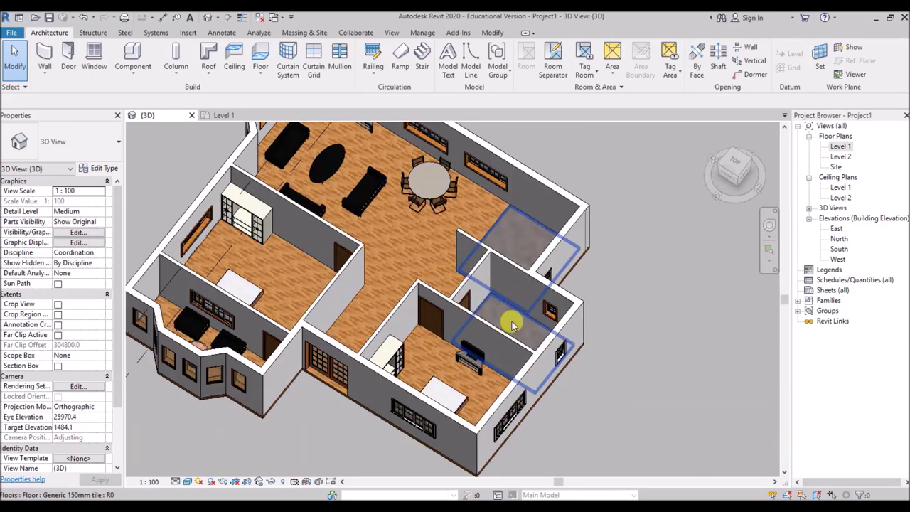
# Open the structure layer material of the Generic 150mm tile floor type, search for "tile" and select Ceramic Tile.
pyautogui.click(611, 327)
pyautogui.click(105, 170)
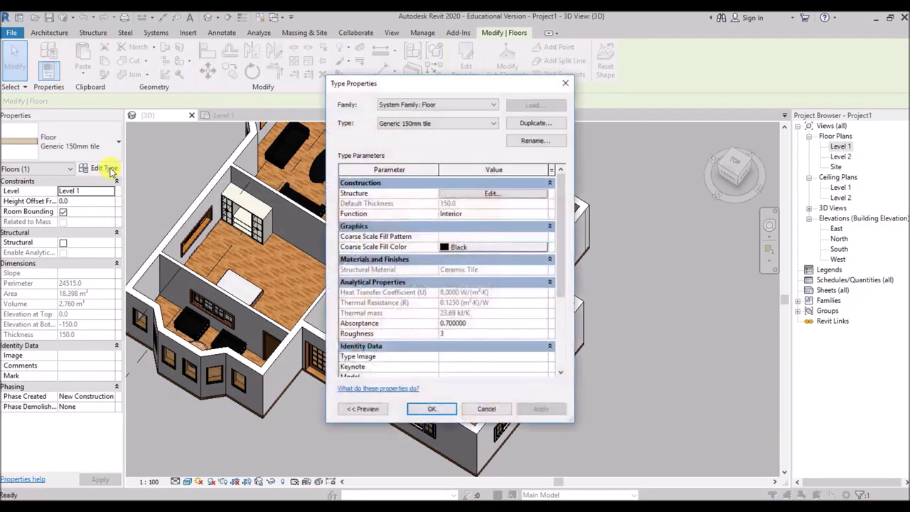
pyautogui.click(489, 190)
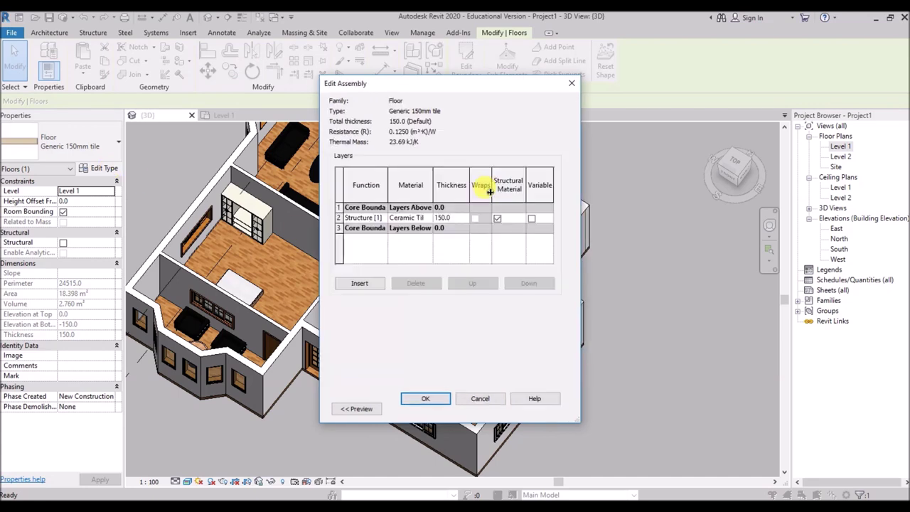
pyautogui.click(429, 222)
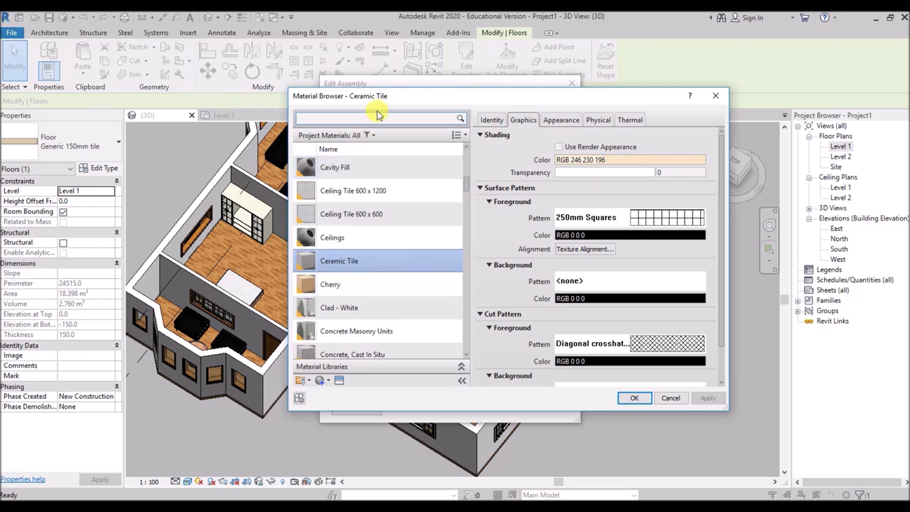
pyautogui.click(358, 117)
pyautogui.write('tile')
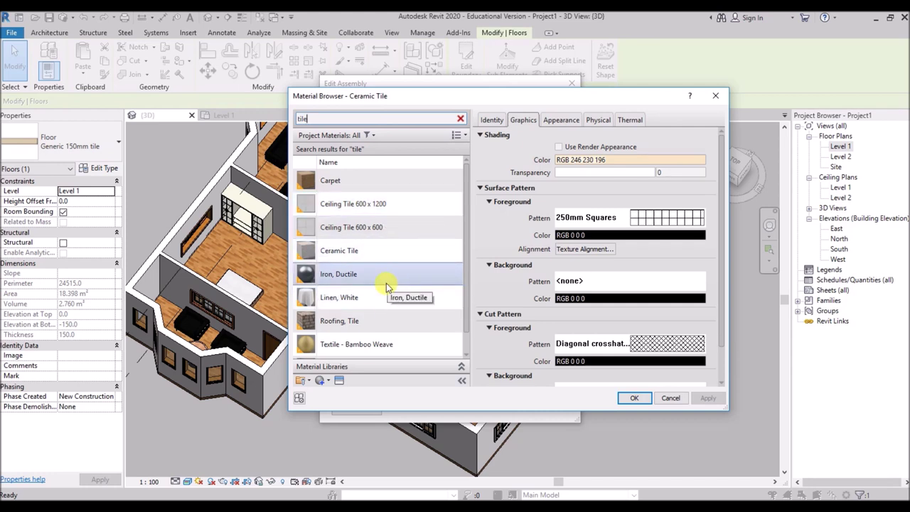
pyautogui.scroll(-1, 391, 292)
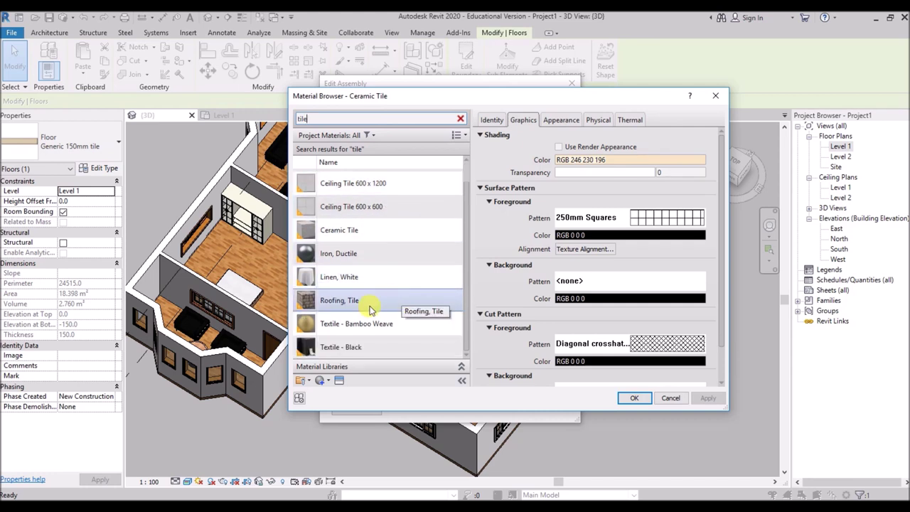
pyautogui.scroll(1, 370, 309)
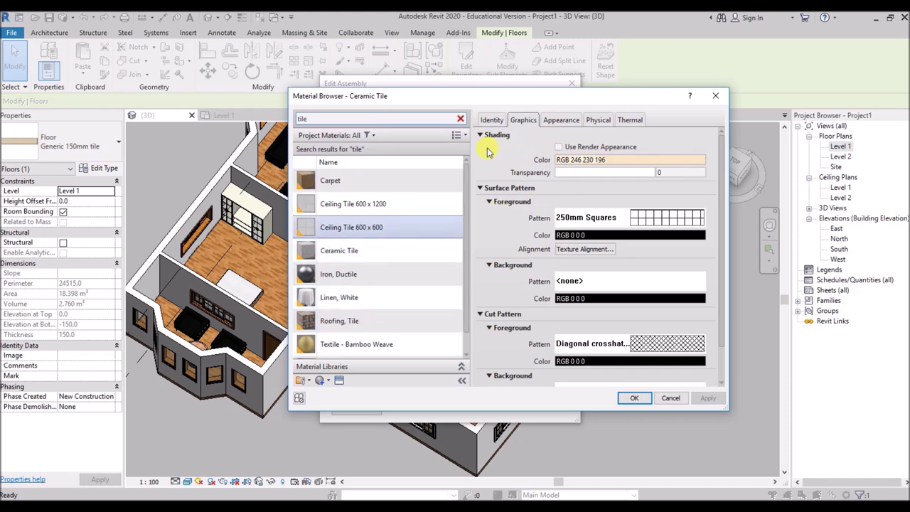
pyautogui.click(348, 250)
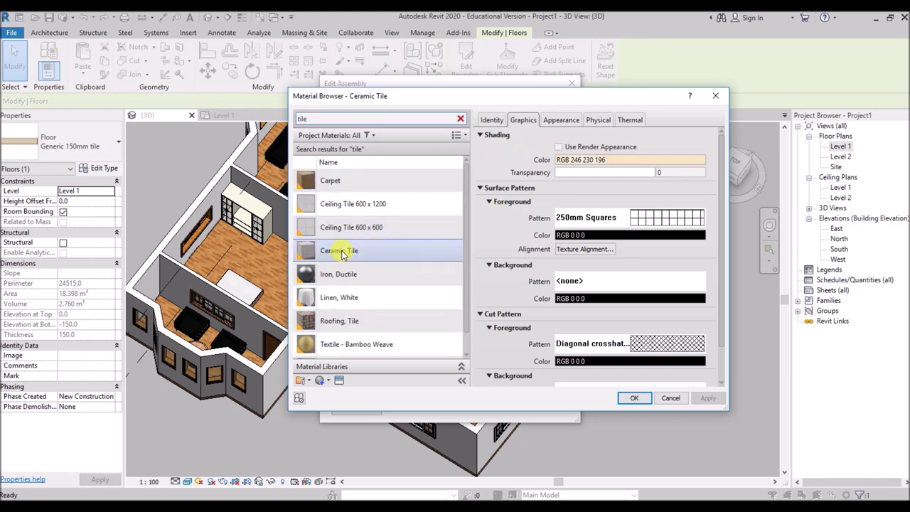
# Set the Ceramic Tile appearance colour to RGB 250 245 156, accept the floor type changes and deselect the floor.
pyautogui.click(559, 120)
pyautogui.click(567, 244)
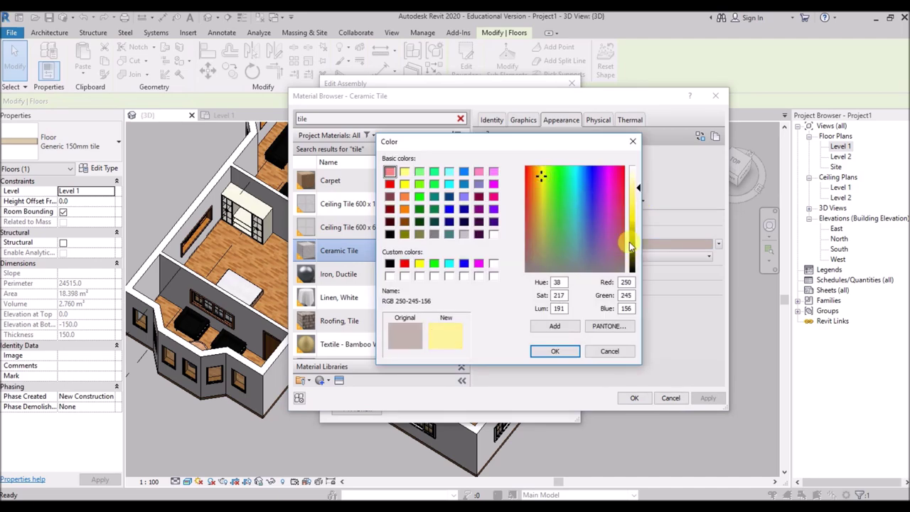
pyautogui.click(557, 351)
pyautogui.click(707, 399)
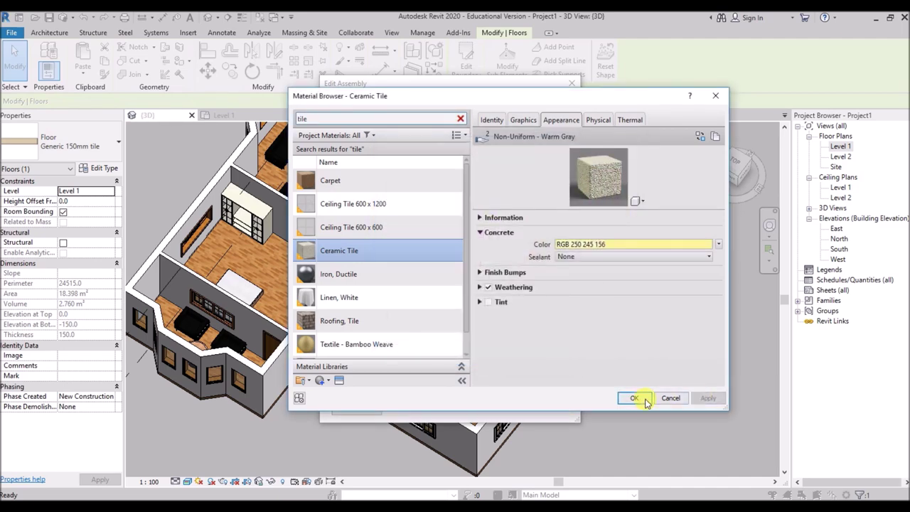
pyautogui.click(645, 400)
pyautogui.click(431, 400)
pyautogui.click(431, 409)
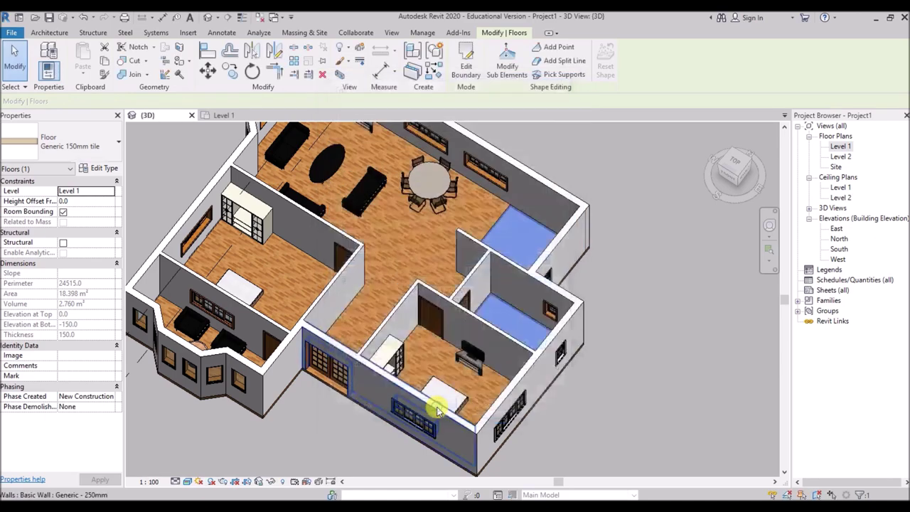
pyautogui.click(645, 199)
pyautogui.scroll(5, 521, 231)
pyautogui.scroll(-8, 521, 231)
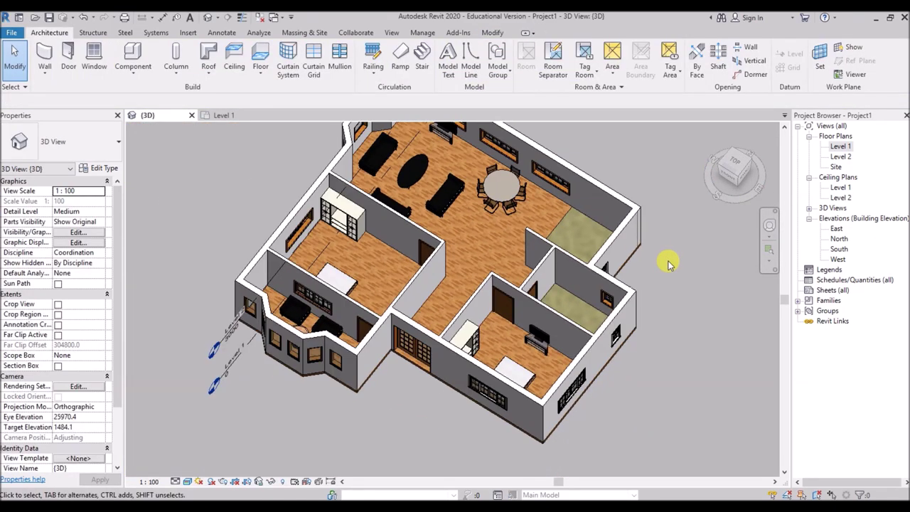
# Change the Ceramic Tile appearance colour of the tile floor's structure layer to RGB 255 255 255 and accept the type changes.
pyautogui.click(626, 238)
pyautogui.click(99, 168)
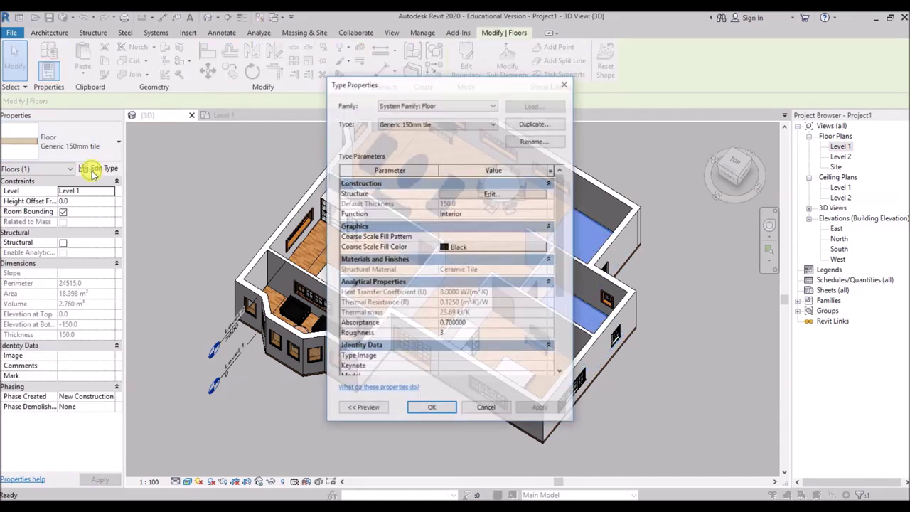
pyautogui.click(491, 193)
pyautogui.click(428, 217)
pyautogui.click(573, 121)
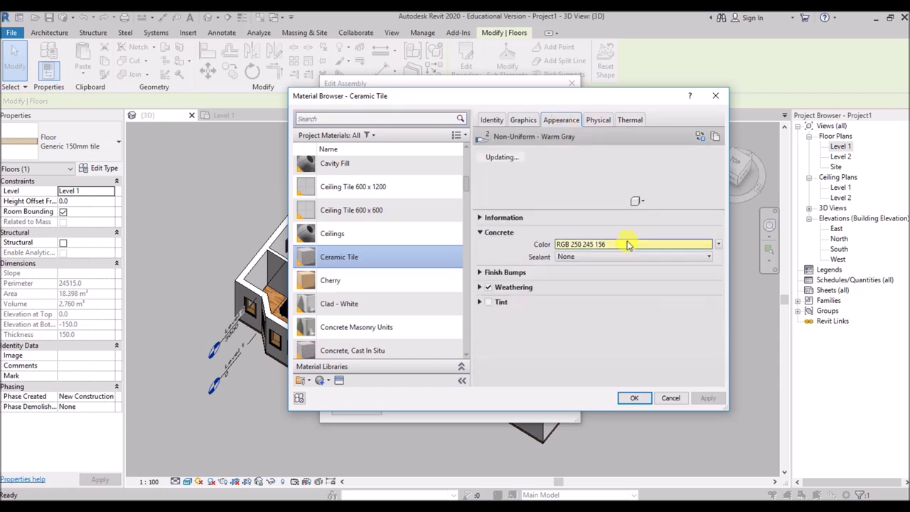
pyautogui.click(625, 245)
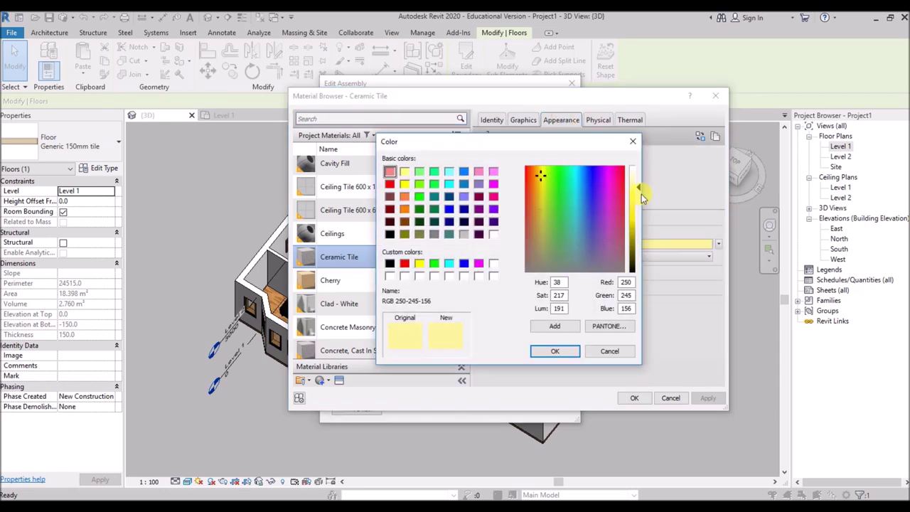
pyautogui.click(553, 351)
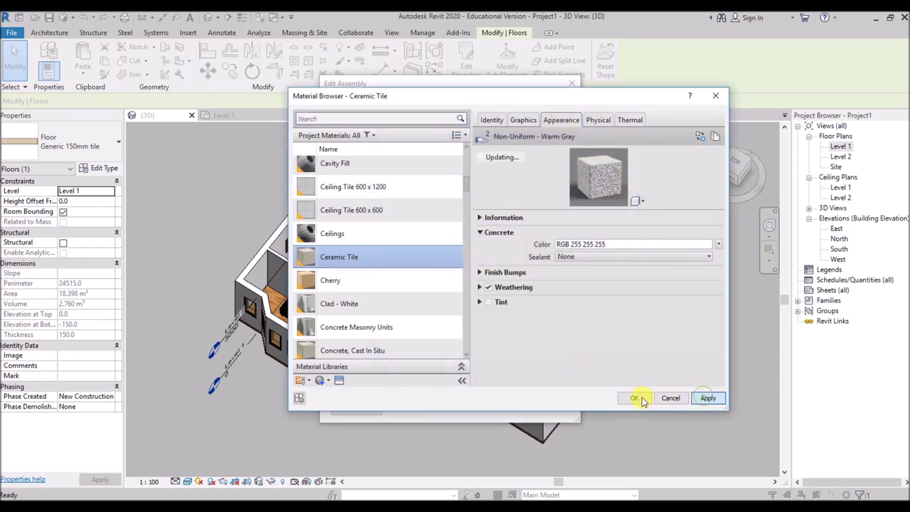
pyautogui.click(647, 399)
pyautogui.click(435, 398)
pyautogui.click(440, 410)
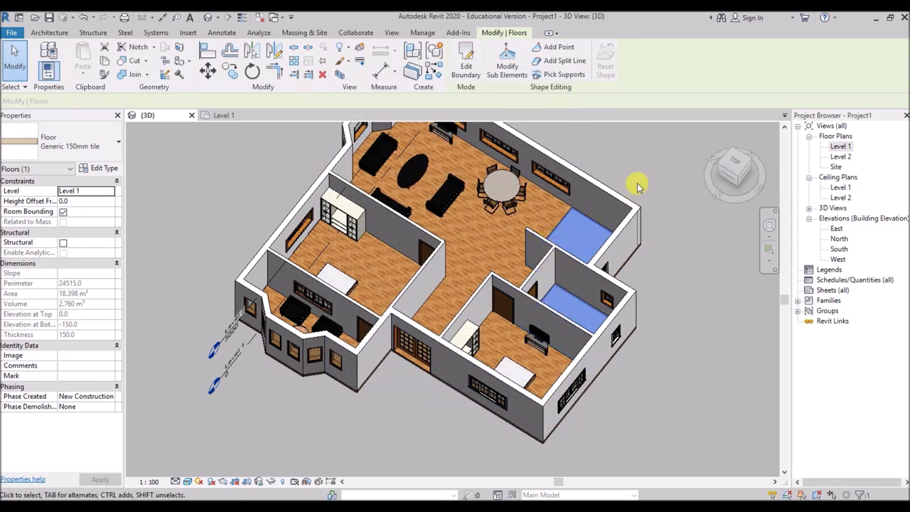
pyautogui.click(638, 187)
# Examine the recoloured tile floor, its edge against the oak flooring and the whole house in 3D.
pyautogui.scroll(-2, 383, 262)
pyautogui.keyDown('shift'); pyautogui.moveTo(409, 249); pyautogui.dragTo(512, 134, button='middle'); pyautogui.keyUp('shift')
pyautogui.scroll(5, 516, 146)
pyautogui.scroll(-4, 356, 203)
pyautogui.scroll(10, 363, 263)
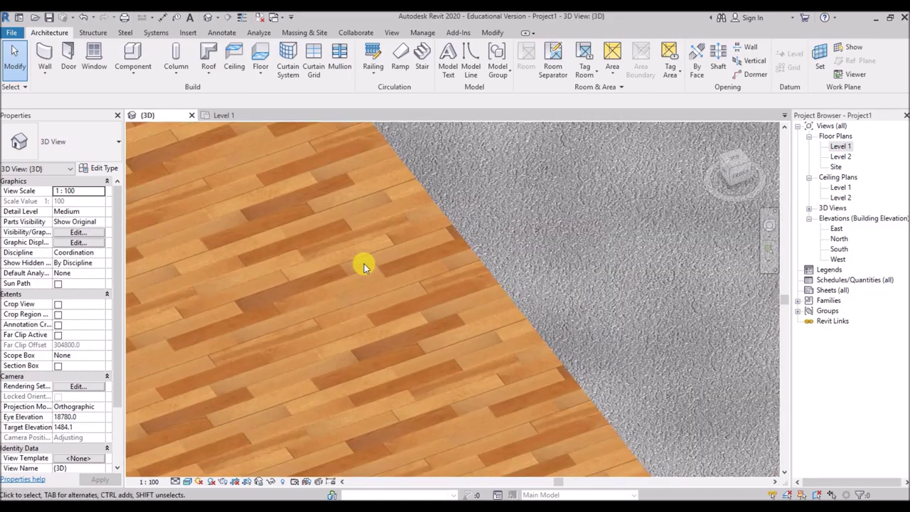
pyautogui.scroll(-5, 426, 223)
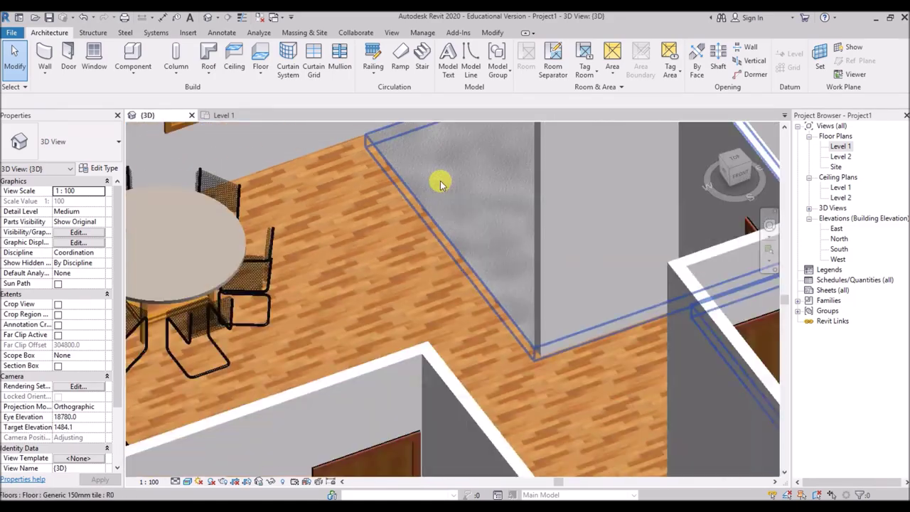
pyautogui.scroll(-8, 440, 184)
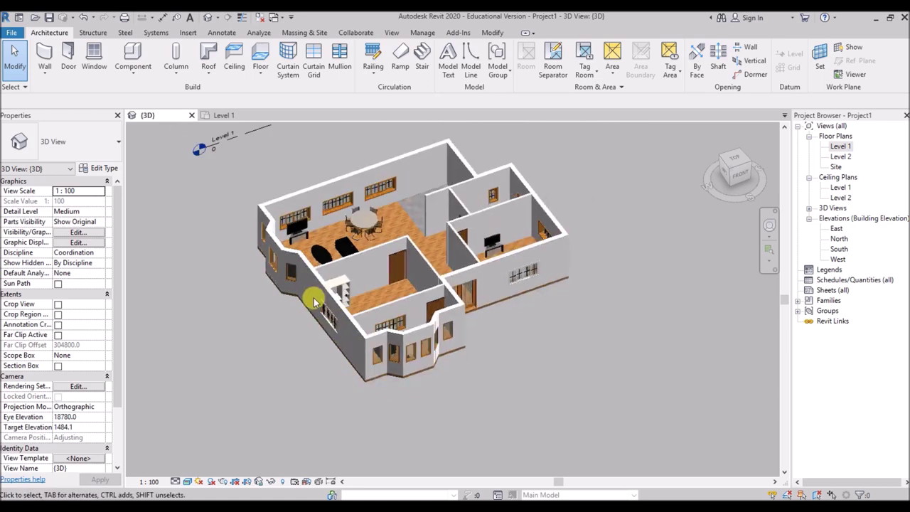
pyautogui.scroll(2, 462, 155)
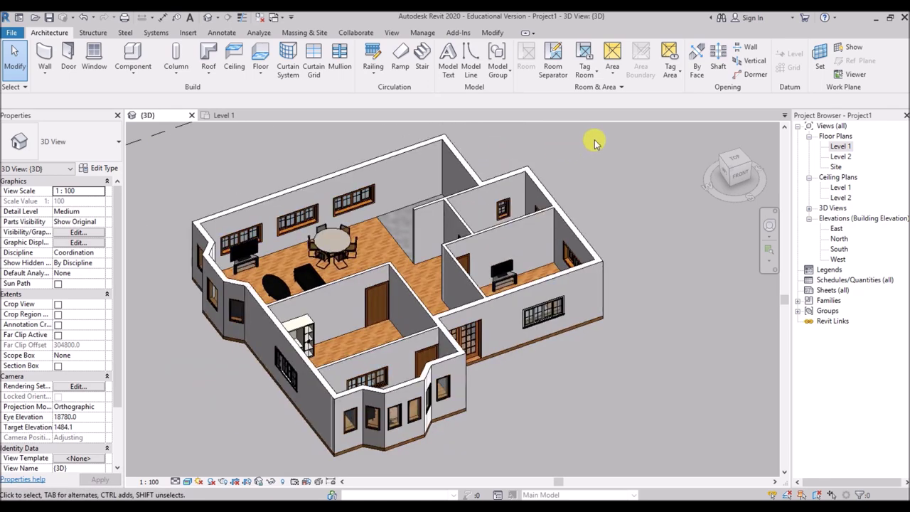
# On the Level 1 plan, start placing a component and browse the family loader to the US Metric library folders.
pyautogui.click(223, 116)
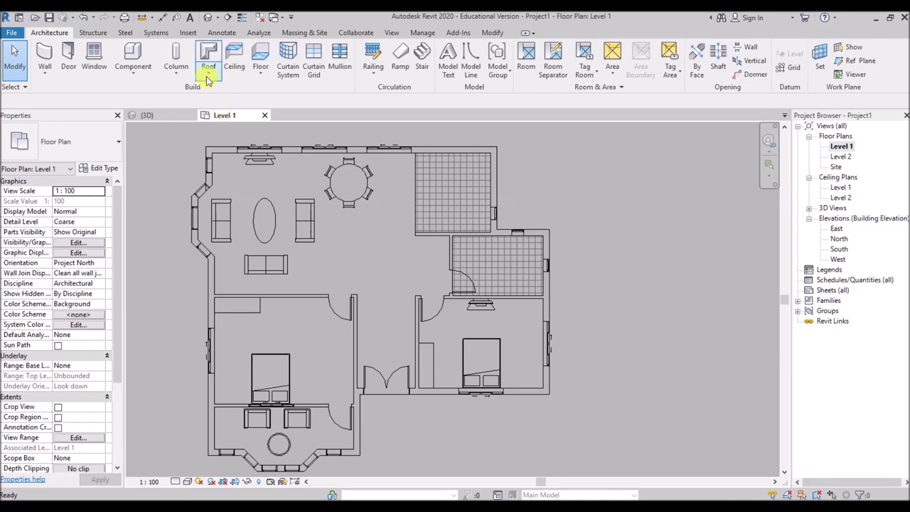
pyautogui.click(133, 57)
pyautogui.click(463, 68)
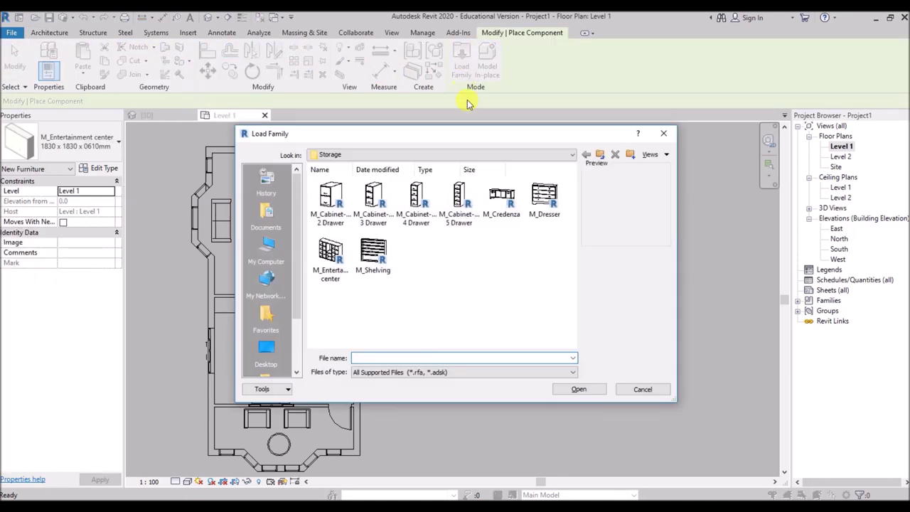
pyautogui.click(600, 155)
pyautogui.click(600, 155)
pyautogui.click(600, 155)
pyautogui.doubleClick(502, 202)
pyautogui.scroll(-5, 455, 278)
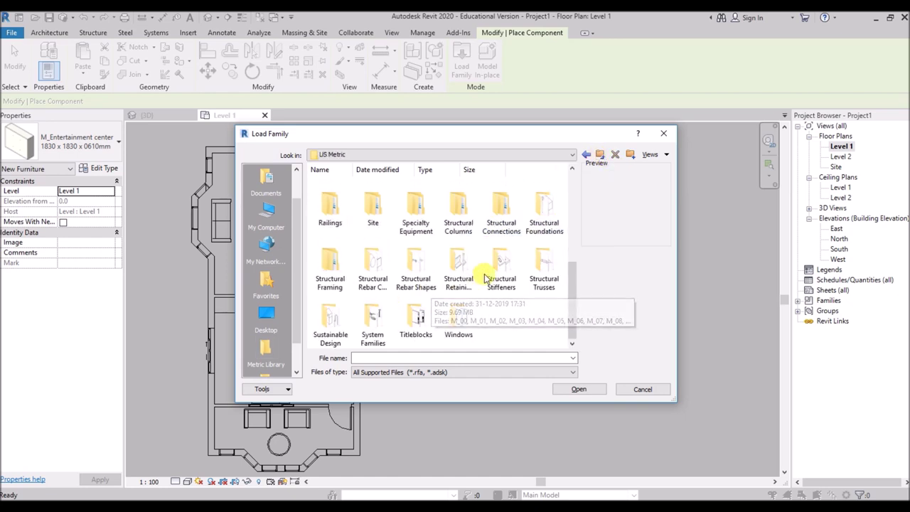
pyautogui.scroll(3, 485, 266)
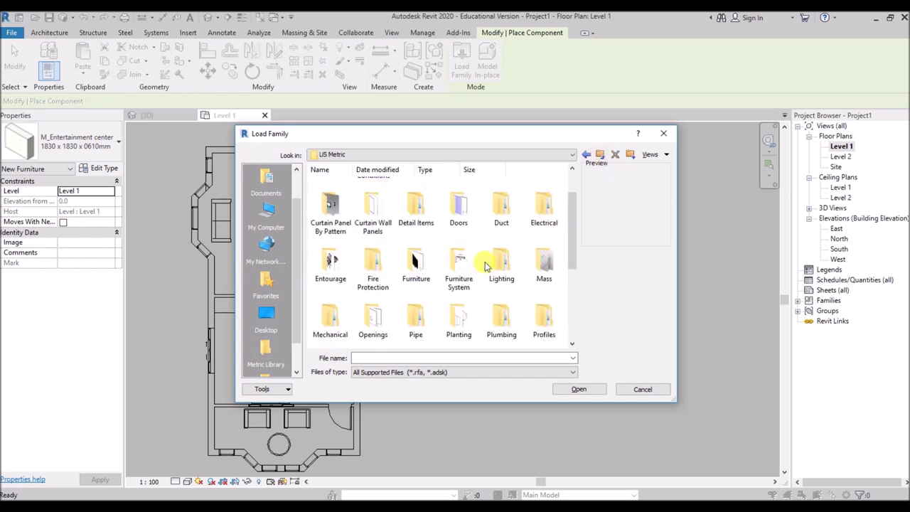
pyautogui.scroll(1, 486, 265)
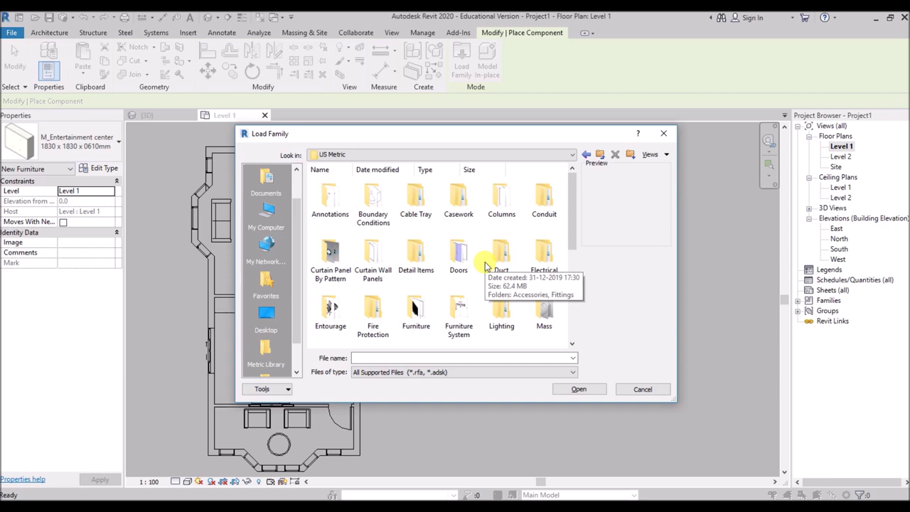
pyautogui.scroll(-1, 485, 266)
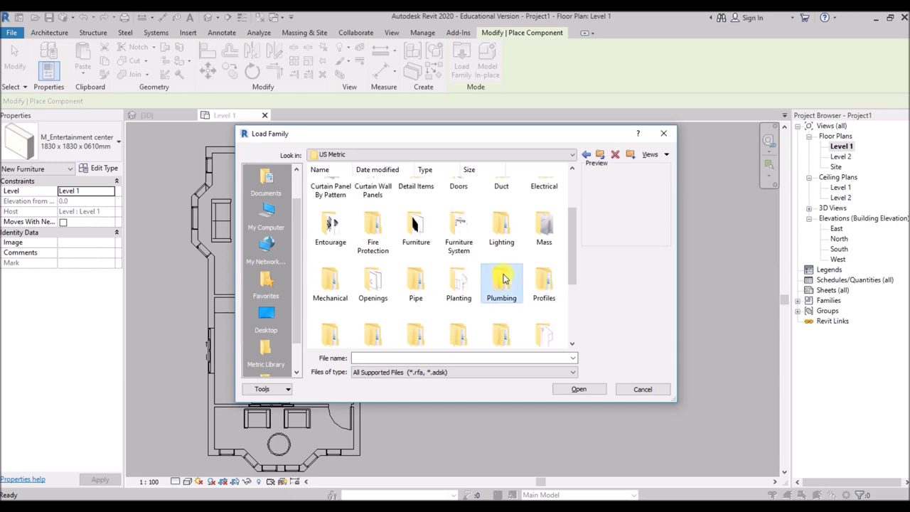
# Load the M_Tub-Free Standing-3D family from the Bathtubs folder of the architectural plumbing fixtures.
pyautogui.doubleClick(502, 279)
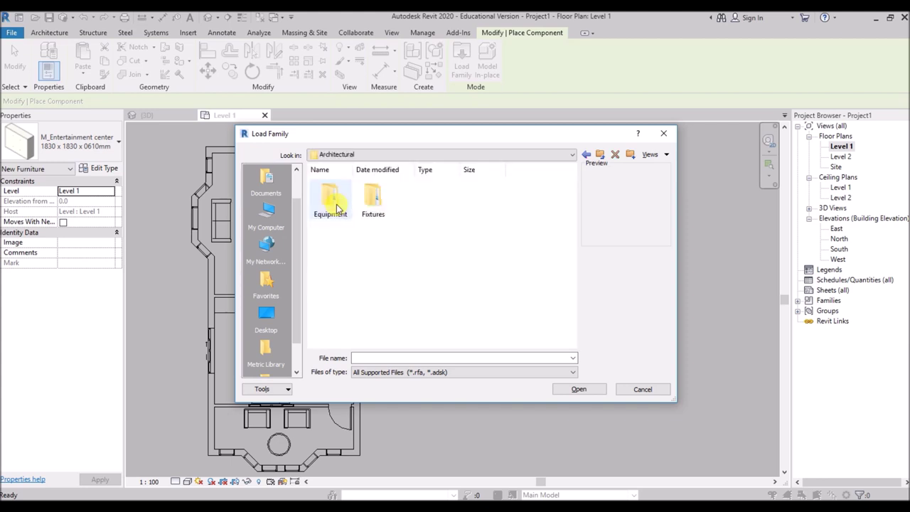
pyautogui.doubleClick(372, 206)
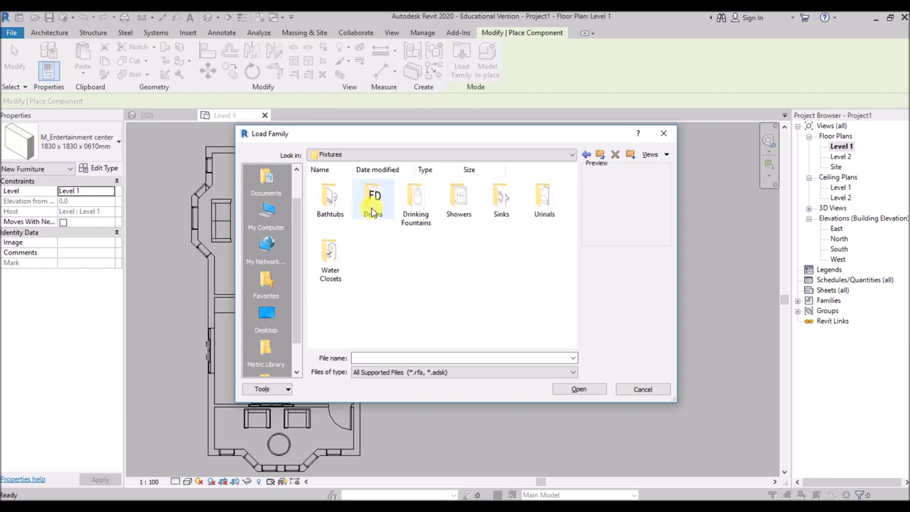
pyautogui.doubleClick(332, 202)
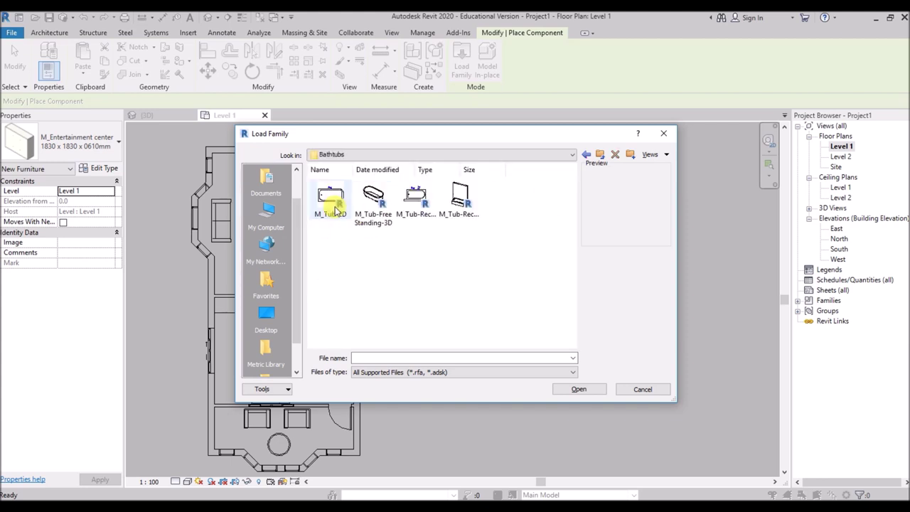
pyautogui.click(375, 197)
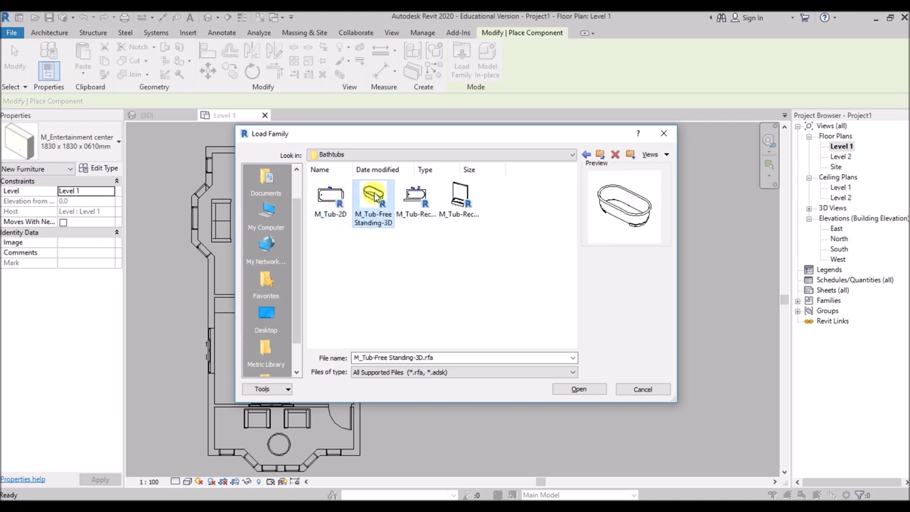
pyautogui.click(578, 389)
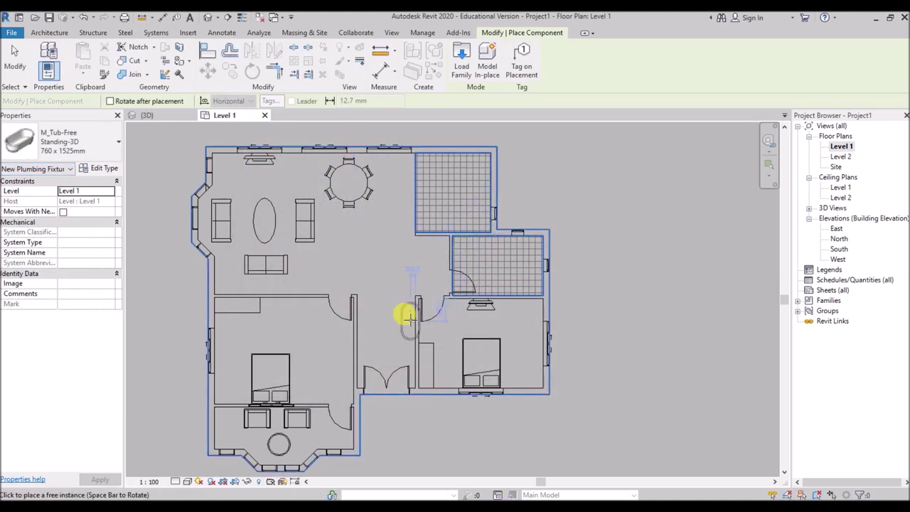
# Place the tub horizontally in the lower-right corner of the tiled bathroom, drain toward the exterior wall, its centre about 900 mm from that wall.
pyautogui.scroll(3, 407, 318)
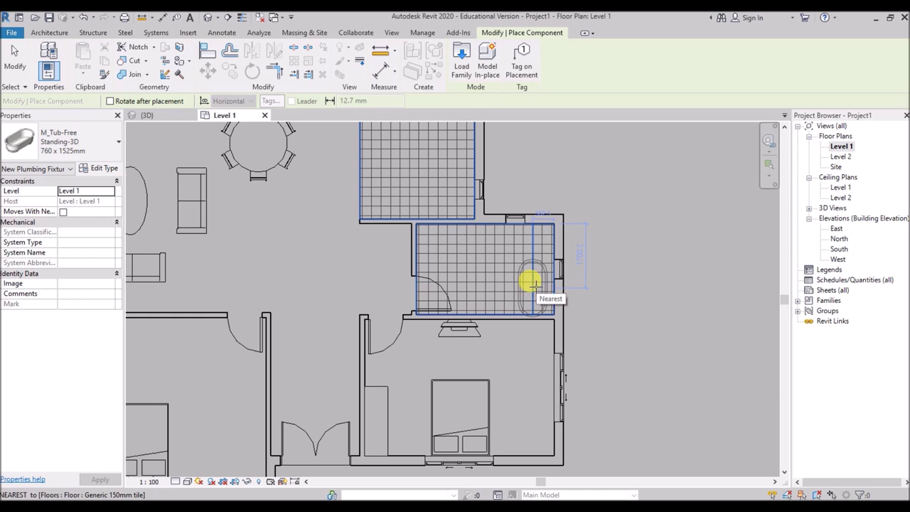
pyautogui.scroll(4, 533, 284)
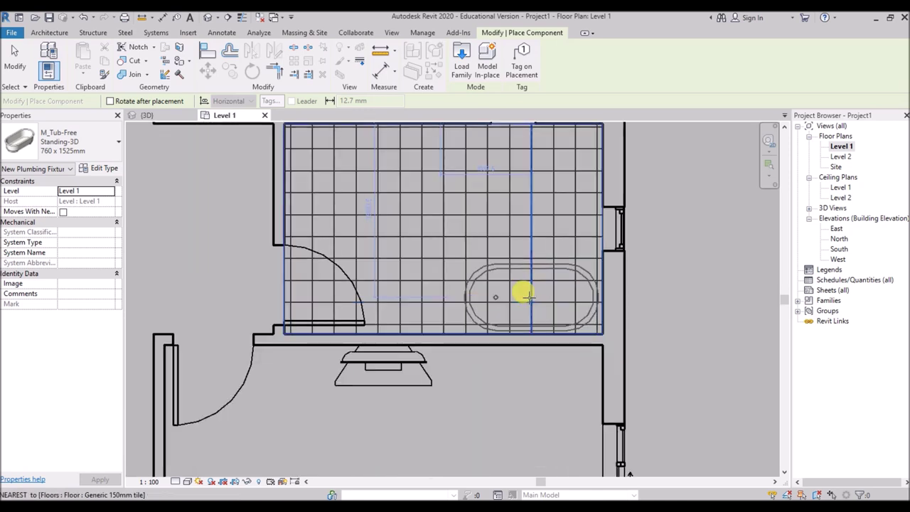
pyautogui.scroll(2, 524, 293)
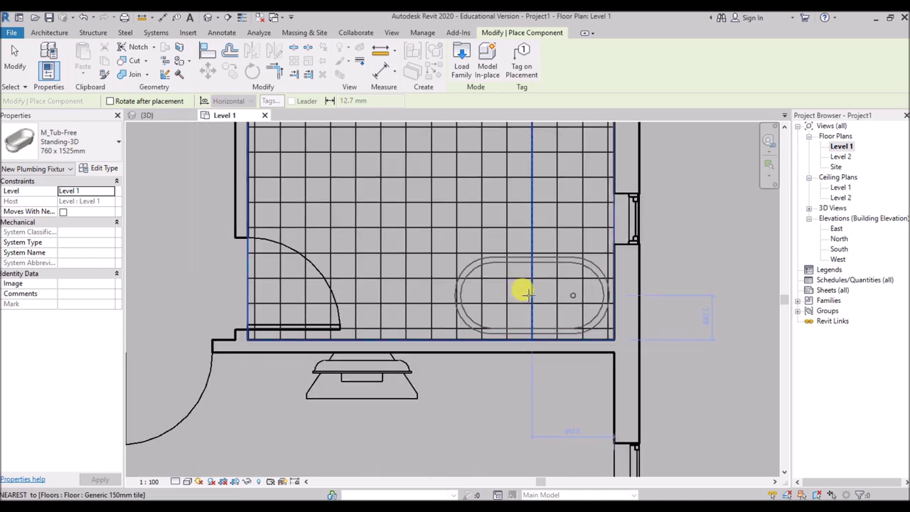
pyautogui.click(521, 294)
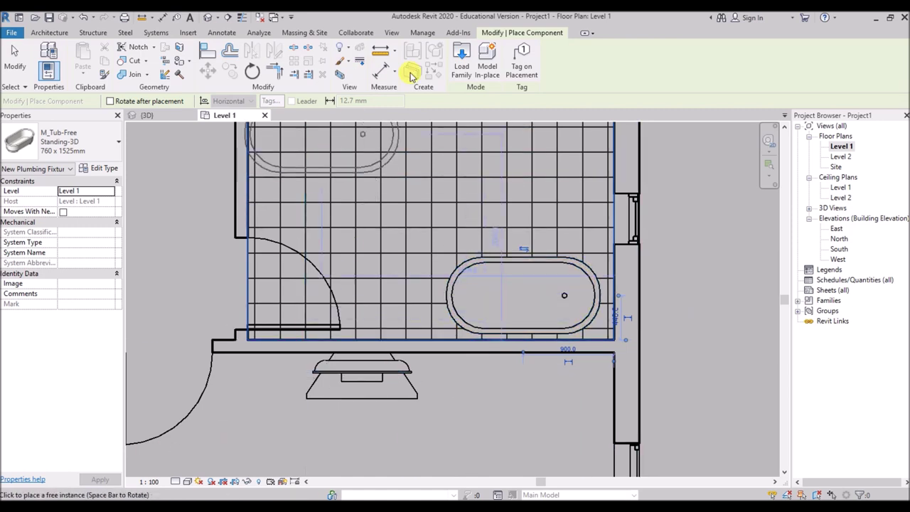
# Load the M_Sink Vanity-Round, M_Sink Kitchen-Triple and M_Sink Vanity-Square families together from the Sinks fixtures folder.
pyautogui.click(461, 60)
pyautogui.click(600, 155)
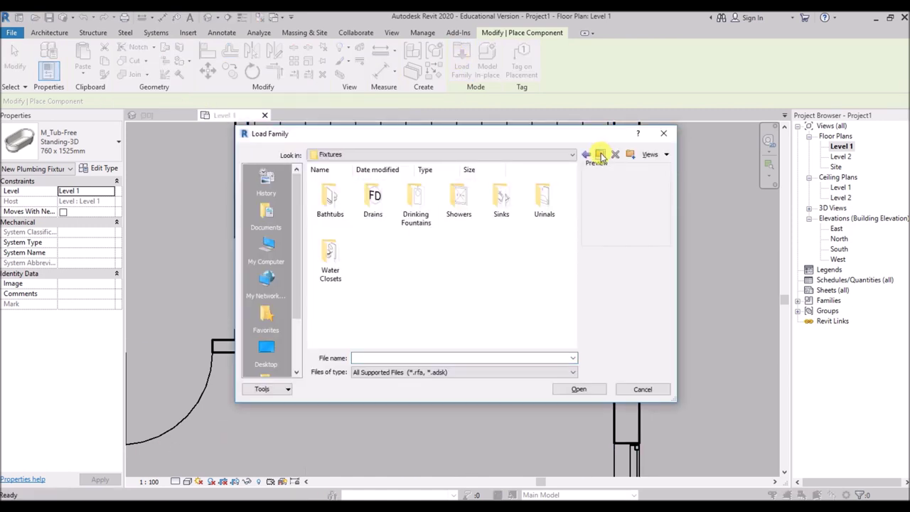
pyautogui.doubleClick(501, 199)
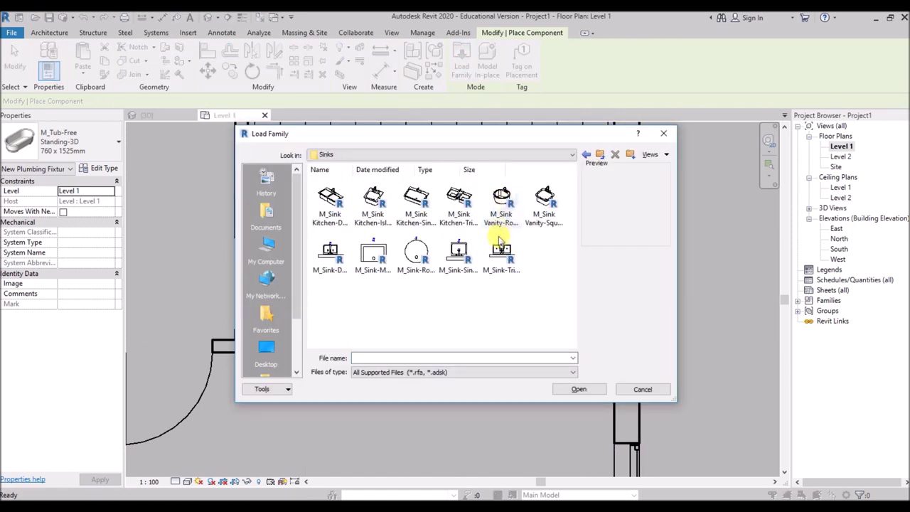
pyautogui.click(501, 199)
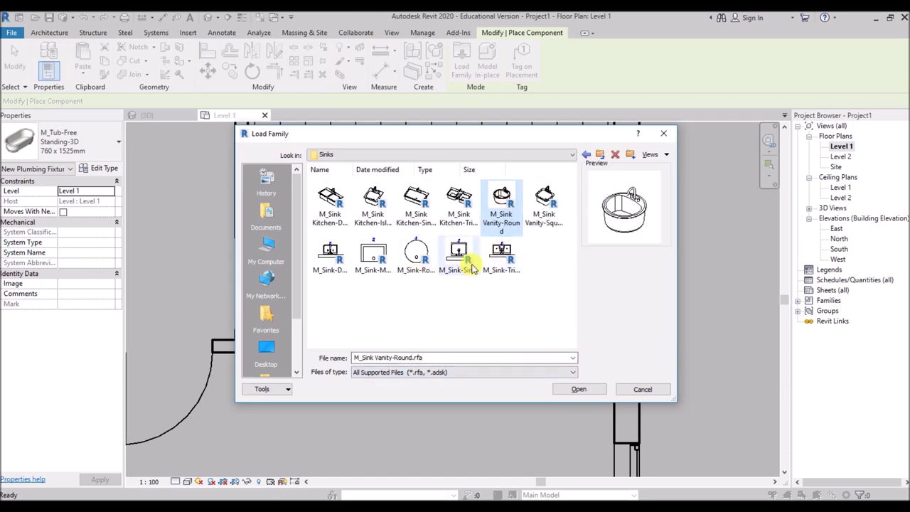
pyautogui.click(458, 206)
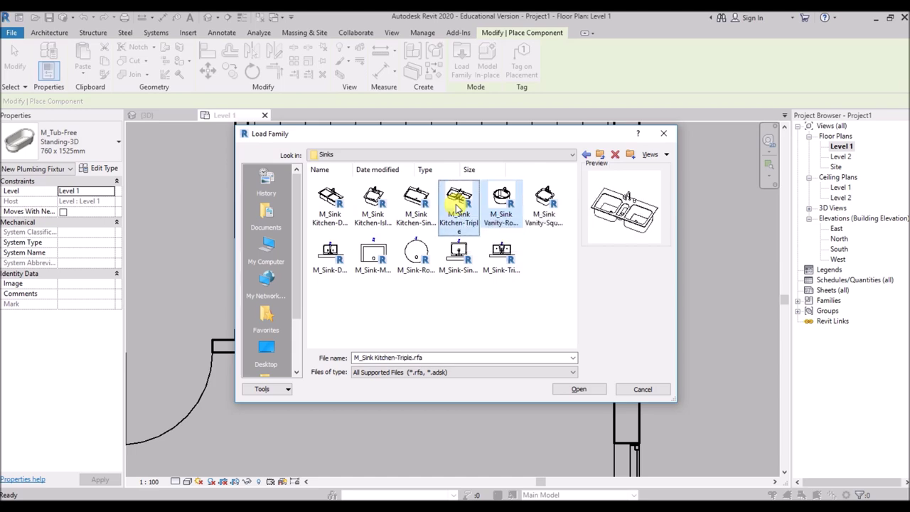
pyautogui.click(546, 210)
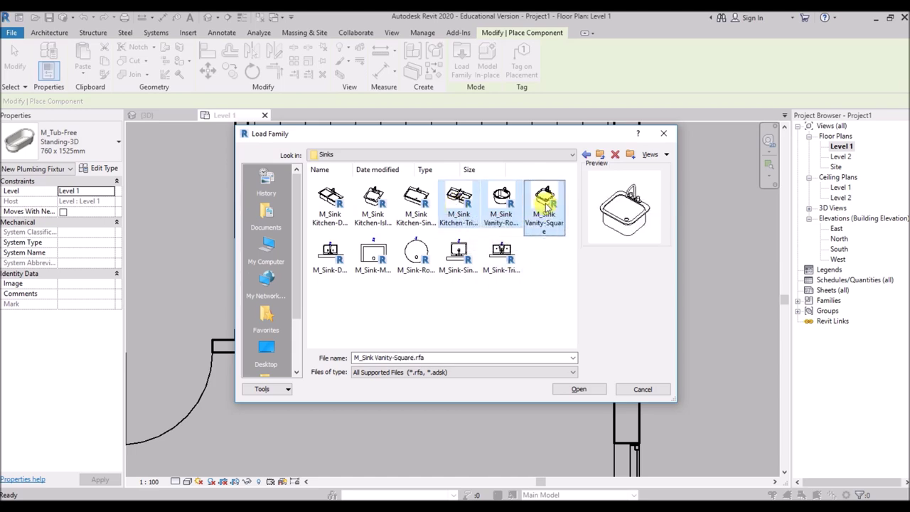
pyautogui.click(577, 389)
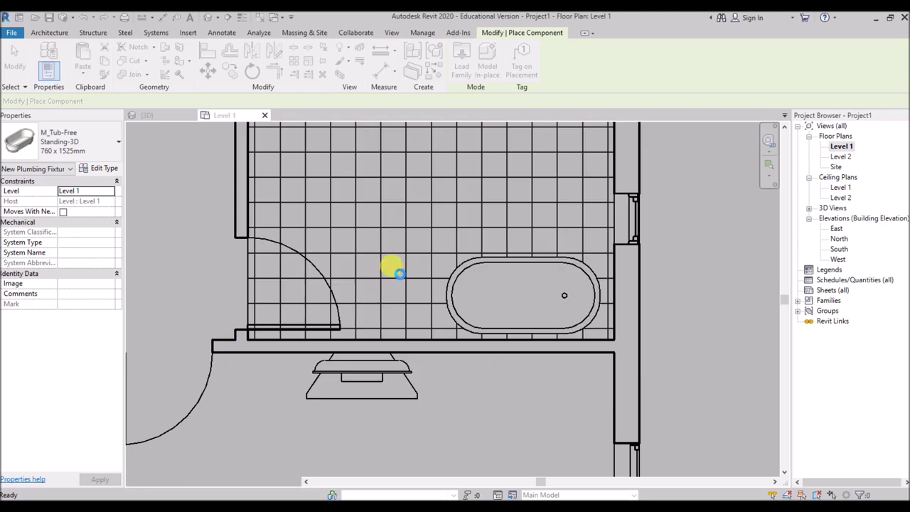
# Place the 482 x 482mm round vanity sink in the bathroom's upper-left corner, with its tap toward the upper wall.
pyautogui.scroll(-1, 386, 264)
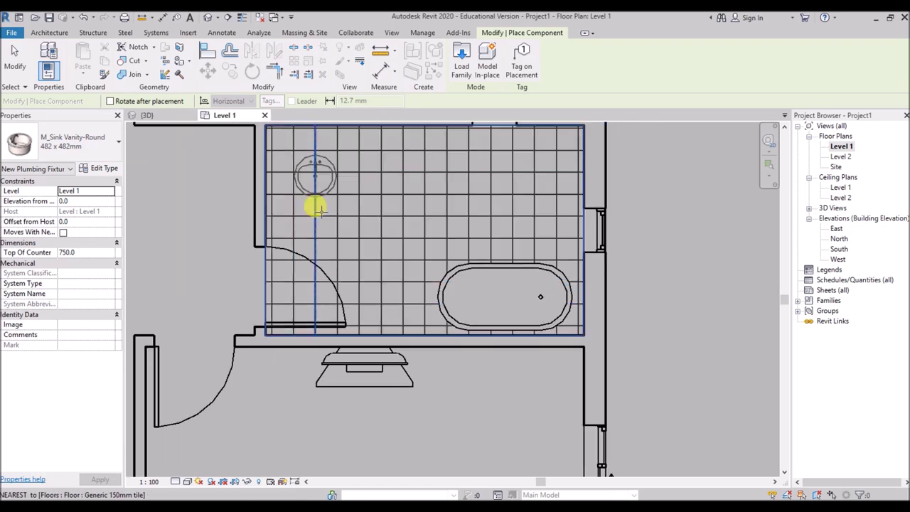
pyautogui.scroll(5, 309, 170)
pyautogui.scroll(-4, 309, 220)
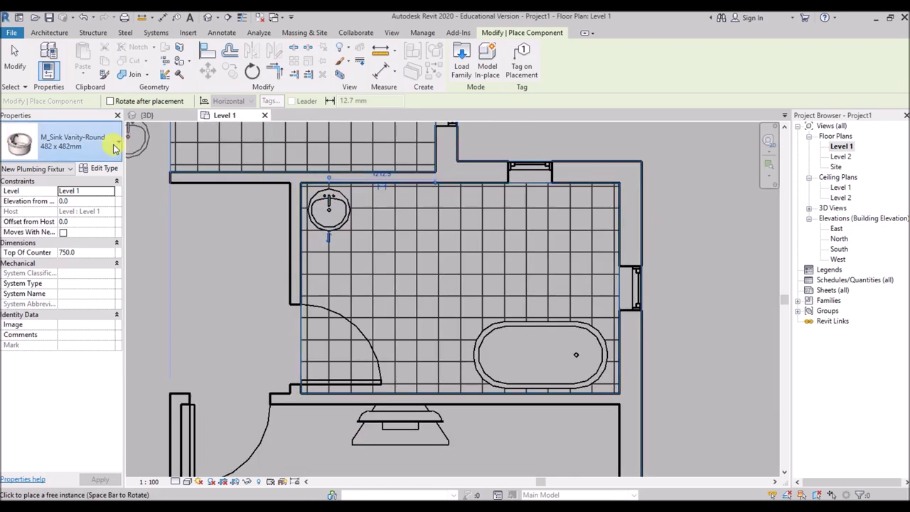
# Place a 500 x 440mm M_Sink Vanity-Square outside the bathroom, with its tap against the wall beside the door.
pyautogui.click(114, 147)
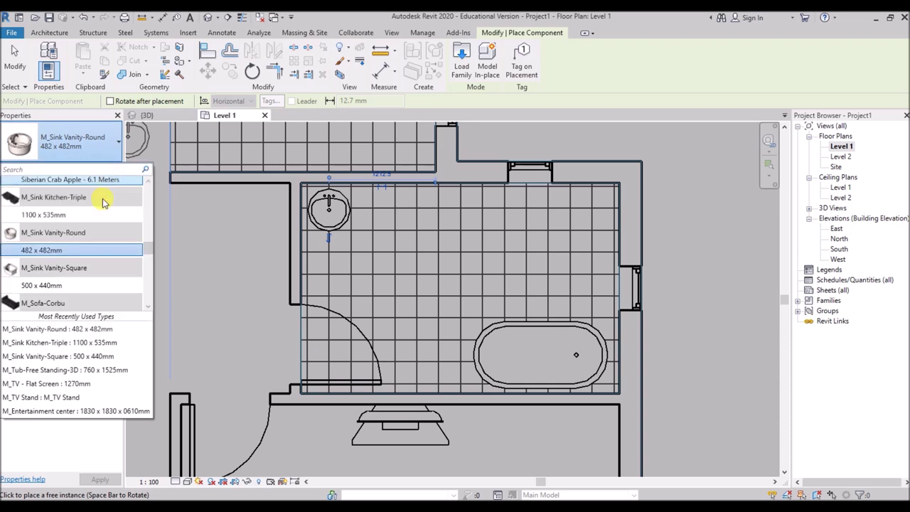
pyautogui.click(54, 286)
pyautogui.scroll(2, 263, 226)
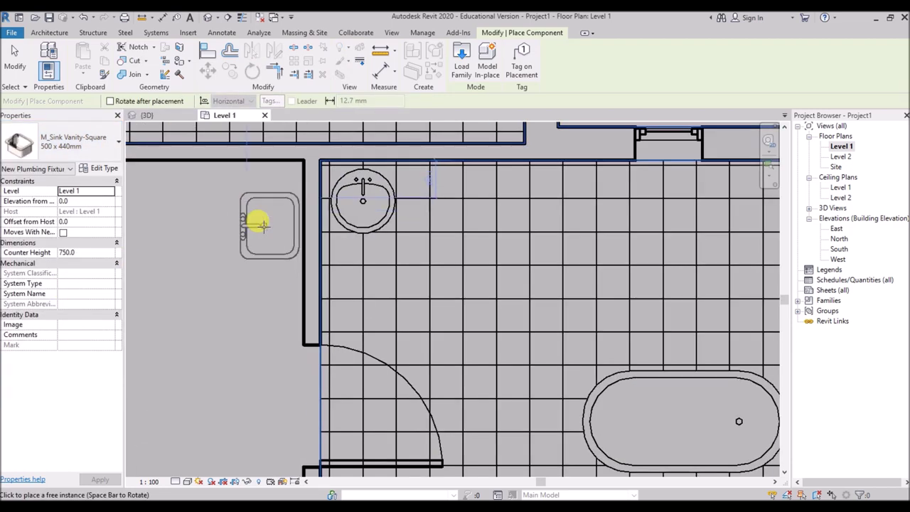
pyautogui.scroll(1, 274, 211)
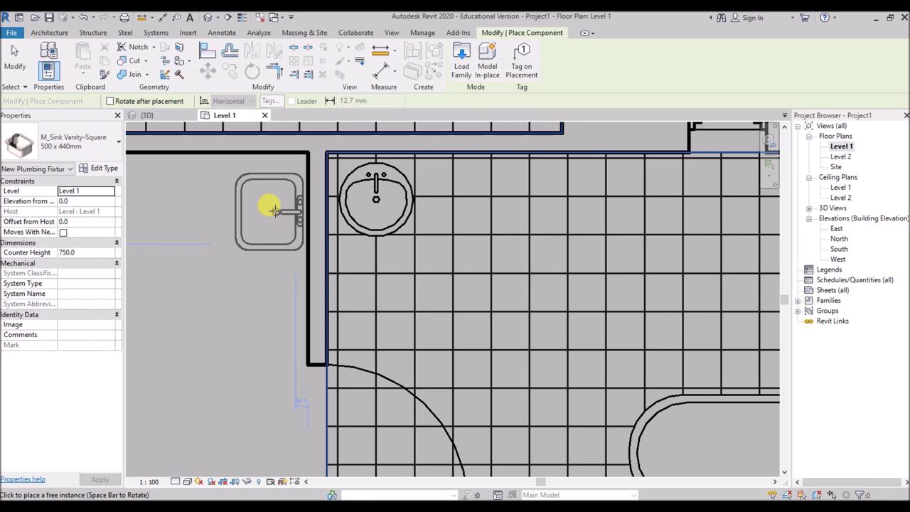
pyautogui.click(277, 250)
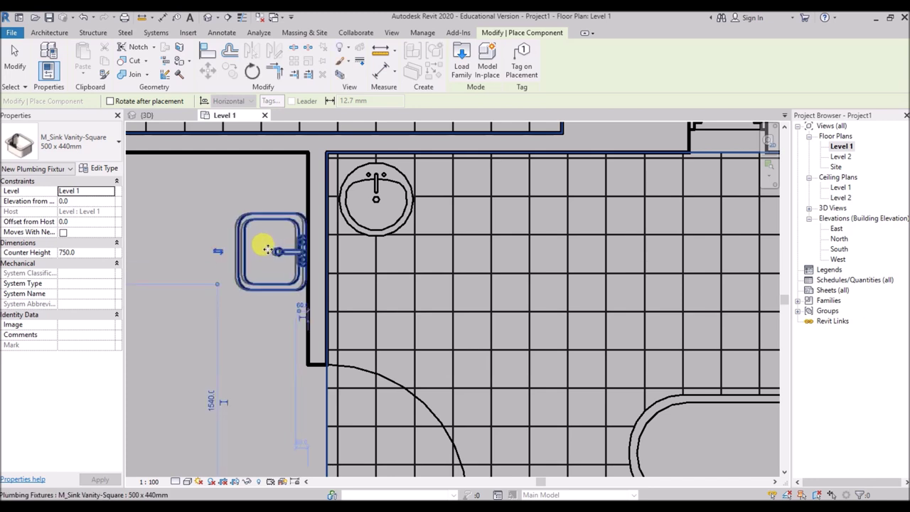
# Place an 1100 x 535mm M_Sink Kitchen-Triple, rotated upright, at the window wall of the upper tiled room and end placement.
pyautogui.click(99, 142)
pyautogui.scroll(3, 79, 234)
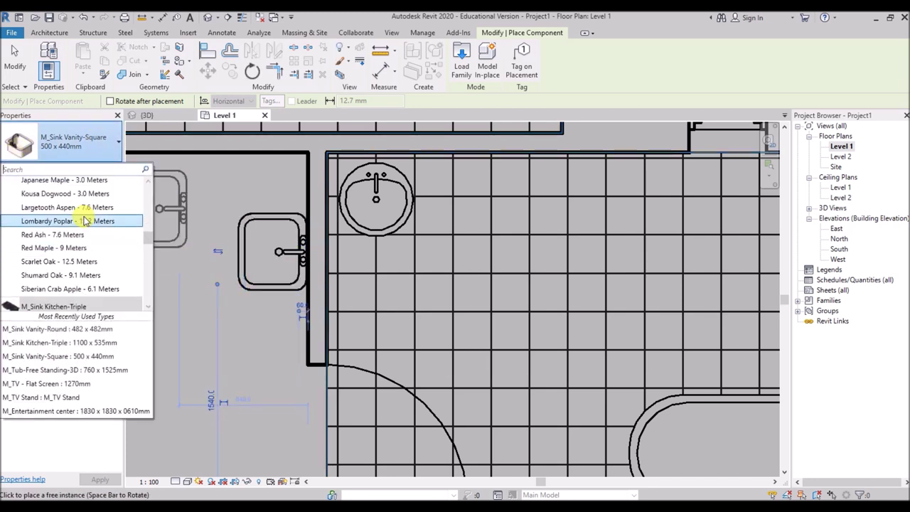
pyautogui.scroll(-2, 78, 242)
pyautogui.click(74, 250)
pyautogui.scroll(-3, 221, 317)
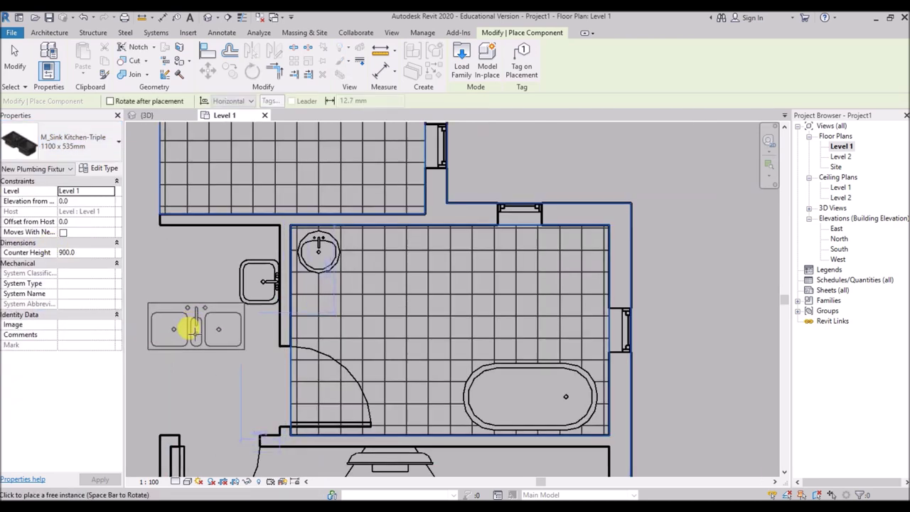
pyautogui.scroll(-1, 310, 206)
pyautogui.press('space')
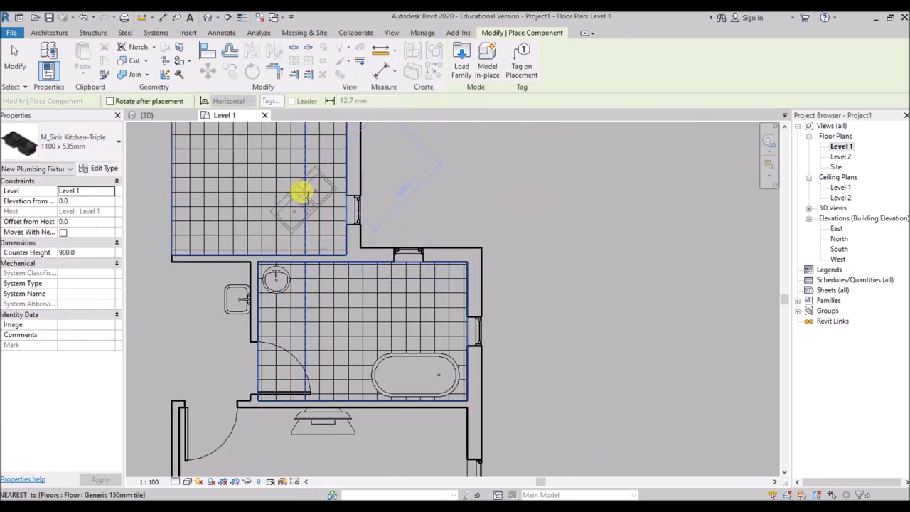
pyautogui.press('space')
pyautogui.scroll(5, 300, 193)
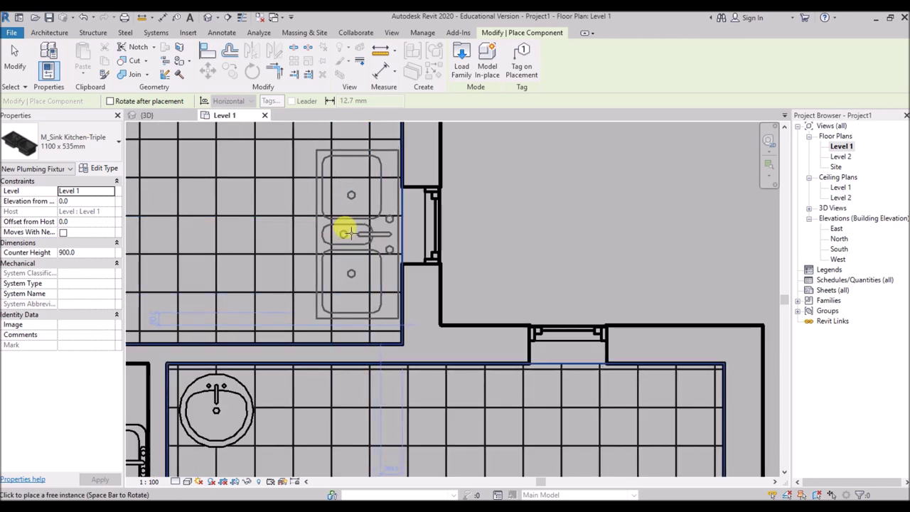
pyautogui.click(344, 231)
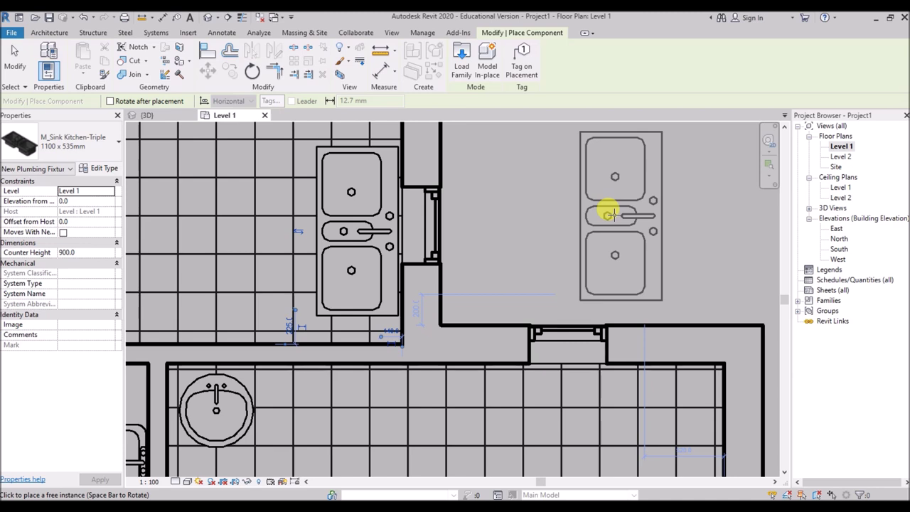
pyautogui.press('Escape')
# Load the M_Toilet-Domestic-3D family from the Water Closets fixtures folder.
pyautogui.scroll(-4, 462, 220)
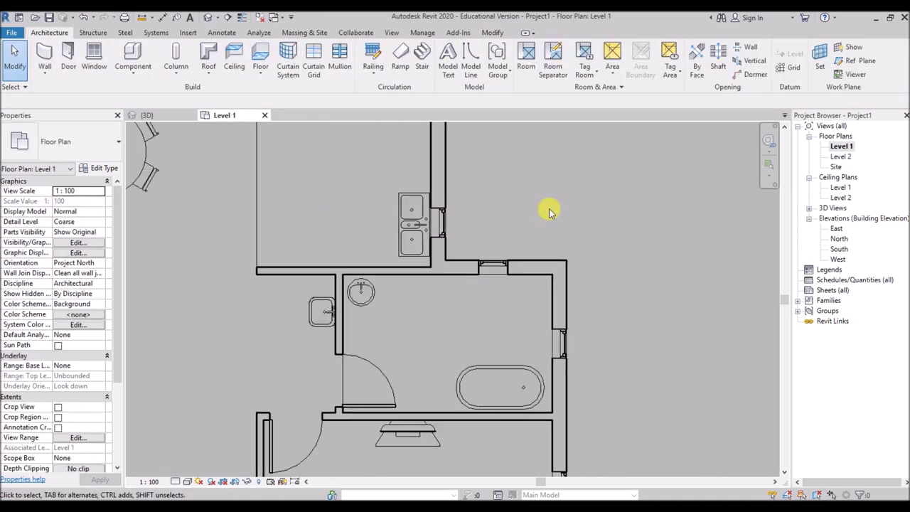
pyautogui.click(142, 66)
pyautogui.click(461, 61)
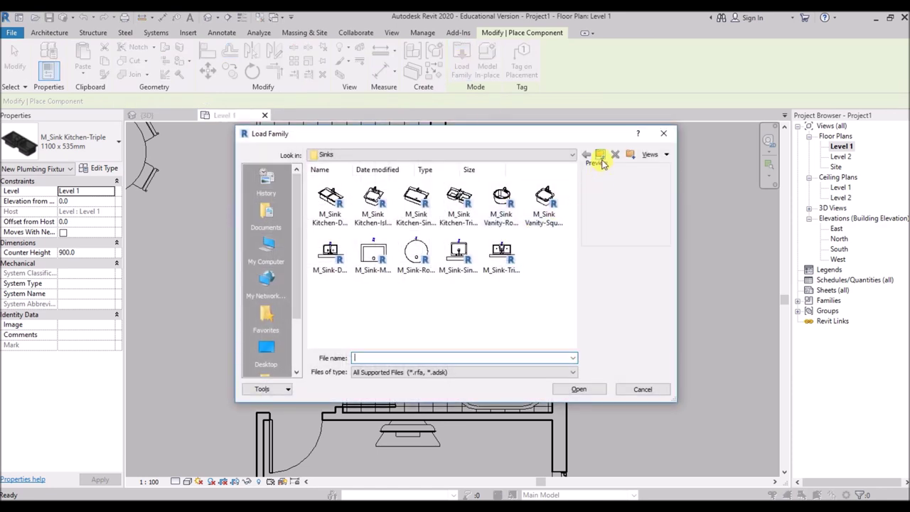
pyautogui.click(600, 155)
pyautogui.doubleClick(331, 257)
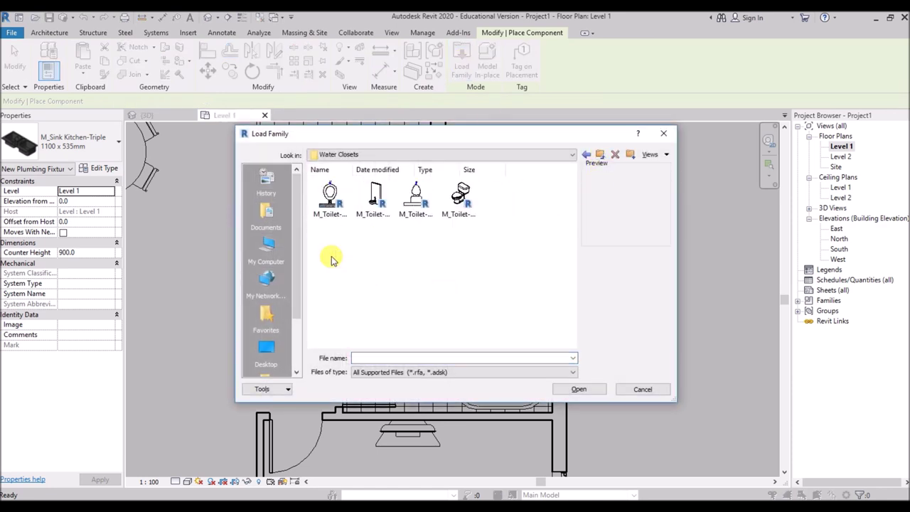
pyautogui.click(465, 197)
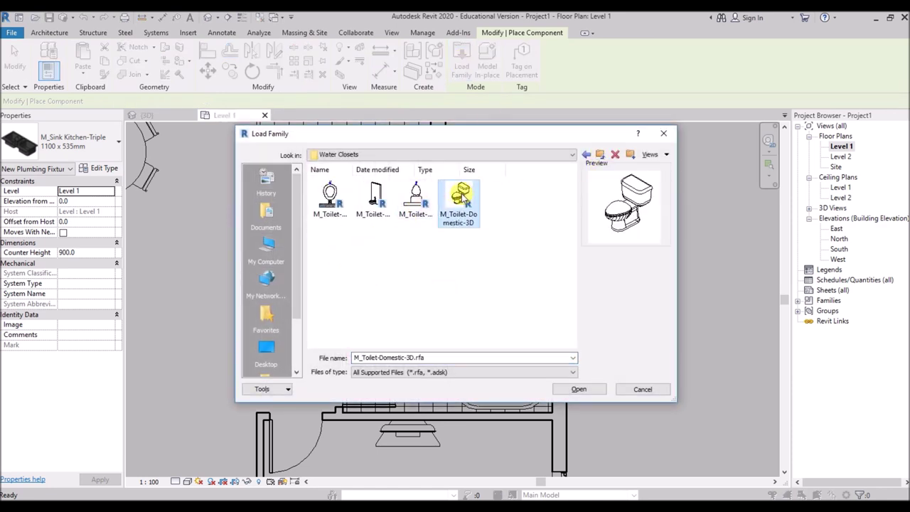
pyautogui.click(578, 389)
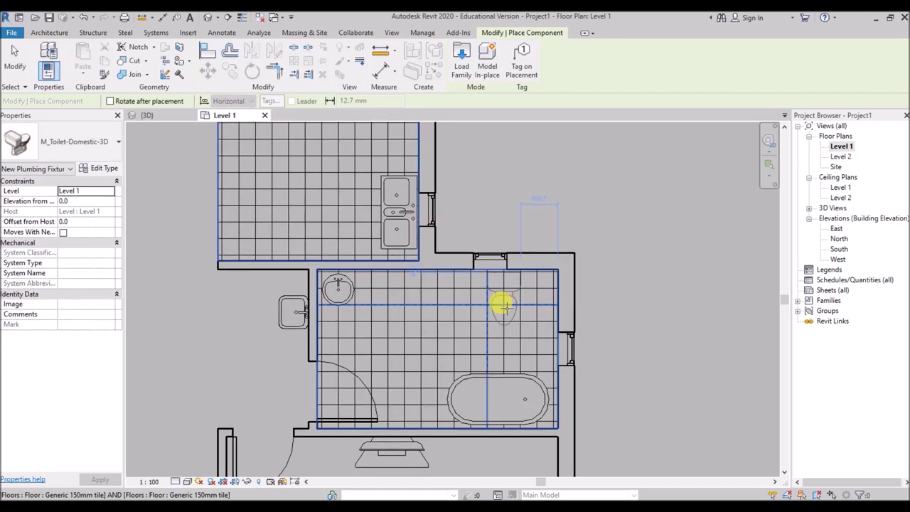
# Place the domestic toilet in the bathroom's upper-right corner, with its tank facing the right wall, and end placement.
pyautogui.press('space')
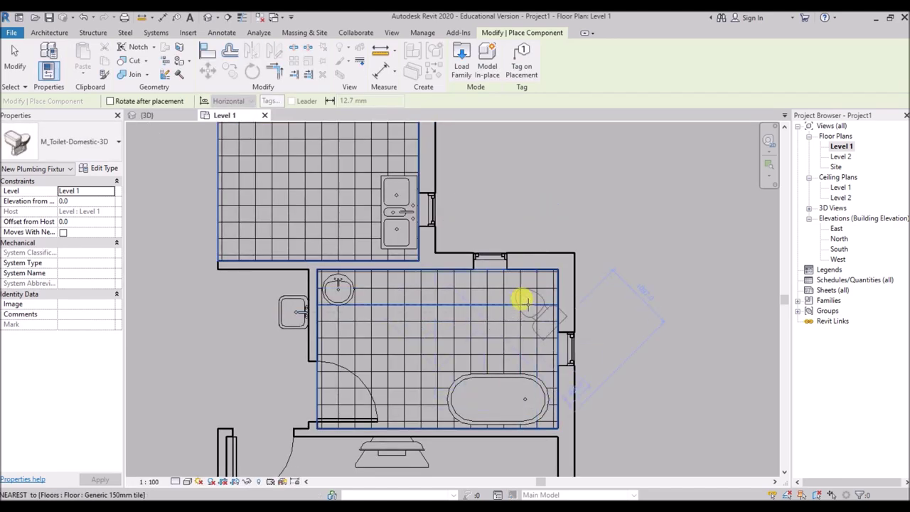
pyautogui.scroll(3, 522, 302)
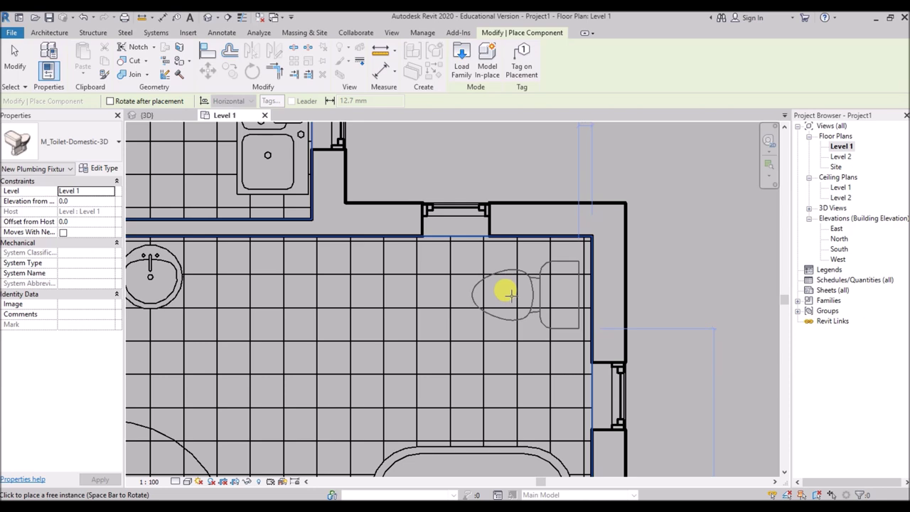
pyautogui.click(511, 295)
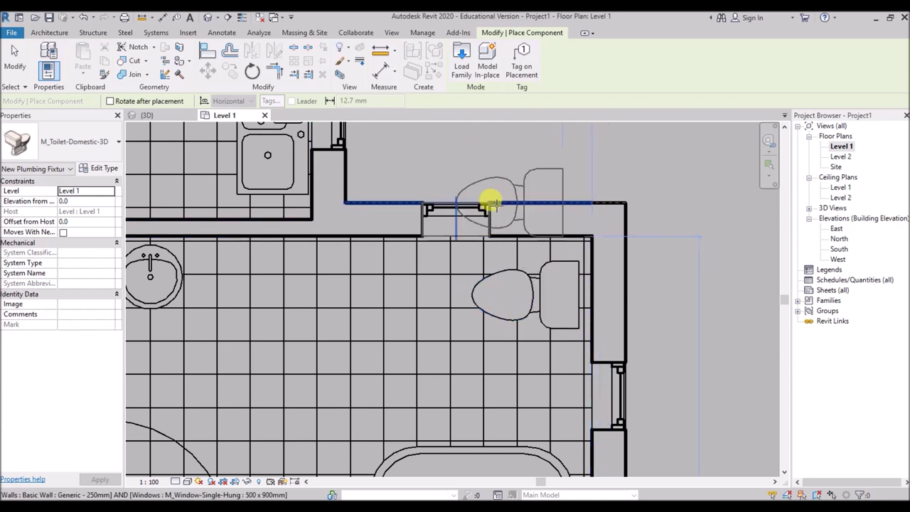
pyautogui.press('Escape')
pyautogui.scroll(-4, 376, 267)
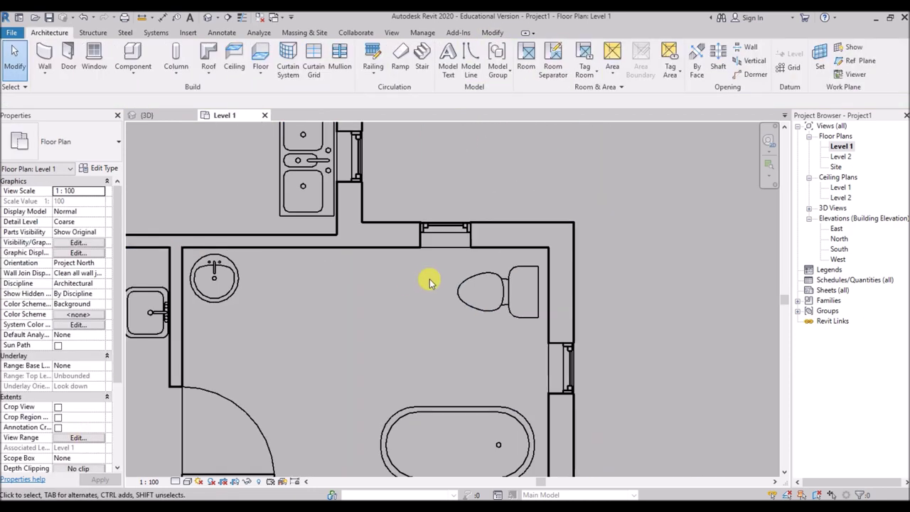
# Examine the toilet, sinks and floor finishes of the kitchen and bathroom in the 3D view.
pyautogui.hotkey('ctrl', 'Tab')
pyautogui.scroll(2, 552, 213)
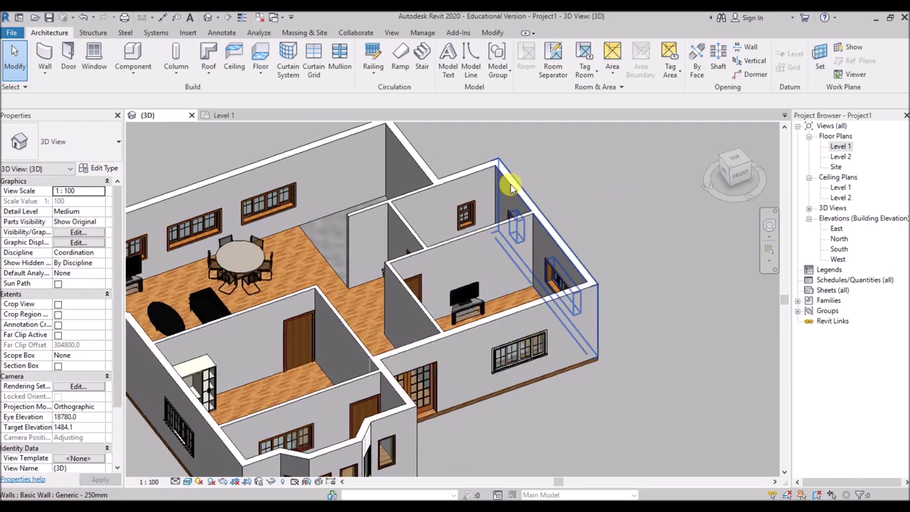
pyautogui.keyDown('shift'); pyautogui.moveTo(510, 187); pyautogui.dragTo(431, 203, button='middle'); pyautogui.keyUp('shift')
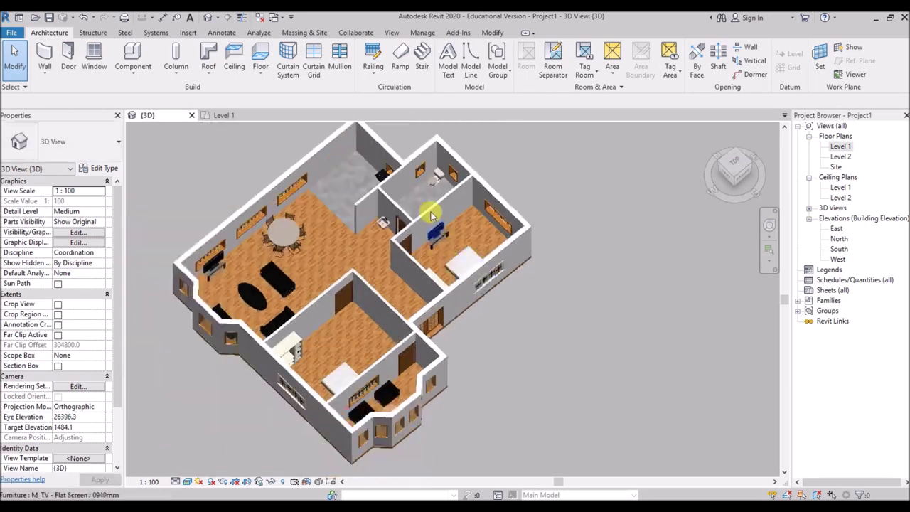
pyautogui.scroll(5, 449, 202)
pyautogui.scroll(2, 355, 234)
pyautogui.scroll(-2, 351, 289)
pyautogui.scroll(2, 428, 291)
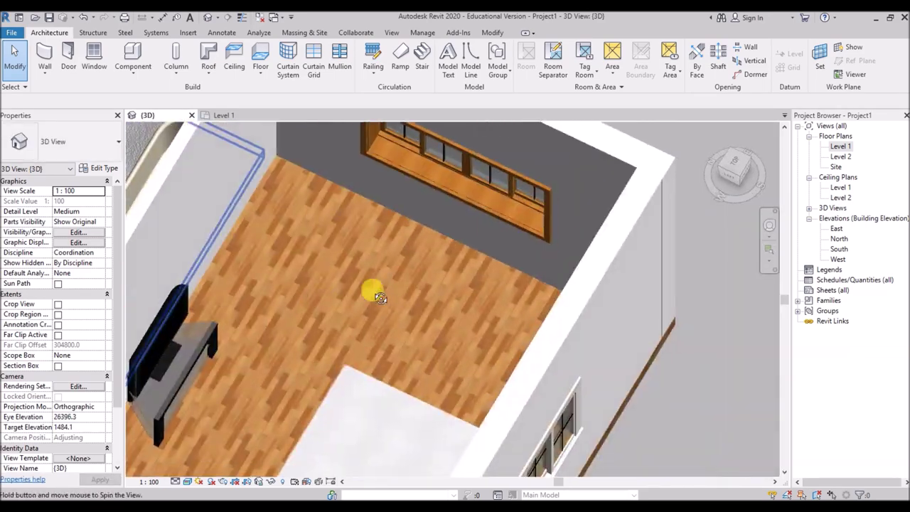
pyautogui.scroll(-5, 526, 305)
pyautogui.keyDown('shift'); pyautogui.moveTo(526, 305); pyautogui.dragTo(433, 282, button='middle'); pyautogui.keyUp('shift')
pyautogui.scroll(5, 268, 243)
pyautogui.scroll(-2, 269, 244)
pyautogui.keyDown('shift'); pyautogui.moveTo(334, 290); pyautogui.dragTo(365, 229, button='middle'); pyautogui.keyUp('shift')
pyautogui.scroll(-4, 246, 228)
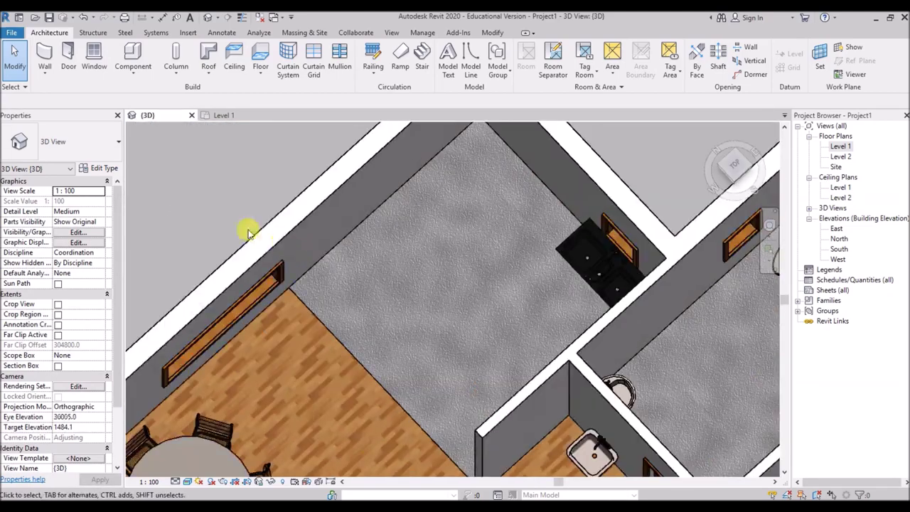
pyautogui.keyDown('shift'); pyautogui.moveTo(268, 234); pyautogui.dragTo(372, 230, button='middle'); pyautogui.keyUp('shift')
pyautogui.scroll(5, 457, 253)
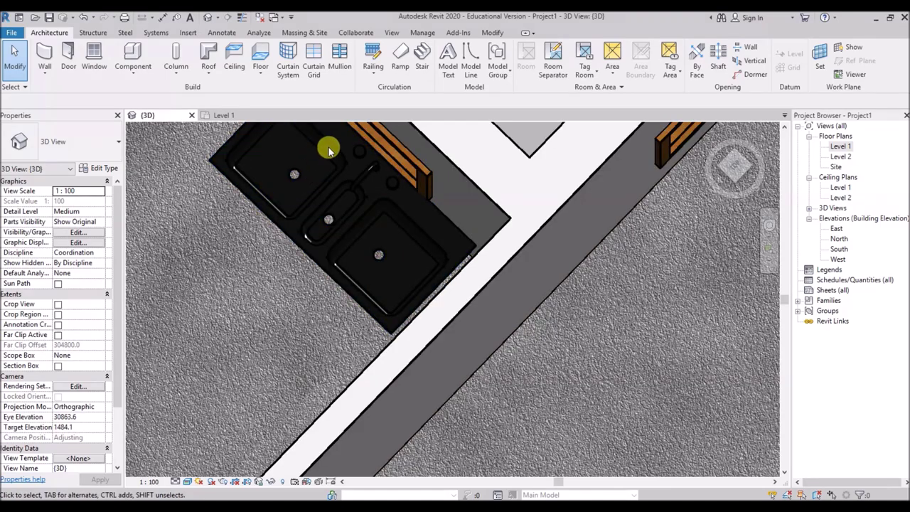
pyautogui.scroll(-2, 419, 329)
pyautogui.scroll(-4, 375, 348)
# Inspect the house from several sides in 3D, including the outer walls, windows and floor edges.
pyautogui.keyDown('shift'); pyautogui.moveTo(463, 252); pyautogui.dragTo(393, 288, button='middle'); pyautogui.keyUp('shift')
pyautogui.scroll(3, 393, 287)
pyautogui.keyDown('shift'); pyautogui.moveTo(300, 329); pyautogui.dragTo(214, 273, button='middle'); pyautogui.keyUp('shift')
pyautogui.scroll(5, 214, 272)
pyautogui.scroll(-2, 237, 257)
pyautogui.scroll(-3, 237, 258)
pyautogui.keyDown('shift'); pyautogui.moveTo(308, 239); pyautogui.dragTo(528, 244, button='middle'); pyautogui.keyUp('shift')
pyautogui.scroll(-3, 289, 223)
pyautogui.scroll(5, 528, 243)
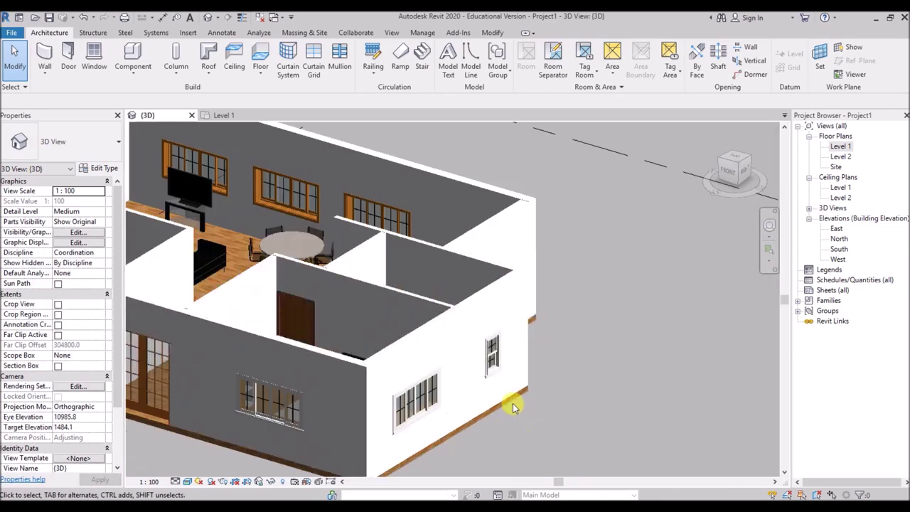
pyautogui.scroll(3, 462, 402)
pyautogui.keyDown('shift'); pyautogui.moveTo(442, 351); pyautogui.dragTo(493, 197, button='middle'); pyautogui.keyUp('shift')
pyautogui.scroll(-3, 494, 197)
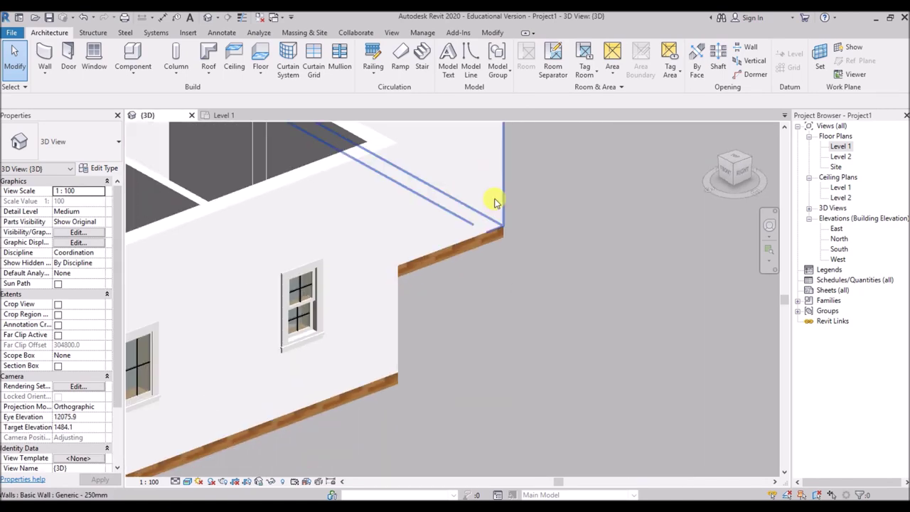
pyautogui.scroll(5, 270, 325)
pyautogui.scroll(3, 330, 276)
pyautogui.scroll(-6, 330, 276)
pyautogui.keyDown('shift'); pyautogui.moveTo(349, 274); pyautogui.dragTo(402, 199, button='middle'); pyautogui.keyUp('shift')
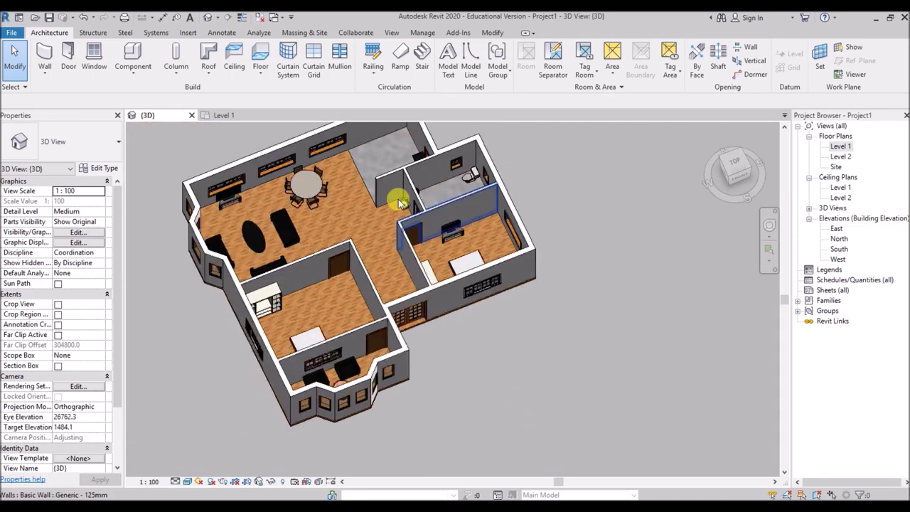
# Review the whole furnished interior layout in 3D from the front, side and above.
pyautogui.keyDown('shift'); pyautogui.moveTo(325, 201); pyautogui.dragTo(496, 192, button='middle'); pyautogui.keyUp('shift')
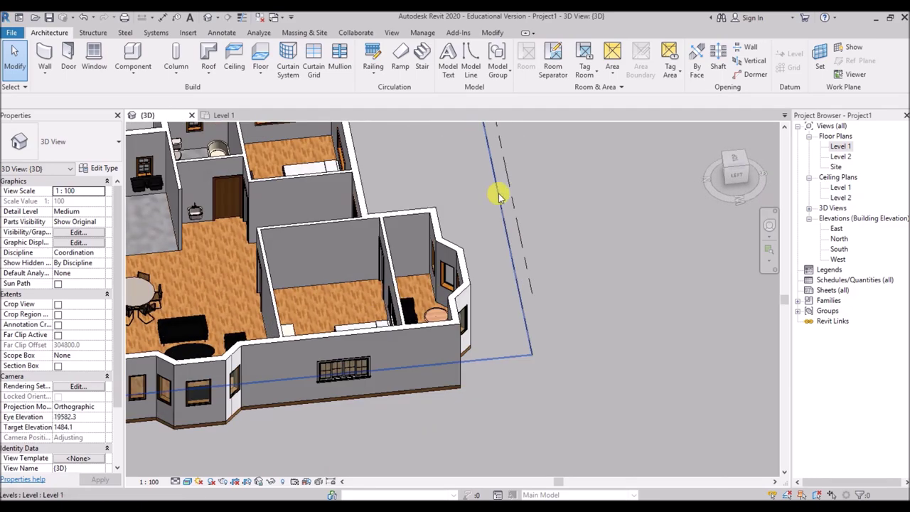
pyautogui.scroll(5, 226, 180)
pyautogui.scroll(-8, 226, 180)
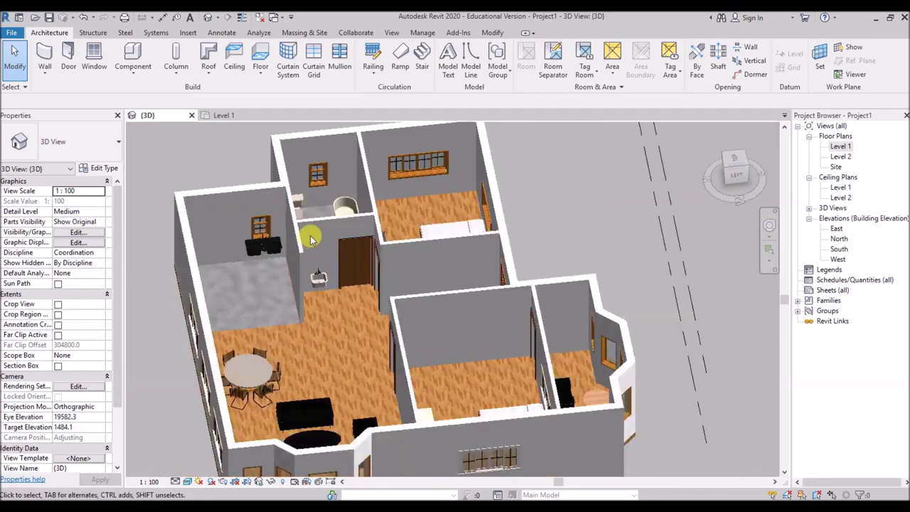
pyautogui.keyDown('shift'); pyautogui.moveTo(441, 234); pyautogui.dragTo(462, 346, button='middle'); pyautogui.keyUp('shift')
pyautogui.keyDown('shift'); pyautogui.moveTo(433, 274); pyautogui.dragTo(575, 252, button='middle'); pyautogui.keyUp('shift')
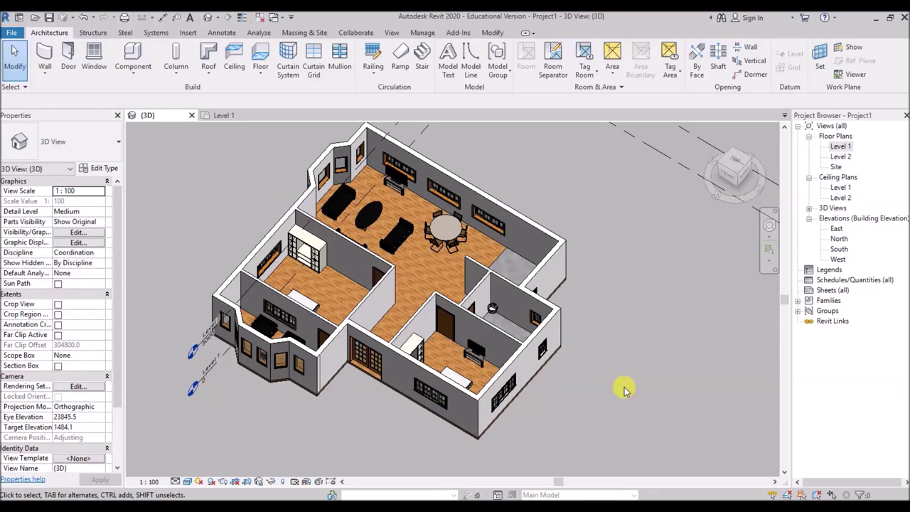
pyautogui.keyDown('shift'); pyautogui.moveTo(376, 386); pyautogui.dragTo(325, 311, button='middle'); pyautogui.keyUp('shift')
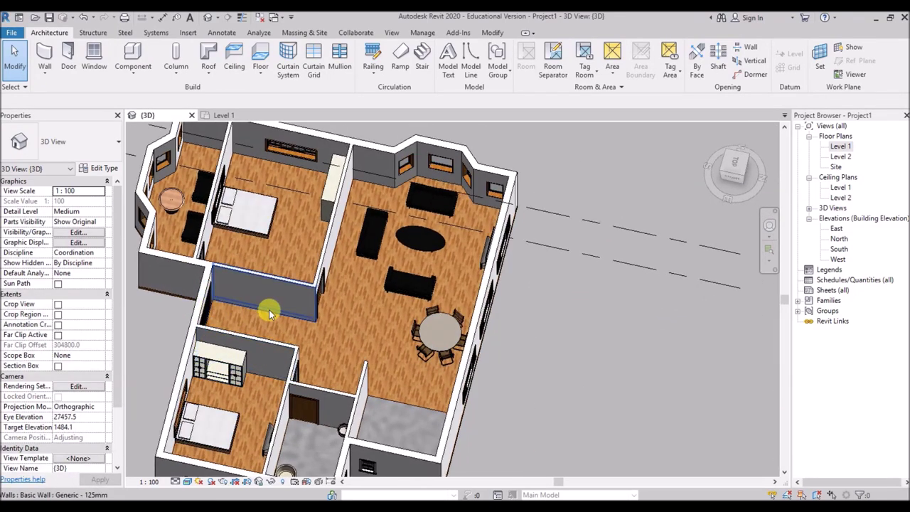
pyautogui.keyDown('shift'); pyautogui.moveTo(225, 323); pyautogui.dragTo(308, 320, button='middle'); pyautogui.keyUp('shift')
# Return to the Level 1 plan and open the Furniture System library's Storage folder for loading component families.
pyautogui.click(223, 114)
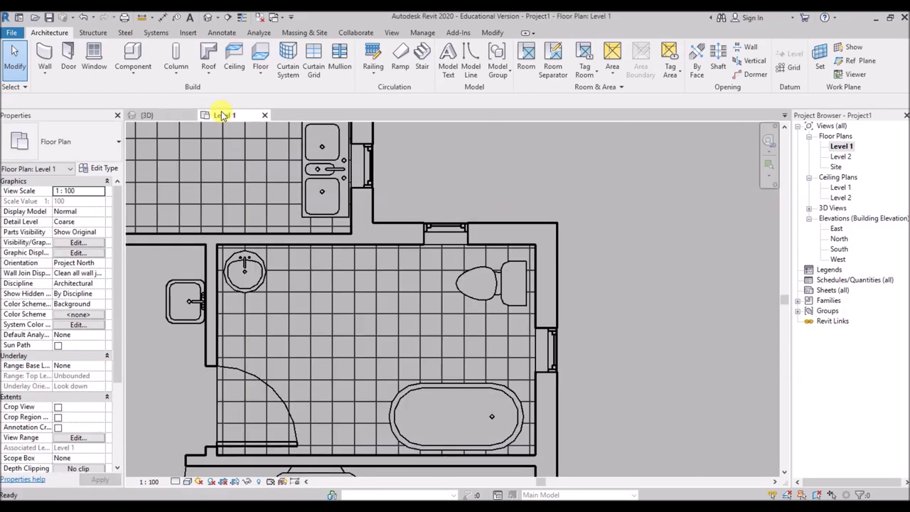
pyautogui.scroll(-6, 562, 226)
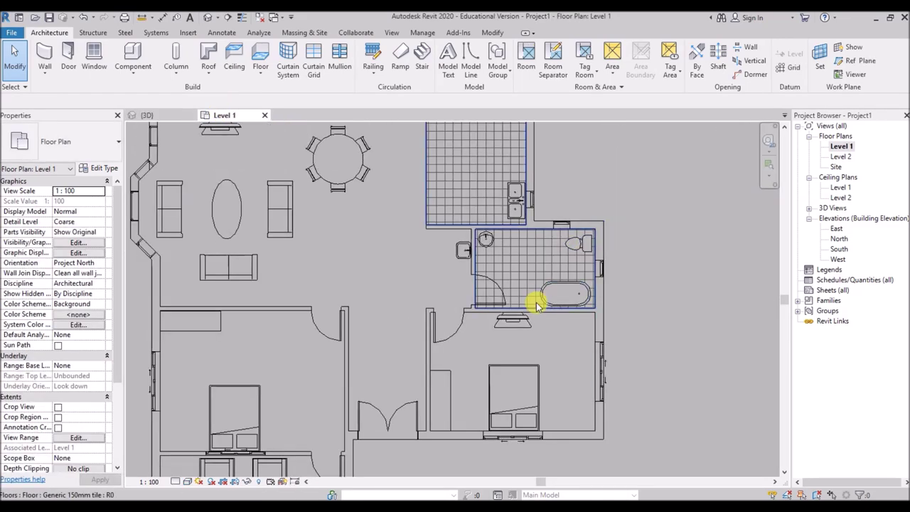
pyautogui.moveTo(341, 349); pyautogui.dragTo(361, 315, button='middle')
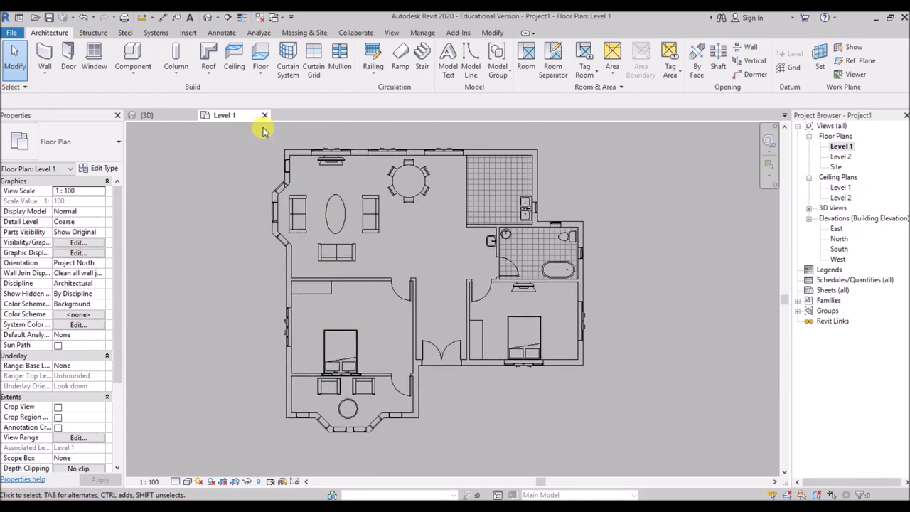
pyautogui.click(132, 57)
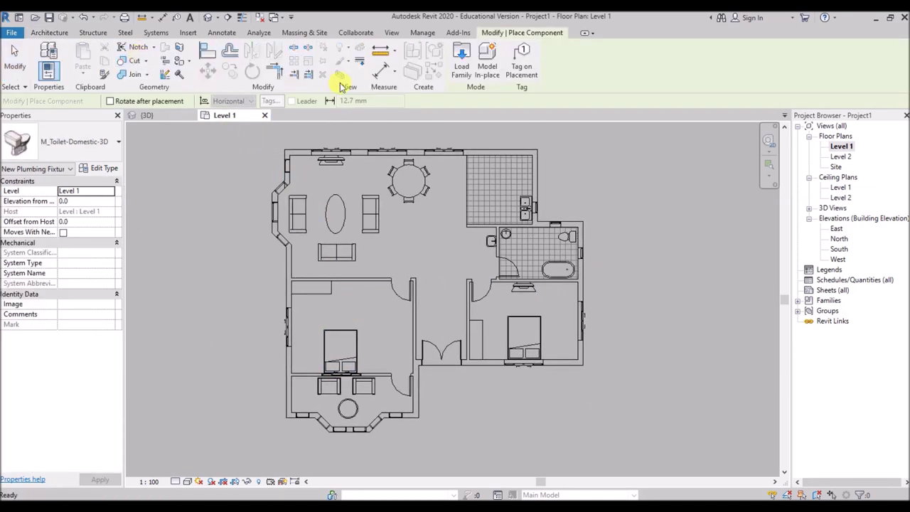
pyautogui.click(461, 57)
pyautogui.click(600, 155)
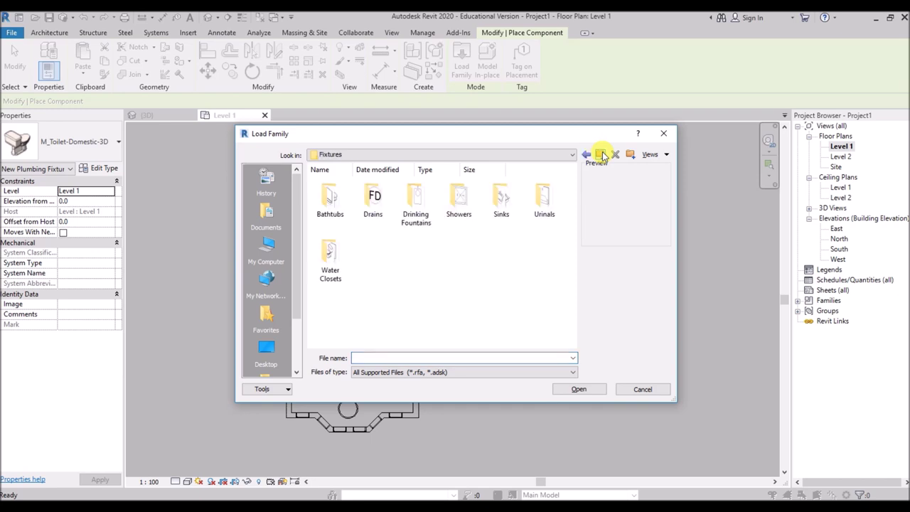
pyautogui.click(601, 155)
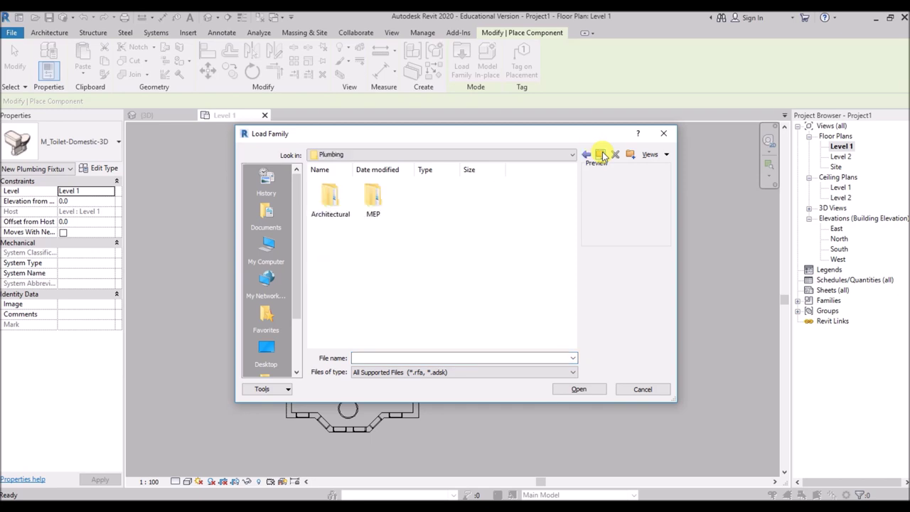
pyautogui.click(601, 154)
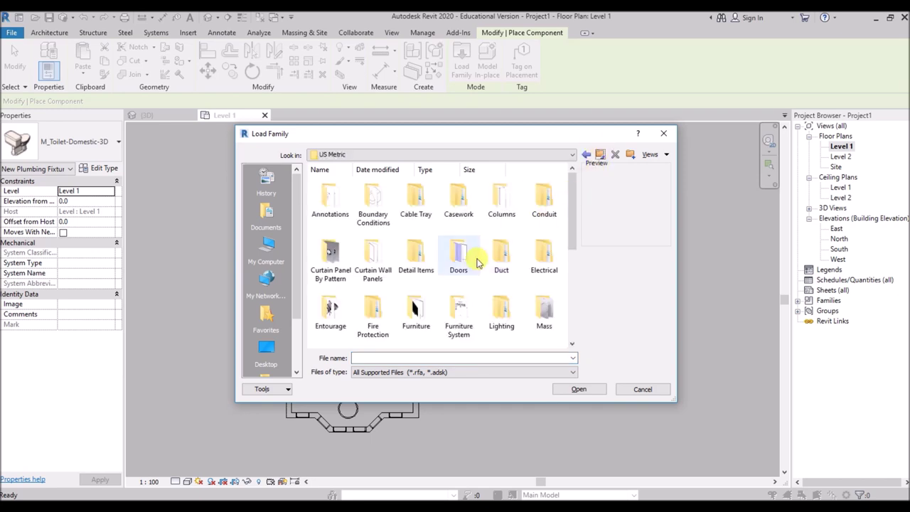
pyautogui.scroll(-1, 459, 264)
pyautogui.doubleClick(459, 231)
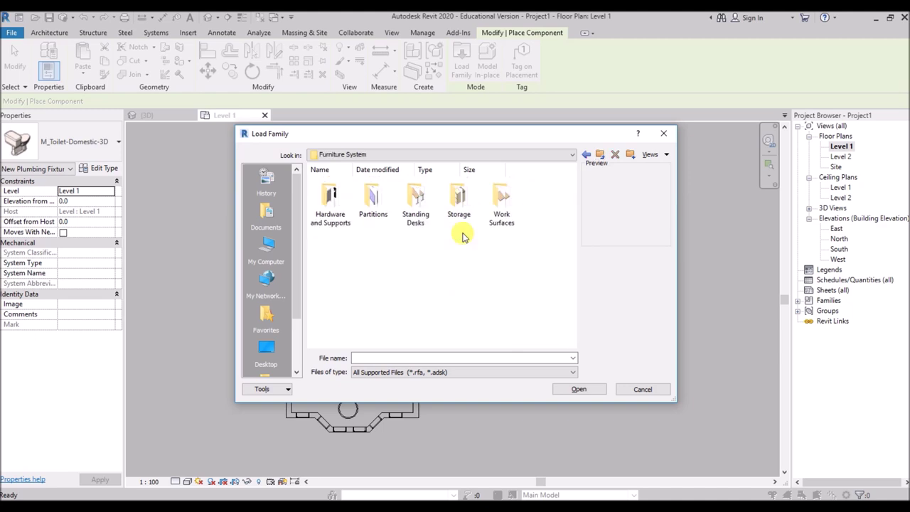
pyautogui.doubleClick(454, 198)
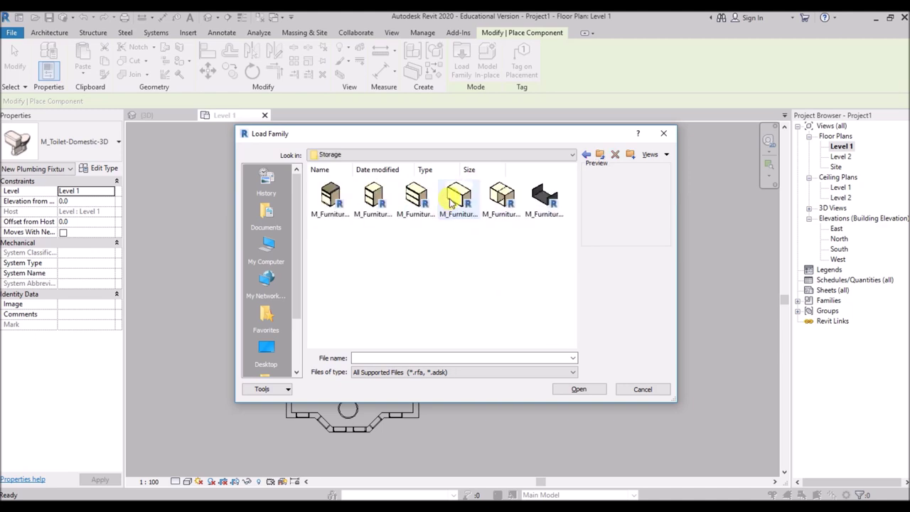
# Load M_Furniture_System-Storage-Cabinet-2_Drawer with its 400 x 550 x 550mm type, together with the wide two-drawer storage family.
pyautogui.click(334, 201)
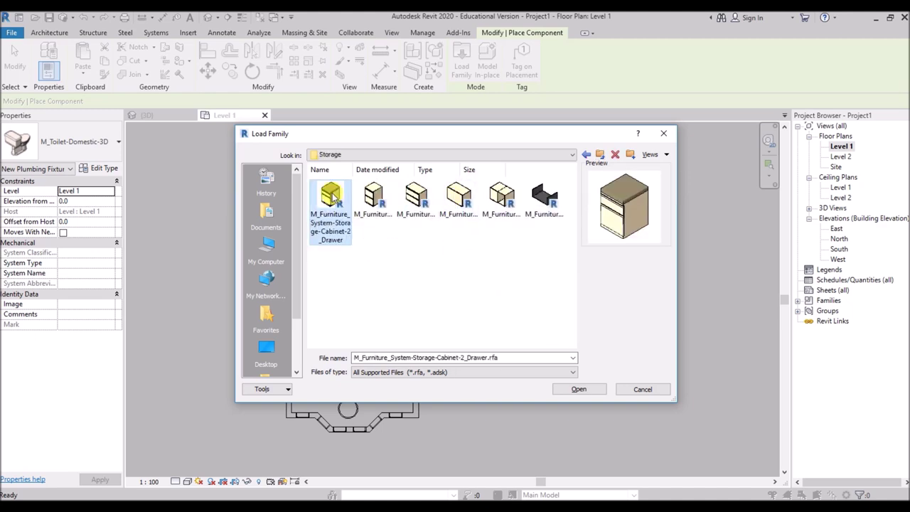
pyautogui.click(417, 210)
pyautogui.click(578, 390)
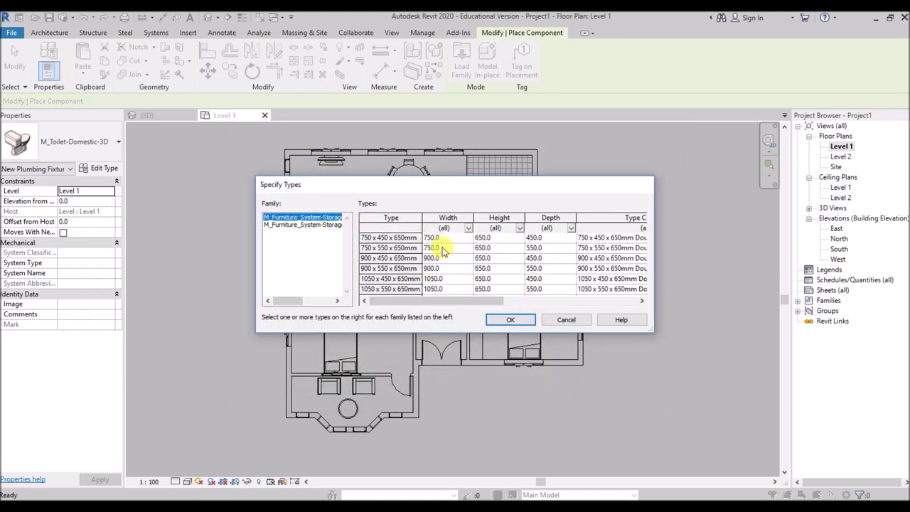
pyautogui.click(317, 225)
pyautogui.click(511, 319)
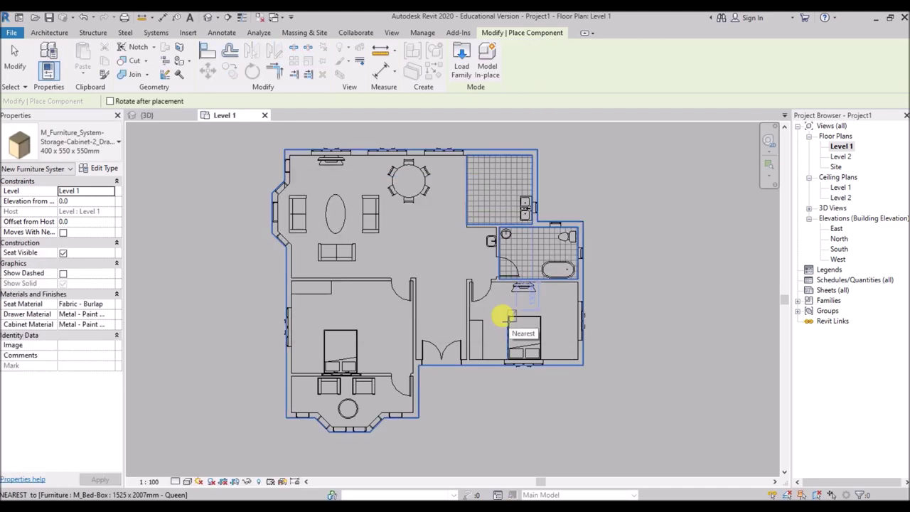
# Place two 400 x 550 x 550mm two-drawer storage cabinets against the entrance hall's west wall, leaving a gap between them.
pyautogui.scroll(5, 416, 302)
pyautogui.scroll(2, 416, 304)
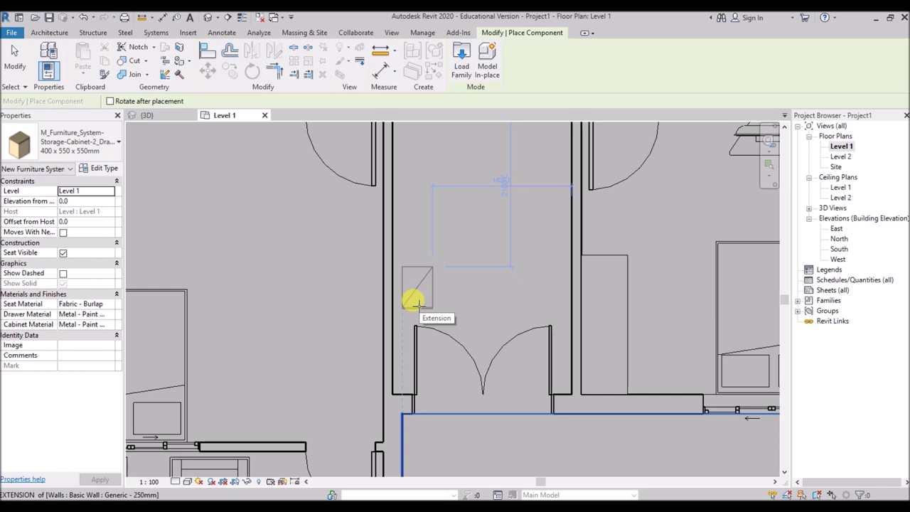
pyautogui.scroll(3, 417, 297)
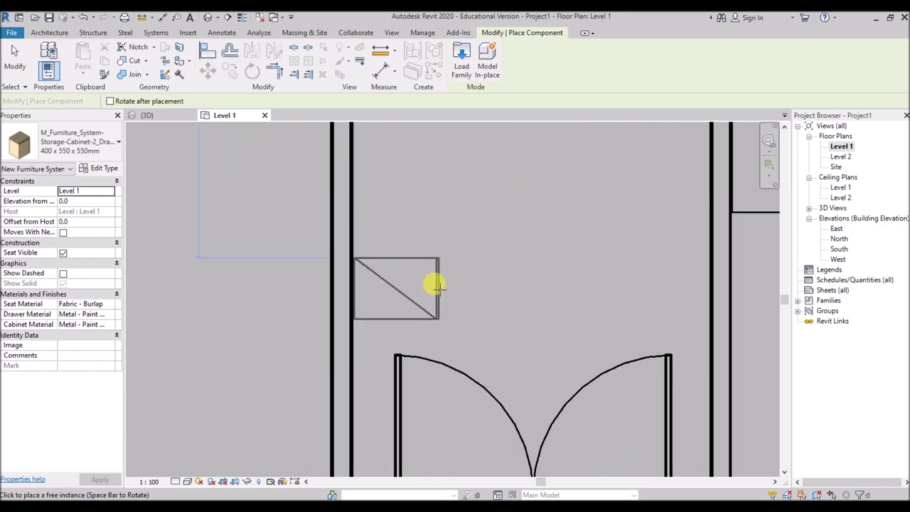
pyautogui.click(437, 286)
pyautogui.scroll(-3, 434, 266)
pyautogui.scroll(2, 433, 166)
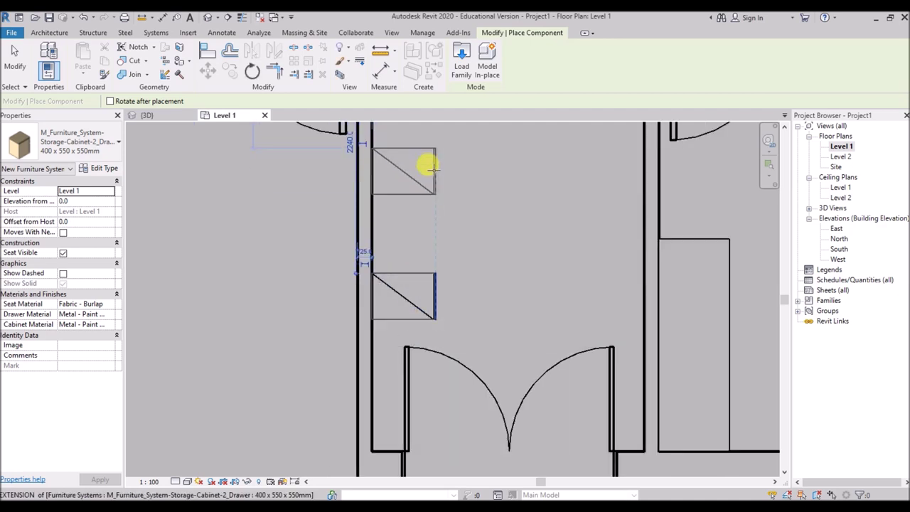
pyautogui.click(430, 165)
# Place a 750 x 450 x 650mm Storage-Cabinet-2_Vertical_File against the hall wall between the two drawer cabinets.
pyautogui.click(96, 146)
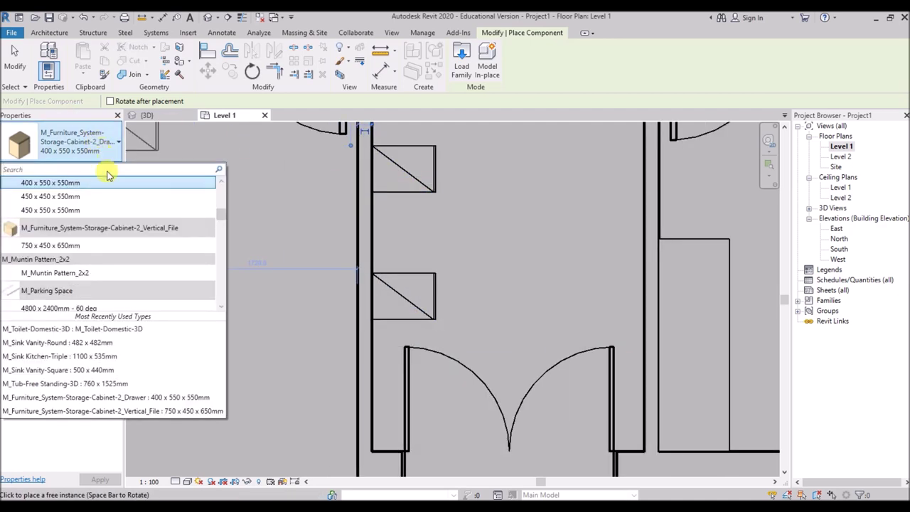
pyautogui.scroll(1, 71, 213)
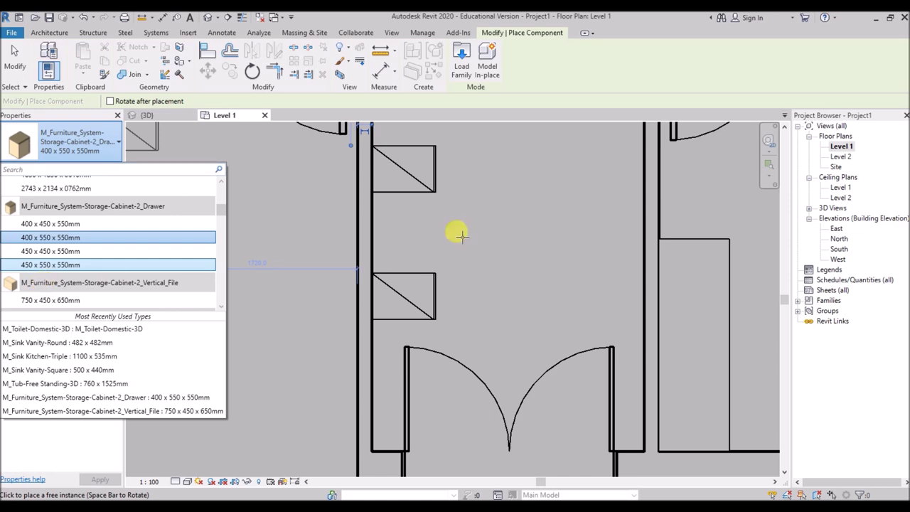
pyautogui.click(57, 300)
pyautogui.scroll(1, 424, 228)
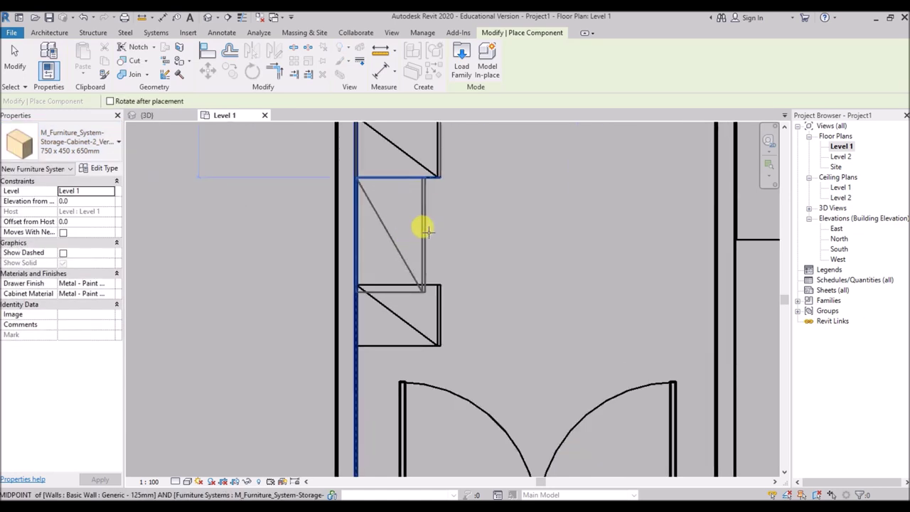
pyautogui.click(421, 217)
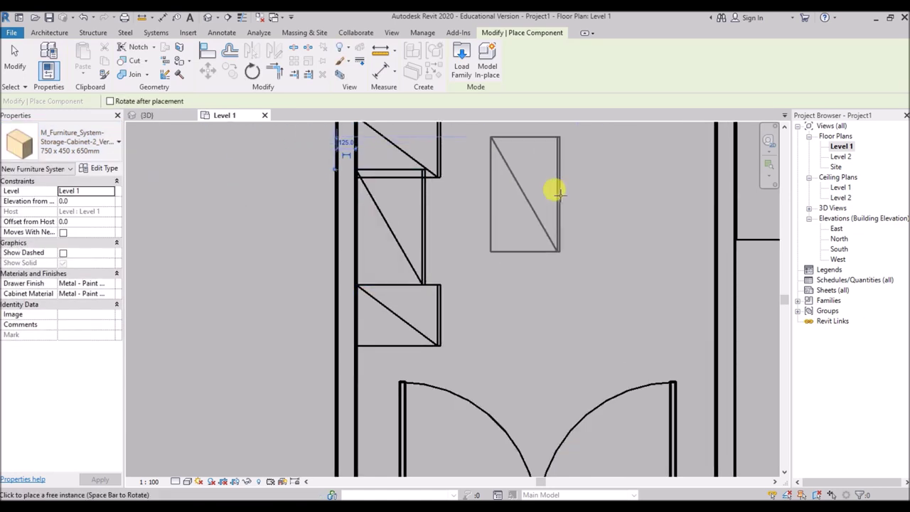
pyautogui.press('Escape')
# Move the northern drawer cabinet along the hall wall until it sits flush with the end of the vertical file cabinet.
pyautogui.scroll(-3, 433, 163)
pyautogui.scroll(4, 455, 173)
pyautogui.moveTo(455, 172); pyautogui.dragTo(406, 217)
pyautogui.press('Up')
pyautogui.press('Up')
pyautogui.press('Up')
pyautogui.press('Up')
pyautogui.press('Up')
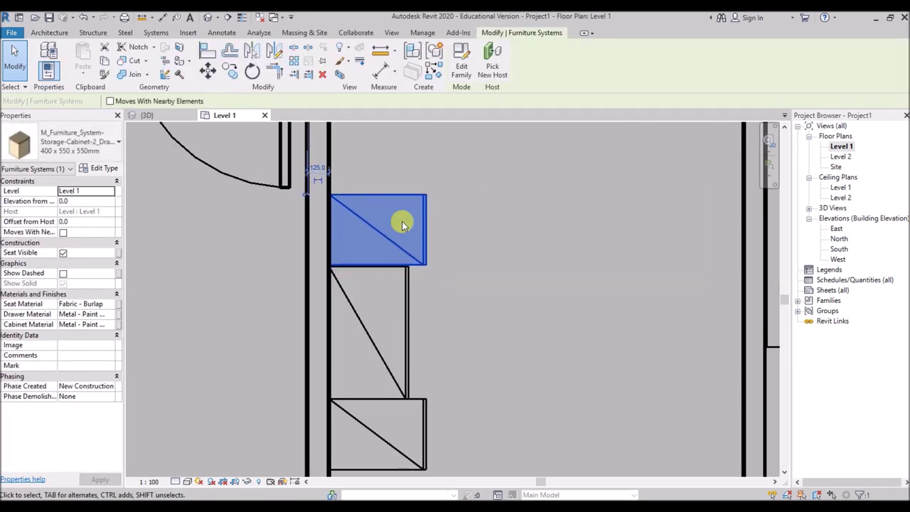
pyautogui.click(575, 258)
pyautogui.scroll(-4, 406, 300)
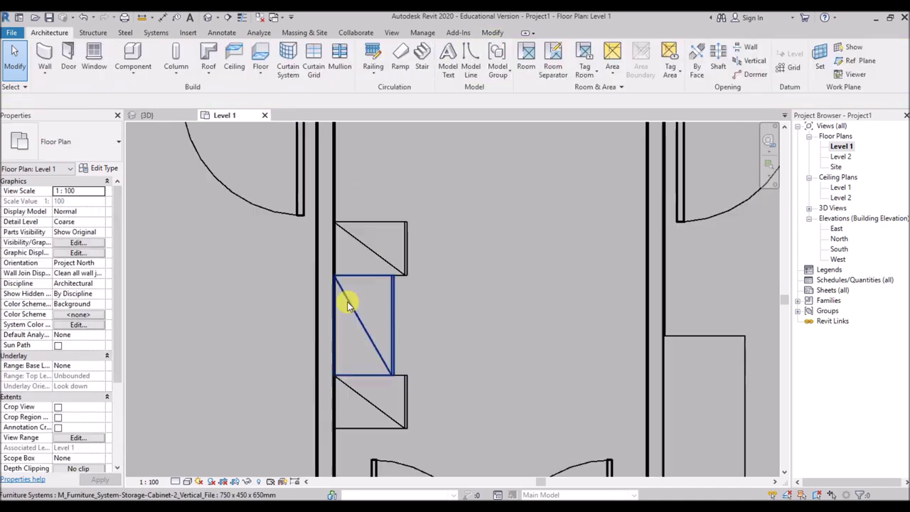
# Inspect the hall cabinets and the surrounding furnished rooms in 3D from several angles.
pyautogui.click(147, 116)
pyautogui.scroll(5, 338, 329)
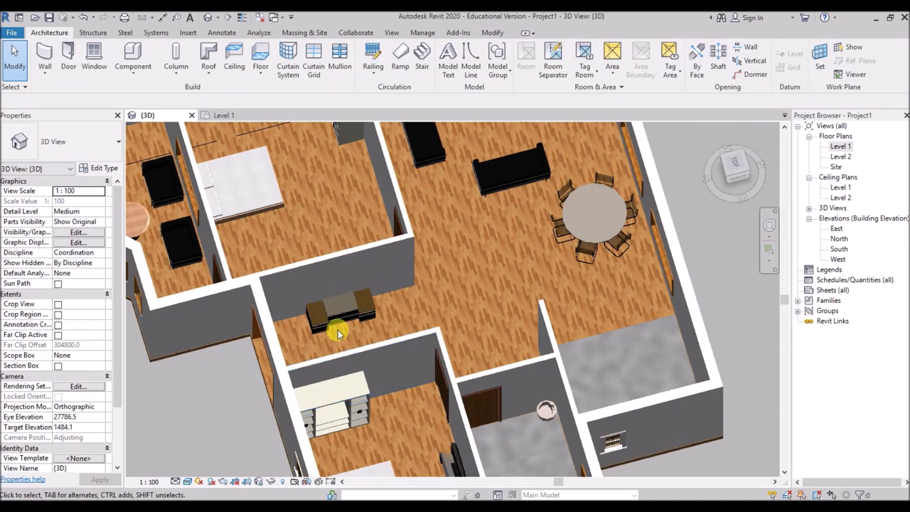
pyautogui.keyDown('shift'); pyautogui.moveTo(338, 329); pyautogui.dragTo(189, 173, button='middle'); pyautogui.keyUp('shift')
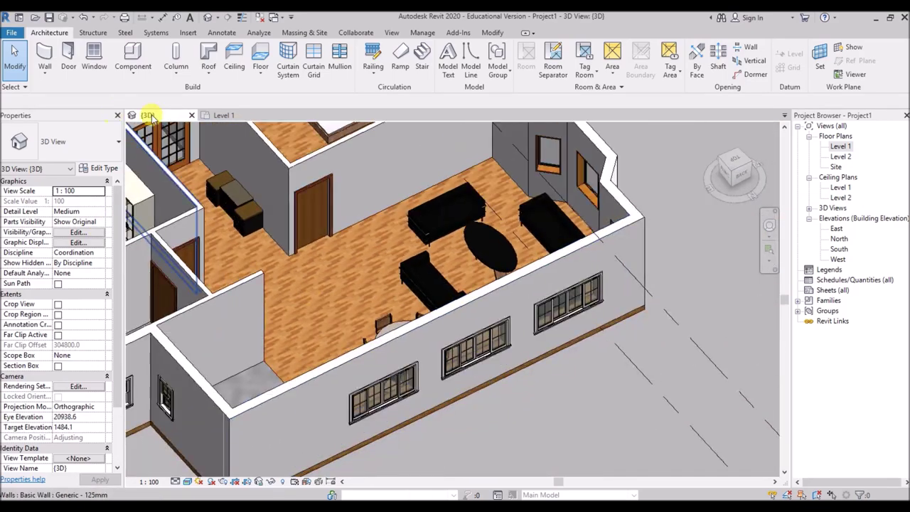
pyautogui.scroll(5, 189, 173)
pyautogui.scroll(-5, 263, 258)
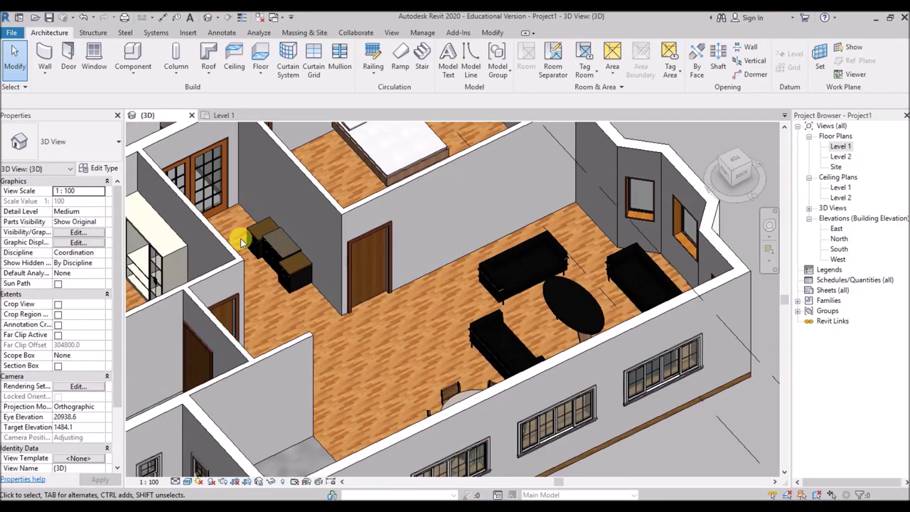
pyautogui.keyDown('shift'); pyautogui.moveTo(177, 214); pyautogui.dragTo(374, 205, button='middle'); pyautogui.keyUp('shift')
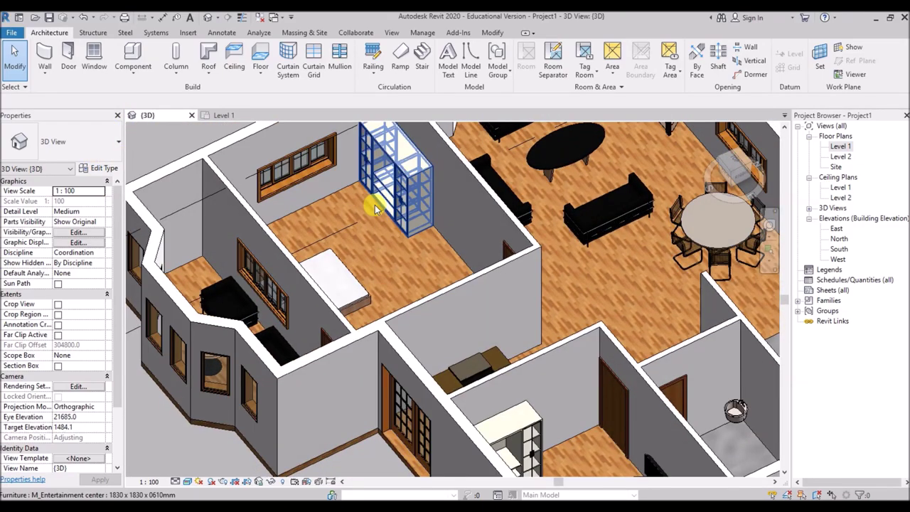
pyautogui.scroll(-5, 374, 205)
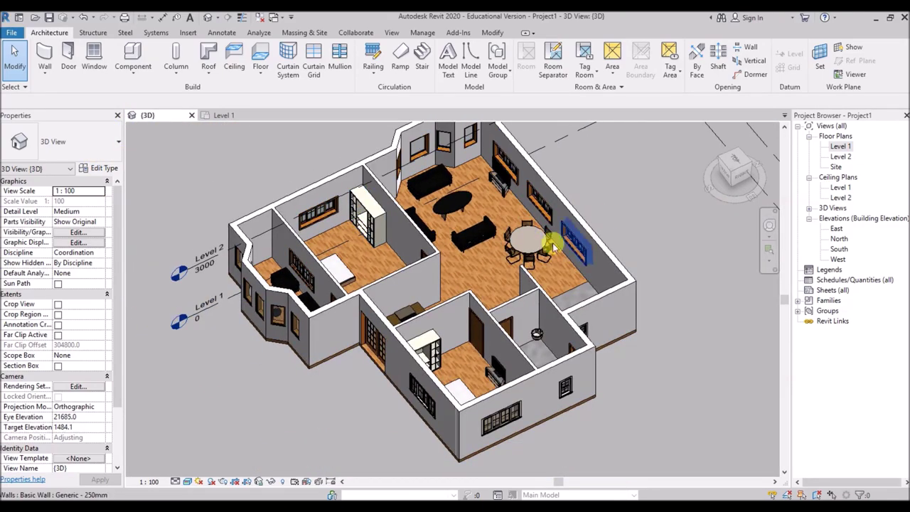
pyautogui.scroll(3, 426, 337)
pyautogui.scroll(1, 426, 338)
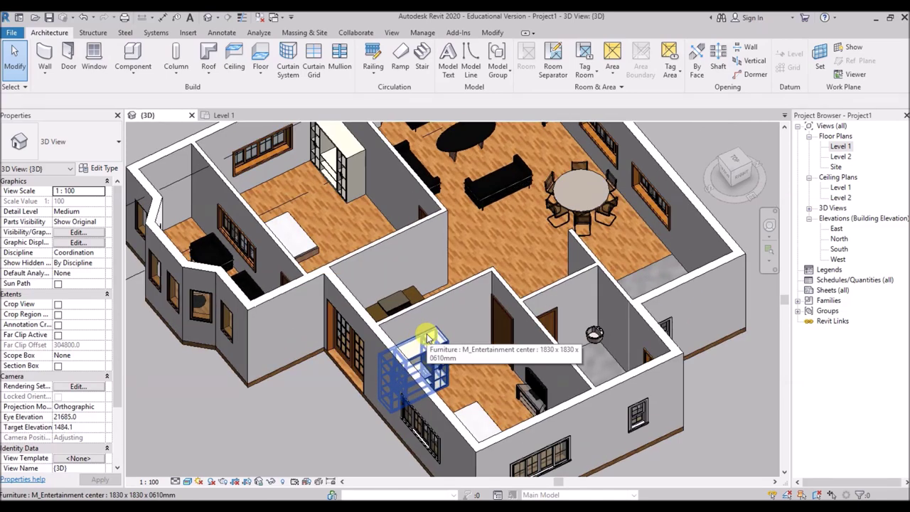
pyautogui.scroll(-2, 427, 338)
pyautogui.scroll(1, 359, 403)
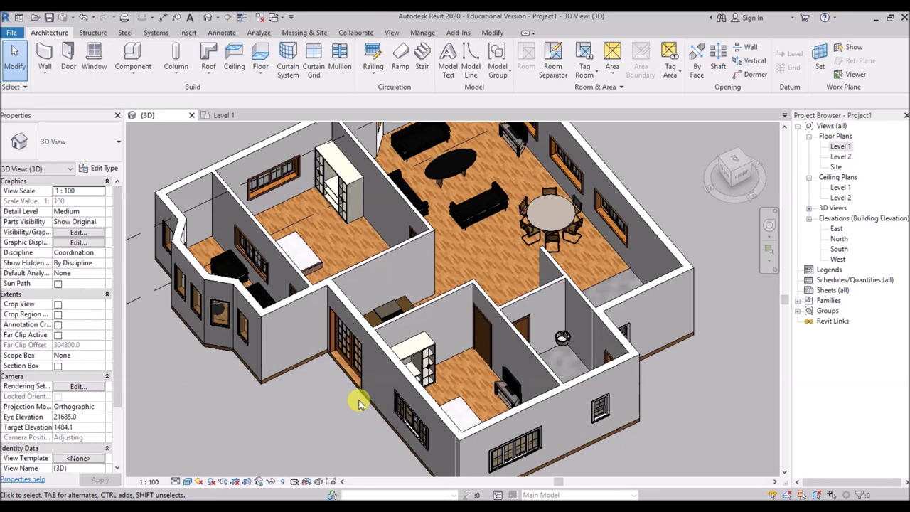
# In the Level 1 plan, shift the entrance double door east, away from the cabinets, to about 40 mm from the opposite hall wall.
pyautogui.click(223, 115)
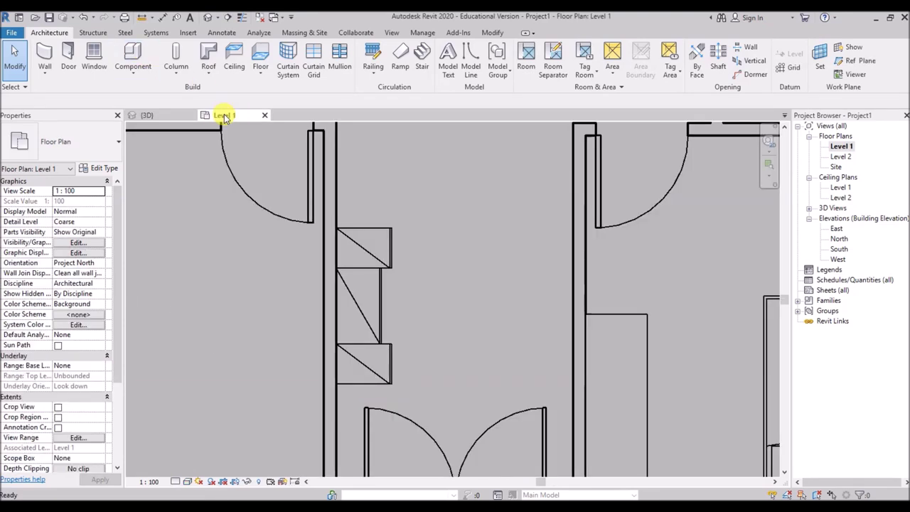
pyautogui.scroll(-2, 432, 300)
pyautogui.scroll(-1, 461, 341)
pyautogui.moveTo(461, 341); pyautogui.dragTo(493, 433, button='middle')
pyautogui.scroll(2, 496, 439)
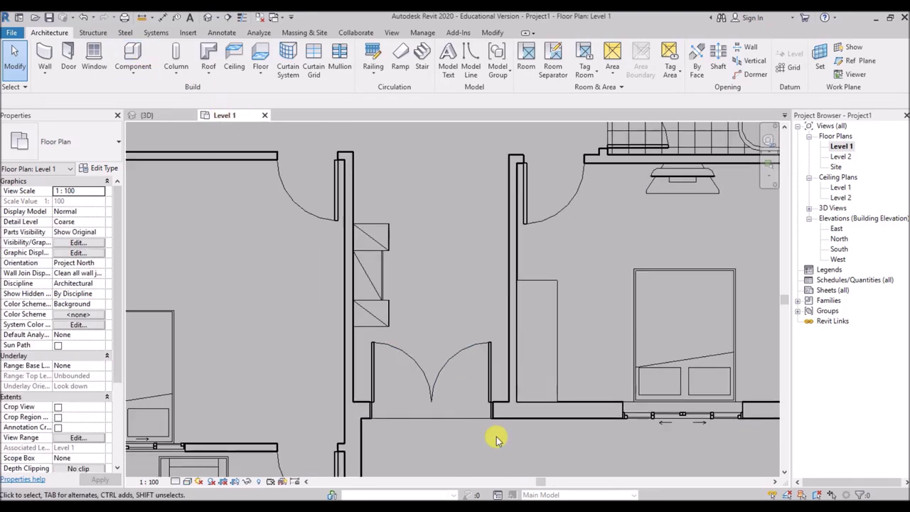
pyautogui.click(472, 359)
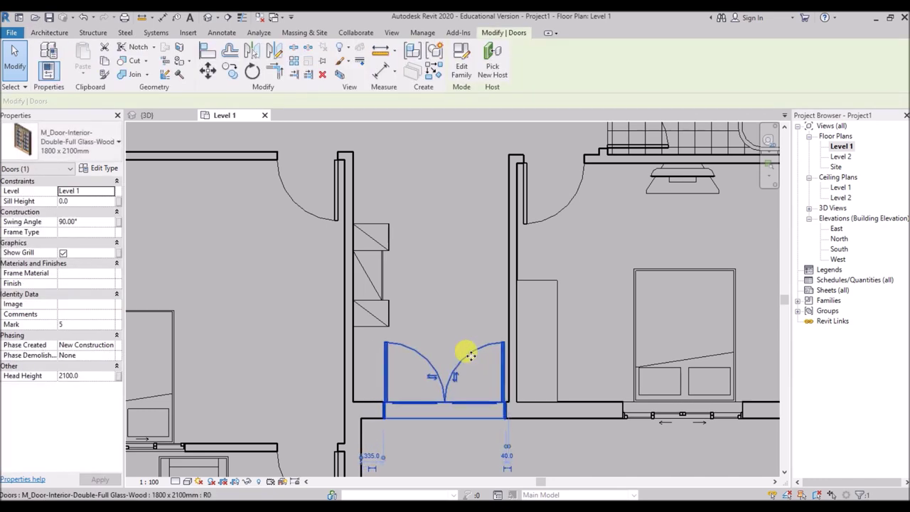
pyautogui.click(432, 294)
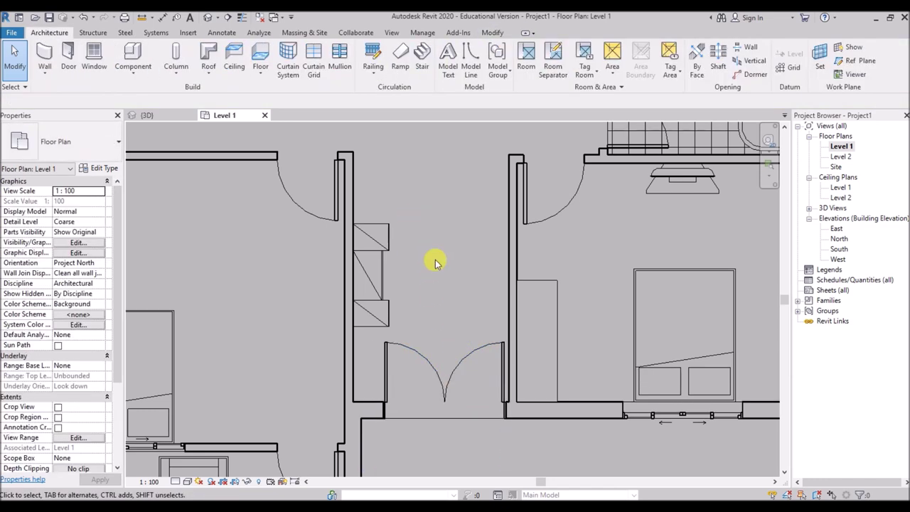
# Check the hall in plan and review the whole furnished house in 3D from above the entrance side.
pyautogui.scroll(-2, 436, 263)
pyautogui.scroll(2, 398, 386)
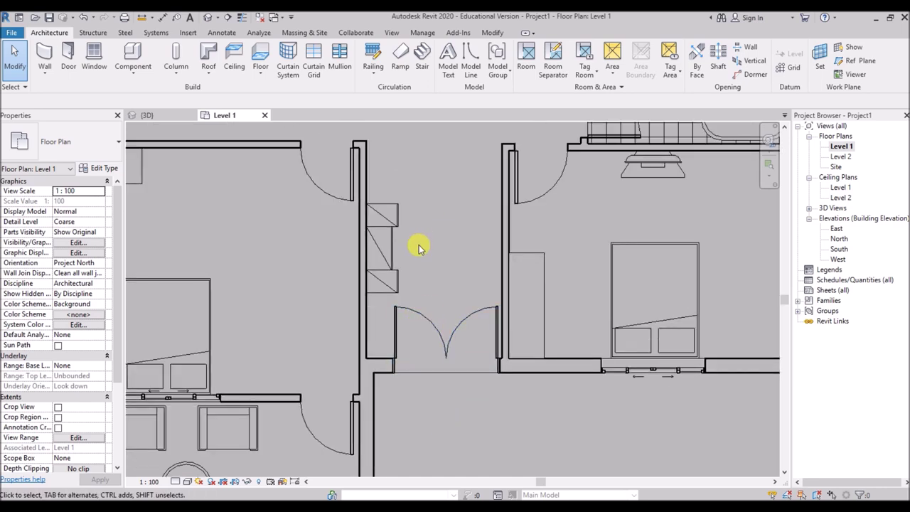
pyautogui.scroll(-4, 270, 239)
pyautogui.click(147, 114)
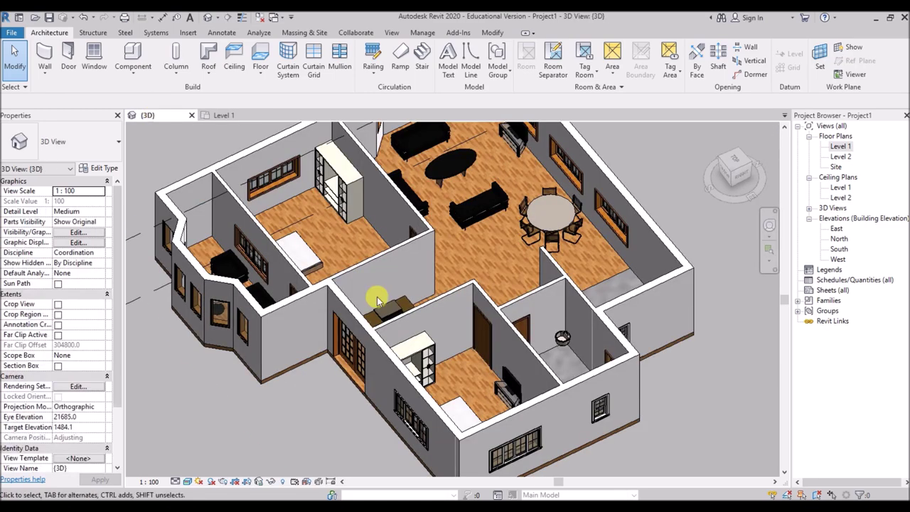
pyautogui.scroll(-3, 382, 307)
pyautogui.keyDown('shift'); pyautogui.moveTo(310, 487); pyautogui.dragTo(646, 169, button='middle'); pyautogui.keyUp('shift')
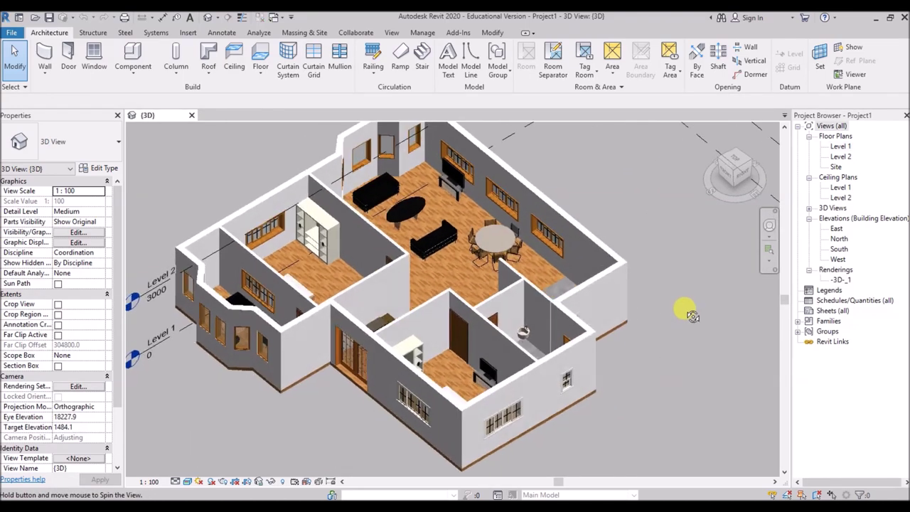
pyautogui.keyDown('shift'); pyautogui.moveTo(688, 313); pyautogui.dragTo(639, 238, button='middle'); pyautogui.keyUp('shift')
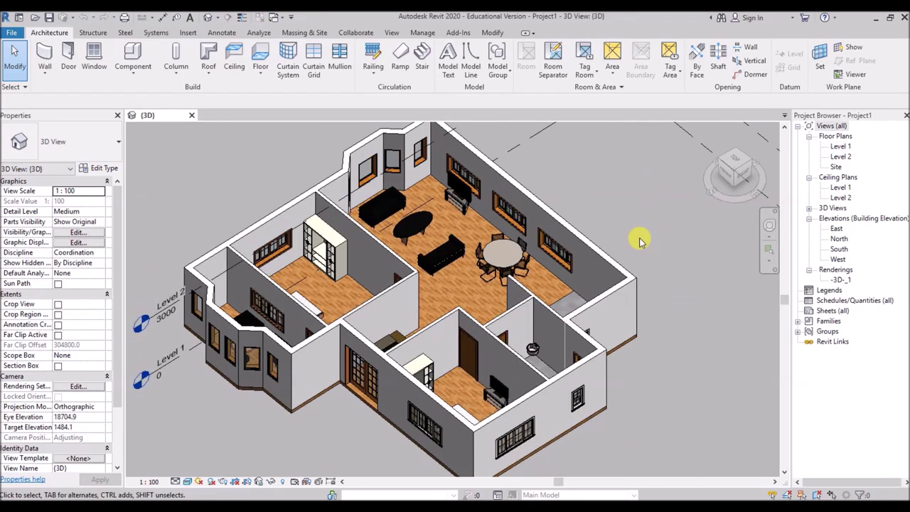
pyautogui.moveTo(585, 166)
pyautogui.keyDown('shift'); pyautogui.mouseDown(button='middle')
pyautogui.moveTo(590, 178)
pyautogui.moveTo(574, 158)
pyautogui.moveTo(578, 169)
pyautogui.mouseUp(button='middle'); pyautogui.keyUp('shift')
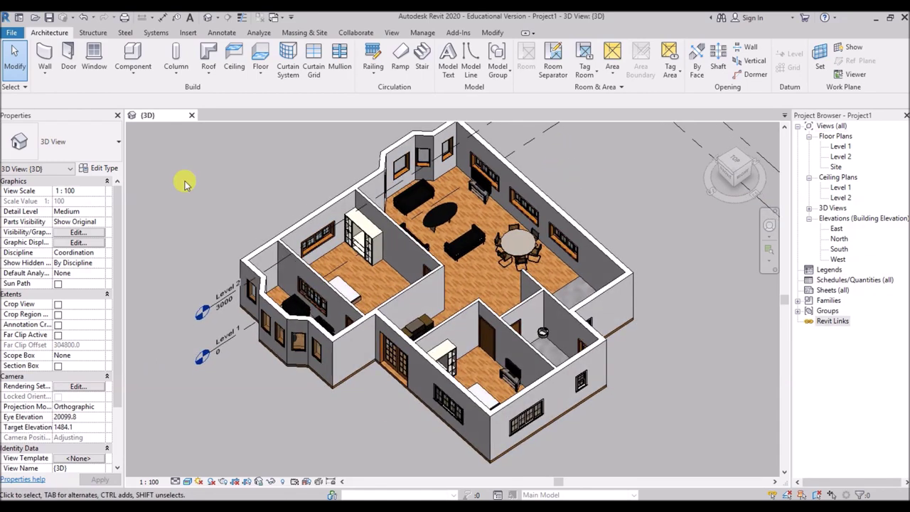
# Render the 3D view at High quality with screen resolution.
pyautogui.press('r')
pyautogui.press('r')
pyautogui.click(103, 69)
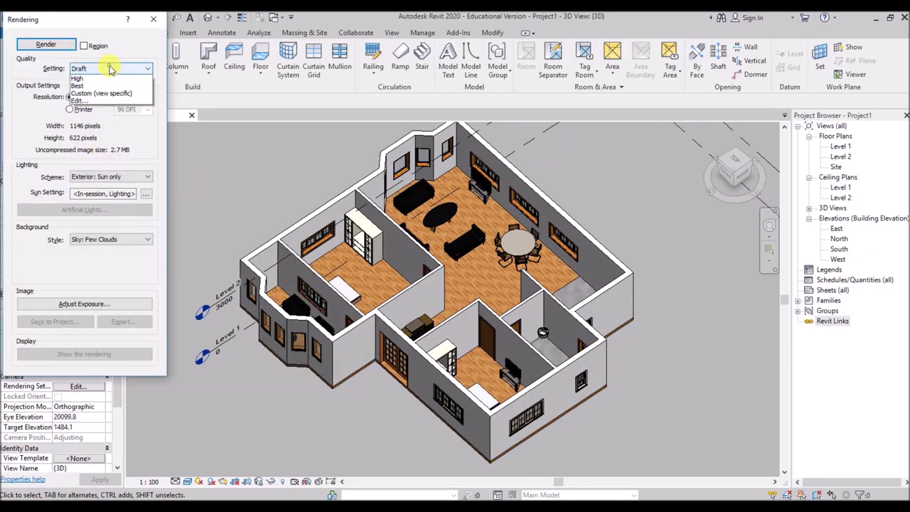
pyautogui.click(113, 94)
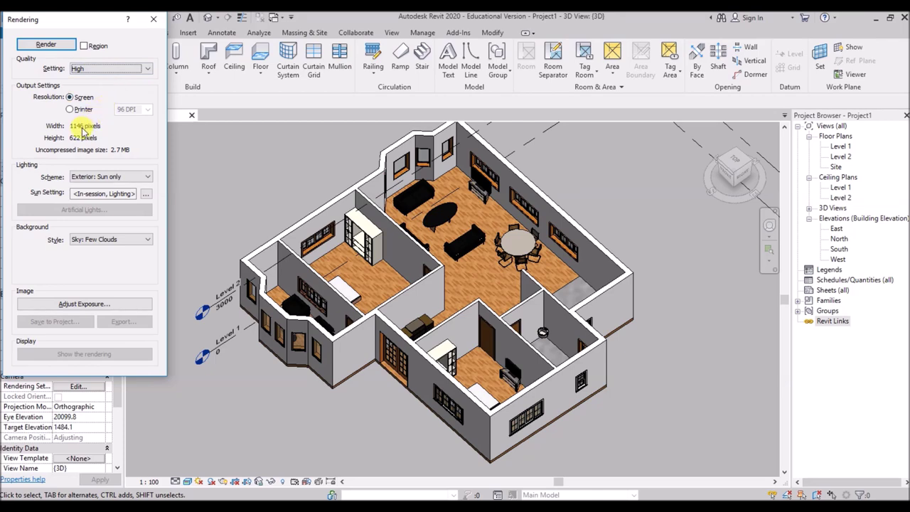
pyautogui.click(47, 44)
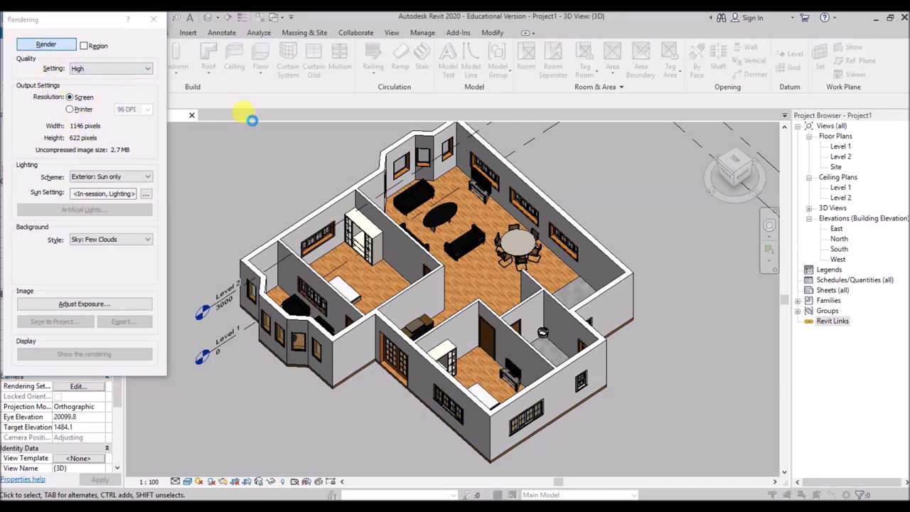
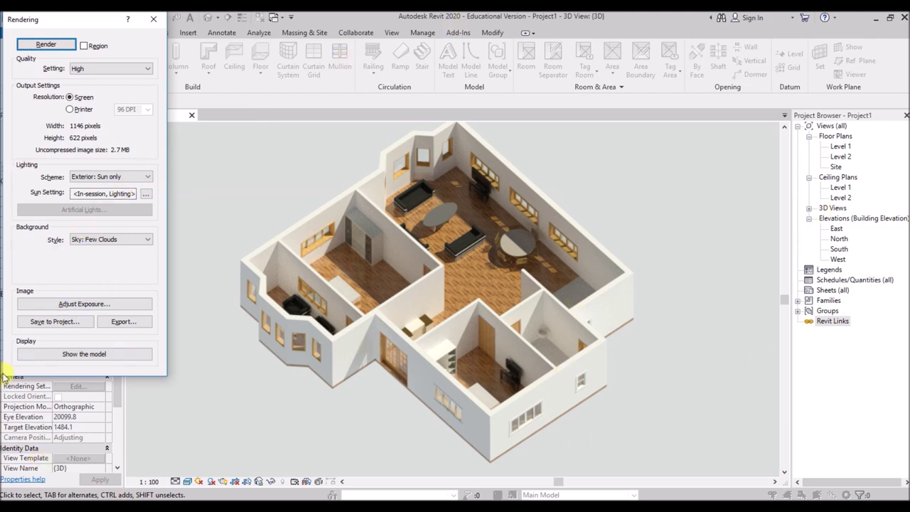
# Save the rendering to the project as -3D-_1, export it as an image and close the rendering settings.
pyautogui.click(61, 320)
pyautogui.click(475, 282)
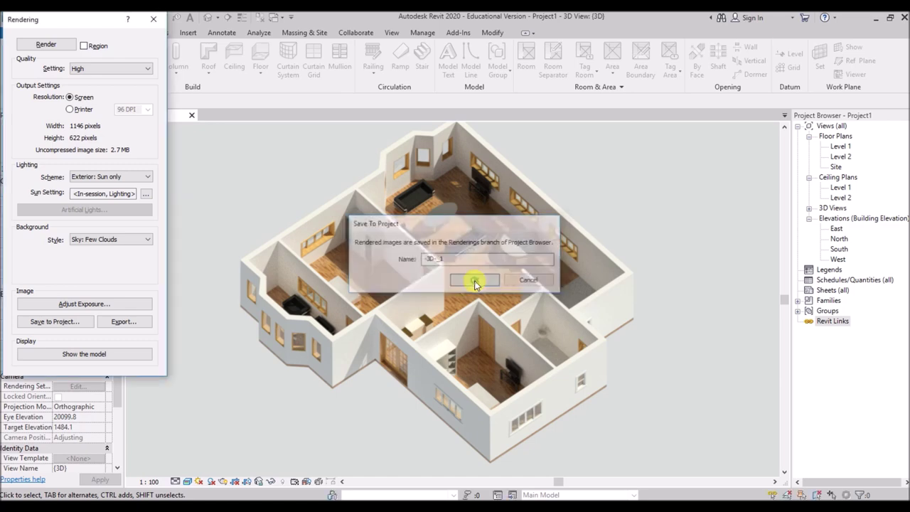
pyautogui.click(808, 269)
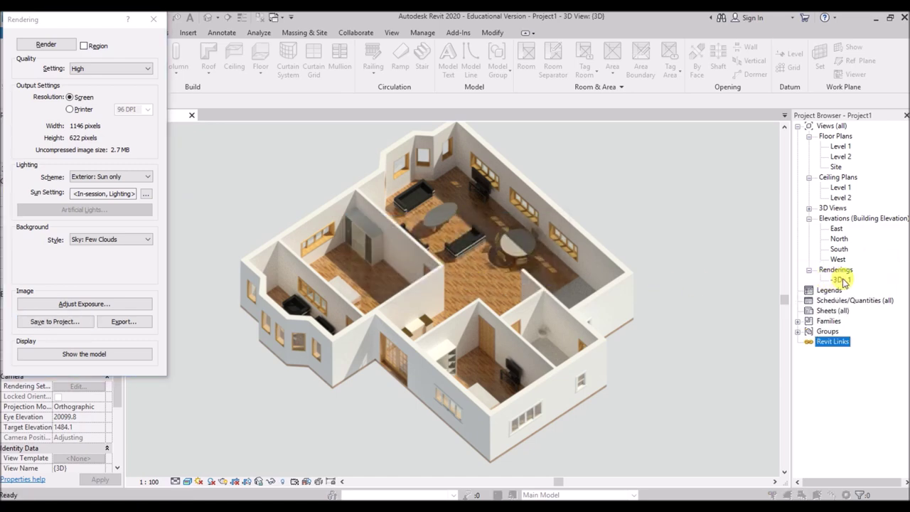
pyautogui.click(123, 321)
pyautogui.click(575, 373)
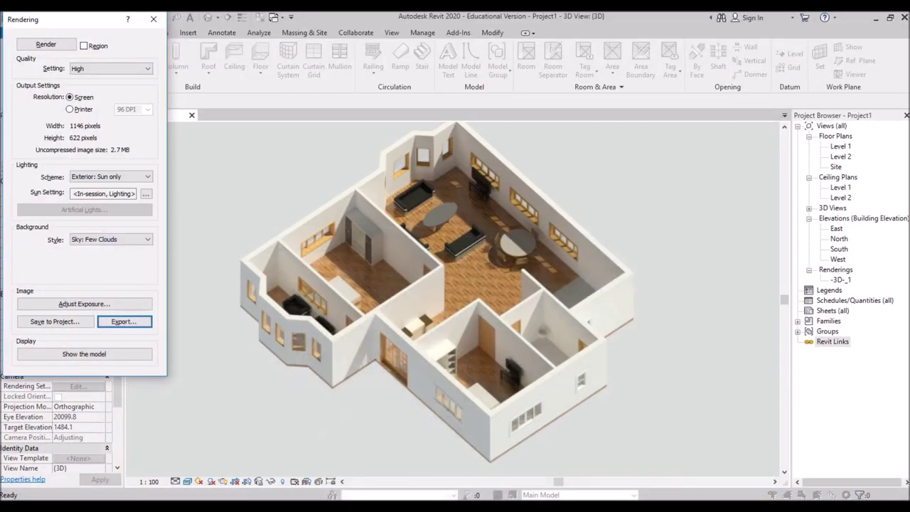
pyautogui.click(156, 20)
# In the Level 1 ceiling plan, place automatic Compound Ceiling 600 x 600mm Grid ceilings in the west and east bedrooms.
pyautogui.doubleClick(839, 147)
pyautogui.scroll(5, 386, 386)
pyautogui.moveTo(412, 308)
pyautogui.mouseDown(button='middle')
pyautogui.moveTo(415, 265)
pyautogui.moveTo(416, 277)
pyautogui.mouseUp(button='middle')
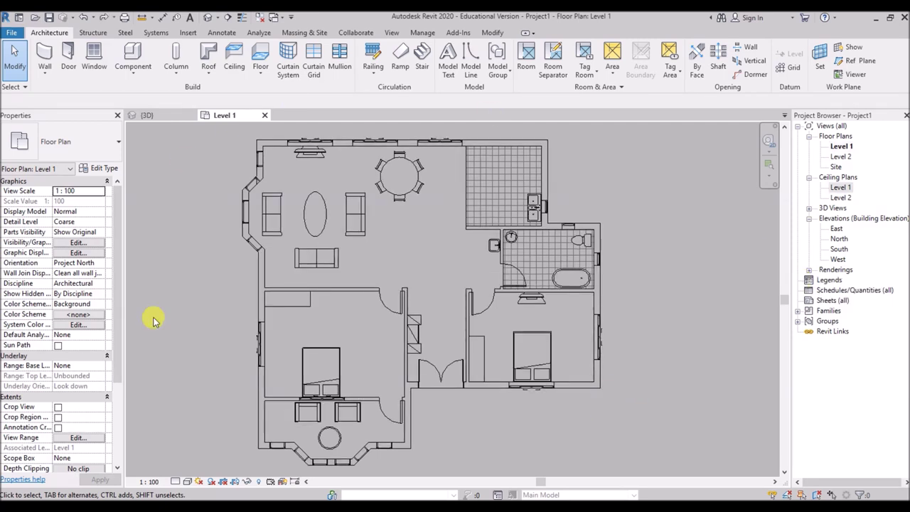
pyautogui.doubleClick(839, 188)
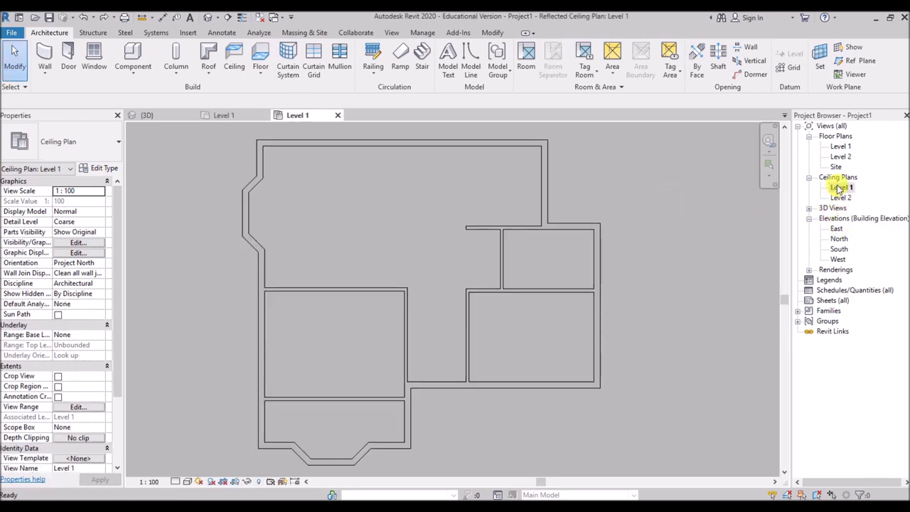
pyautogui.click(233, 57)
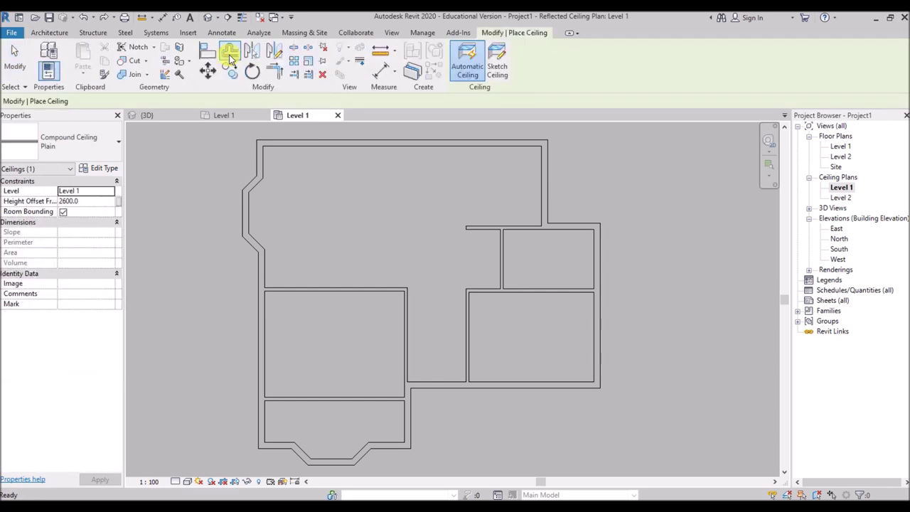
pyautogui.click(98, 143)
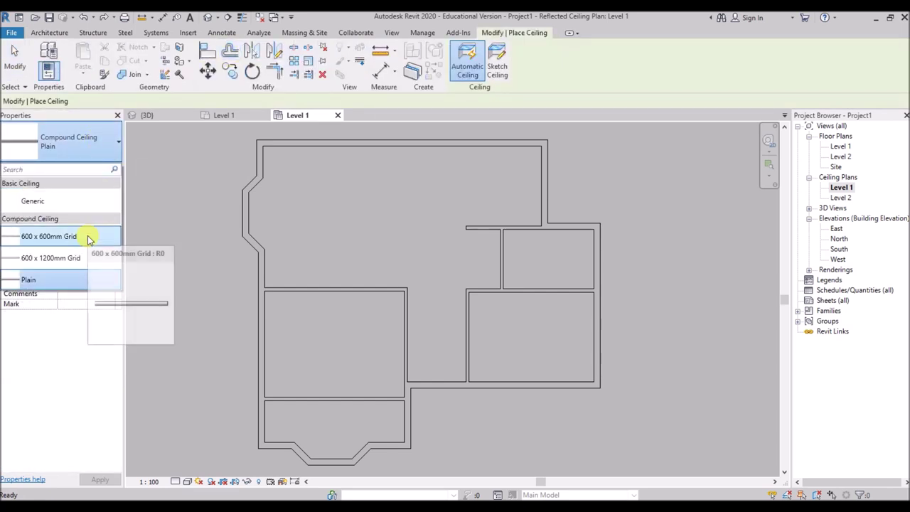
pyautogui.click(50, 236)
pyautogui.click(338, 341)
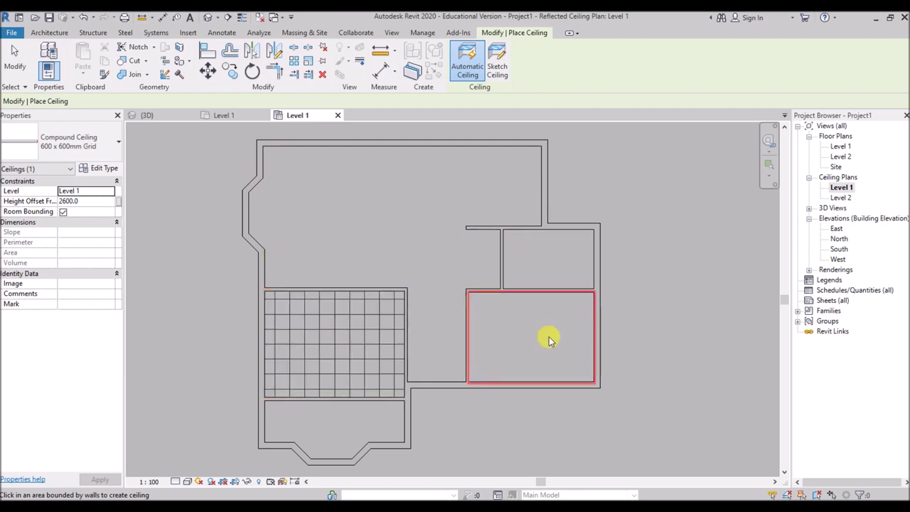
pyautogui.click(527, 329)
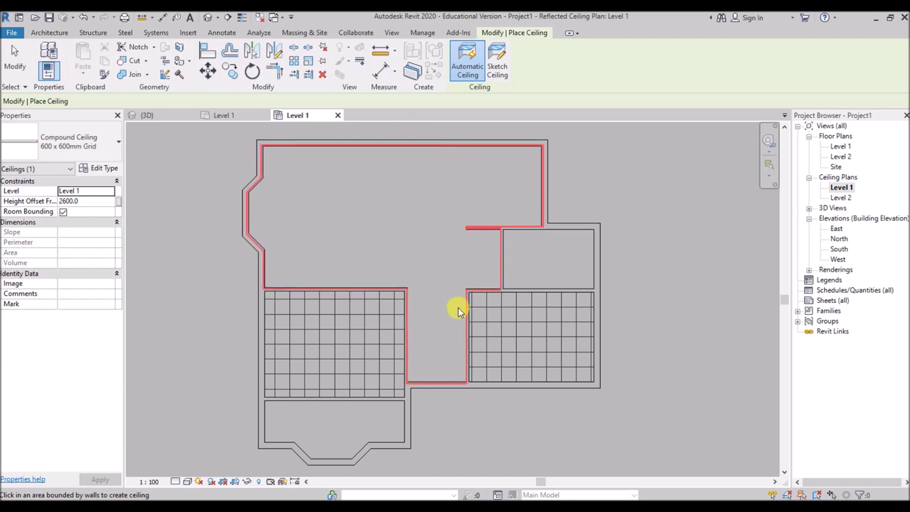
# Start a sketched ceiling and trace its boundary along the living room's west wall and bay up to the northwest corner.
pyautogui.click(496, 66)
pyautogui.scroll(3, 277, 270)
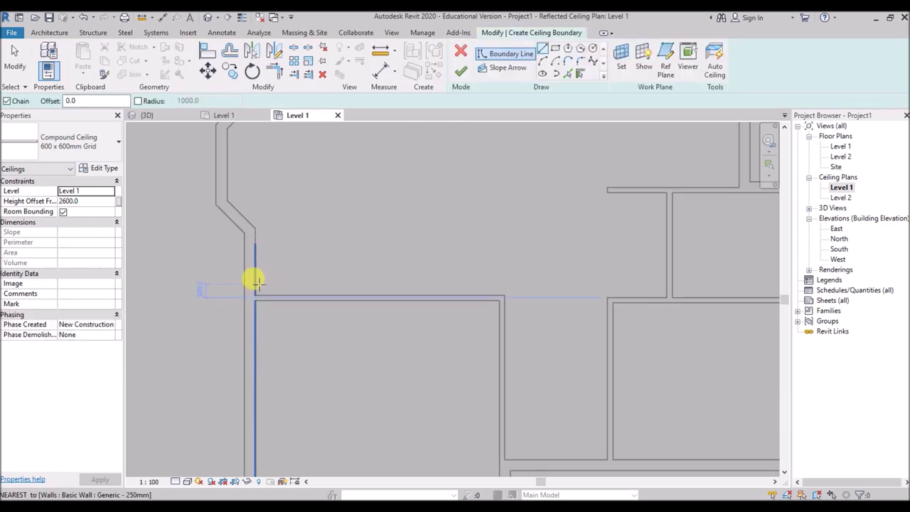
pyautogui.click(255, 296)
pyautogui.click(254, 229)
pyautogui.click(228, 201)
pyautogui.click(226, 126)
pyautogui.scroll(-2, 189, 332)
pyautogui.scroll(4, 219, 167)
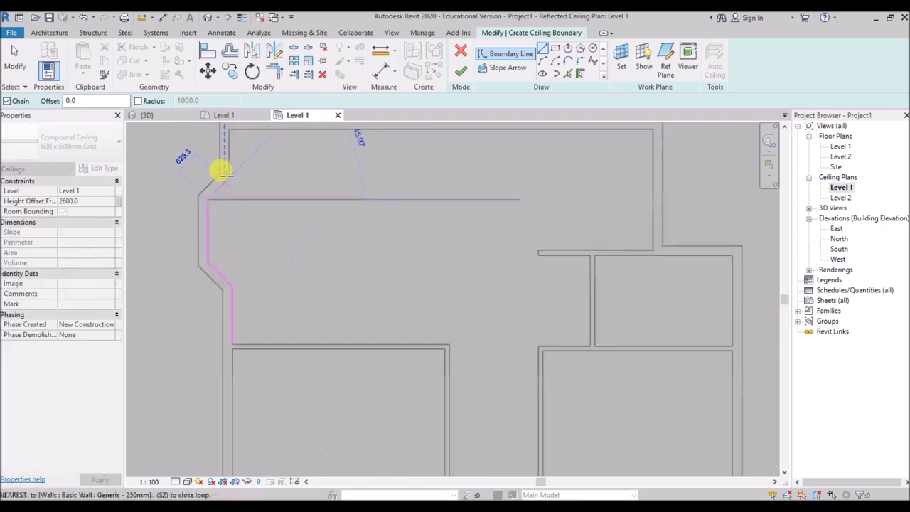
pyautogui.click(224, 183)
pyautogui.scroll(-2, 227, 172)
pyautogui.click(223, 127)
# Complete the living room ceiling boundary along the north wall, about 5675 mm south in line with the kitchen partition's end, and back west; finish the ceiling.
pyautogui.scroll(1, 189, 158)
pyautogui.scroll(-1, 518, 351)
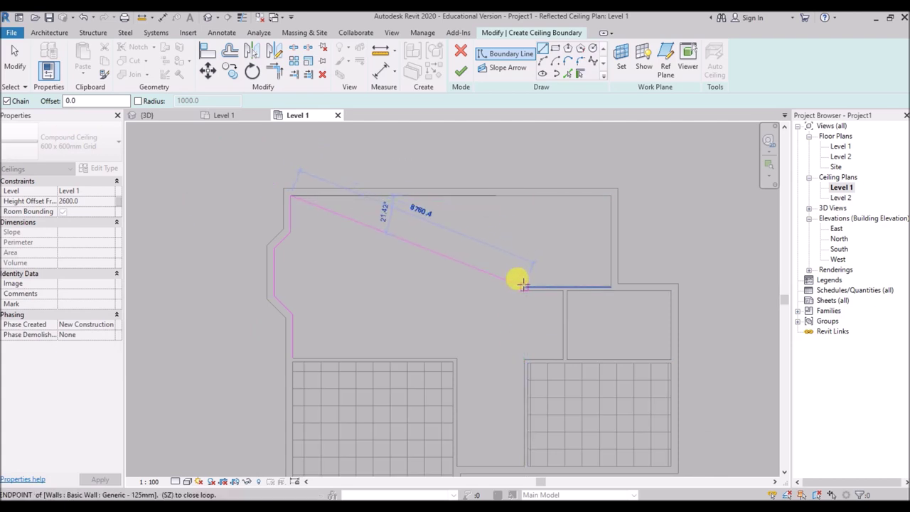
pyautogui.click(521, 192)
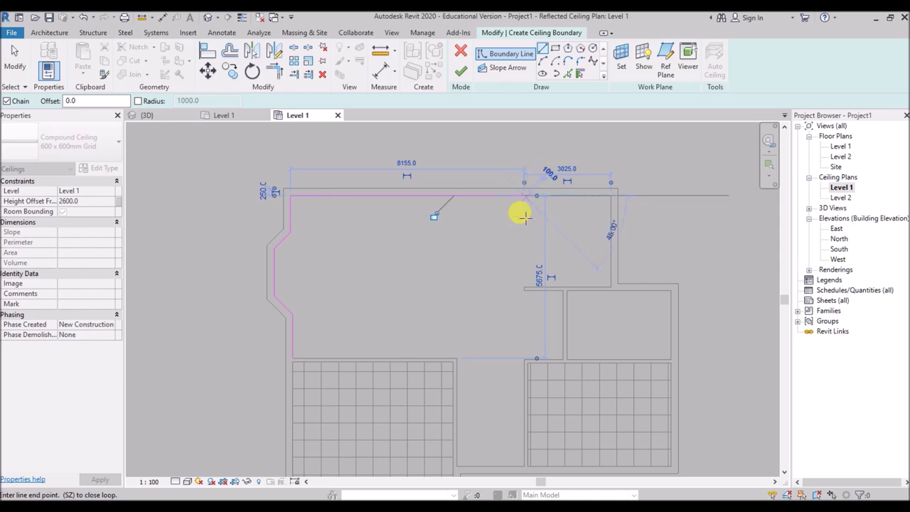
pyautogui.click(520, 345)
pyautogui.scroll(2, 520, 345)
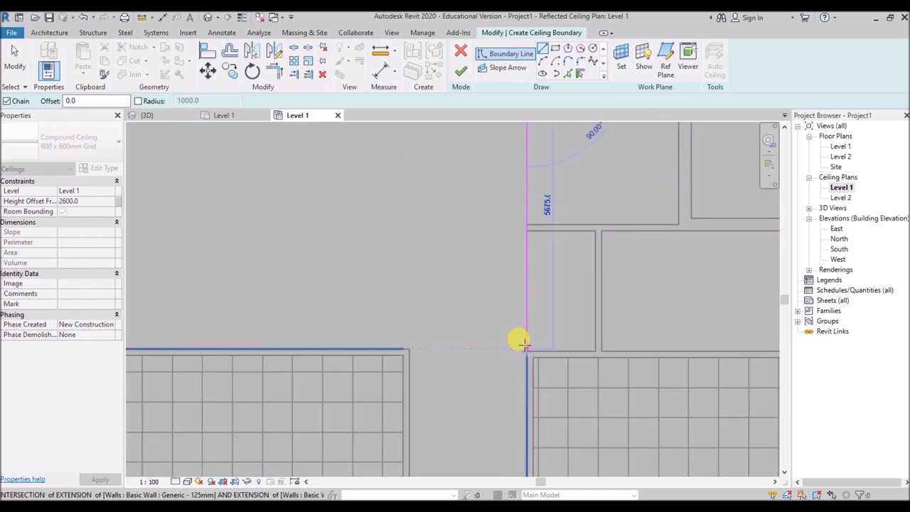
pyautogui.click(525, 346)
pyautogui.scroll(-1, 548, 290)
pyautogui.click(228, 332)
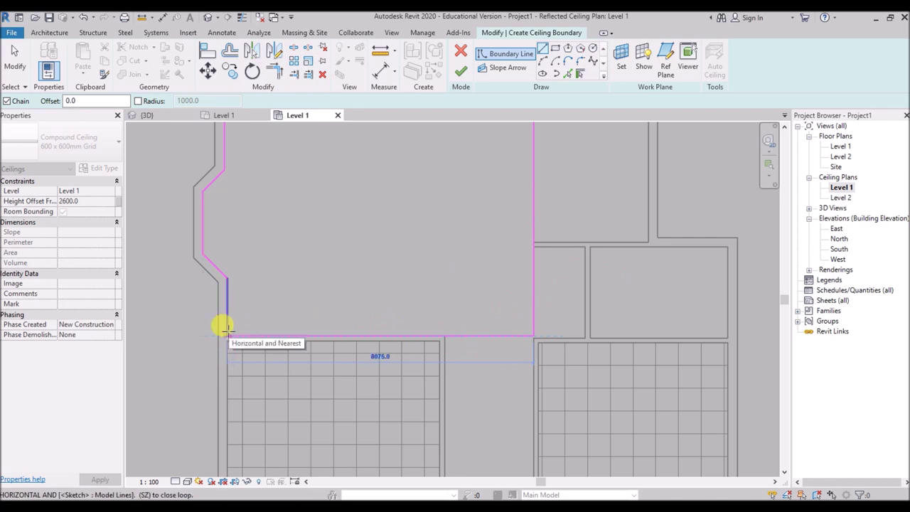
pyautogui.press('Escape')
pyautogui.scroll(-2, 319, 280)
pyautogui.scroll(-1, 341, 258)
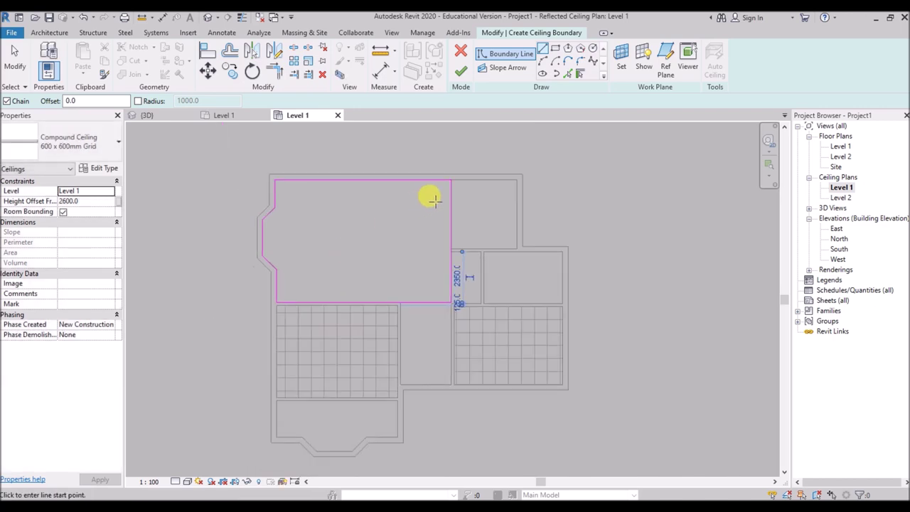
pyautogui.click(461, 71)
pyautogui.scroll(-1, 431, 206)
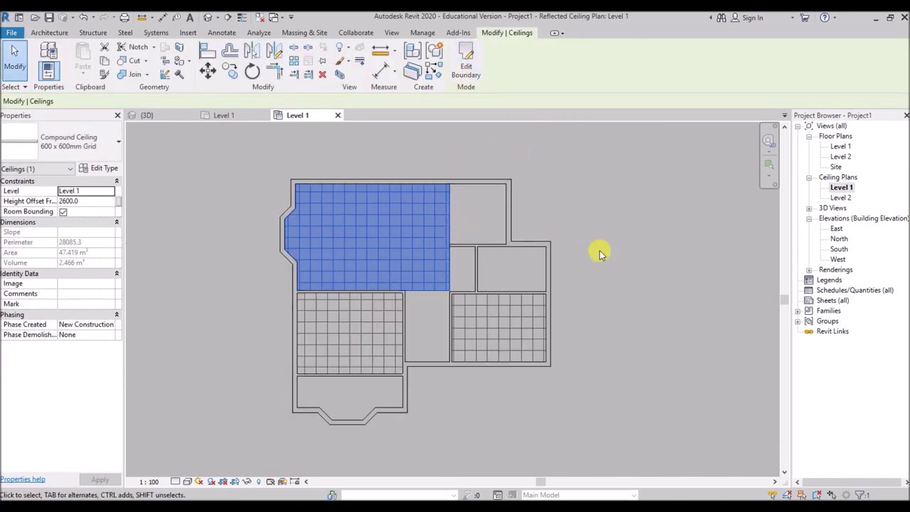
pyautogui.click(640, 228)
pyautogui.scroll(1, 600, 252)
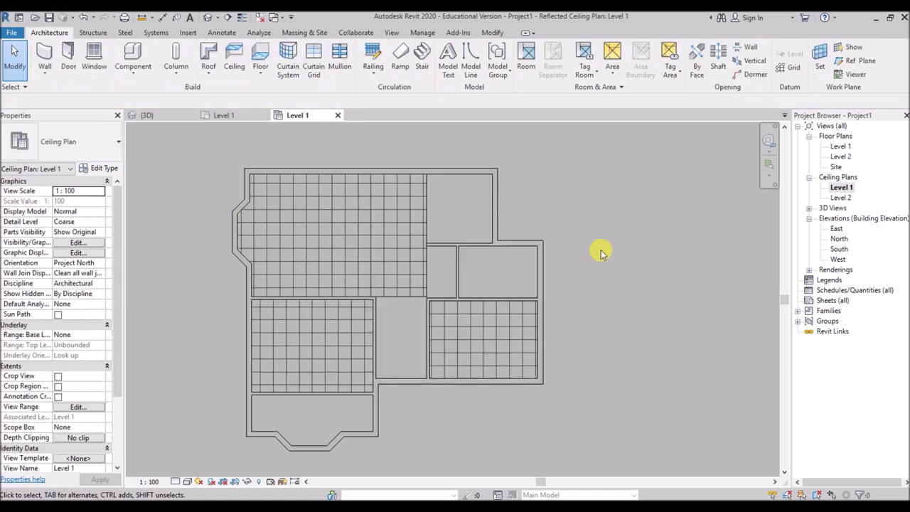
# Start loading a component family and browse the library to the Lighting, Architectural, Internal folder.
pyautogui.click(133, 59)
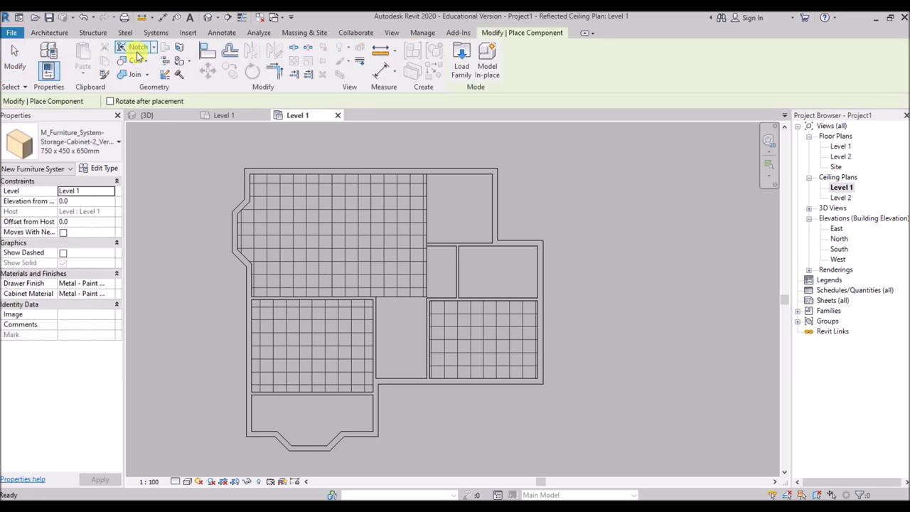
pyautogui.click(462, 68)
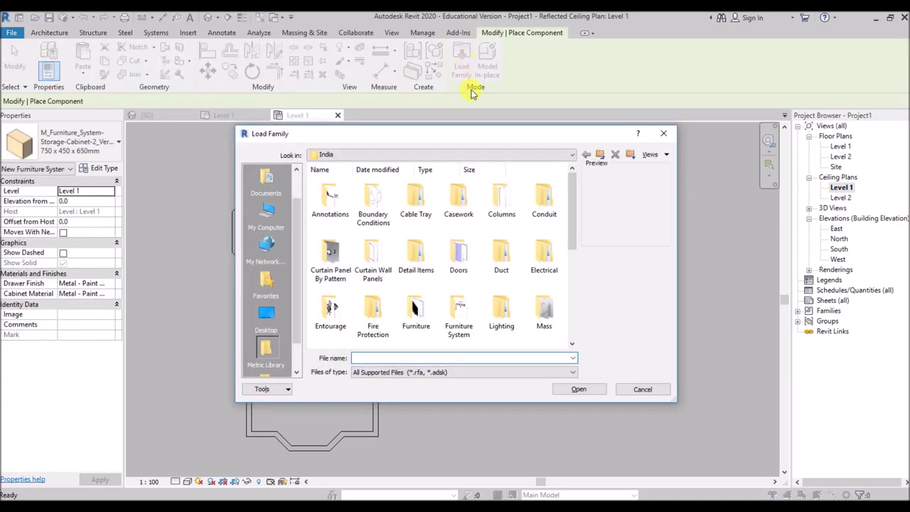
pyautogui.scroll(-5, 532, 286)
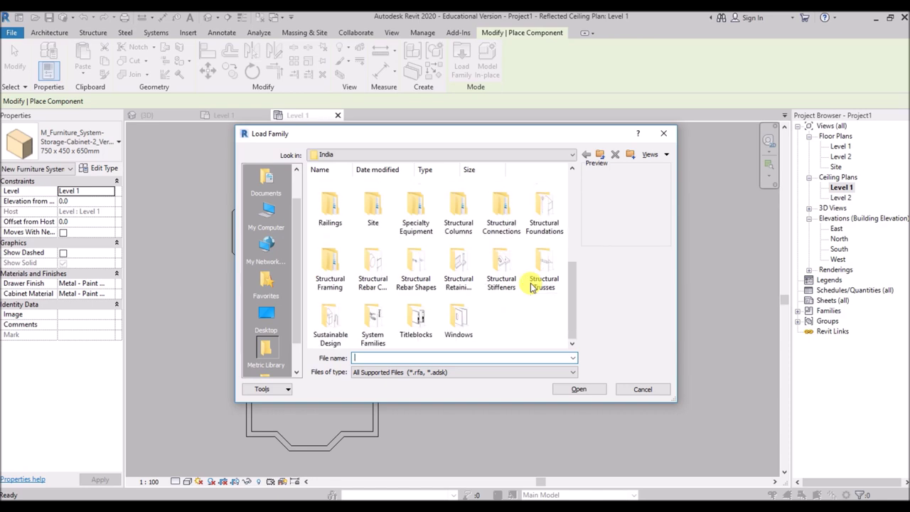
pyautogui.scroll(3, 532, 284)
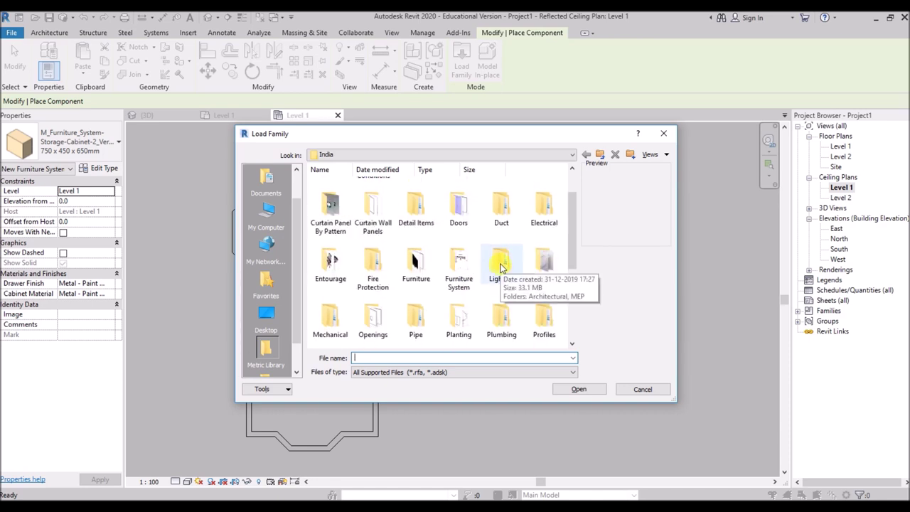
pyautogui.doubleClick(500, 267)
pyautogui.doubleClick(322, 201)
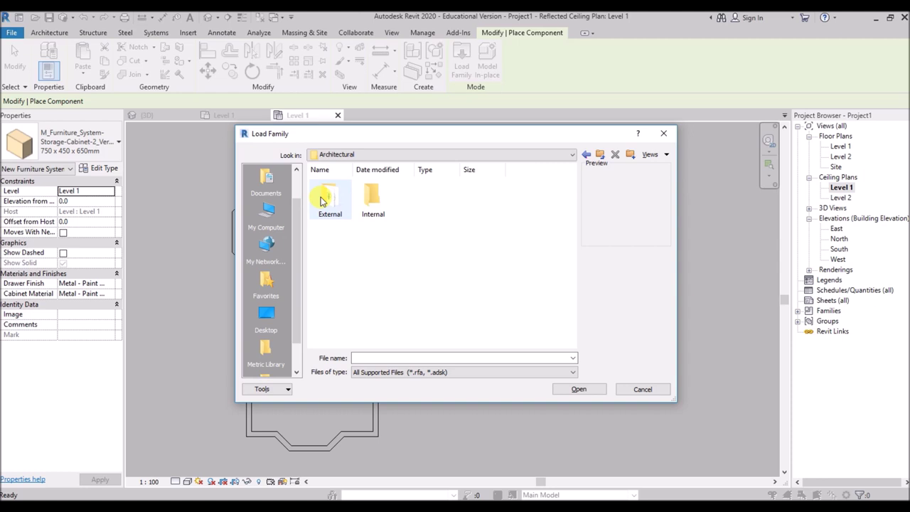
pyautogui.doubleClick(371, 201)
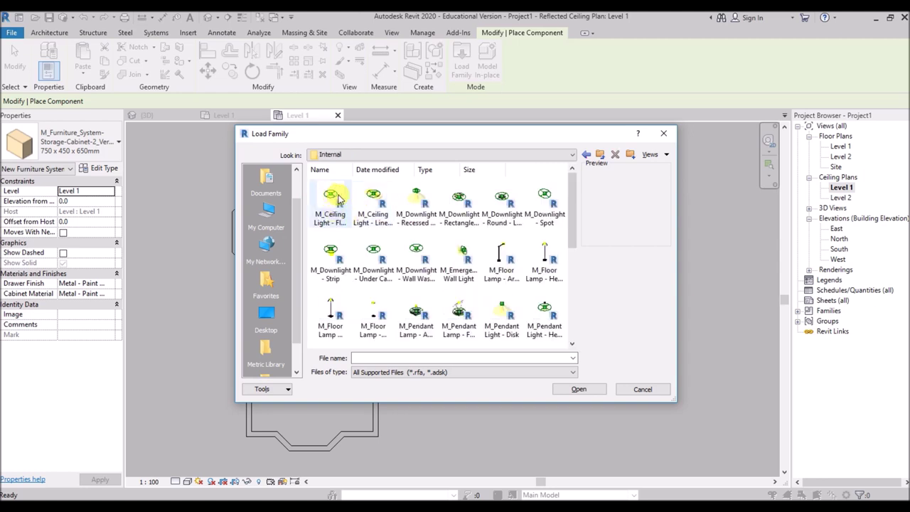
# Load the M_Troffer Light - Parabolic Rectangular and M_Ceiling Light - Flat Round families.
pyautogui.scroll(-5, 372, 205)
pyautogui.click(461, 254)
pyautogui.press('Left')
pyautogui.click(453, 254)
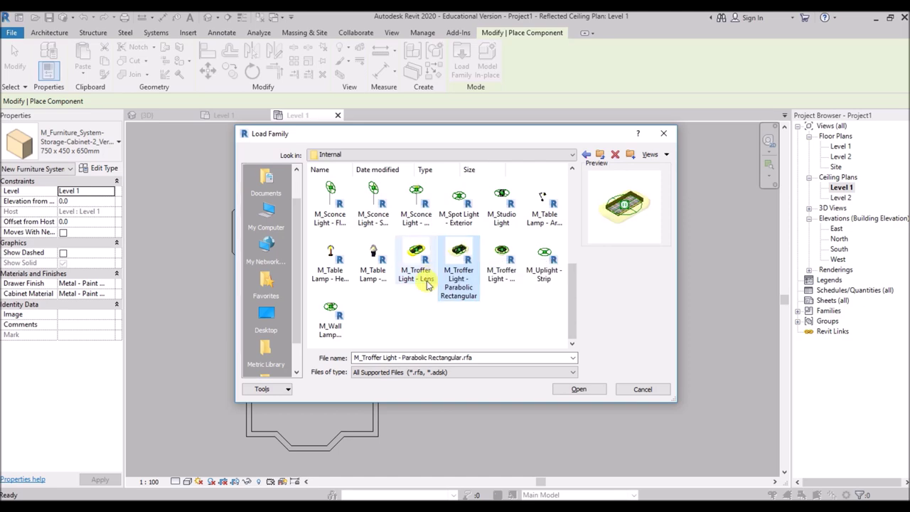
pyautogui.scroll(5, 420, 281)
pyautogui.click(328, 201)
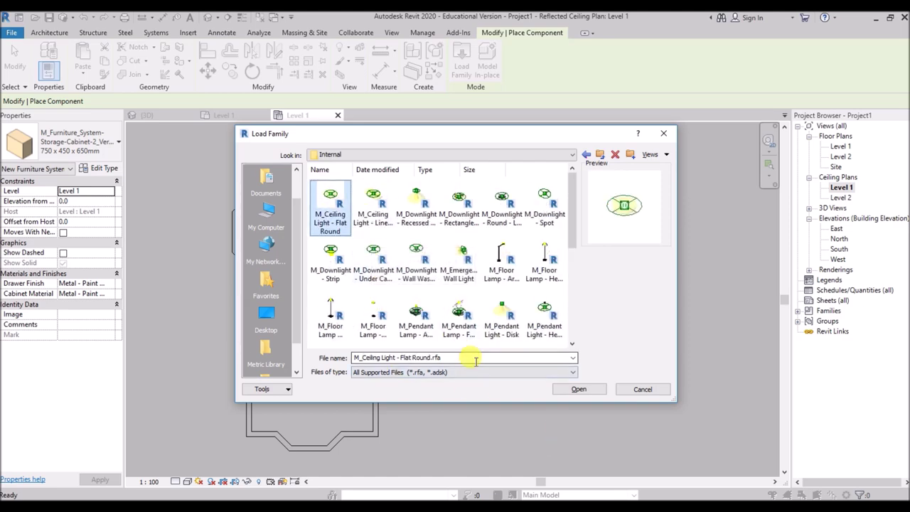
pyautogui.click(577, 388)
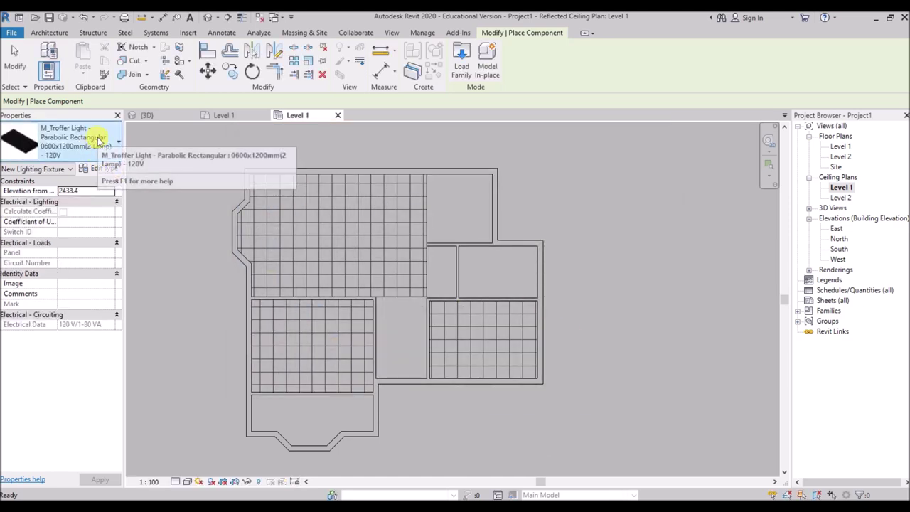
# Place five M_Troffer Light - Parabolic Rectangular 0600x1200mm(2 Lamp) - 120V fixtures on the living room ceiling, four near the corners and one central.
pyautogui.click(107, 142)
pyautogui.click(102, 295)
pyautogui.scroll(1, 282, 188)
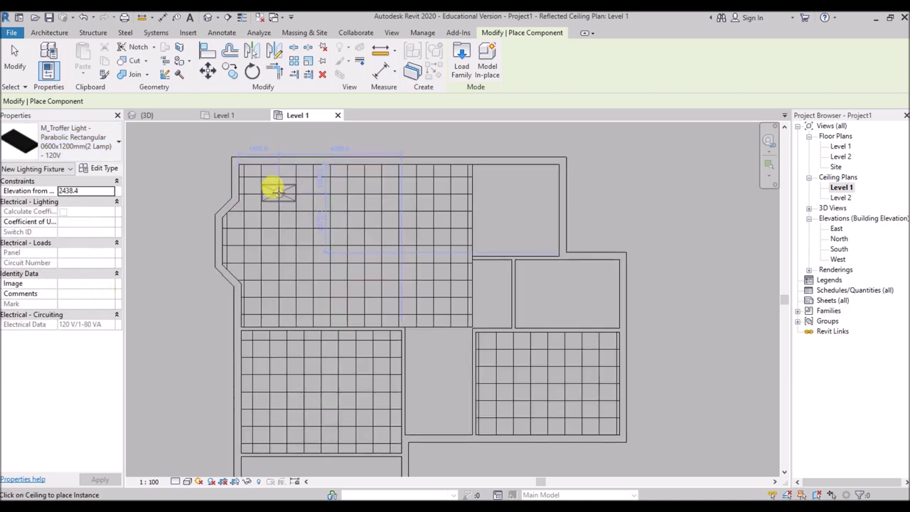
pyautogui.click(278, 187)
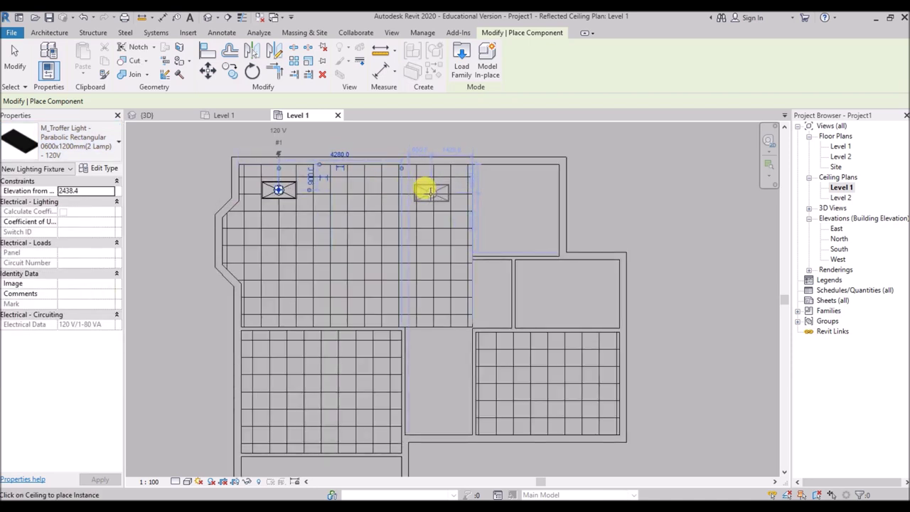
pyautogui.click(426, 189)
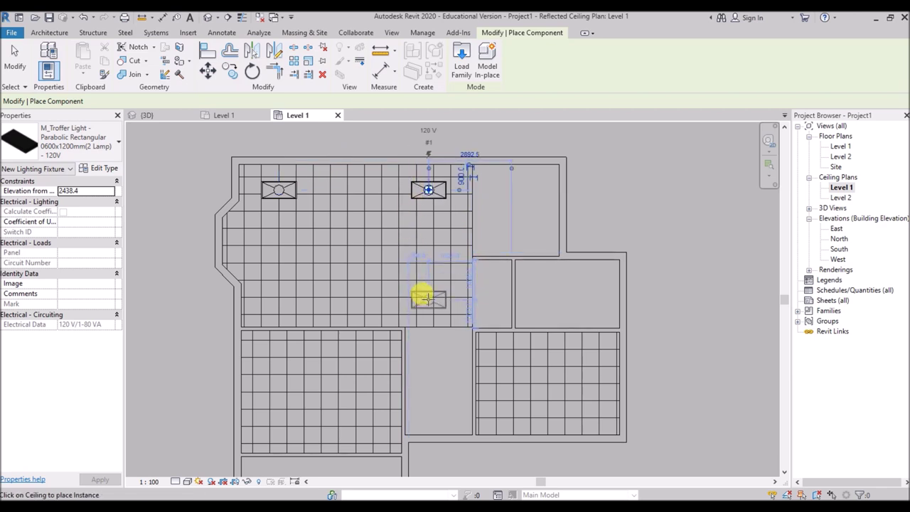
pyautogui.click(427, 298)
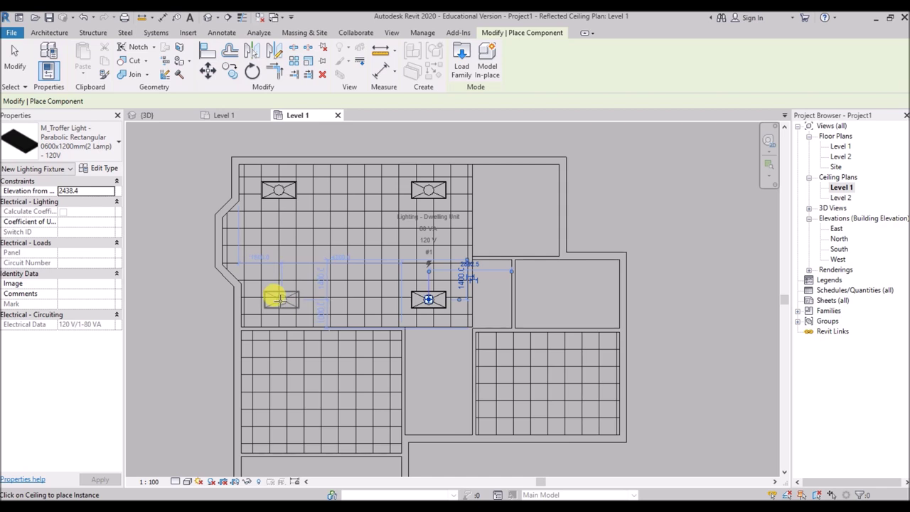
pyautogui.click(277, 299)
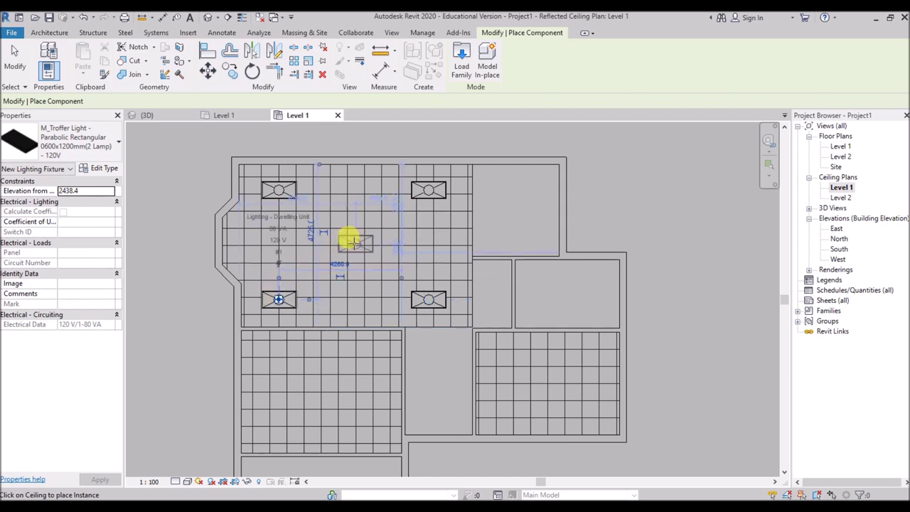
pyautogui.click(352, 245)
# Place four of the same 0600x1200mm troffer lights near the corners of the west bedroom ceiling.
pyautogui.scroll(-2, 315, 321)
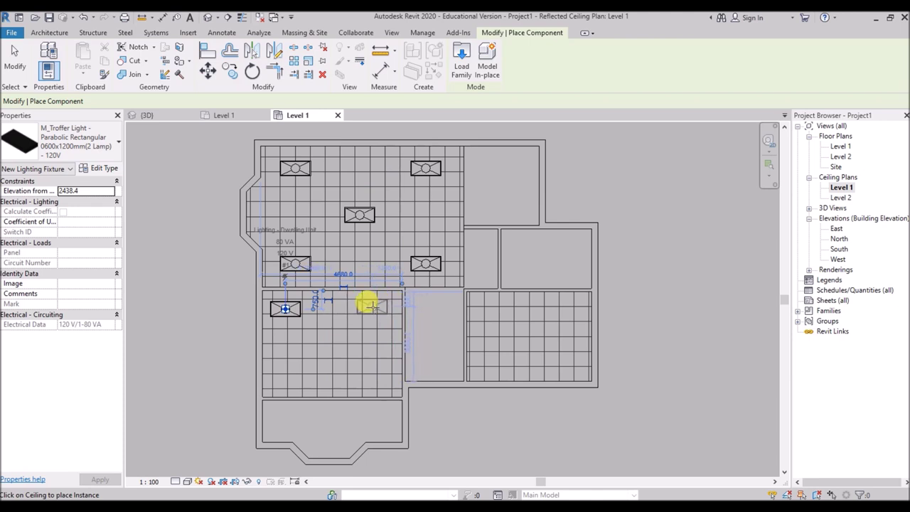
pyautogui.click(372, 306)
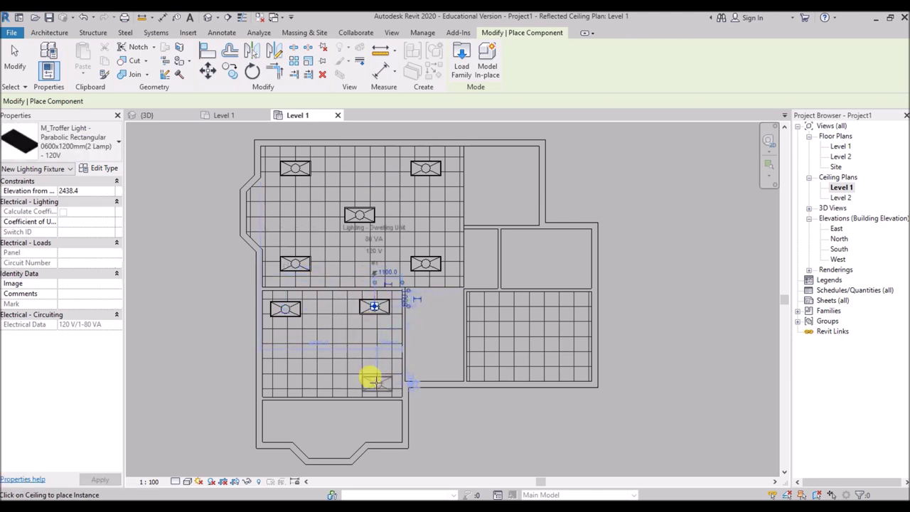
pyautogui.click(371, 381)
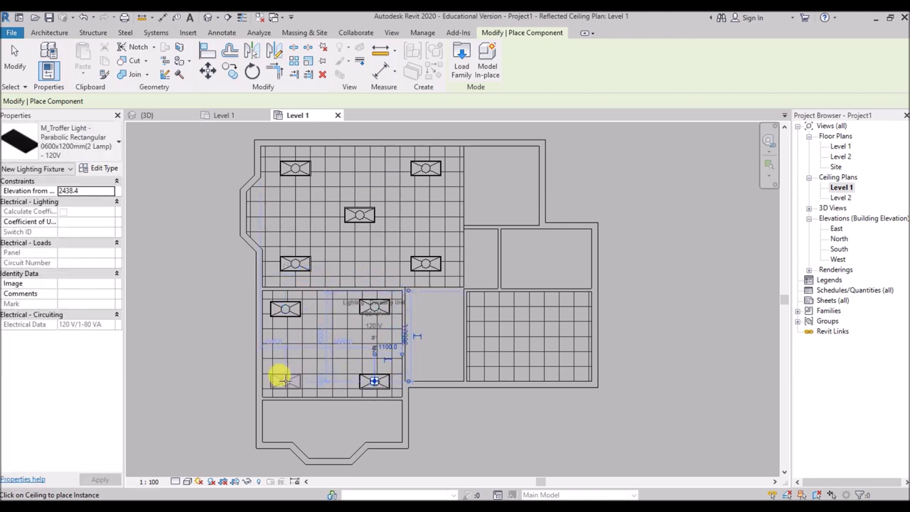
pyautogui.click(284, 379)
# Place four 0600x1200mm troffer lights near the corners of the east bedroom ceiling.
pyautogui.click(491, 308)
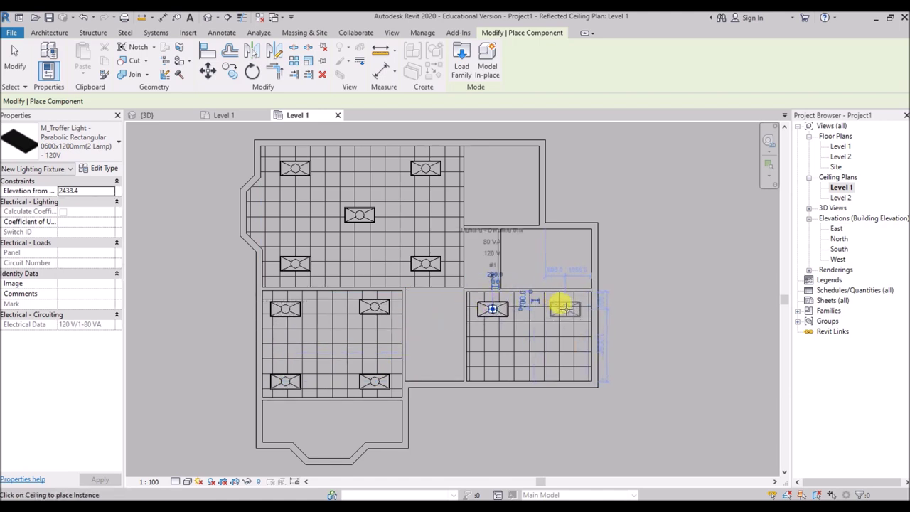
pyautogui.click(563, 307)
pyautogui.click(567, 365)
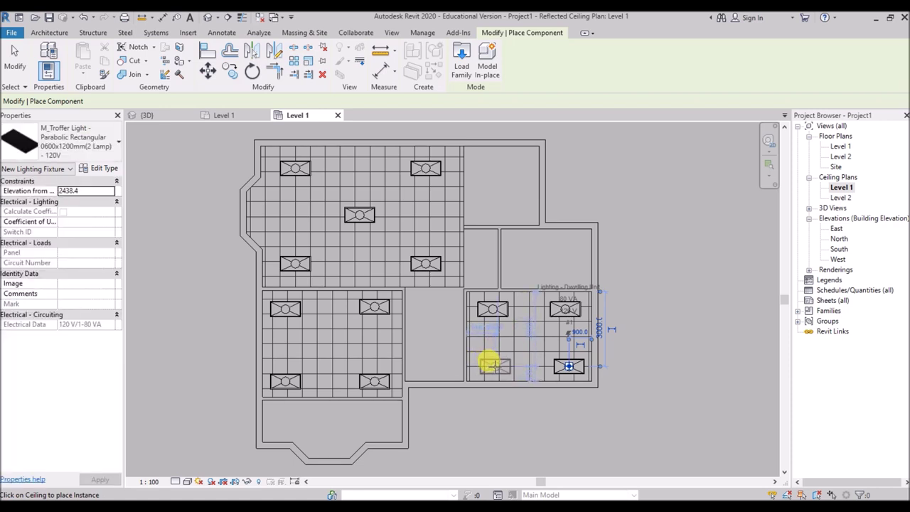
pyautogui.click(491, 364)
# Place four M_Ceiling Light - Flat Round 60W - 120V fixtures on the living room ceiling, one midway between each pair of neighbouring corner troffers.
pyautogui.click(118, 143)
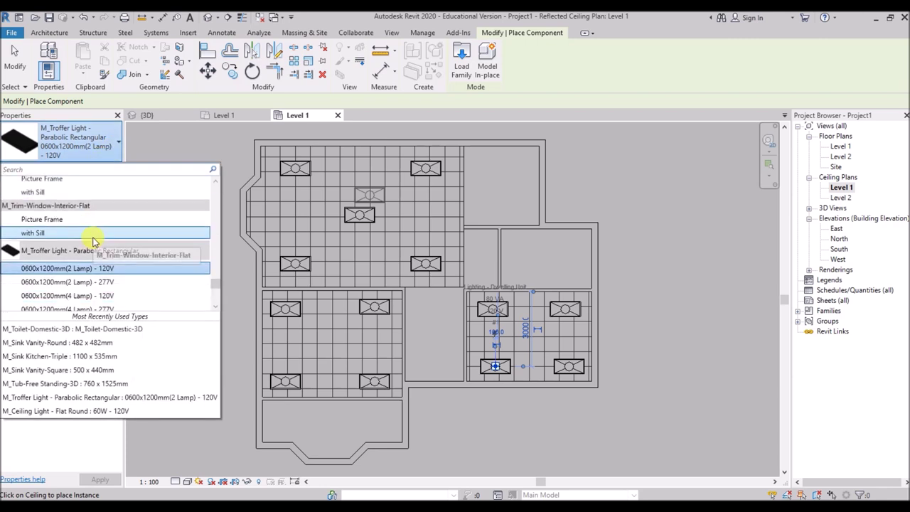
pyautogui.scroll(-5, 95, 240)
pyautogui.scroll(4, 95, 242)
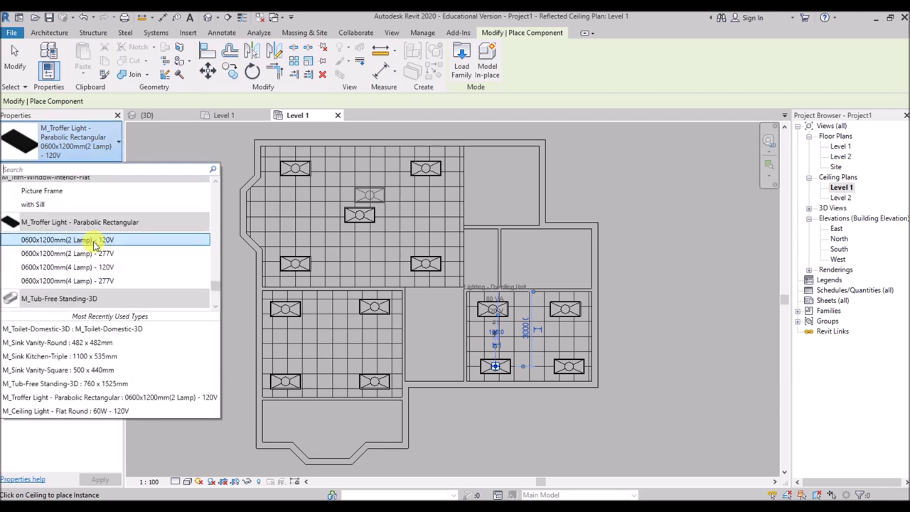
pyautogui.scroll(6, 95, 245)
pyautogui.scroll(4, 94, 245)
pyautogui.scroll(8, 95, 243)
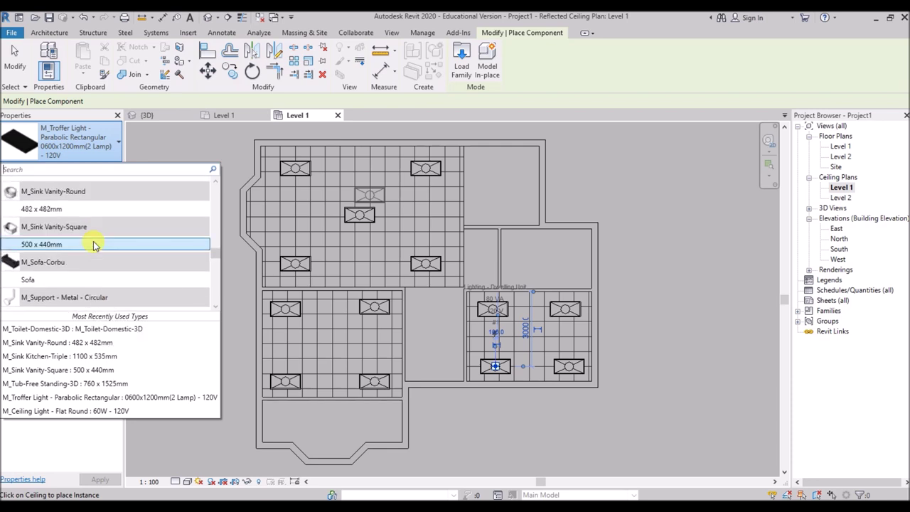
pyautogui.scroll(10, 94, 244)
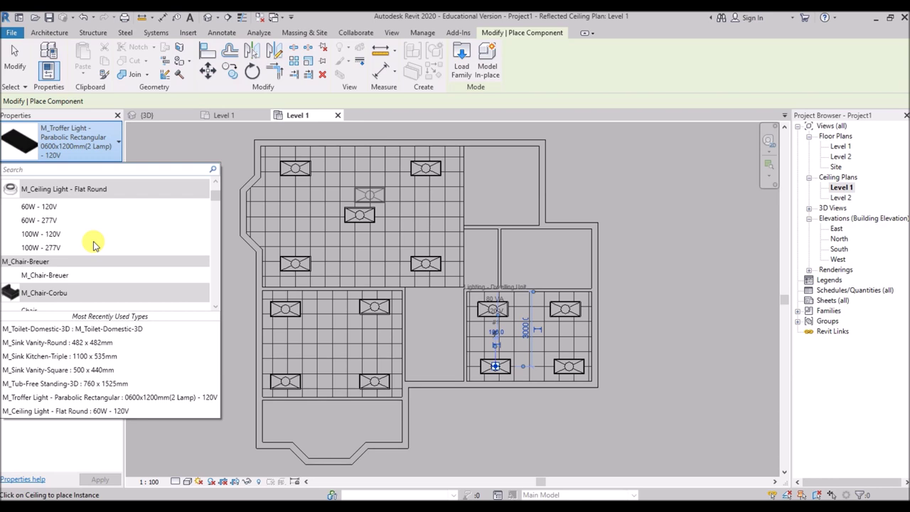
pyautogui.click(62, 207)
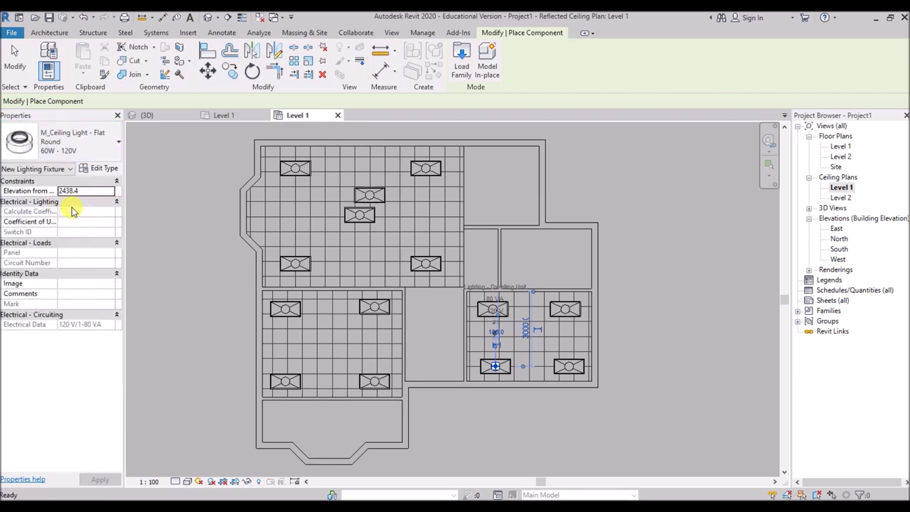
pyautogui.click(294, 211)
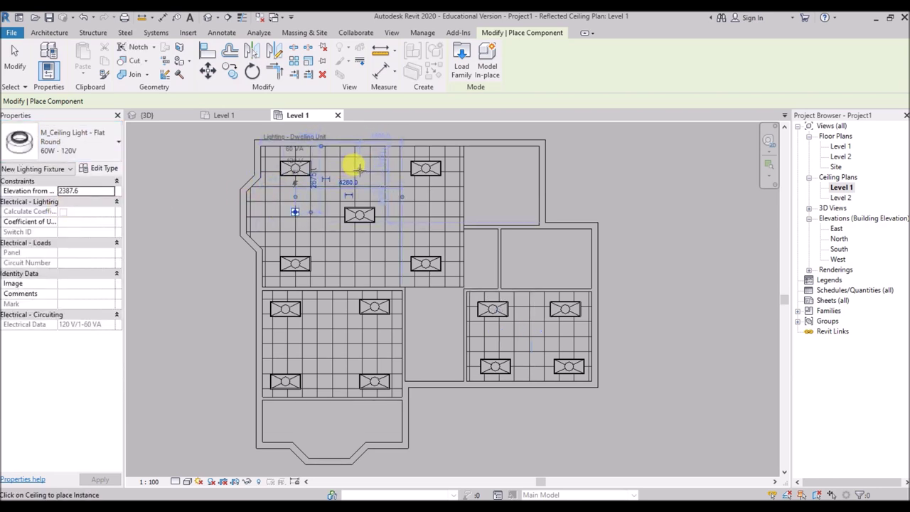
pyautogui.click(358, 167)
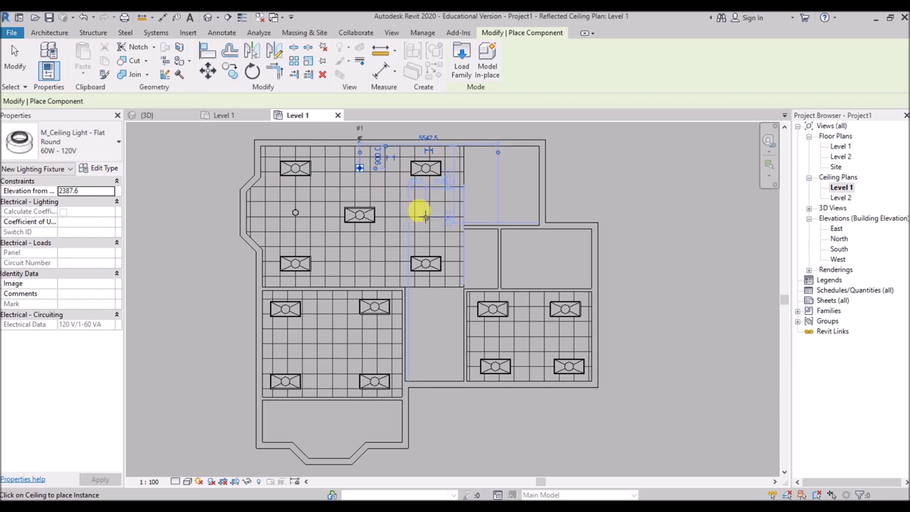
pyautogui.click(424, 215)
pyautogui.click(358, 265)
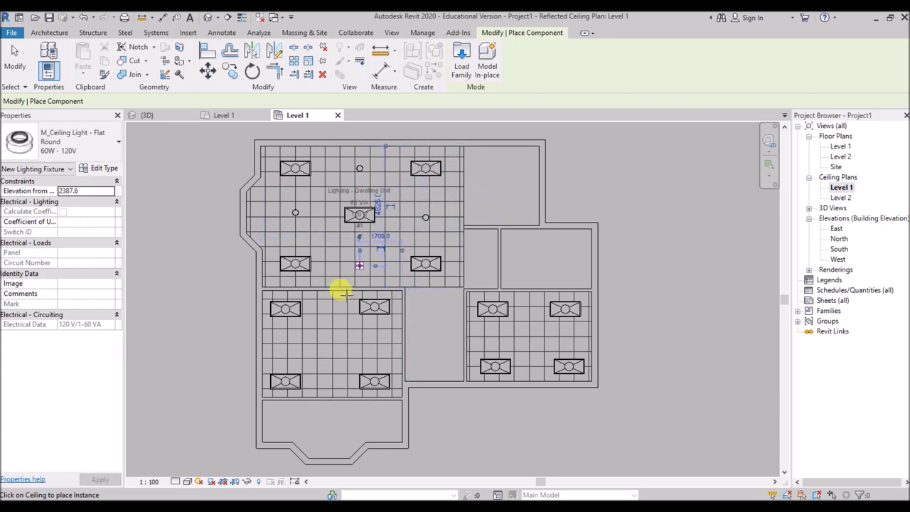
# Place five of the same round 60W ceiling lights in the west bedroom, one central and four midway between the corner troffers.
pyautogui.click(330, 344)
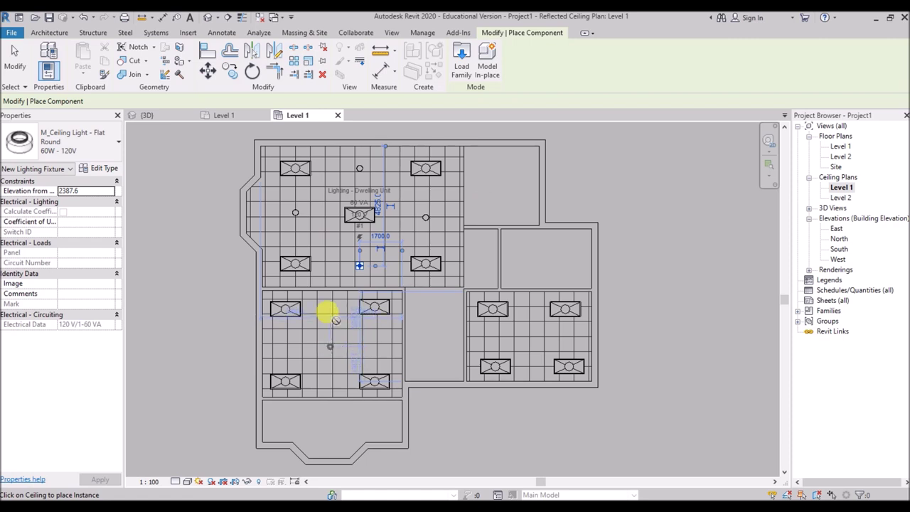
pyautogui.click(329, 310)
pyautogui.click(330, 376)
pyautogui.click(284, 346)
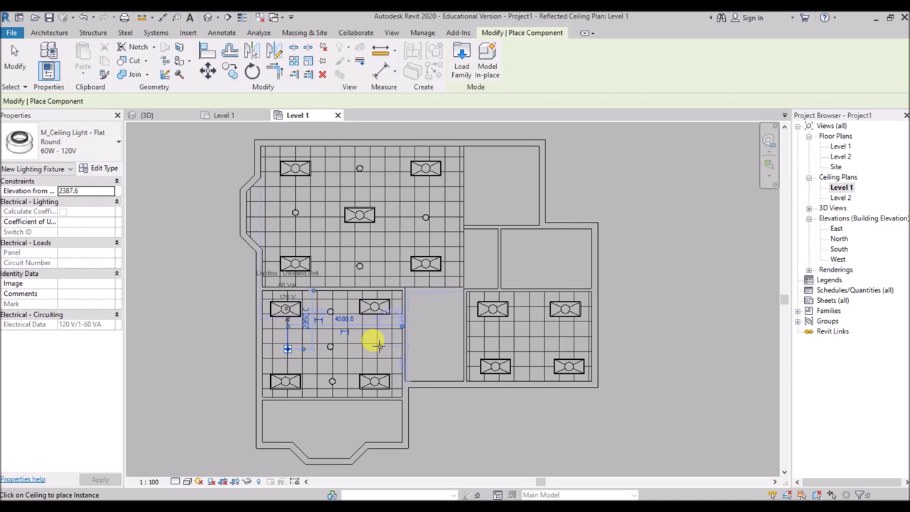
pyautogui.click(375, 344)
# Place five round 60W - 120V ceiling lights in the east bedroom, four midway between the corner troffers and one central, and end component placement.
pyautogui.click(491, 334)
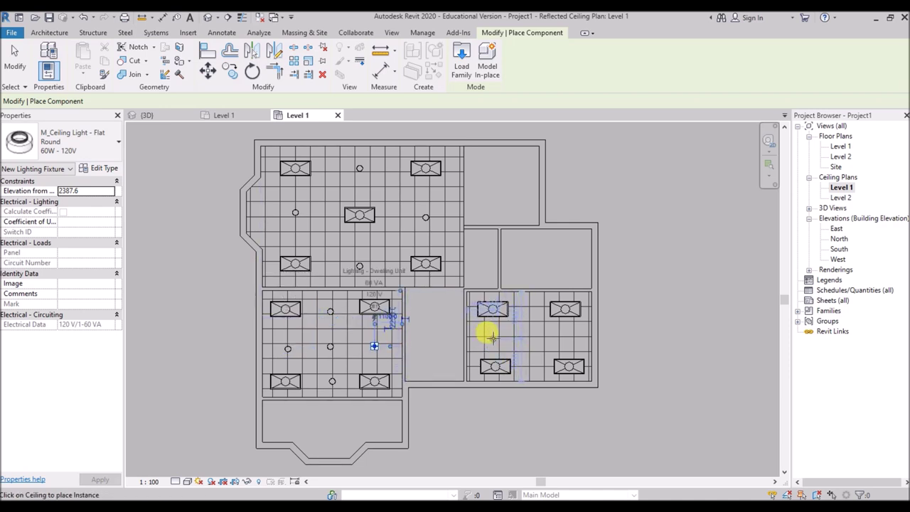
pyautogui.click(563, 336)
pyautogui.click(527, 307)
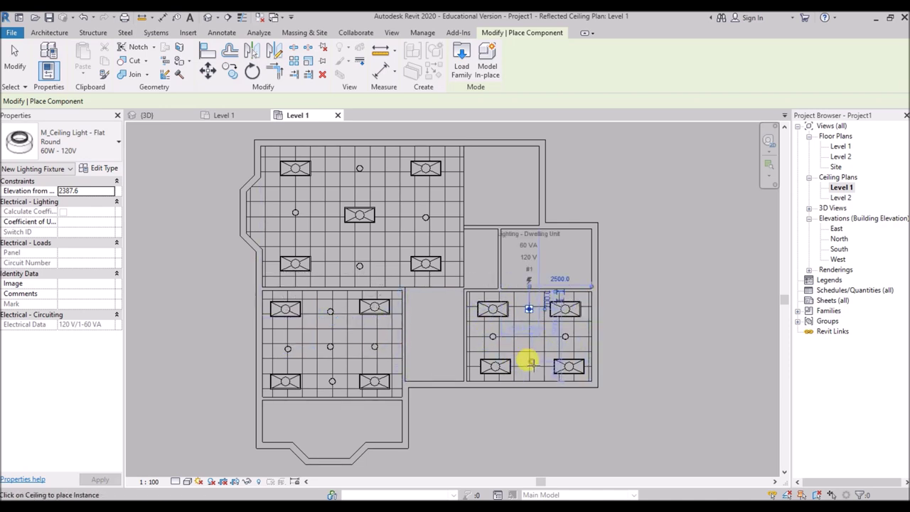
pyautogui.click(529, 366)
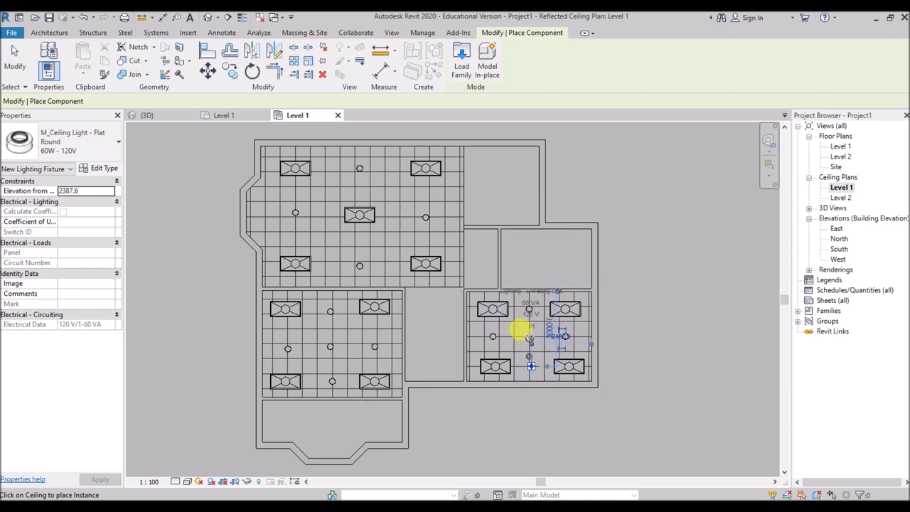
pyautogui.scroll(3, 528, 332)
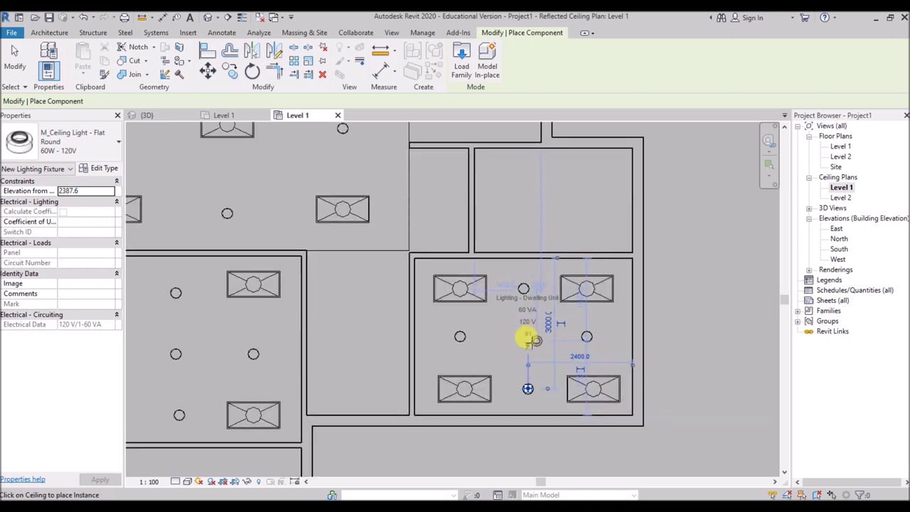
pyautogui.click(522, 333)
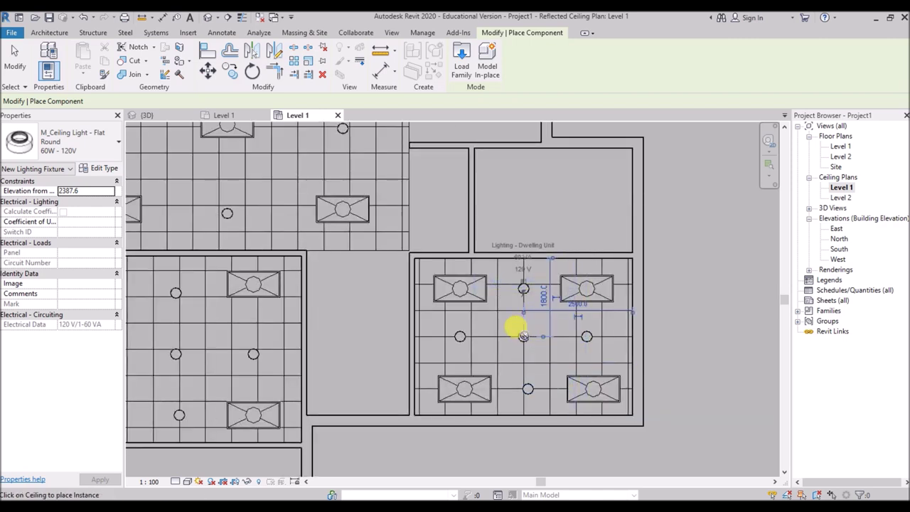
pyautogui.scroll(-2, 355, 194)
pyautogui.scroll(-1, 461, 206)
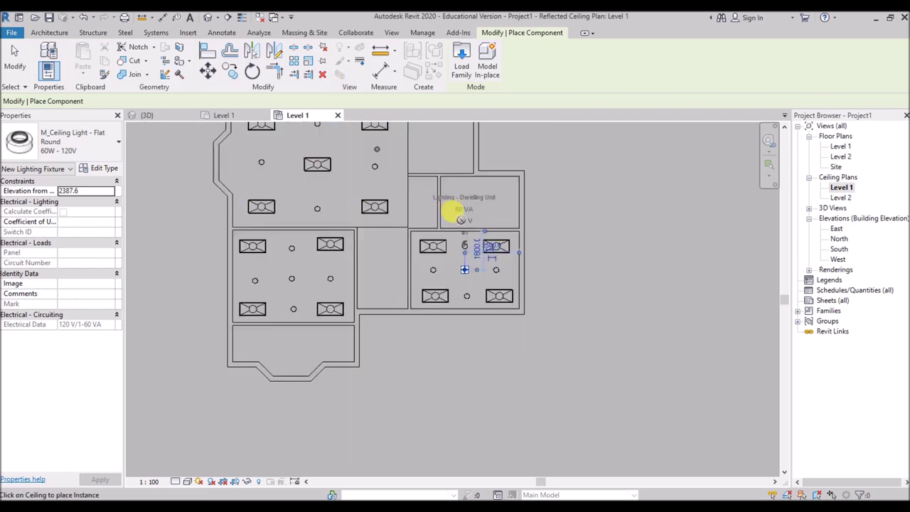
pyautogui.scroll(-1, 552, 290)
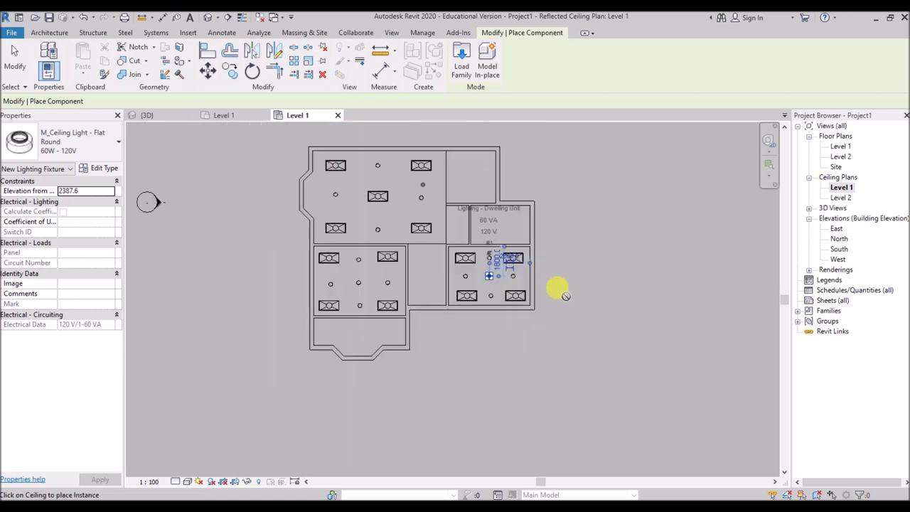
pyautogui.press('Escape')
pyautogui.press('Escape')
pyautogui.scroll(2, 370, 134)
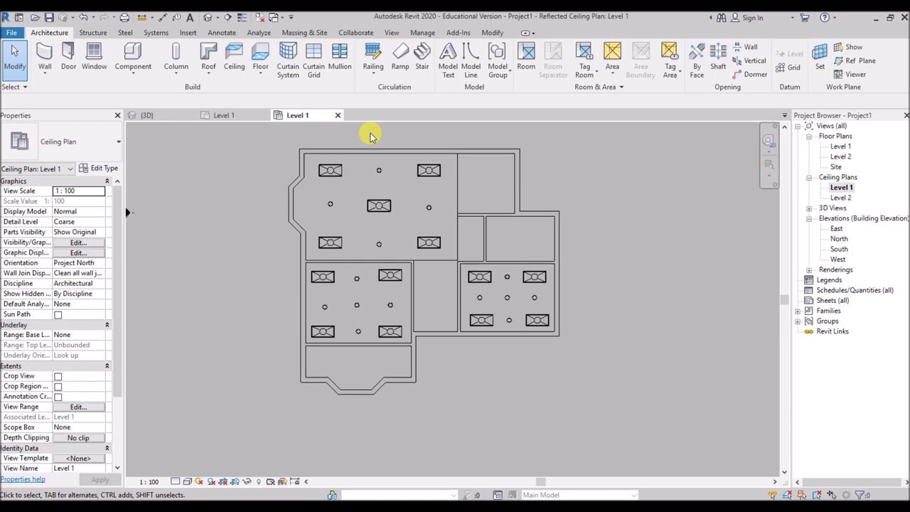
# Enable the section box in the default 3D view of the house.
pyautogui.click(177, 114)
pyautogui.scroll(2, 562, 251)
pyautogui.scroll(2, 370, 253)
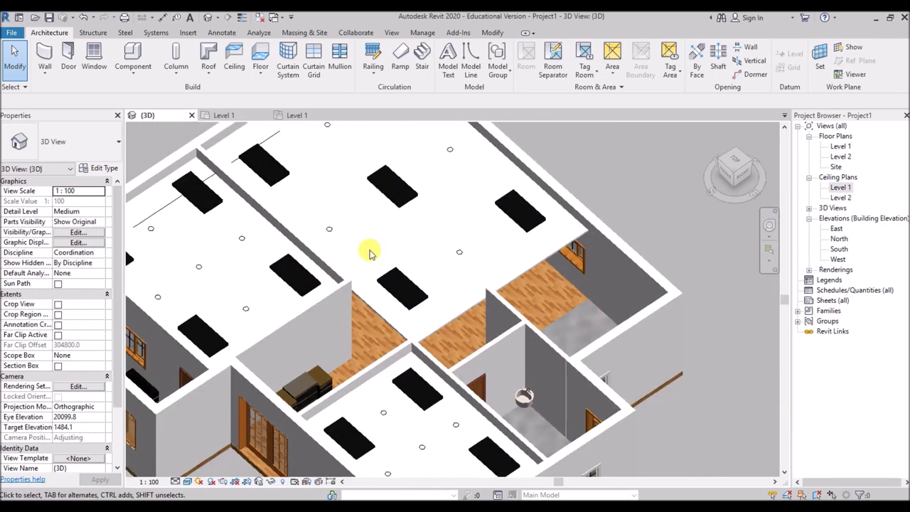
pyautogui.scroll(-3, 320, 240)
pyautogui.scroll(-1, 609, 223)
pyautogui.keyDown('shift'); pyautogui.moveTo(614, 301); pyautogui.dragTo(544, 238, button='middle'); pyautogui.keyUp('shift')
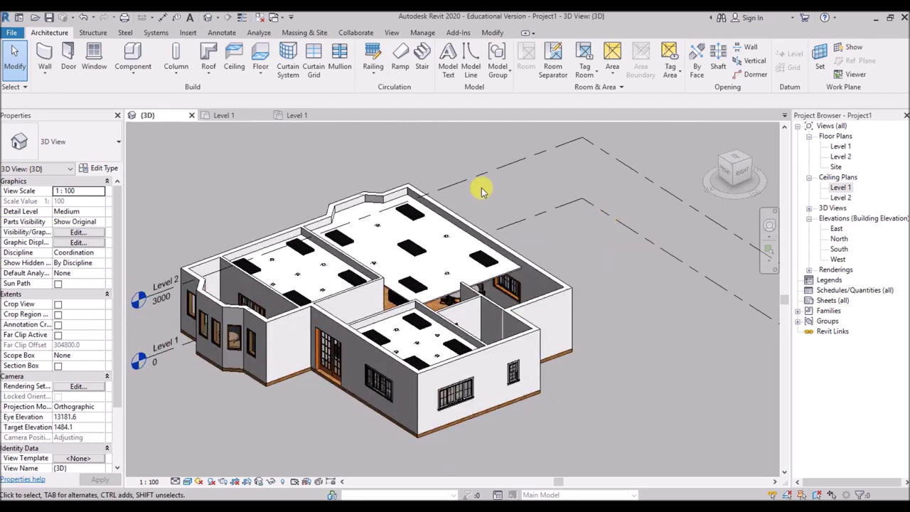
pyautogui.click(57, 367)
pyautogui.scroll(-4, 436, 203)
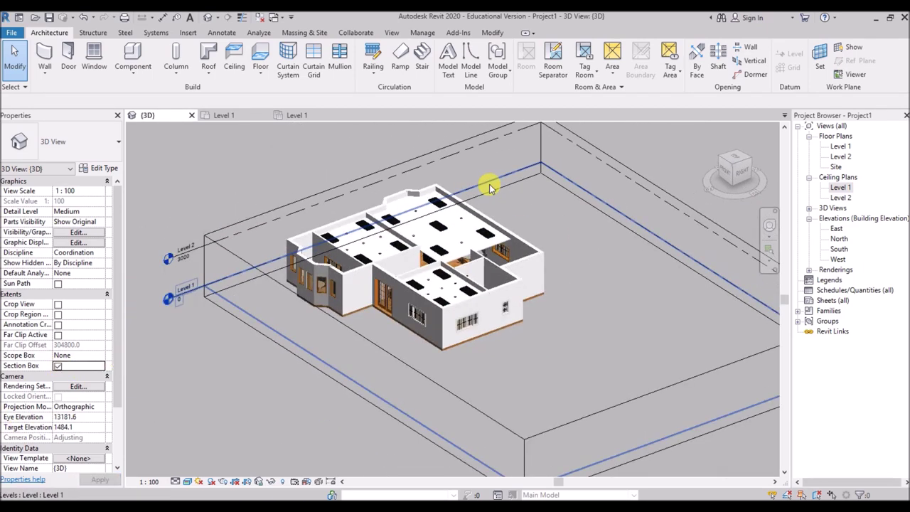
# Pull the section box's east face into the house and examine the ceiling lights inside the cut rooms.
pyautogui.click(618, 316)
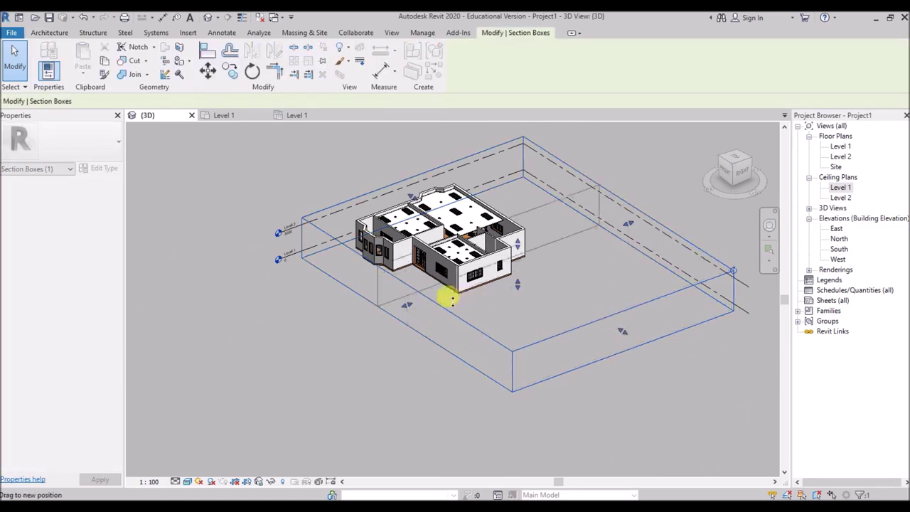
pyautogui.keyDown('shift'); pyautogui.moveTo(452, 307); pyautogui.dragTo(462, 264, button='middle'); pyautogui.keyUp('shift')
pyautogui.scroll(4, 479, 278)
pyautogui.scroll(-3, 499, 313)
pyautogui.keyDown('shift'); pyautogui.moveTo(499, 313); pyautogui.dragTo(426, 179, button='middle'); pyautogui.keyUp('shift')
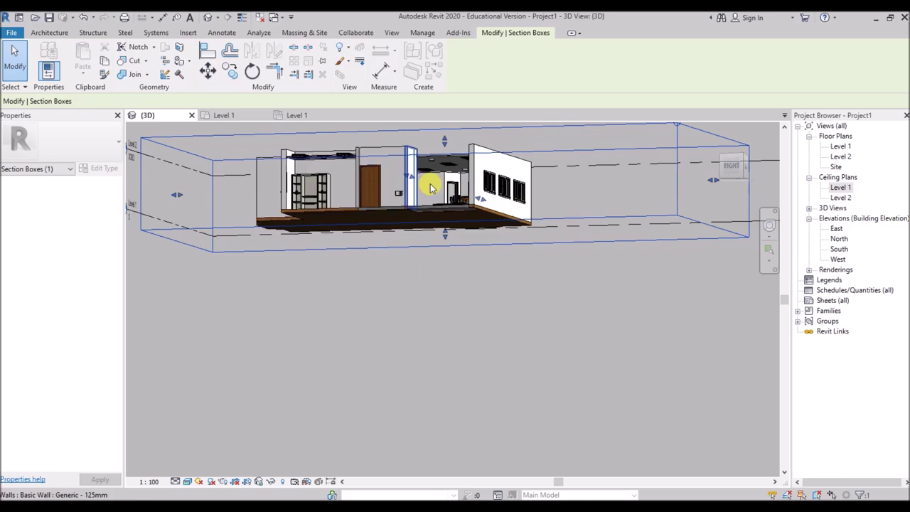
pyautogui.scroll(5, 441, 171)
pyautogui.scroll(-2, 546, 334)
pyautogui.keyDown('shift'); pyautogui.moveTo(546, 334); pyautogui.dragTo(583, 295, button='middle'); pyautogui.keyUp('shift')
pyautogui.scroll(-2, 436, 245)
pyautogui.press('Escape')
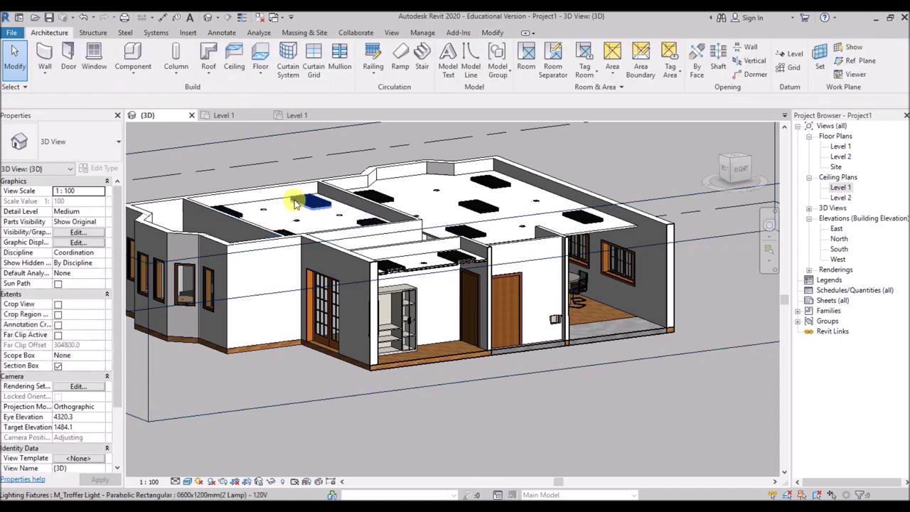
# Turn off the 3D view's section box and look over the whole house.
pyautogui.click(58, 368)
pyautogui.scroll(-4, 416, 334)
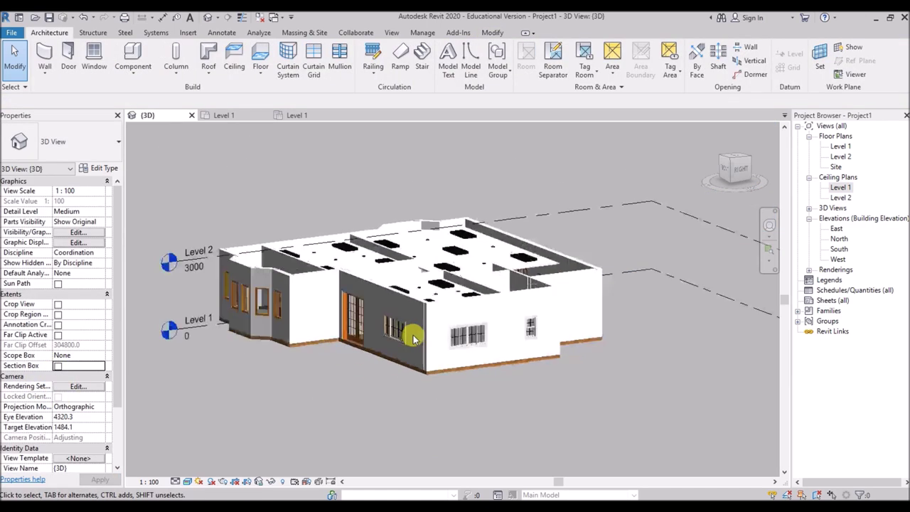
pyautogui.keyDown('shift'); pyautogui.moveTo(398, 243); pyautogui.dragTo(369, 206, button='middle'); pyautogui.keyUp('shift')
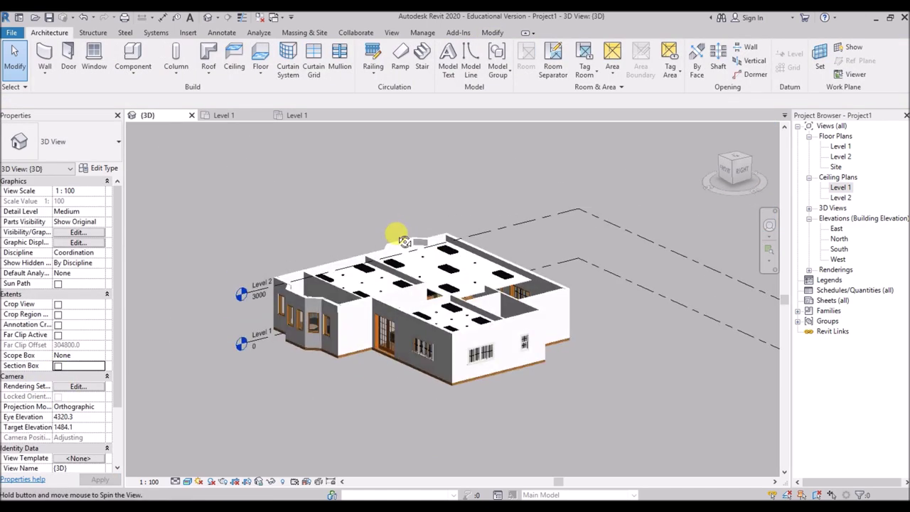
# Create a camera view from the Level 1 floor plan, with the eye beside the bathroom door and the target northwest in the living room seating area.
pyautogui.click(234, 115)
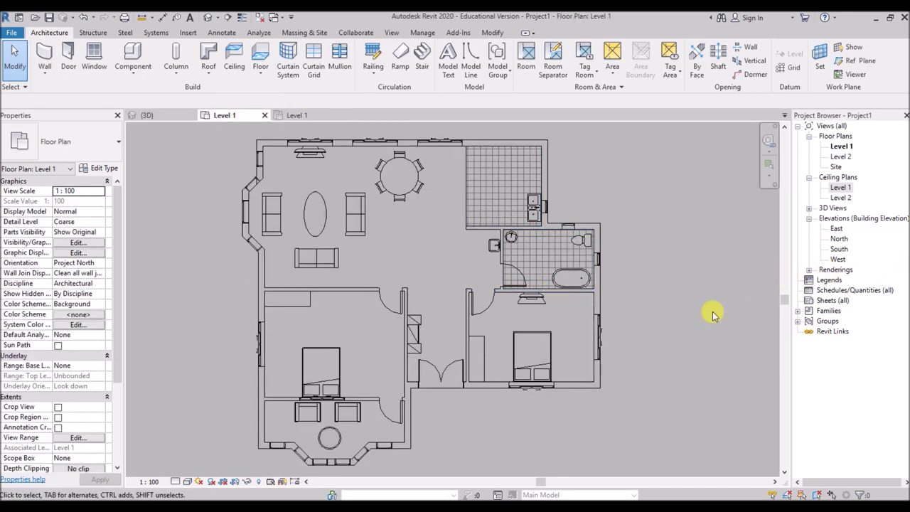
pyautogui.click(215, 18)
pyautogui.click(231, 51)
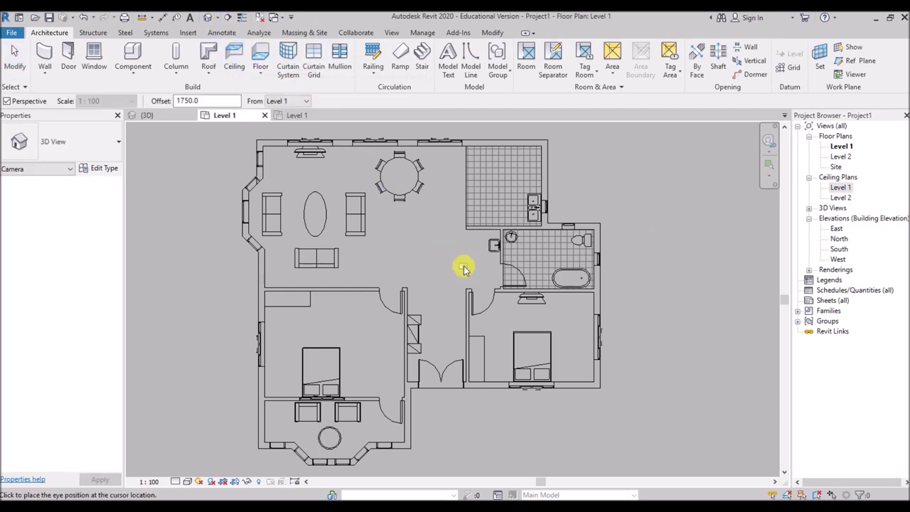
pyautogui.click(495, 270)
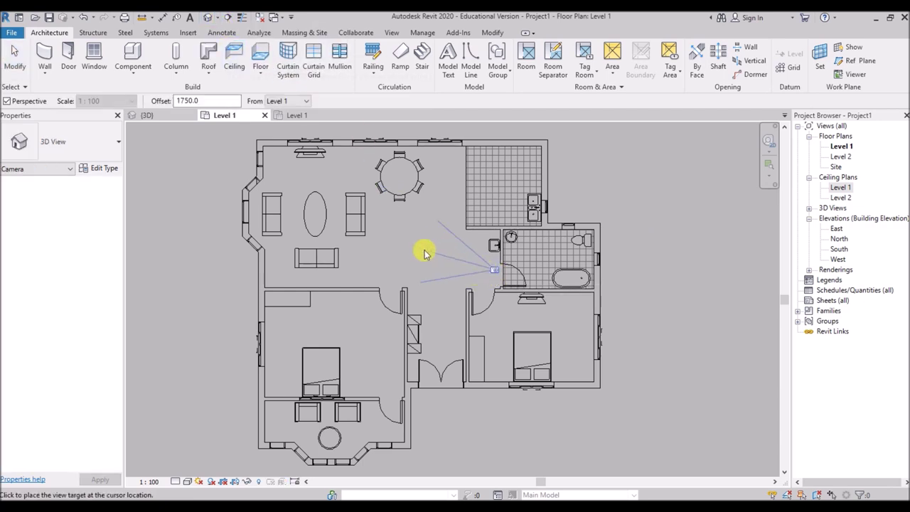
pyautogui.click(337, 198)
# Set the camera view's visual style to Realistic and orbit the camera to look from slightly higher.
pyautogui.click(188, 481)
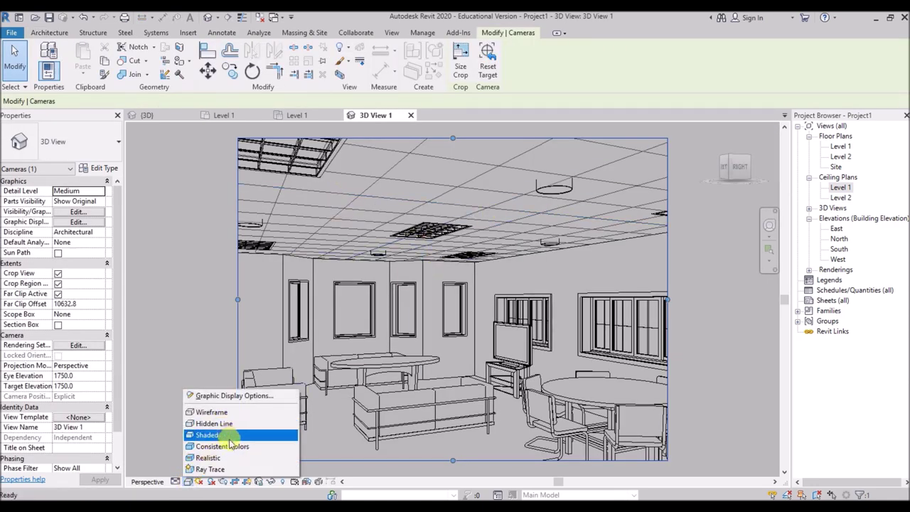
pyautogui.click(213, 457)
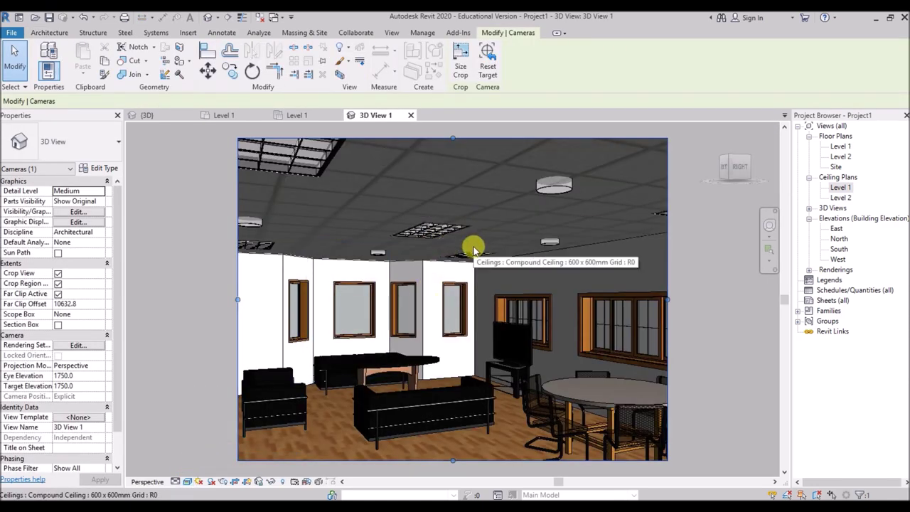
pyautogui.moveTo(433, 196)
pyautogui.keyDown('shift'); pyautogui.mouseDown(button='middle')
pyautogui.moveTo(455, 204)
pyautogui.moveTo(409, 218)
pyautogui.moveTo(429, 220)
pyautogui.moveTo(442, 206)
pyautogui.moveTo(449, 213)
pyautogui.moveTo(437, 205)
pyautogui.mouseUp(button='middle'); pyautogui.keyUp('shift')
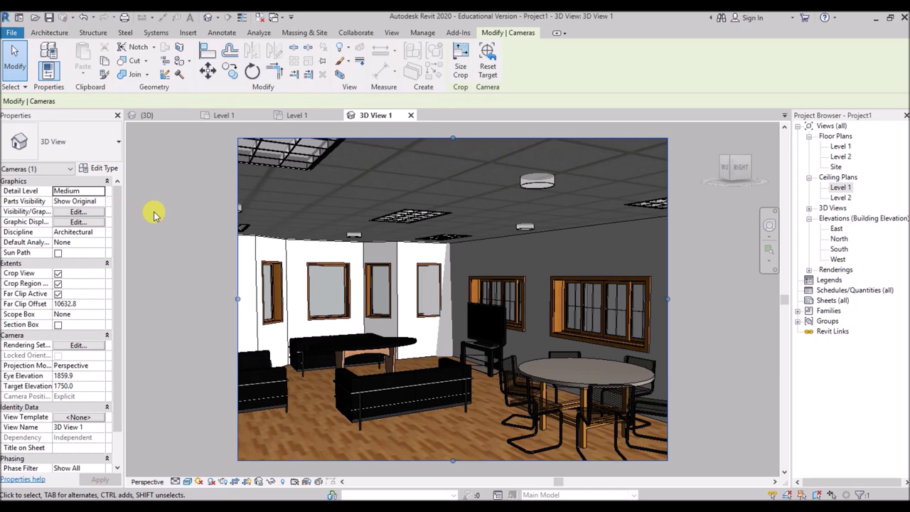
# Open the rendering settings for the camera view and set the lighting scheme to Interior: Artificial only.
pyautogui.press('r')
pyautogui.press('r')
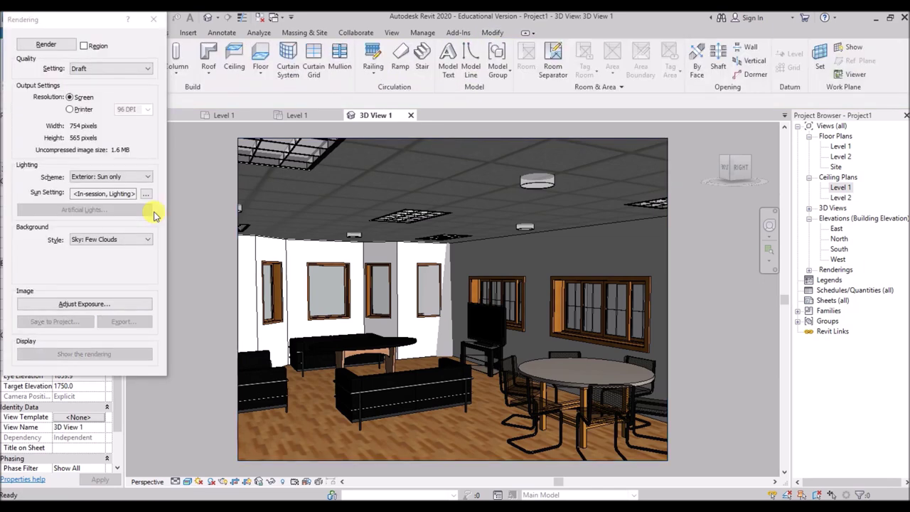
pyautogui.click(128, 180)
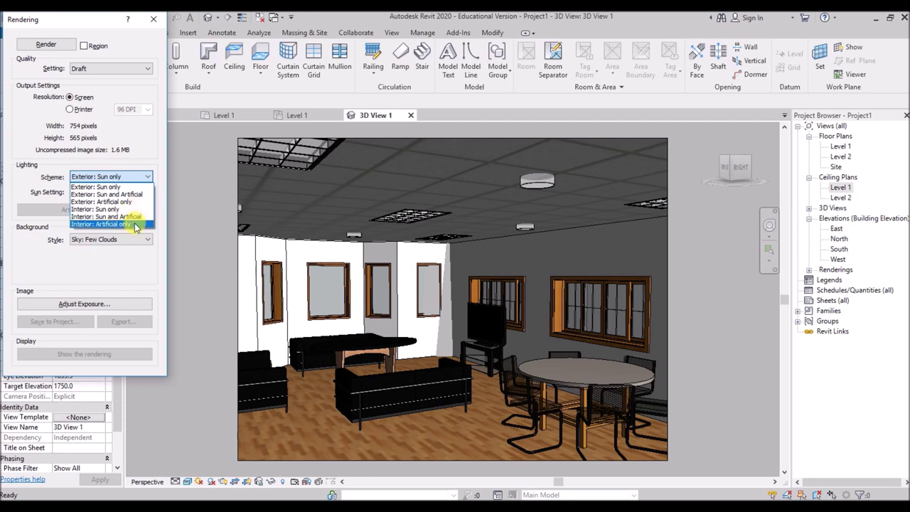
pyautogui.click(106, 224)
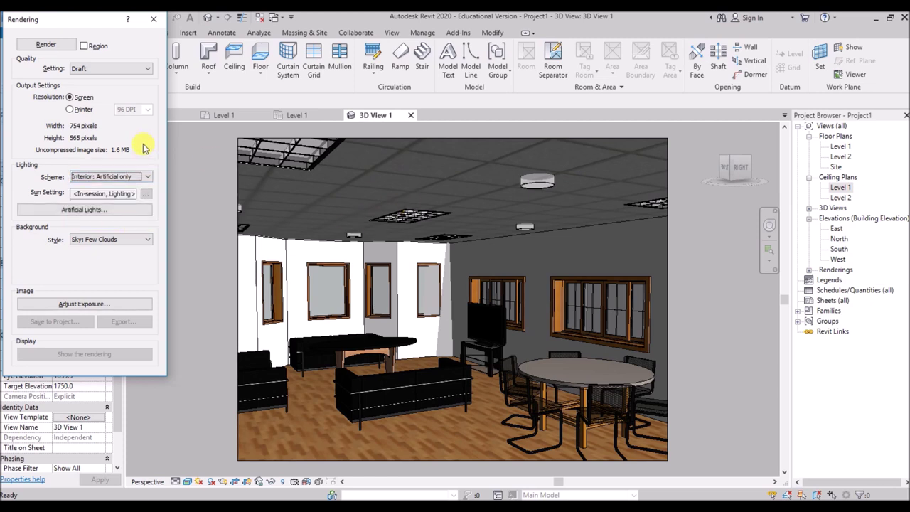
# Set the render quality to Best and render the living room camera view.
pyautogui.click(142, 68)
pyautogui.click(114, 97)
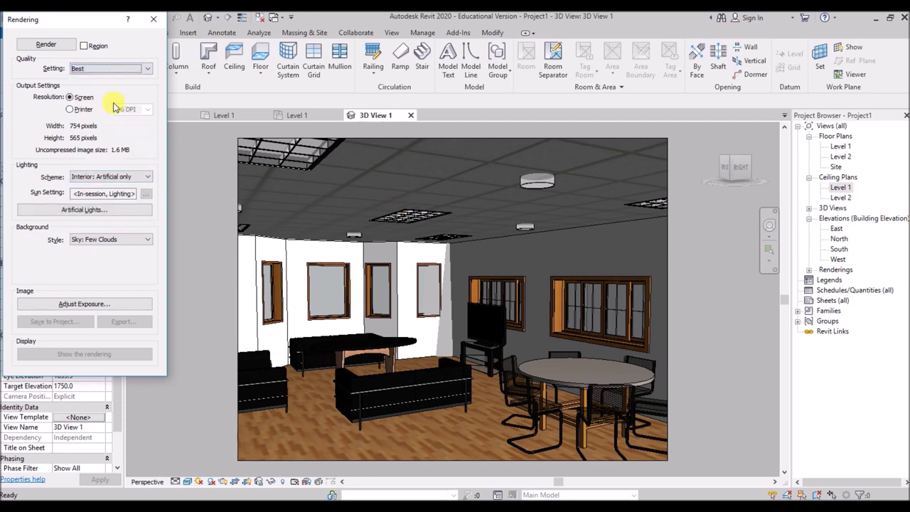
pyautogui.click(45, 45)
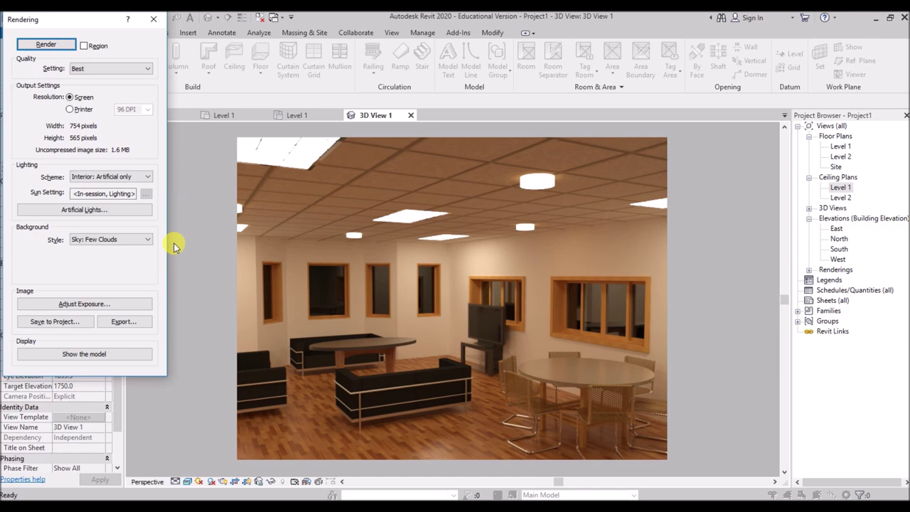
# Save the rendering to the project as 3D View 1_1 and export it to Documents as the JPEG file 3D View 1.
pyautogui.click(61, 321)
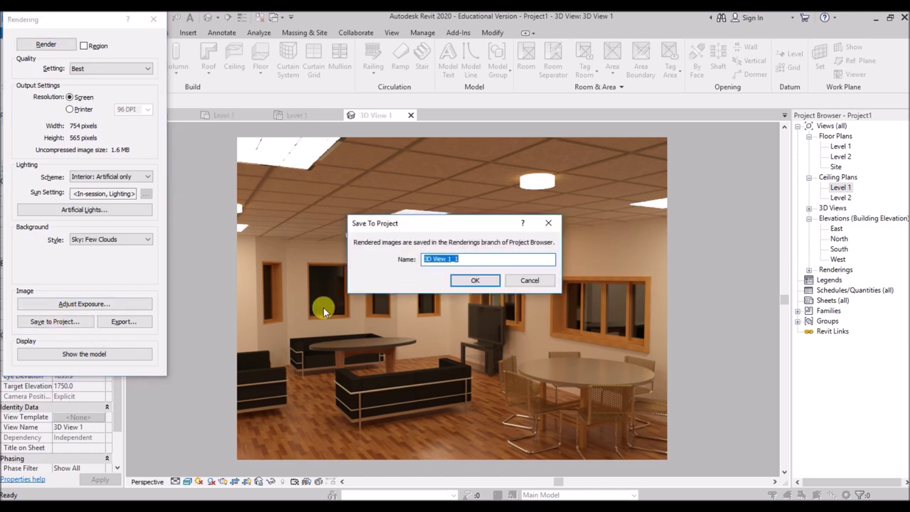
pyautogui.click(473, 281)
pyautogui.click(809, 270)
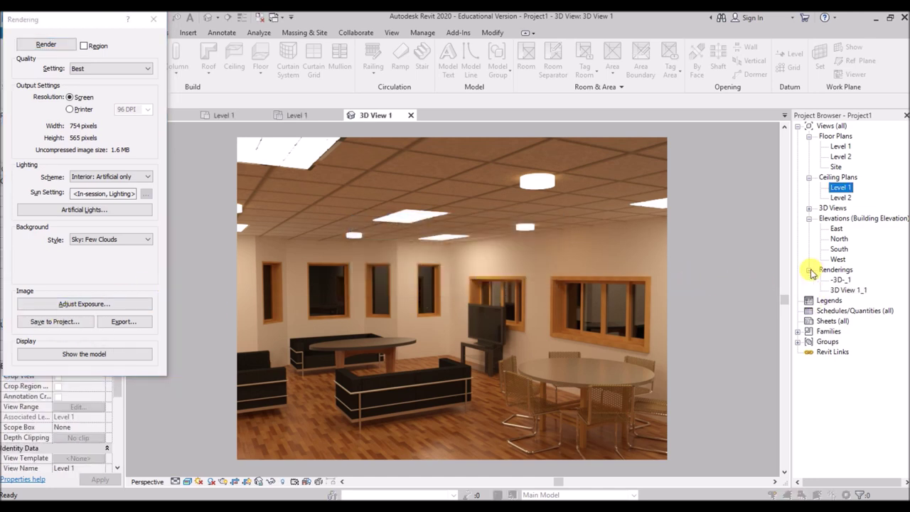
pyautogui.click(121, 321)
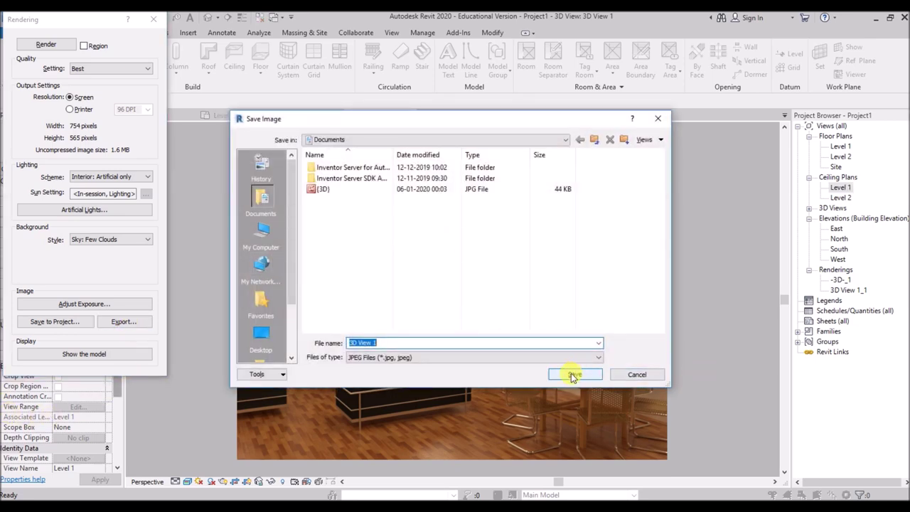
pyautogui.click(573, 375)
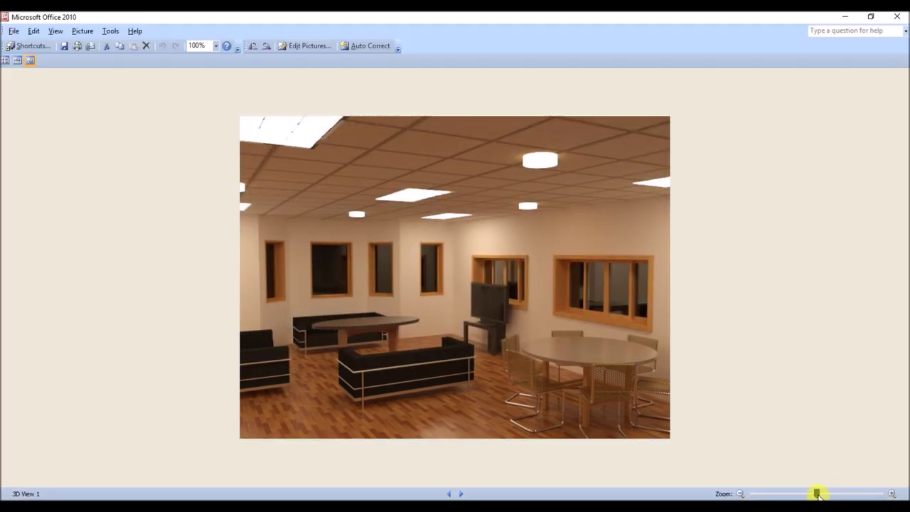
# Examine the exported living room image at a larger size, and close both the image viewer and the rendering settings.
pyautogui.moveTo(817, 493); pyautogui.dragTo(831, 495)
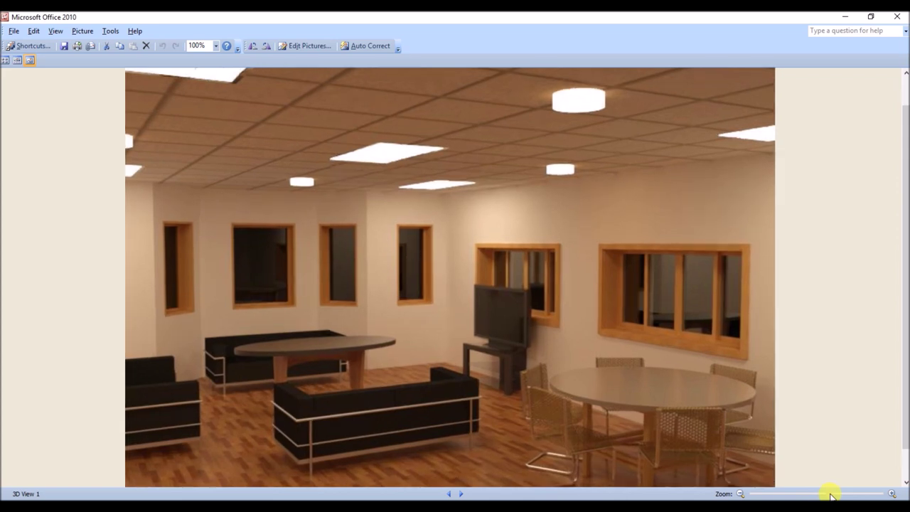
pyautogui.moveTo(831, 495); pyautogui.dragTo(822, 497)
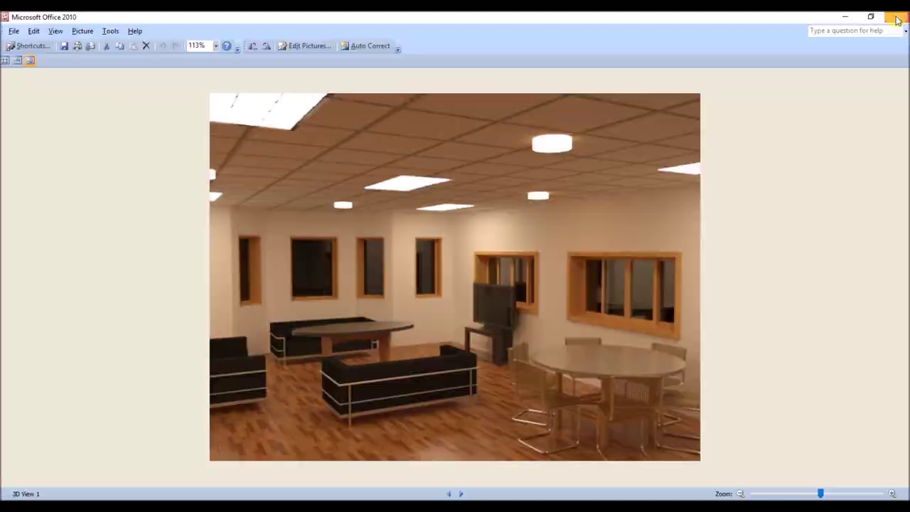
pyautogui.click(895, 19)
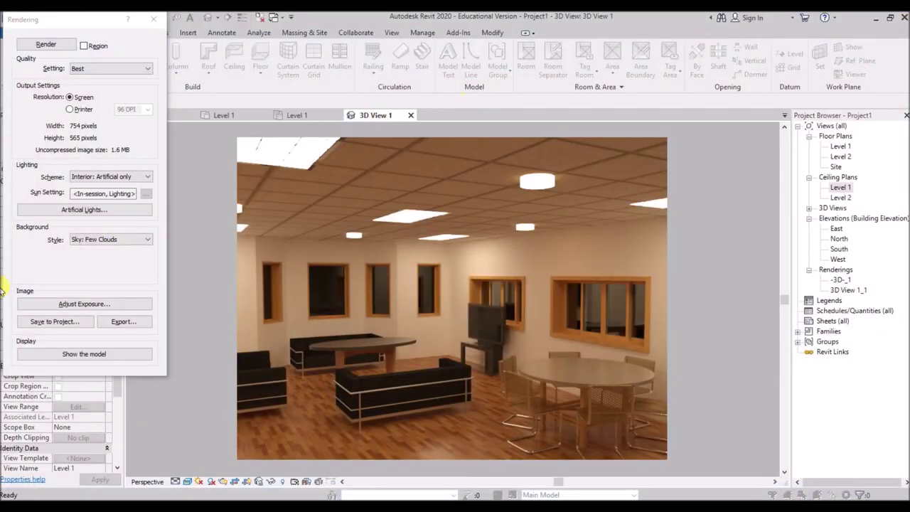
pyautogui.click(153, 23)
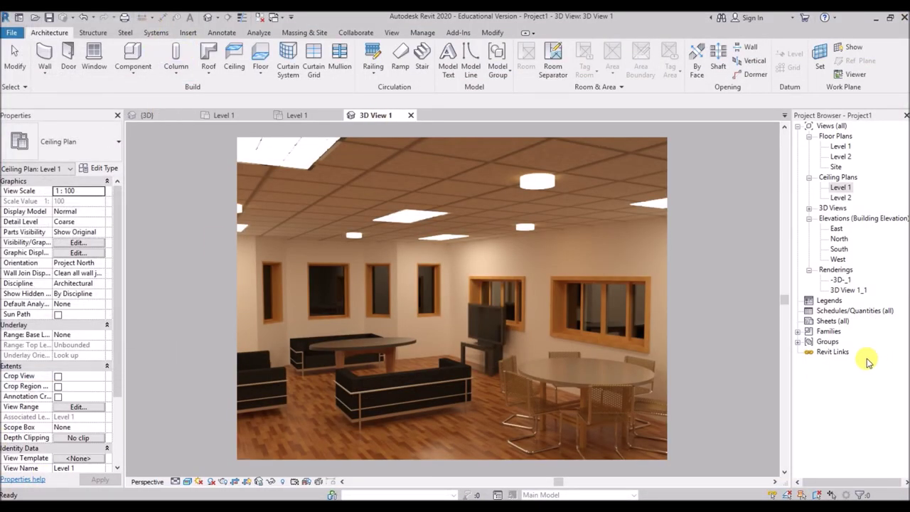
# Compare the project's two saved renderings, the whole-house -3D-_1 and the living room 3D View 1_1.
pyautogui.doubleClick(841, 279)
pyautogui.doubleClick(848, 290)
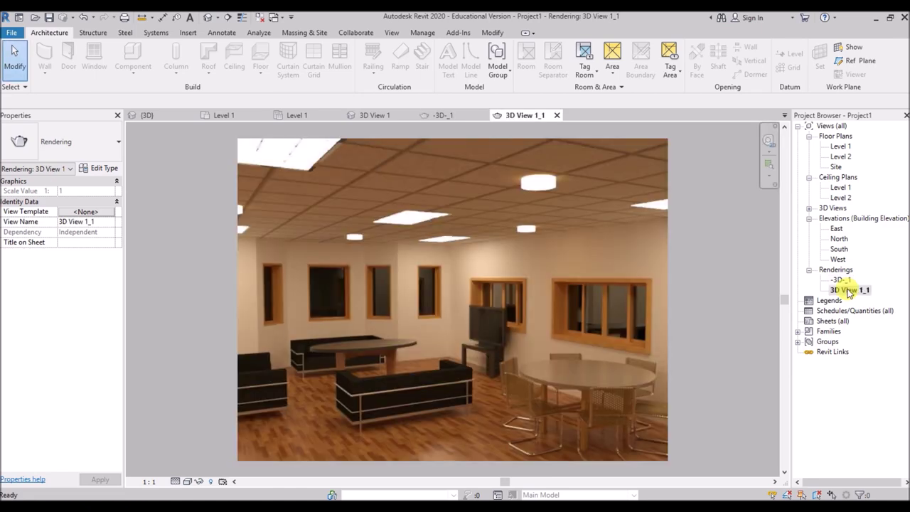
pyautogui.doubleClick(841, 279)
pyautogui.doubleClick(847, 290)
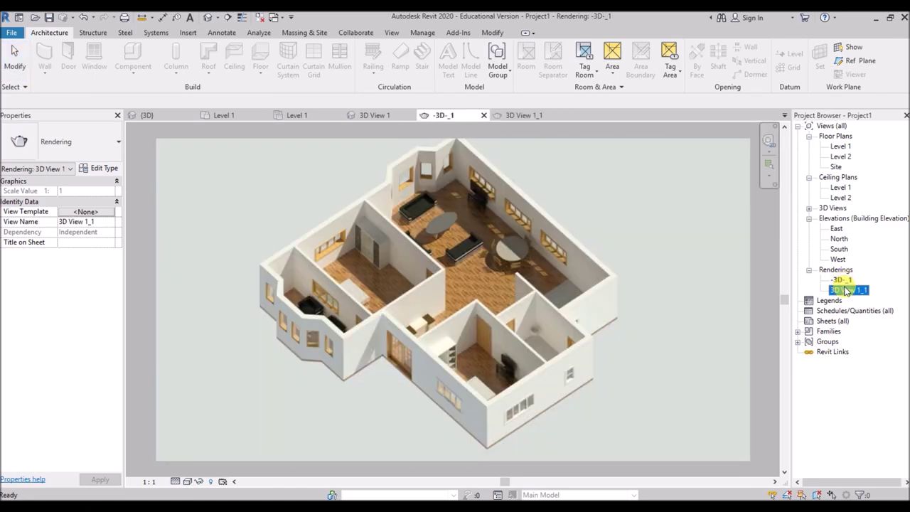
# Set the visual style of the South and East elevations to Realistic.
pyautogui.doubleClick(840, 249)
pyautogui.click(198, 481)
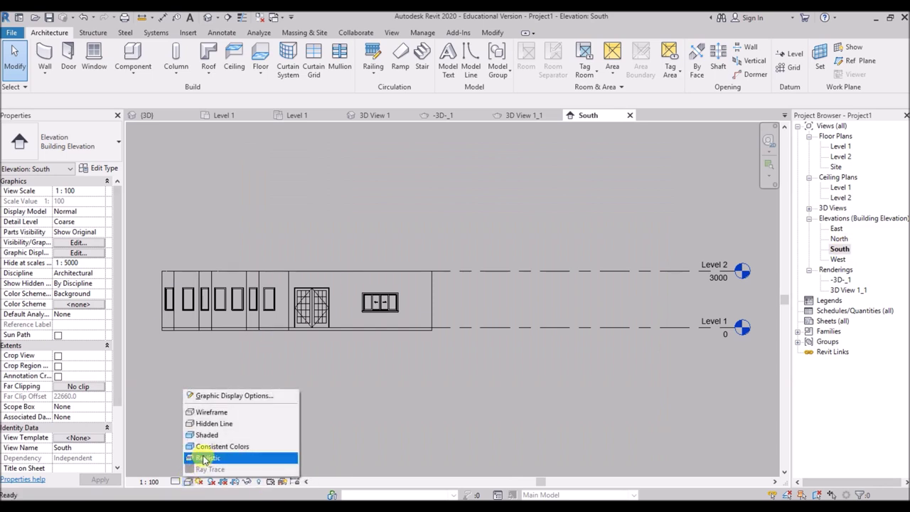
pyautogui.click(209, 459)
pyautogui.doubleClick(836, 228)
pyautogui.click(198, 482)
pyautogui.click(203, 459)
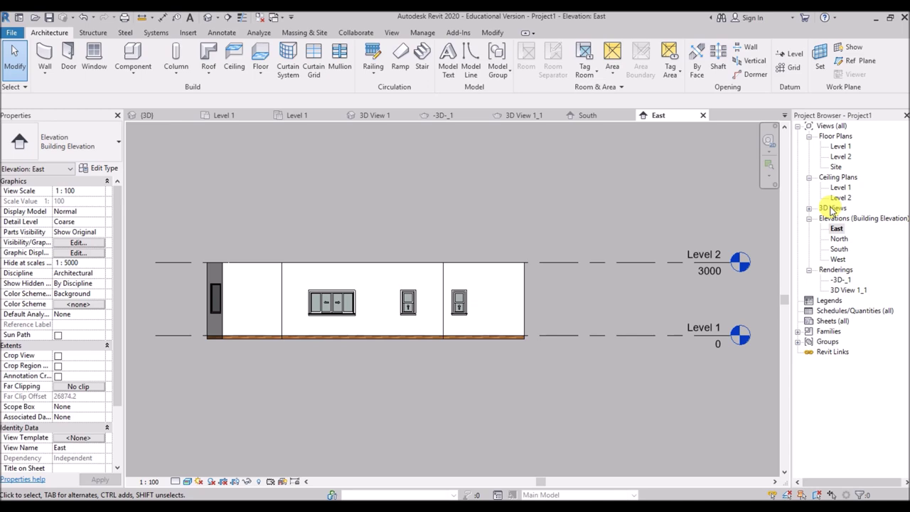
# Review the living room camera view and the {3D} view, orbiting the house to look at it from above.
pyautogui.doubleClick(832, 208)
pyautogui.doubleClick(840, 218)
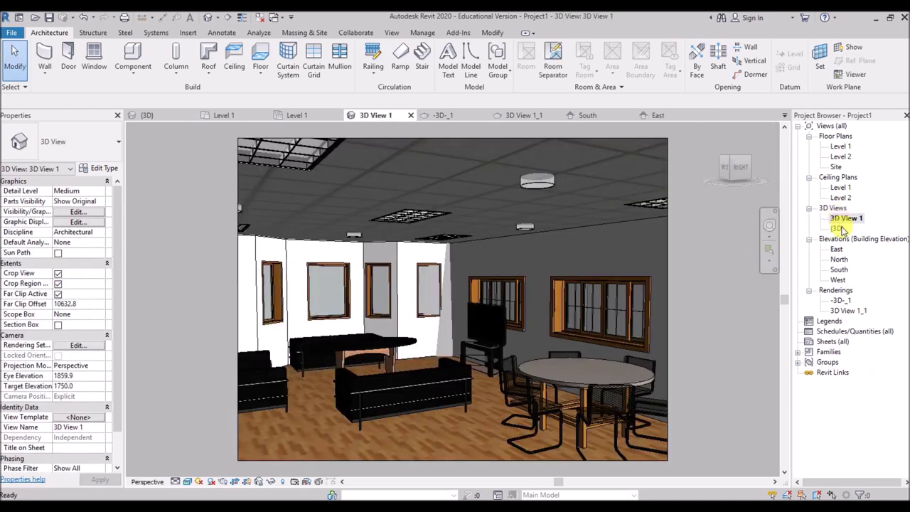
pyautogui.doubleClick(837, 228)
pyautogui.scroll(2, 431, 262)
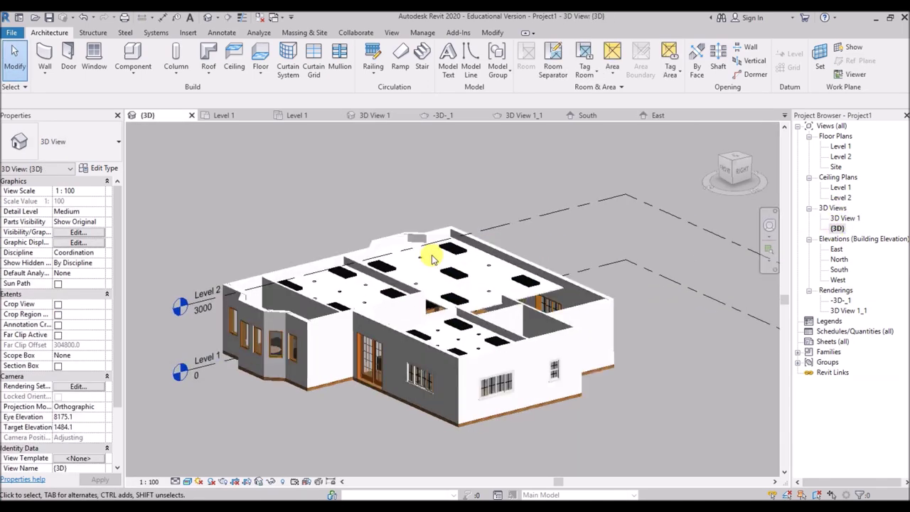
pyautogui.keyDown('shift'); pyautogui.moveTo(544, 197); pyautogui.dragTo(604, 240, button='middle'); pyautogui.keyUp('shift')
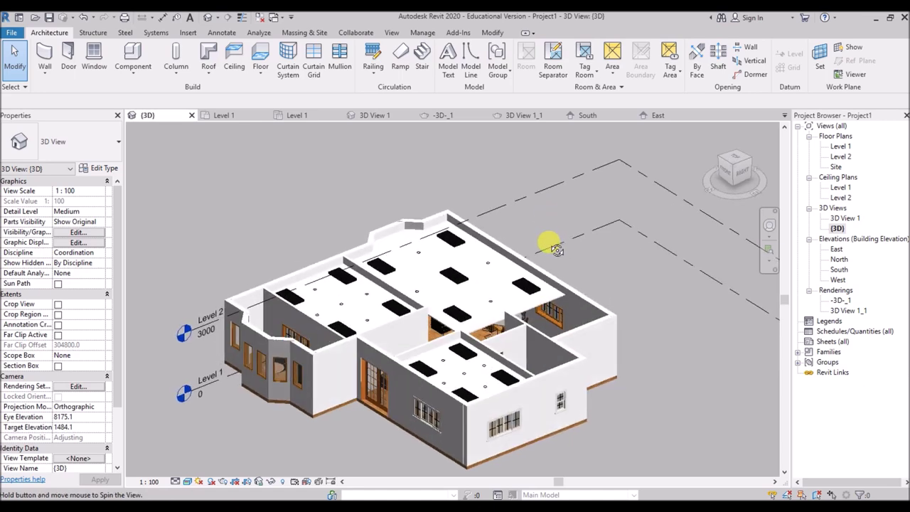
# Review the Level 1 ceiling and floor plans and both saved renderings, finishing on the whole-house rendering.
pyautogui.doubleClick(840, 188)
pyautogui.doubleClick(840, 147)
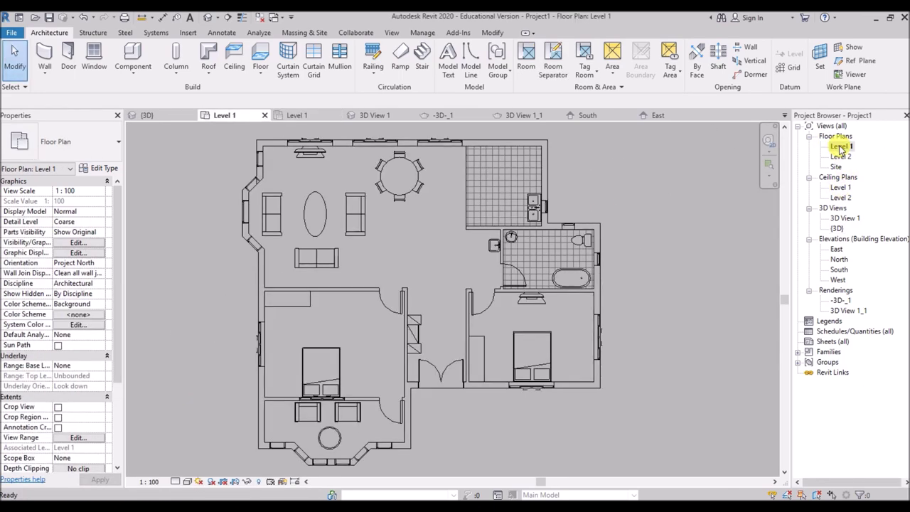
pyautogui.doubleClick(848, 310)
pyautogui.doubleClick(841, 300)
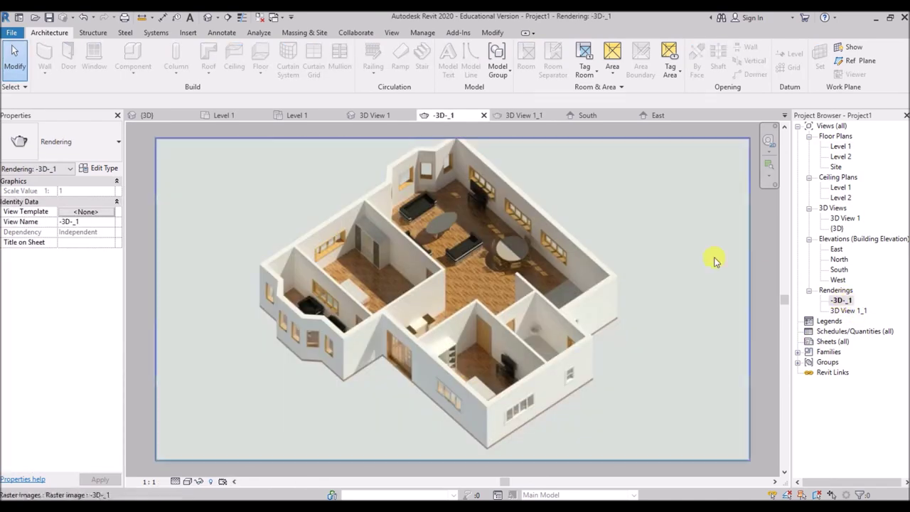